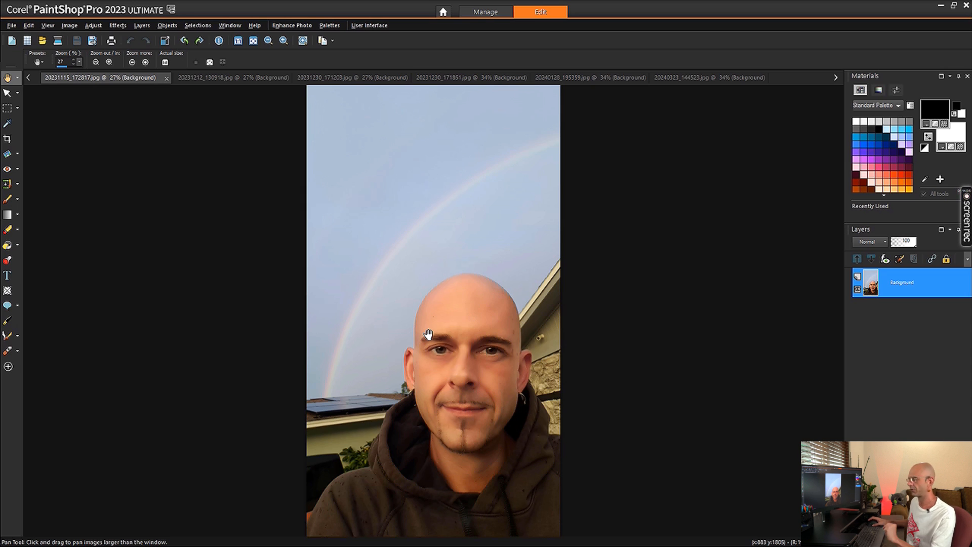
Step: Create a blank 1920 × 1080 pixel image from the 1080 preset and place its tab directly after 20231115_172817.jpg
left_click(13, 42)
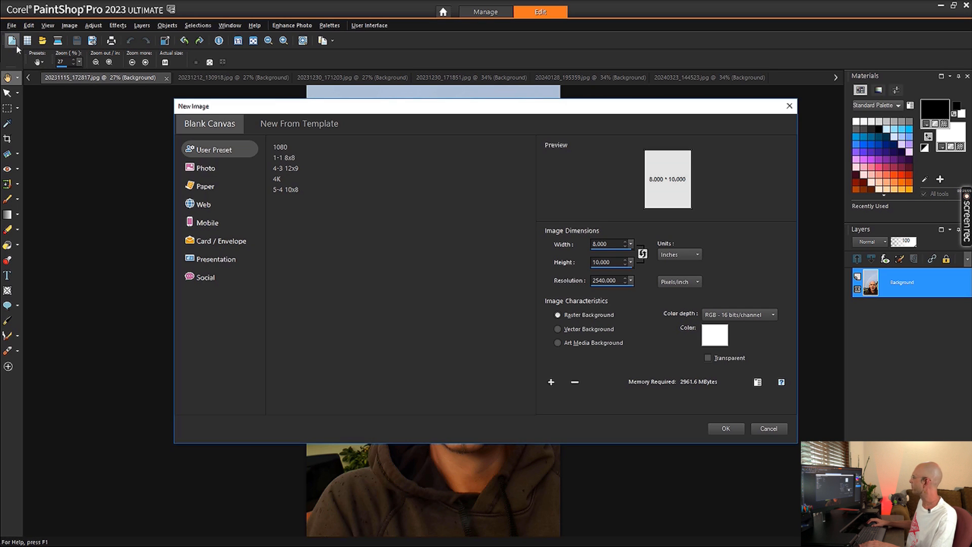
left_click(282, 150)
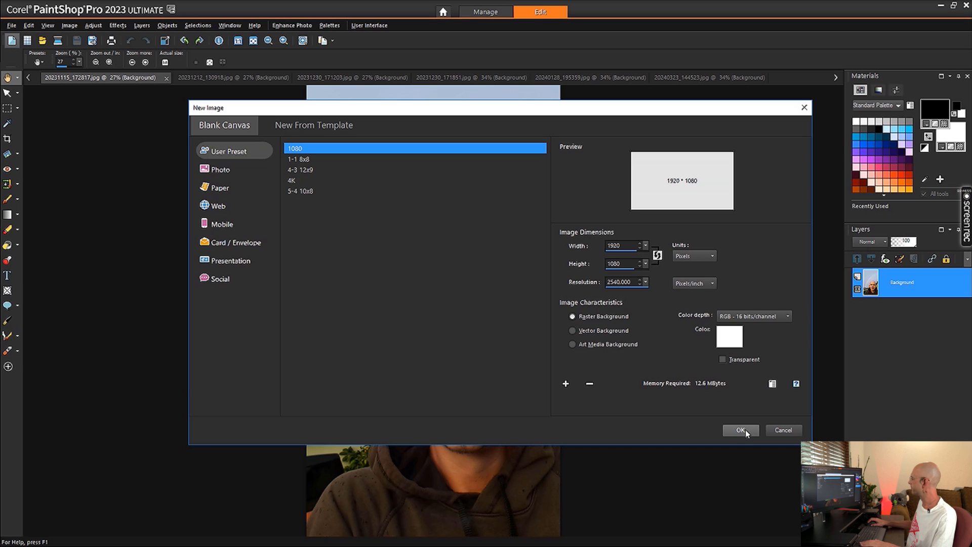
left_click(741, 430)
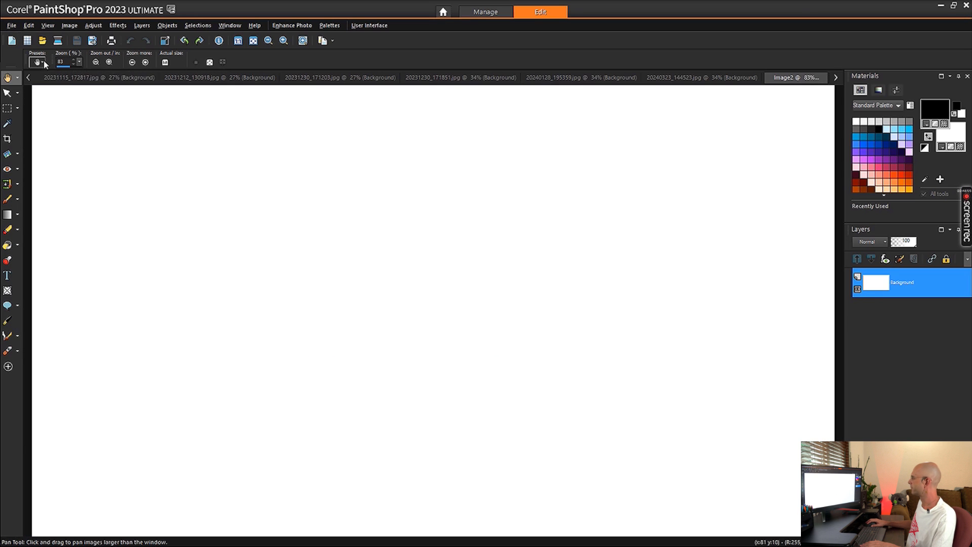
left_click_drag(791, 80, 200, 76)
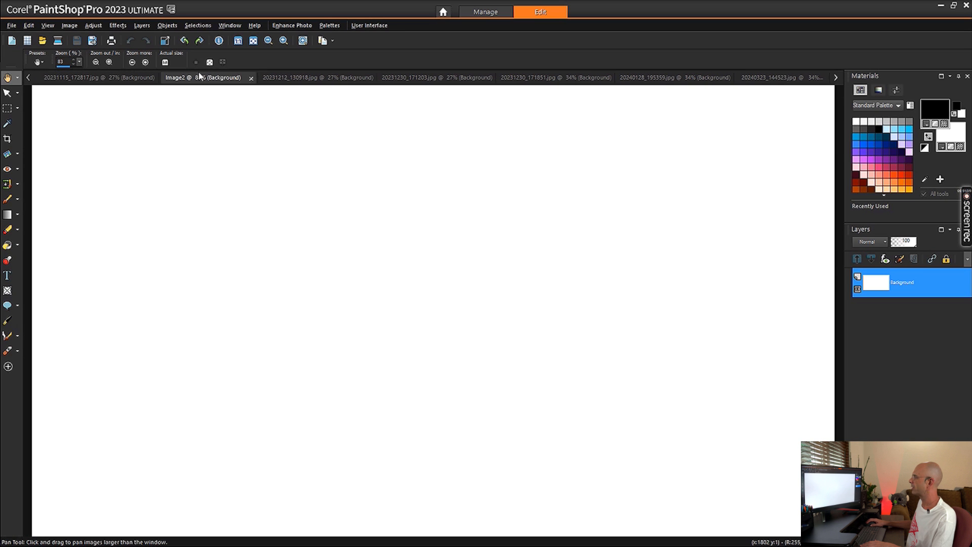
Step: Duplicate the Background layer of 20231115_172817.jpg and copy the duplicate into the new 1920 × 1080 image
left_click(82, 78)
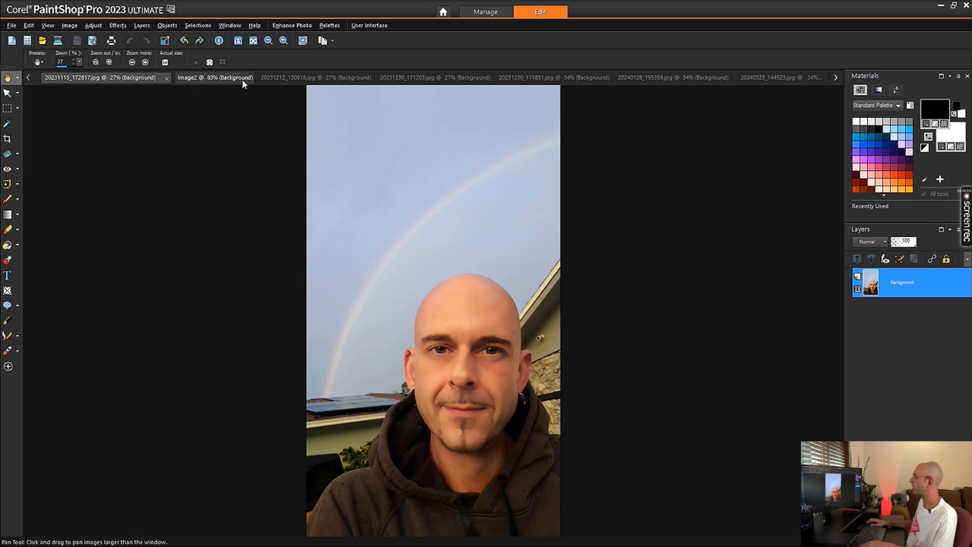
right_click(901, 282)
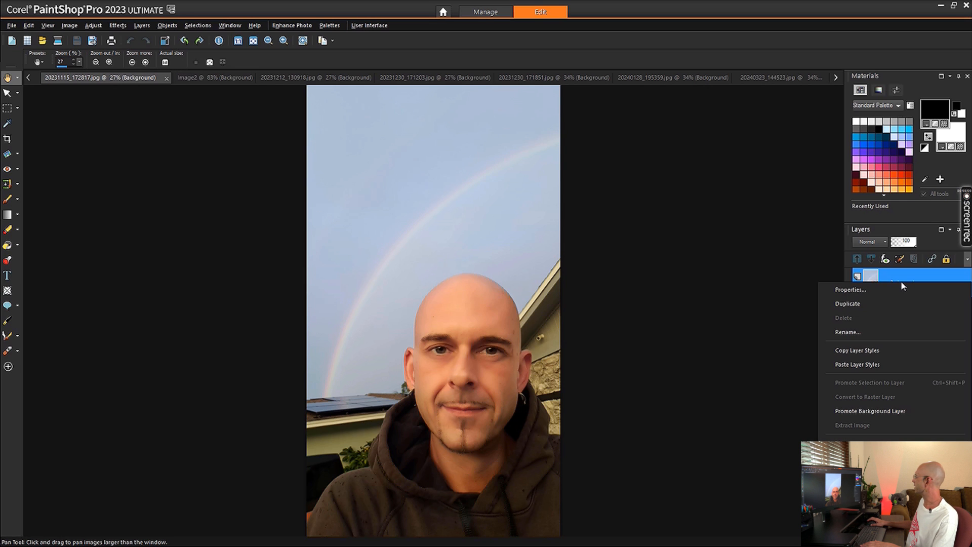
left_click(857, 304)
left_click_drag(910, 283, 204, 206)
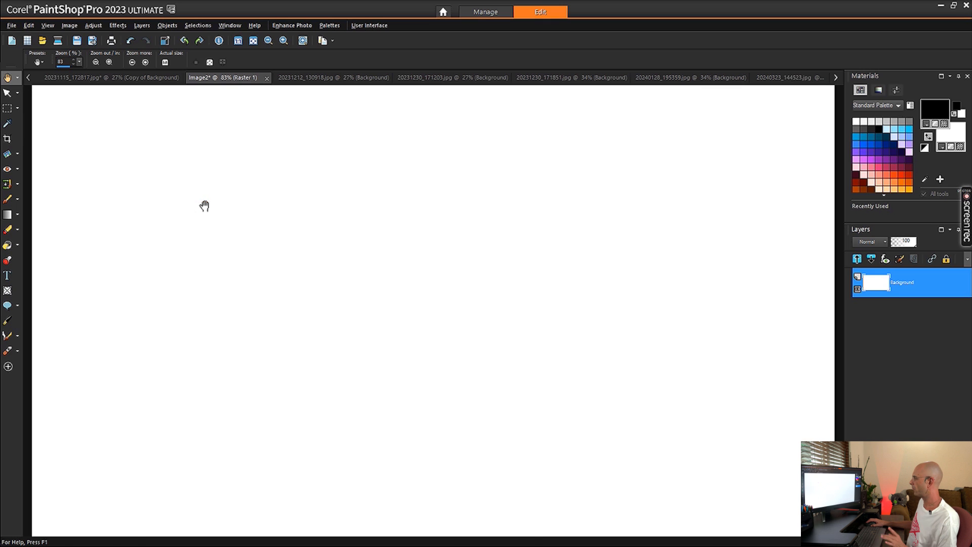
Step: Enlarge the copied photo layer proportionally to about 113% with the Pick tool so it spans the canvas width
scroll(205, 205, "down", 5)
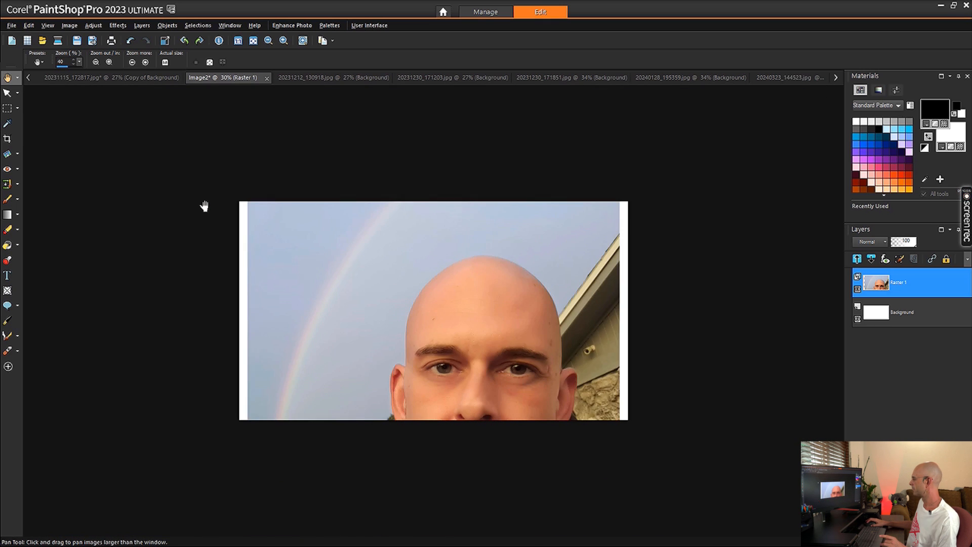
scroll(204, 206, "down", 1)
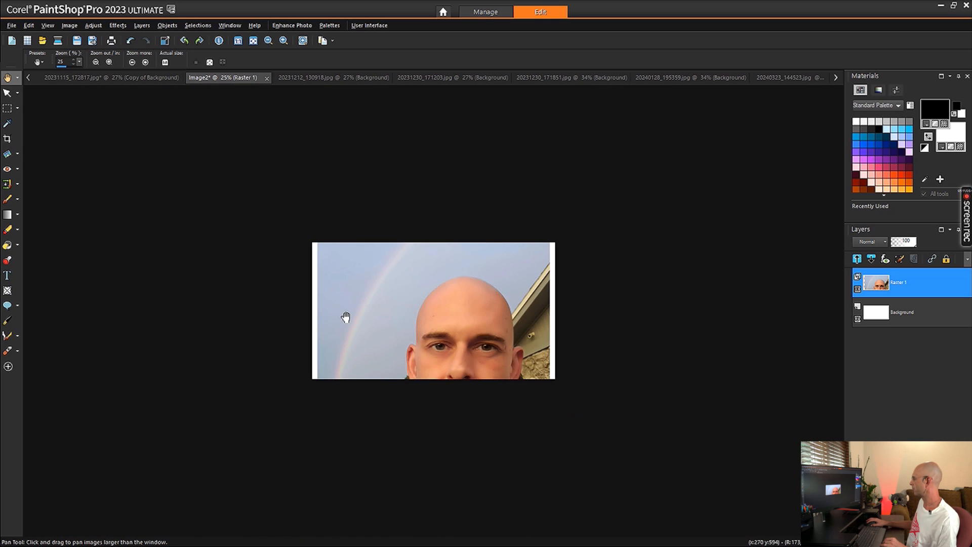
left_click(8, 94)
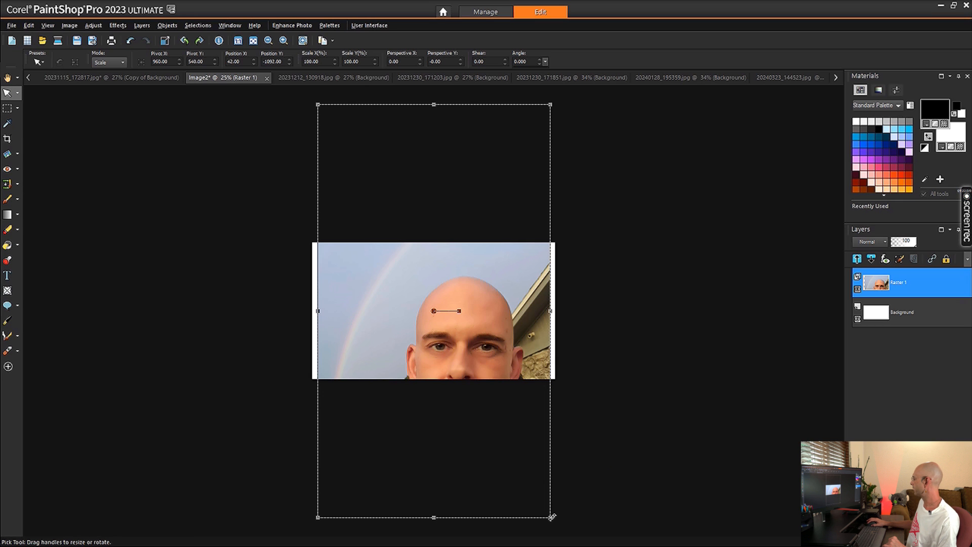
left_click_drag(551, 519, 607, 543)
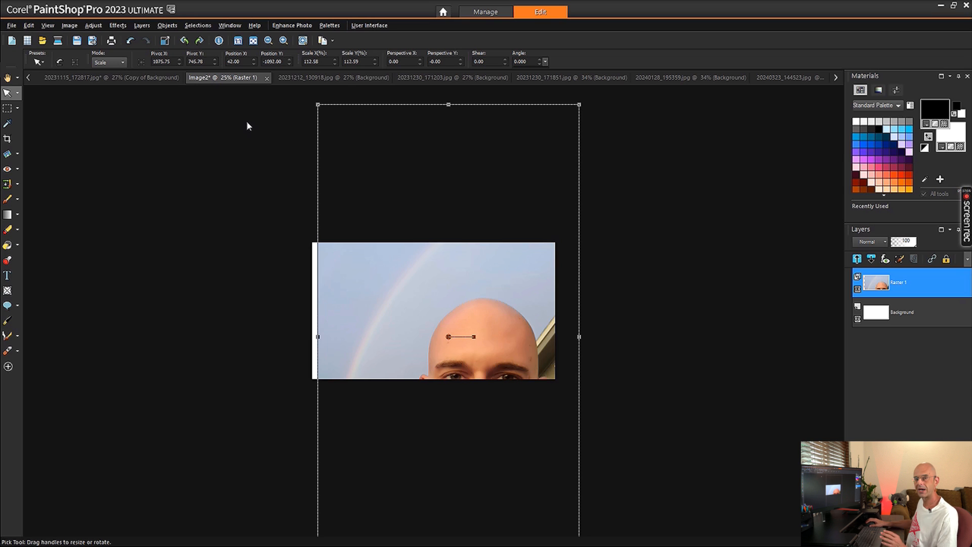
Step: Move the photo layer to about X -22, Y -1788 so the face fills the landscape canvas without white edges
left_click_drag(412, 351, 403, 326)
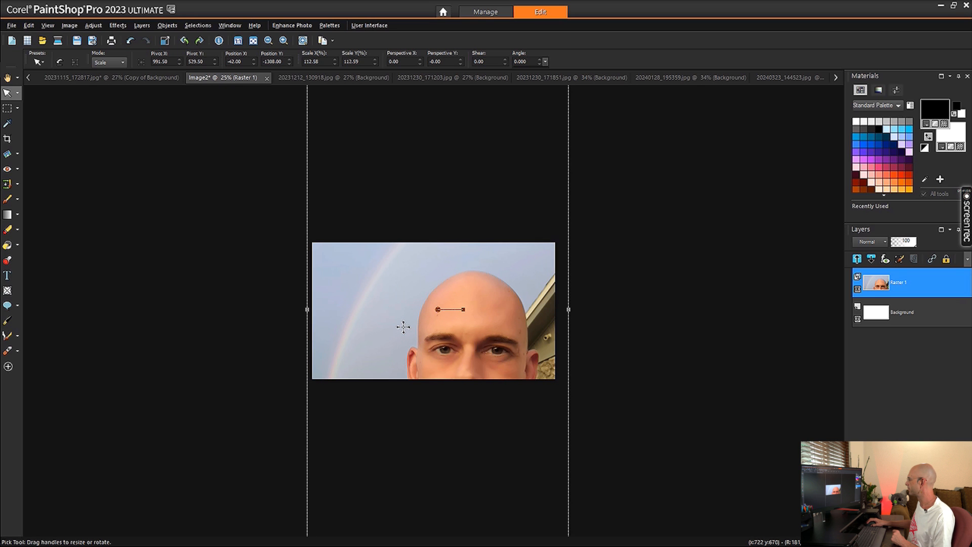
left_click_drag(403, 327, 403, 304)
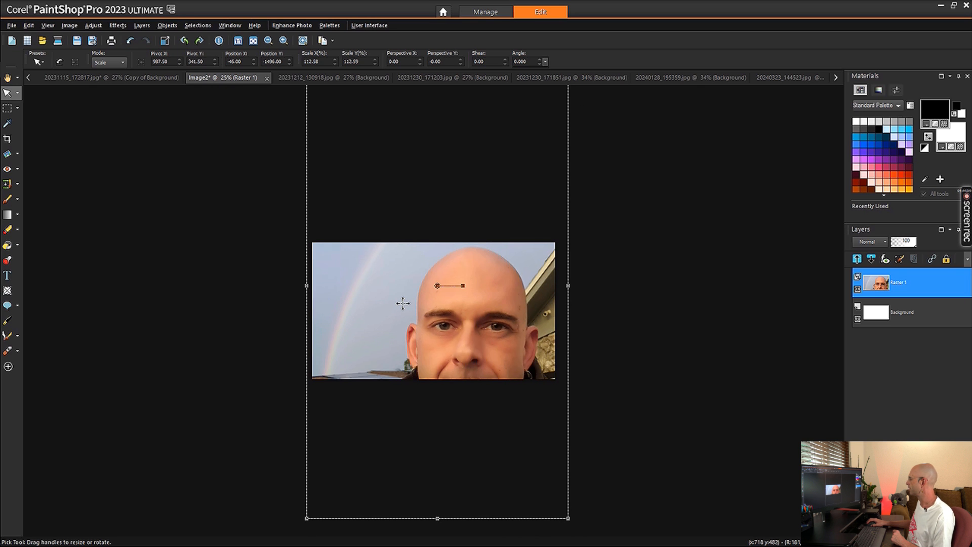
left_click_drag(403, 303, 404, 297)
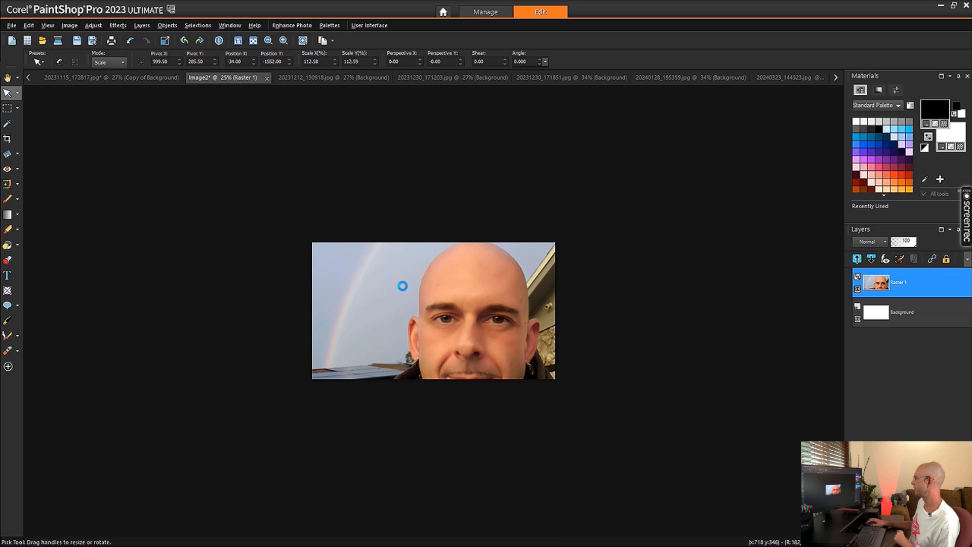
left_click_drag(403, 286, 397, 295)
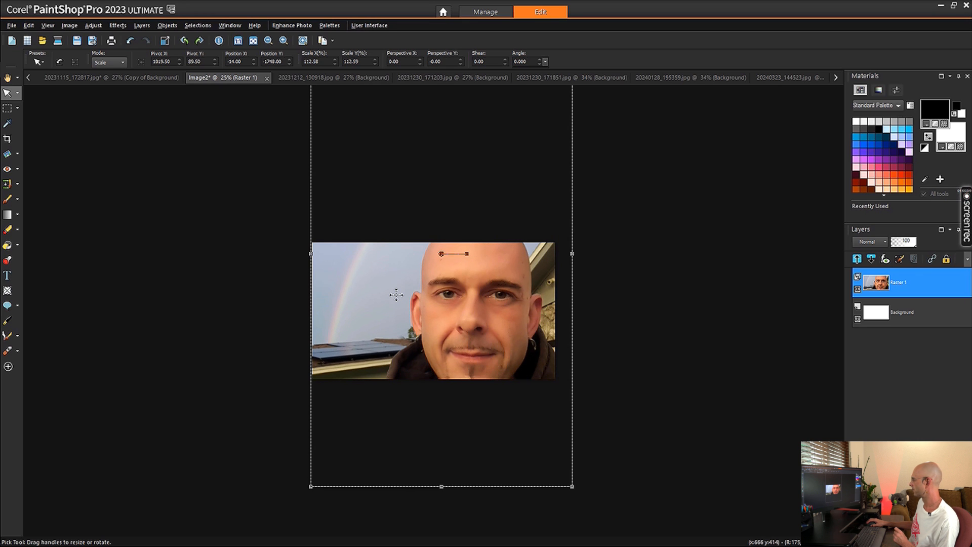
left_click_drag(396, 295, 397, 289)
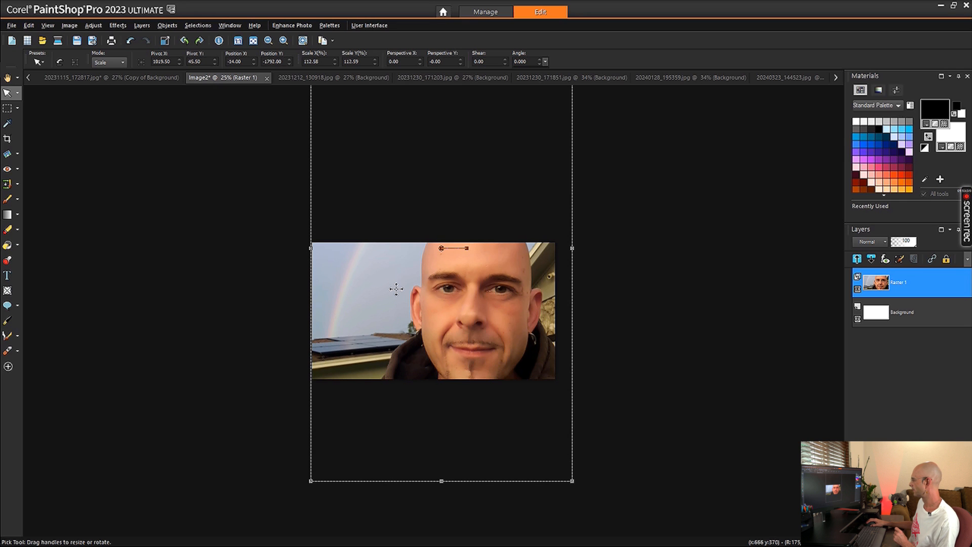
left_click_drag(396, 289, 395, 286)
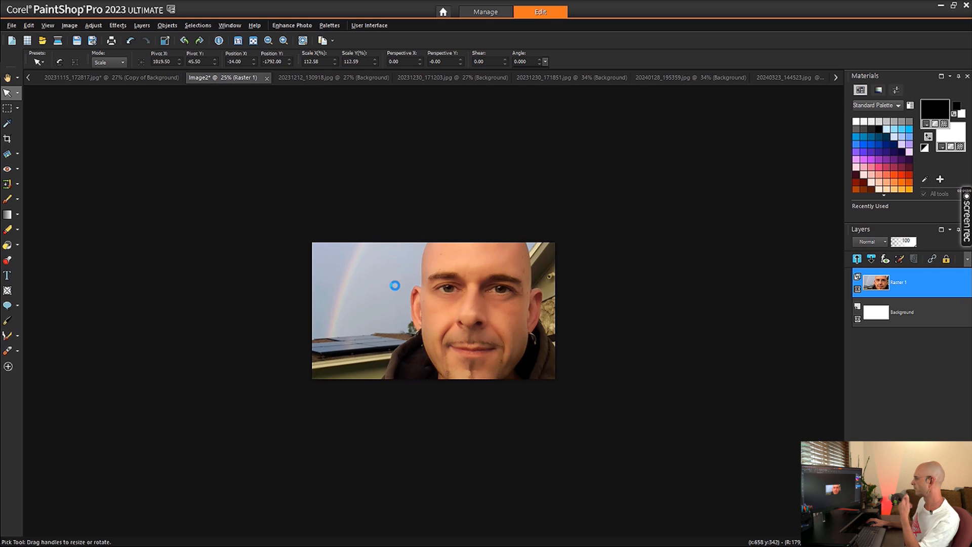
left_click_drag(394, 305, 393, 305)
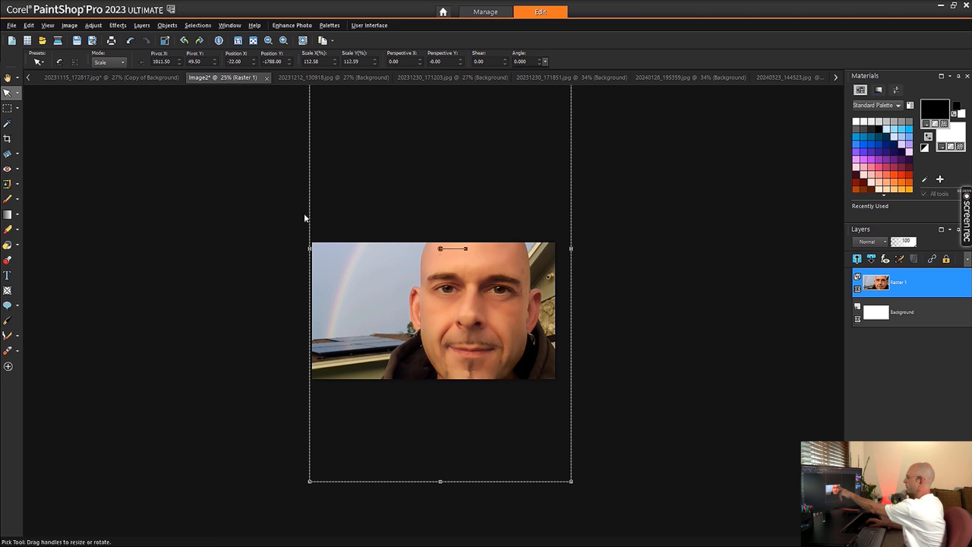
left_click(7, 79)
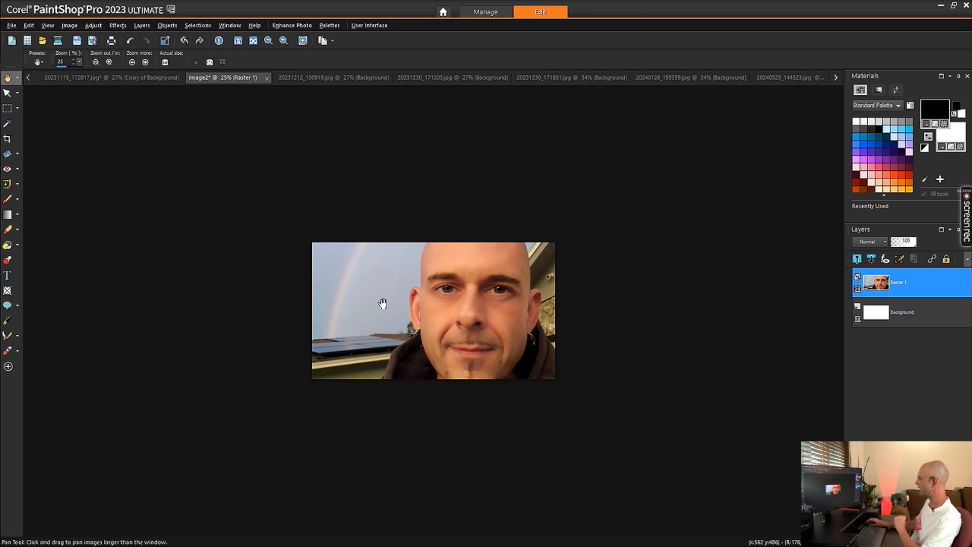
scroll(382, 302, "up", 3)
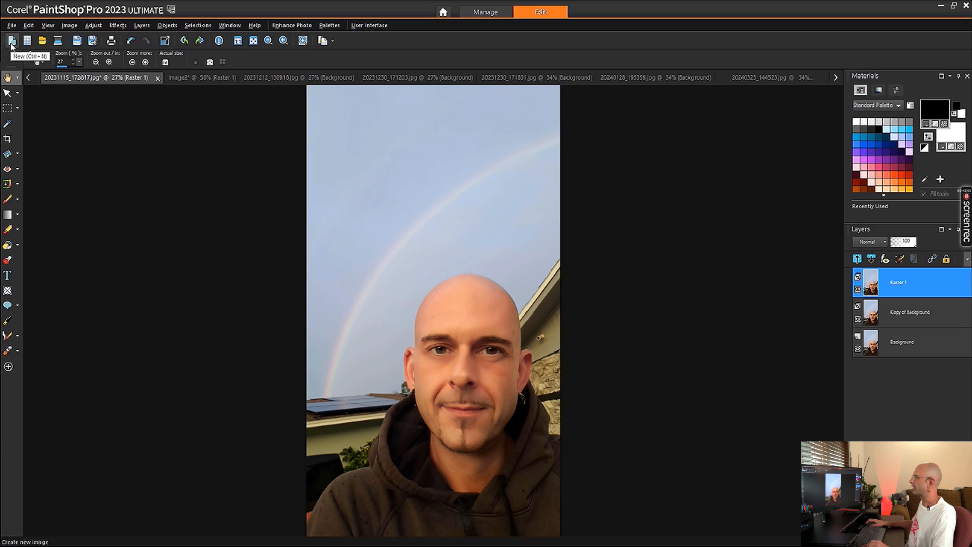
Step: Create a blank 1080 × 1440 pixel image from the 5-4 1080 user preset
left_click(11, 42)
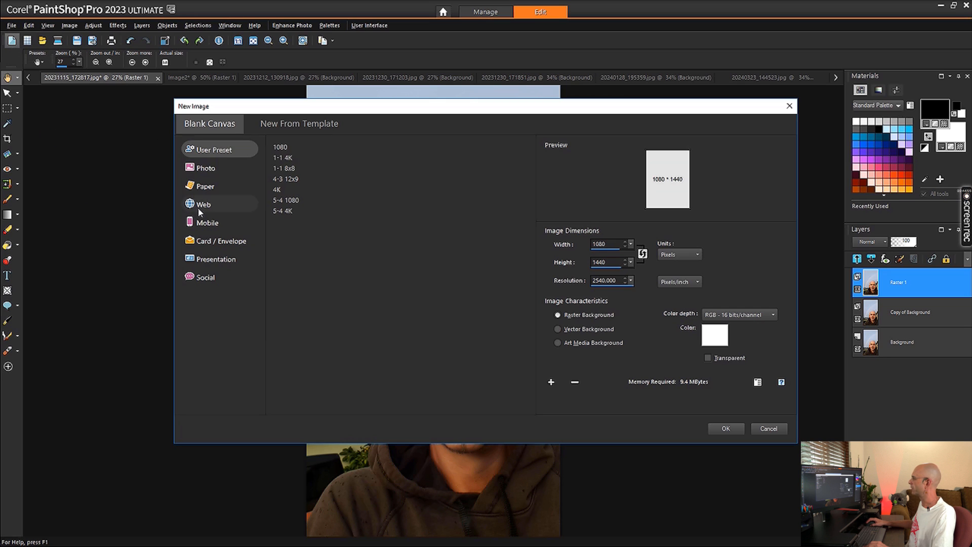
left_click(285, 202)
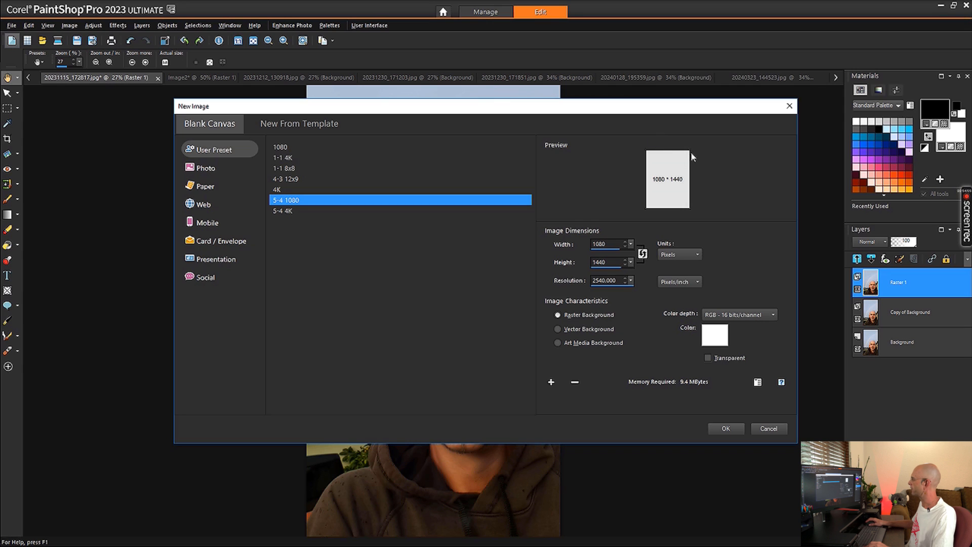
left_click(643, 254)
left_click(643, 255)
left_click(725, 428)
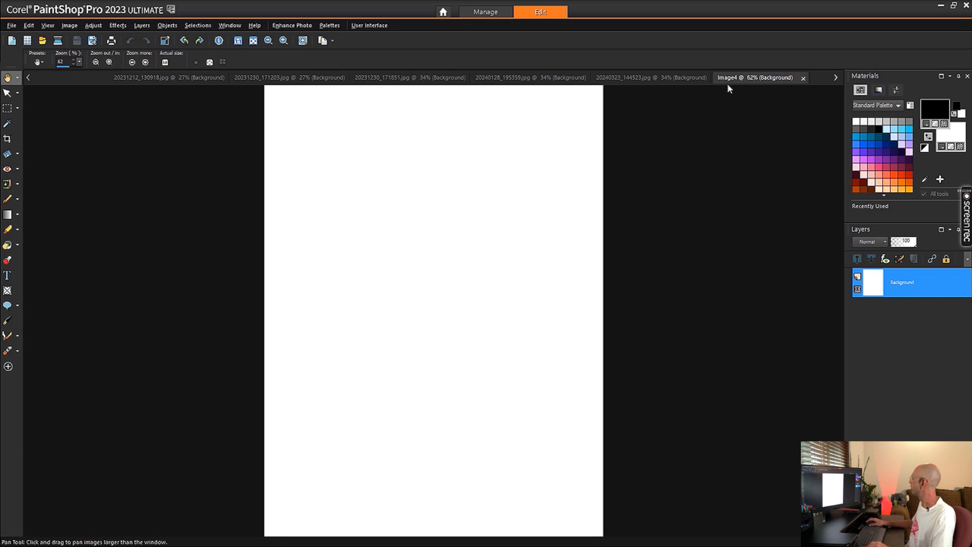
Step: Reorder the open image tabs so the new portrait canvas sits directly after 20231115_172817.jpg
left_click_drag(747, 79, 62, 81)
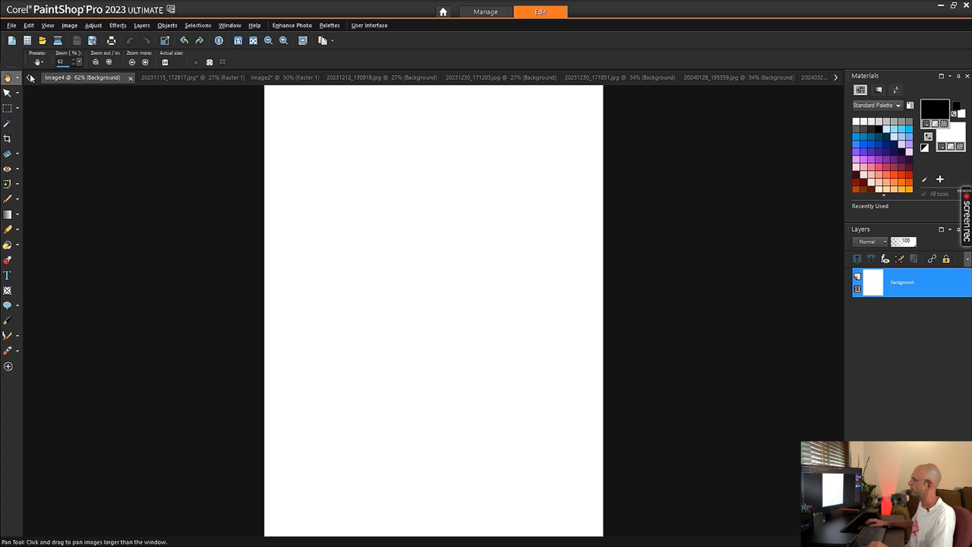
left_click(193, 78)
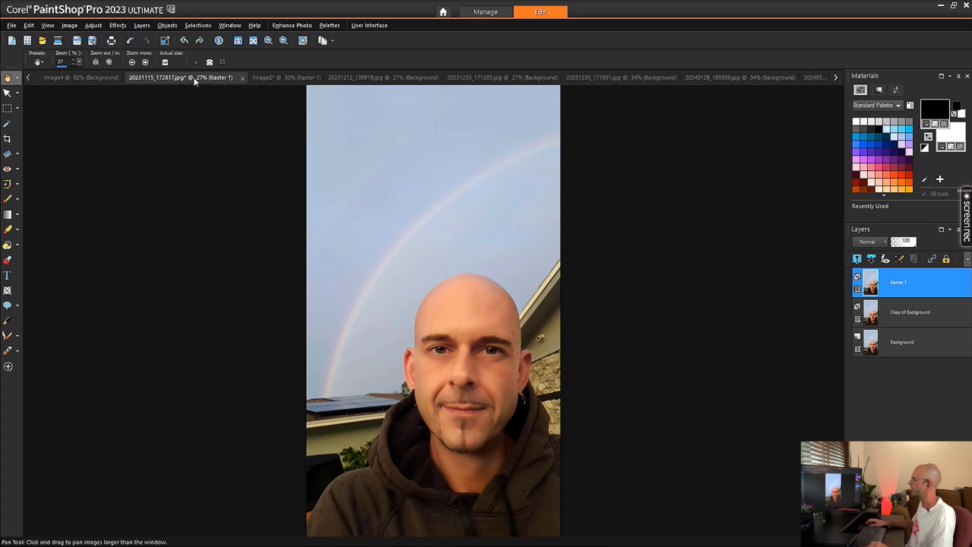
left_click_drag(98, 77, 208, 80)
left_click(120, 78)
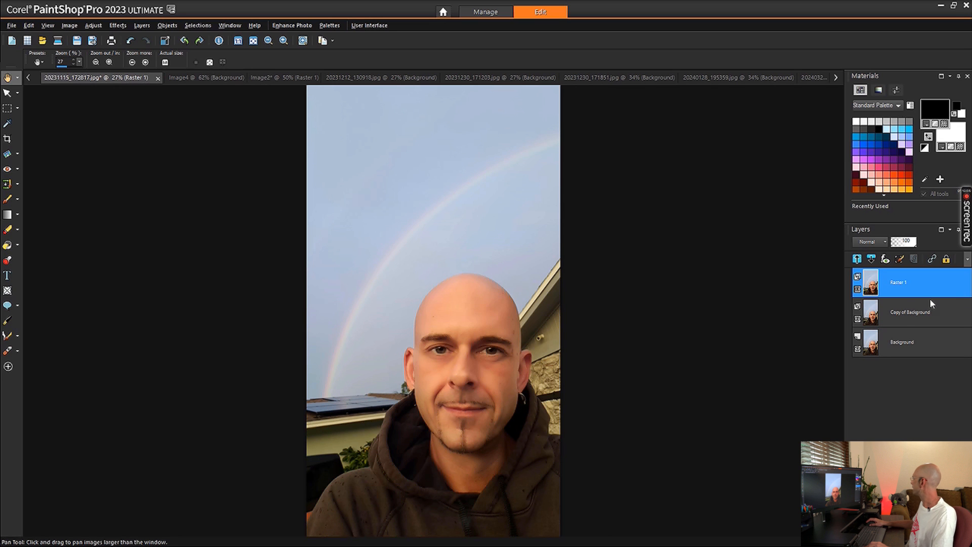
Step: Copy the Copy of Background layer from 20231115_172817.jpg into the new 1080 × 1440 image
left_click(906, 310)
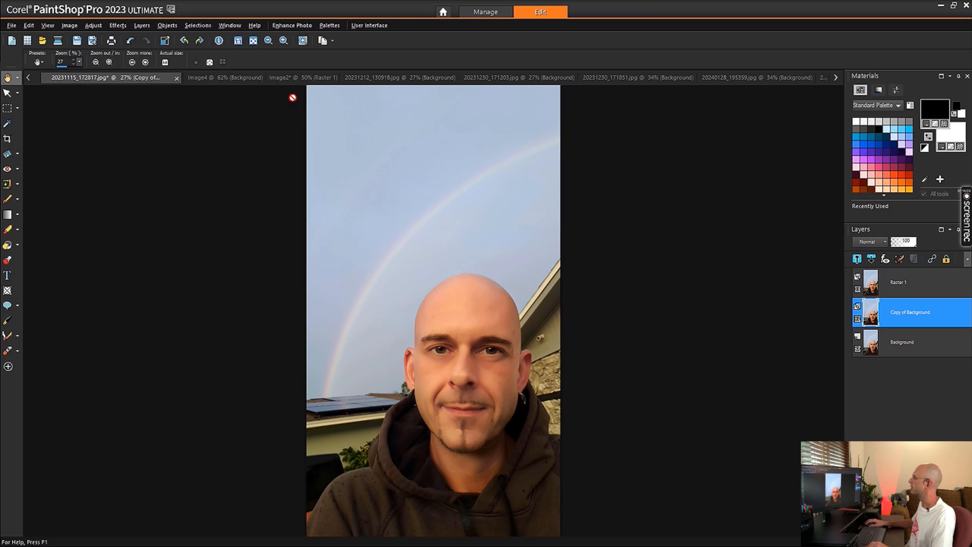
left_click(284, 78)
left_click(233, 77)
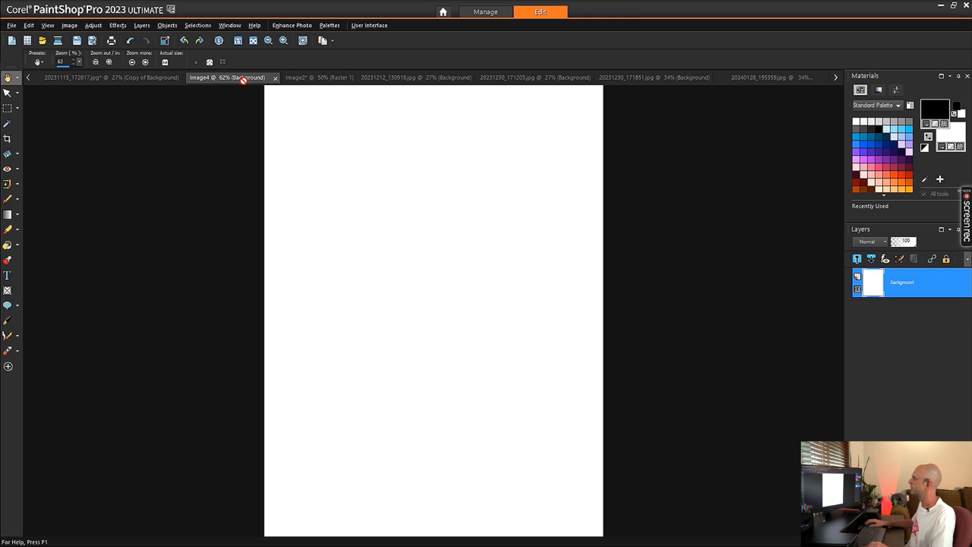
left_click_drag(571, 372, 560, 352)
Step: Scale the copied photo layer proportionally to about 61% and position it at about X -18, Y -481 to fill the portrait canvas
scroll(492, 352, "down", 4)
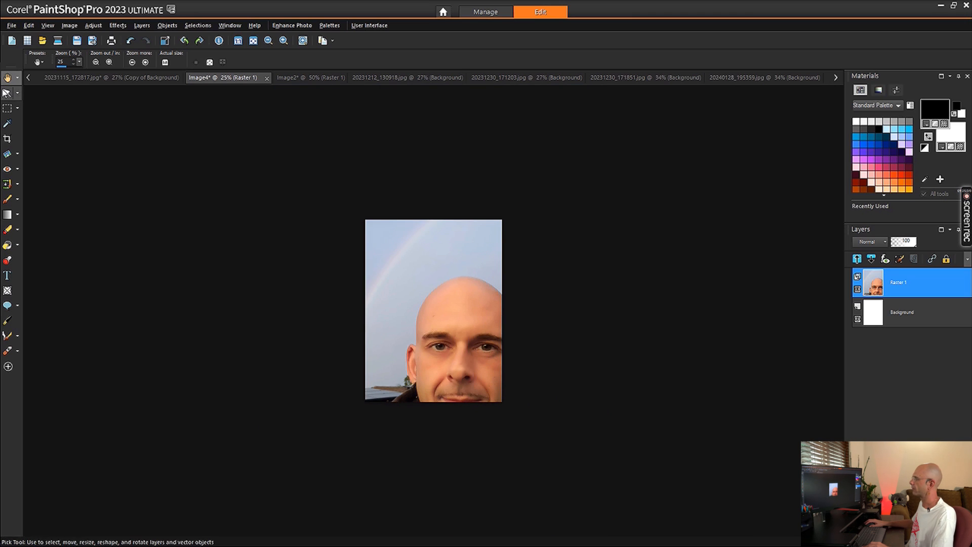
left_click(7, 93)
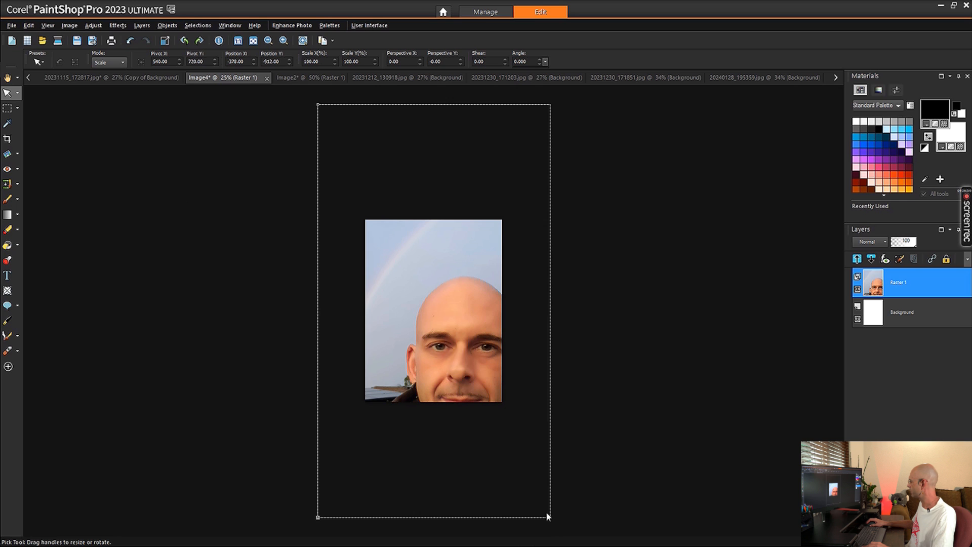
left_click_drag(551, 517, 505, 436)
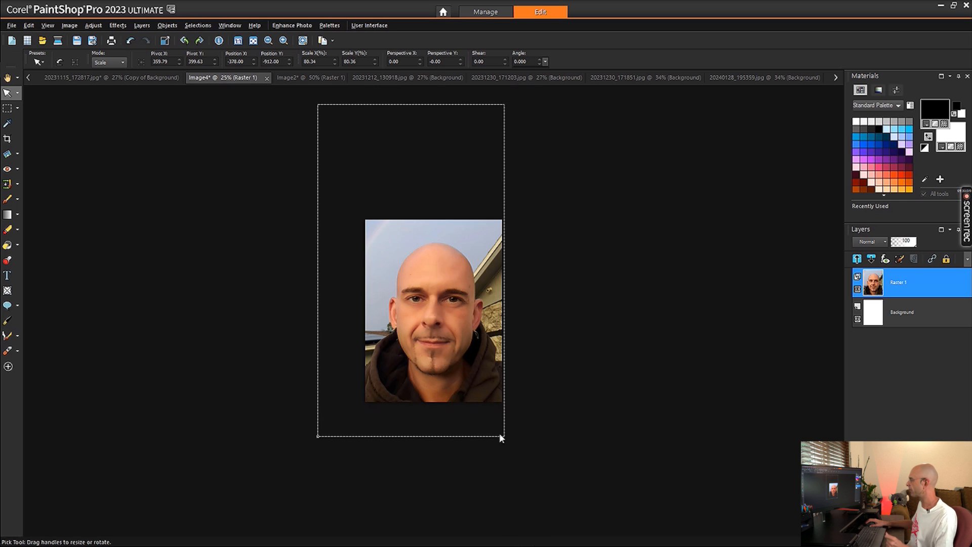
left_click_drag(316, 436, 363, 421)
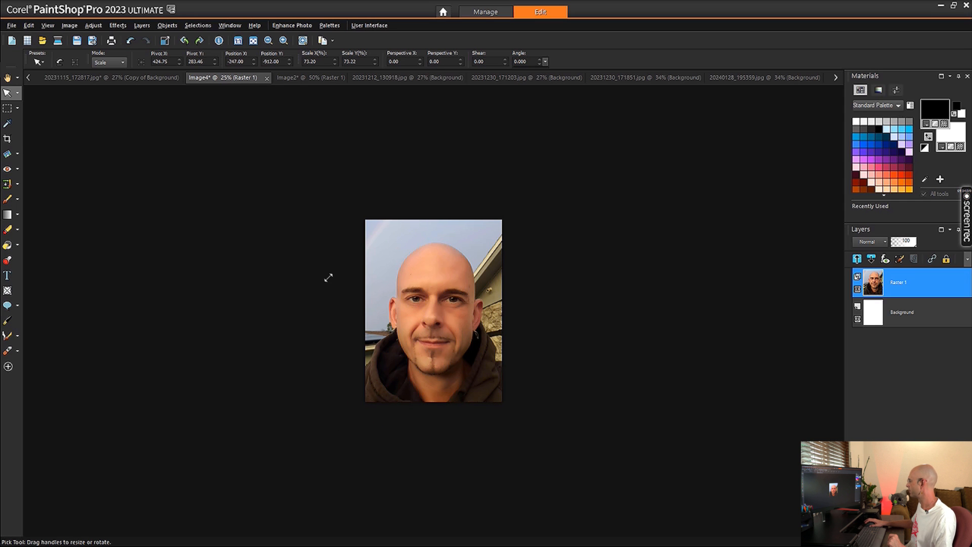
left_click_drag(333, 103, 347, 163)
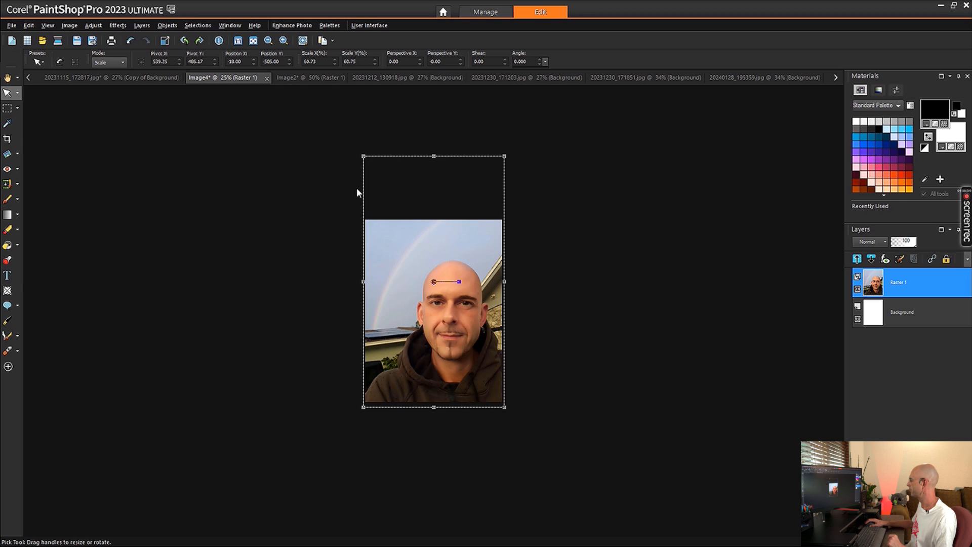
left_click_drag(456, 327, 456, 330)
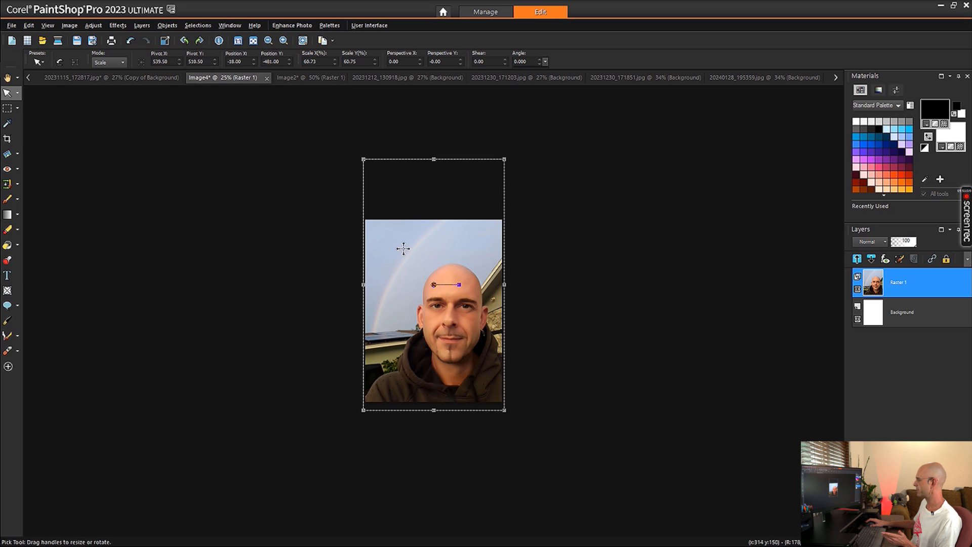
scroll(402, 275, "up", 2)
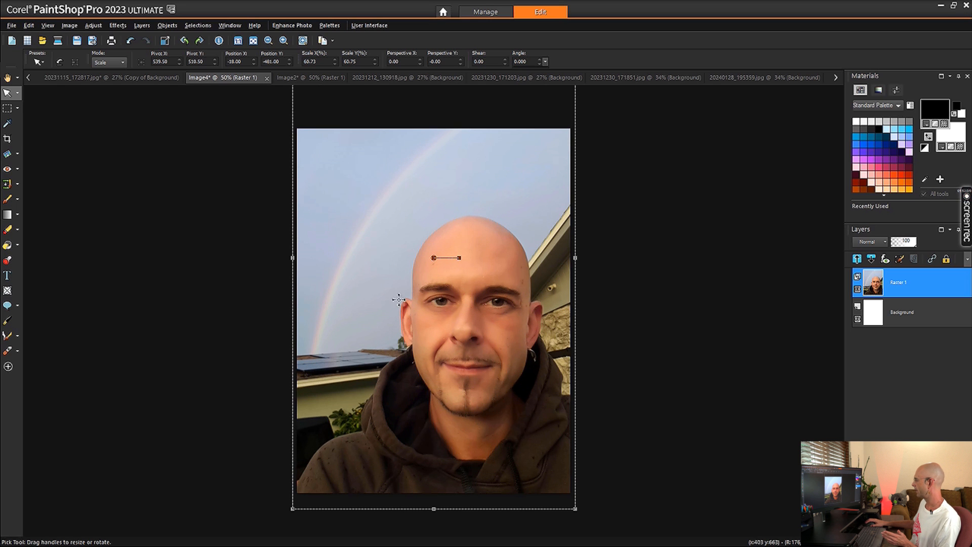
Step: Reposition the photo layer on the portrait canvas to about X -8, Y -469, keeping the canvas fully covered
left_click_drag(404, 338, 405, 341)
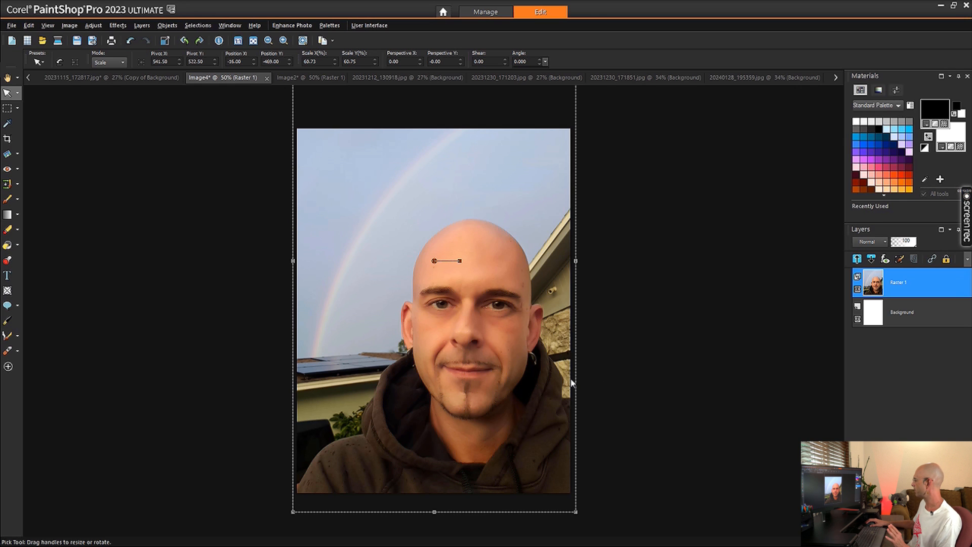
left_click_drag(546, 382, 542, 382)
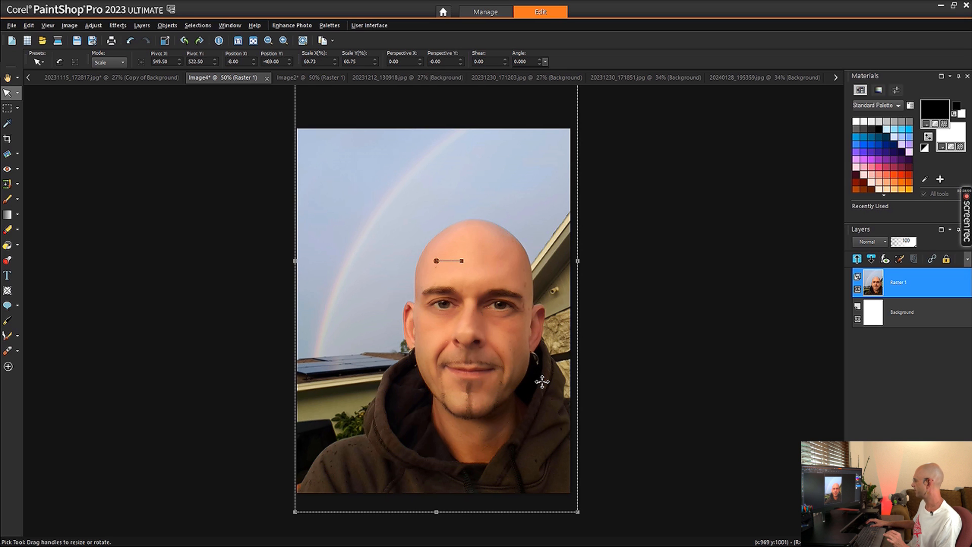
scroll(543, 381, "down", 1)
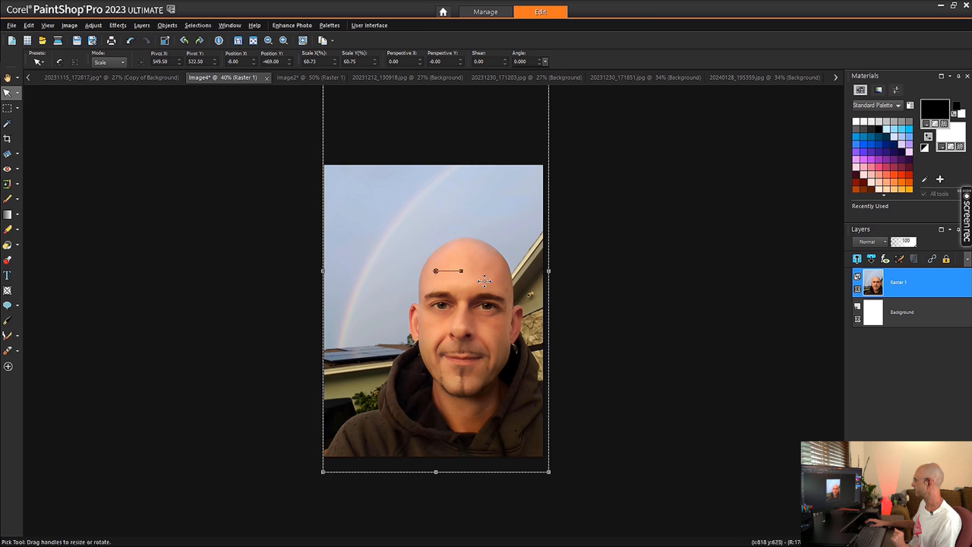
Step: Activate the Pan tool and compare the fitted portrait with the original 20231115_172817.jpg
left_click(8, 77)
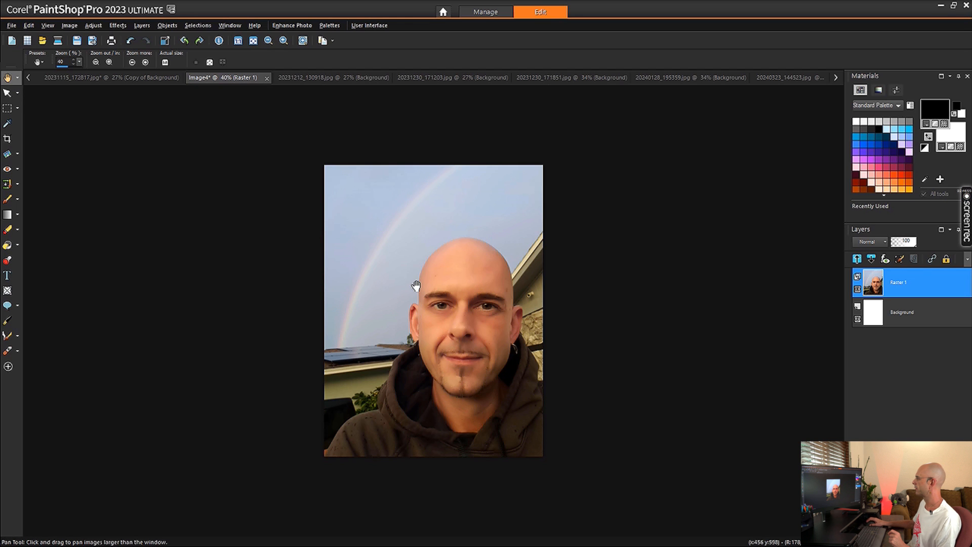
scroll(415, 286, "up", 2)
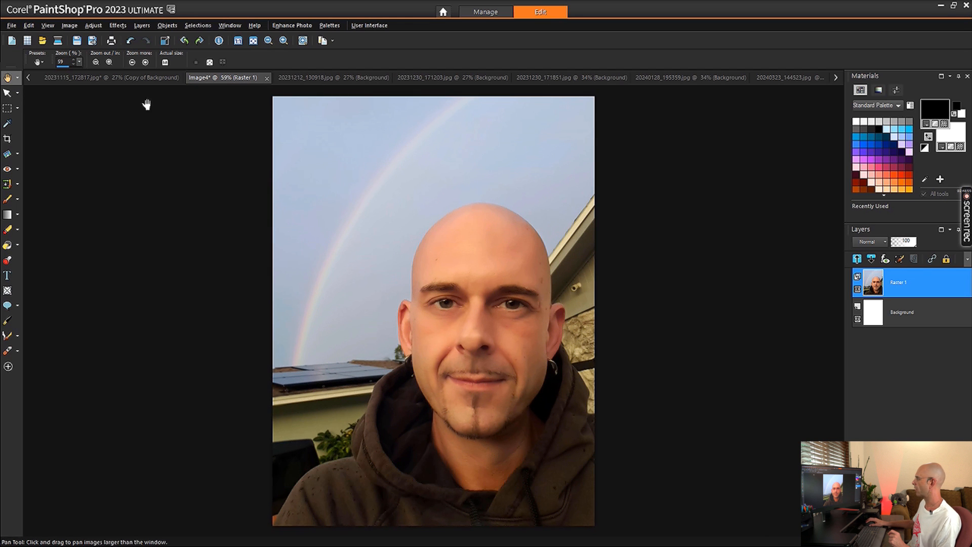
left_click(131, 77)
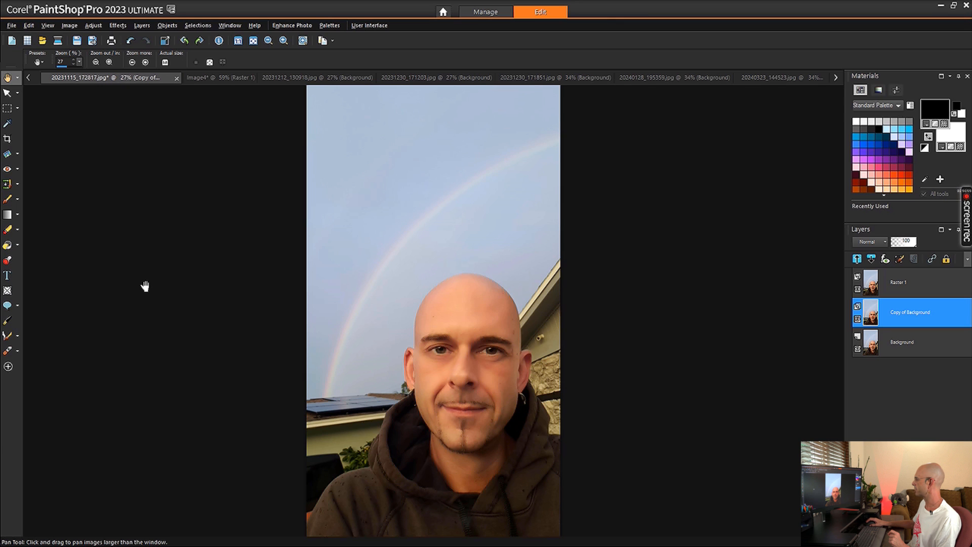
left_click(217, 78)
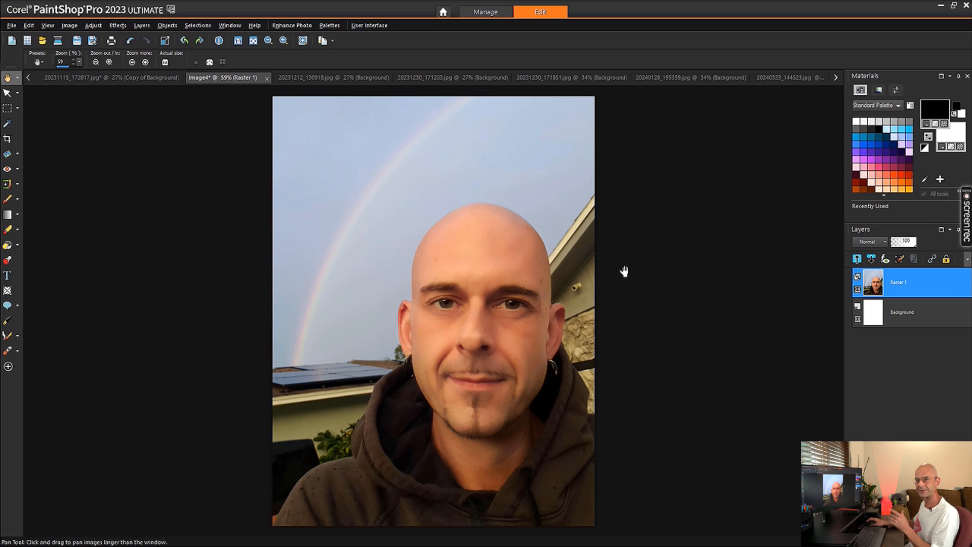
Step: Duplicate the Raster 1 layer and rename the copy Clarity
right_click(880, 284)
left_click(865, 303)
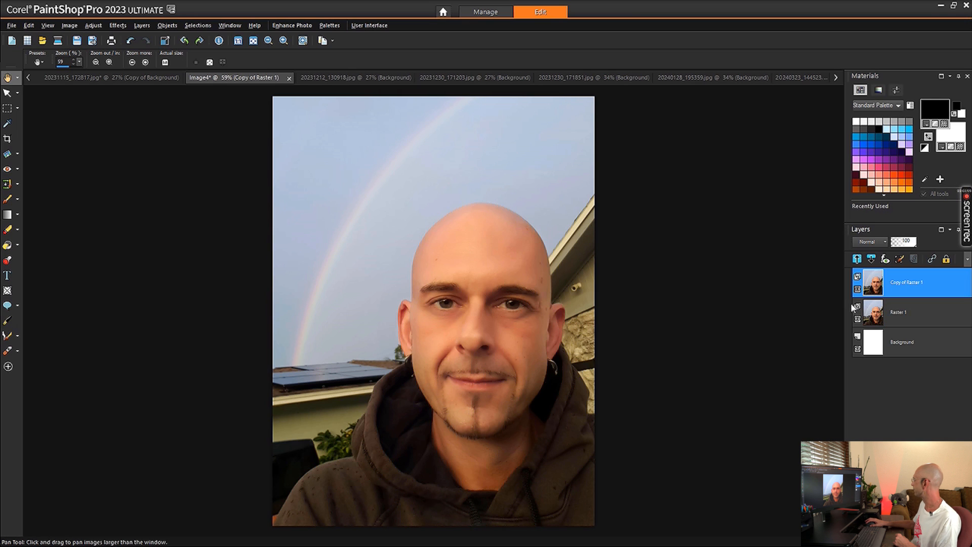
double_click(903, 282)
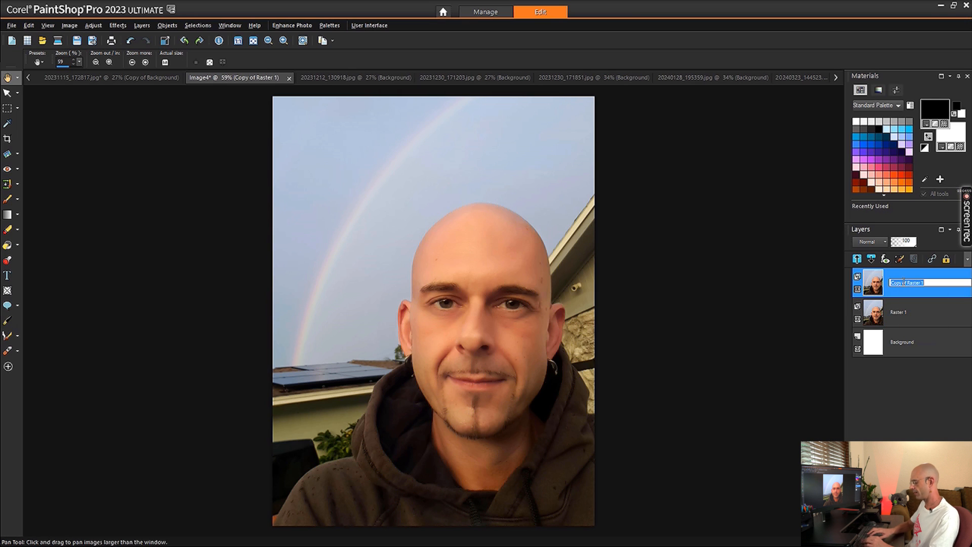
type("dlarity")
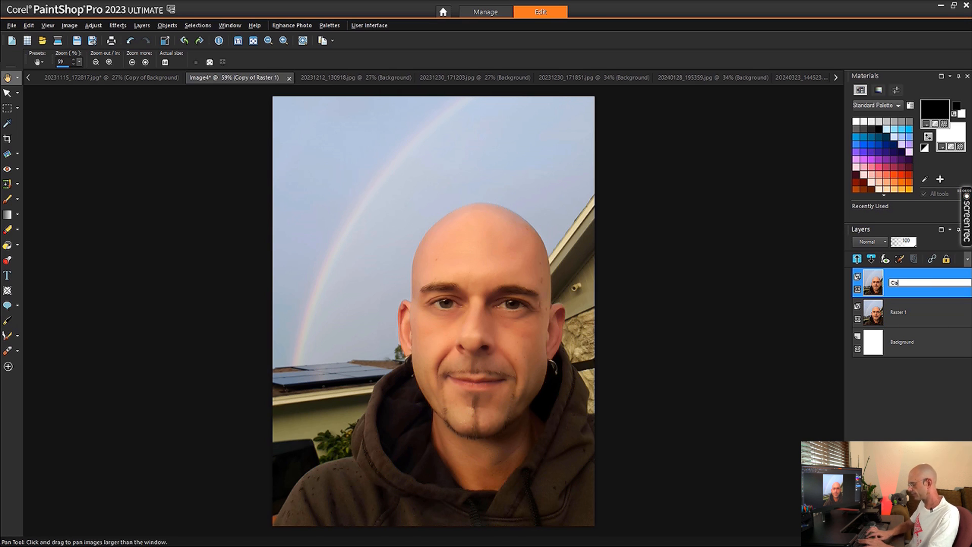
key("Return")
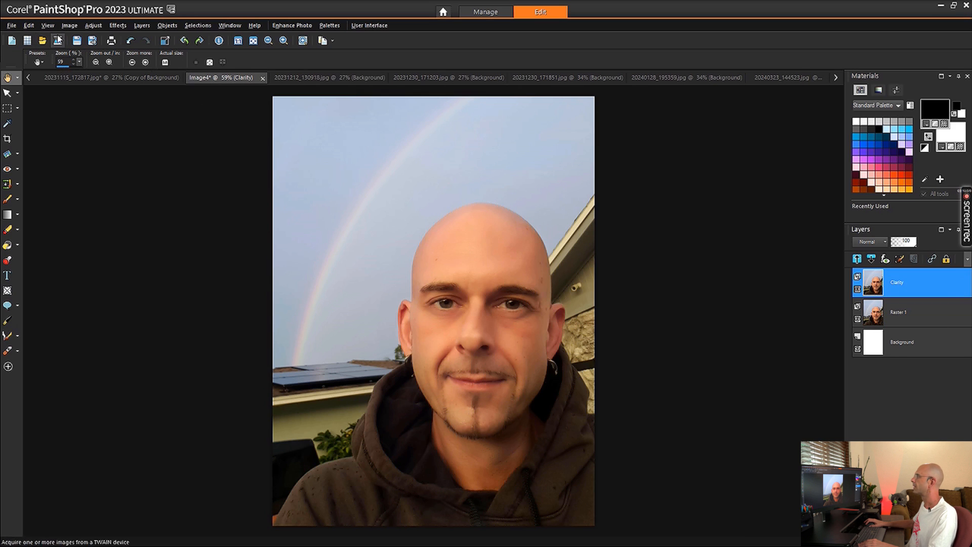
Step: Start the Fill Light/Clarity adjustment on the Clarity layer and load its Default preset
left_click(92, 26)
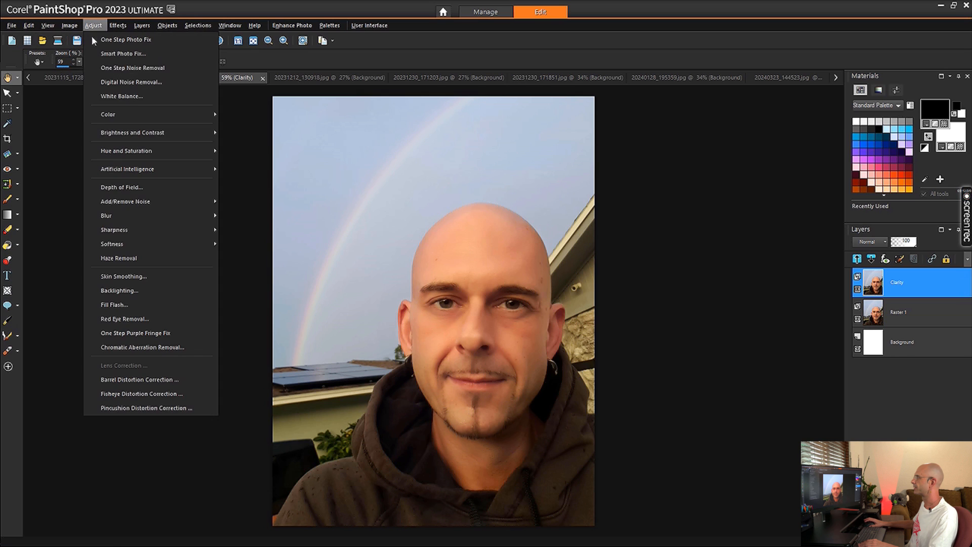
mouse_move(131, 135)
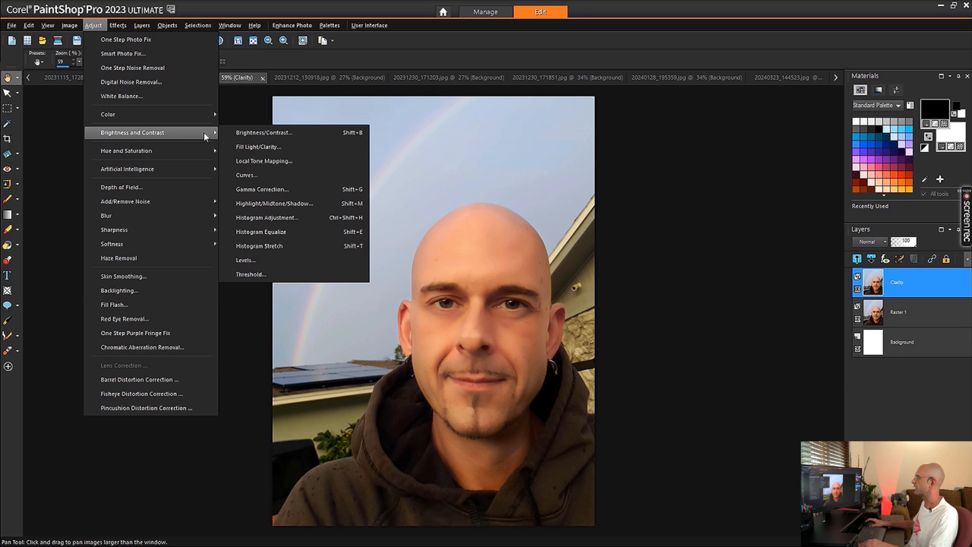
left_click(258, 147)
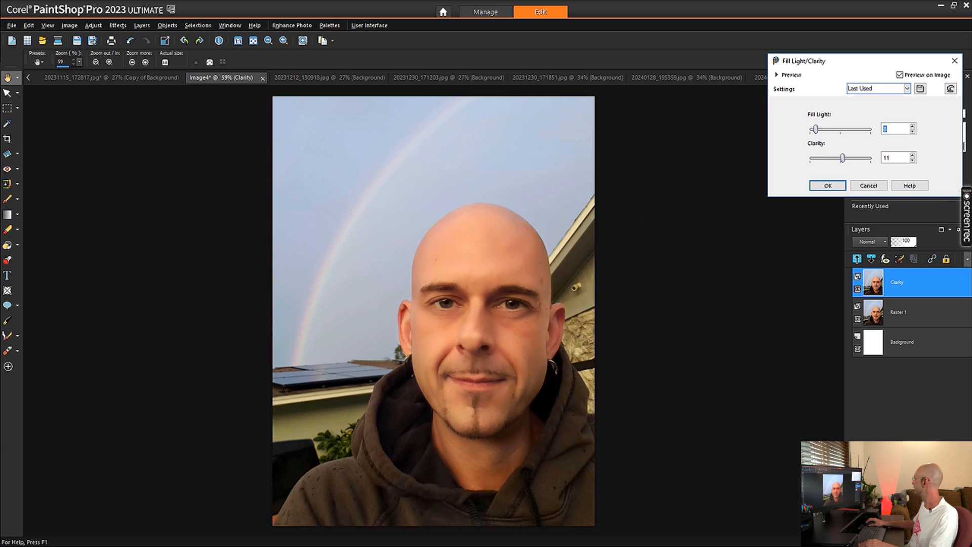
left_click(878, 91)
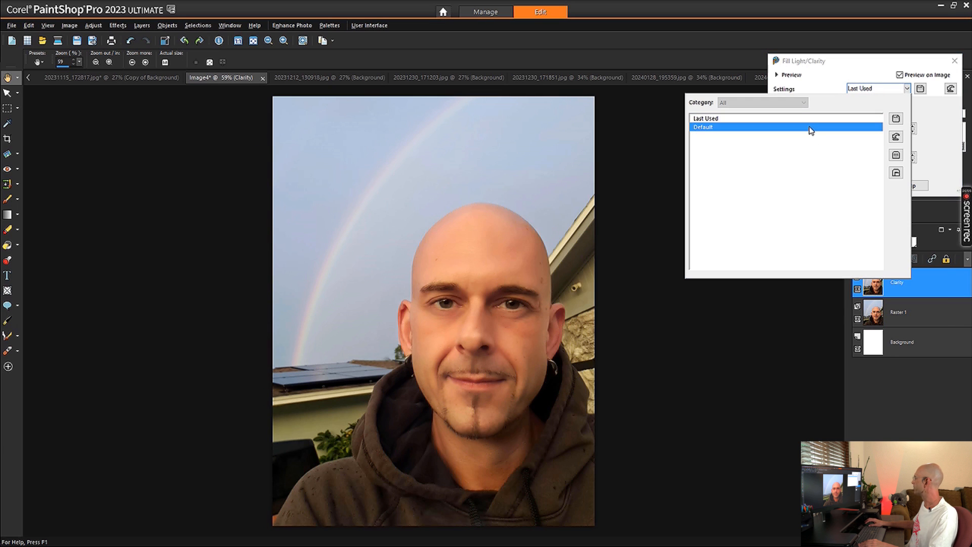
left_click(810, 128)
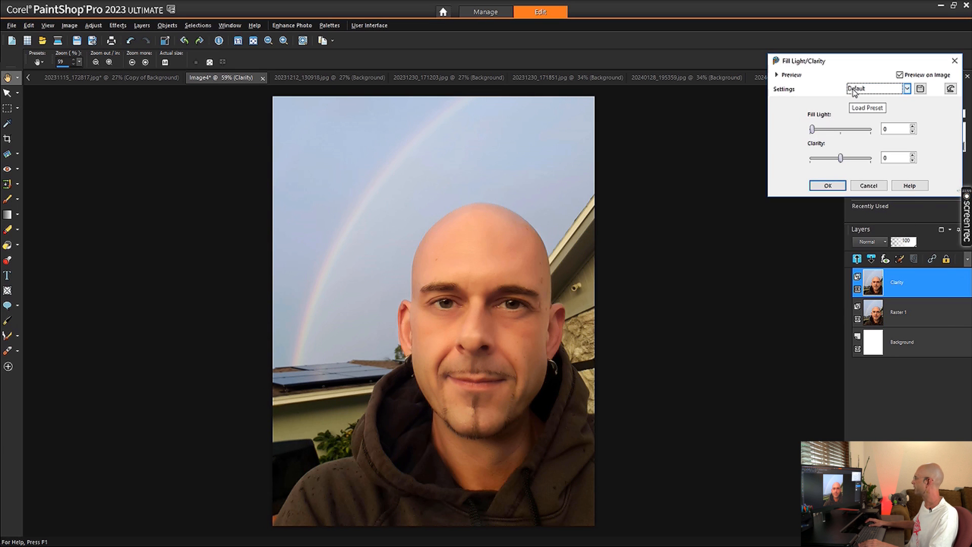
left_click(877, 88)
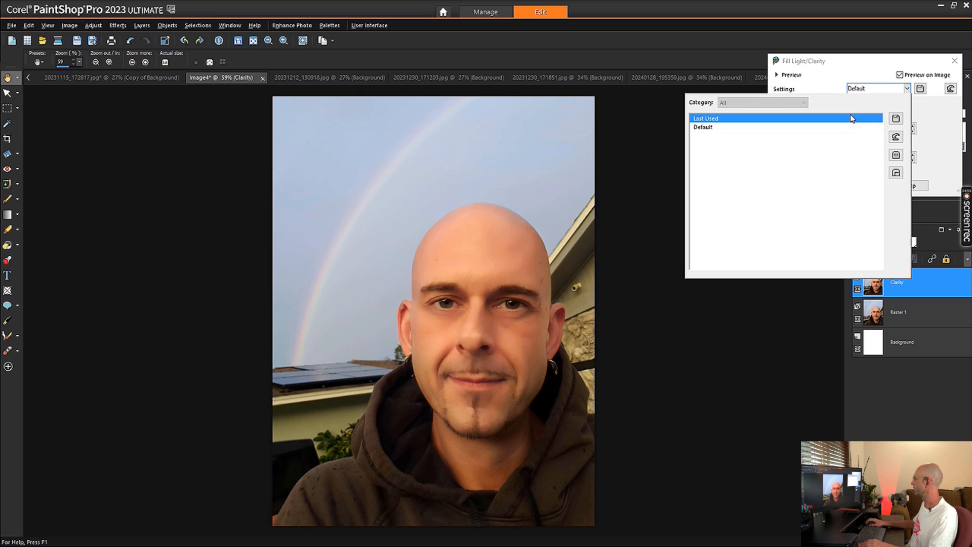
left_click(842, 129)
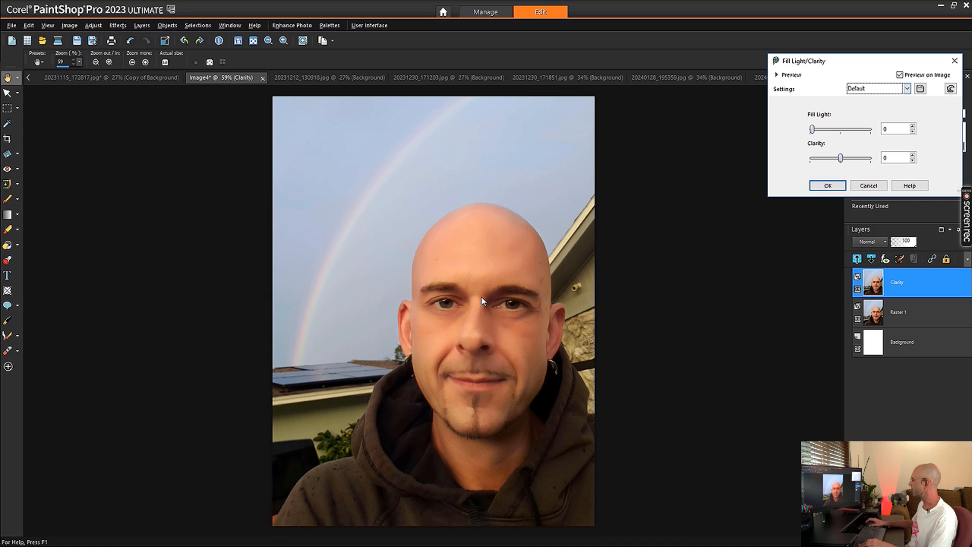
Step: Set the Clarity value to 15, checking its effect on the face with the on-image preview
scroll(475, 305, "up", 3)
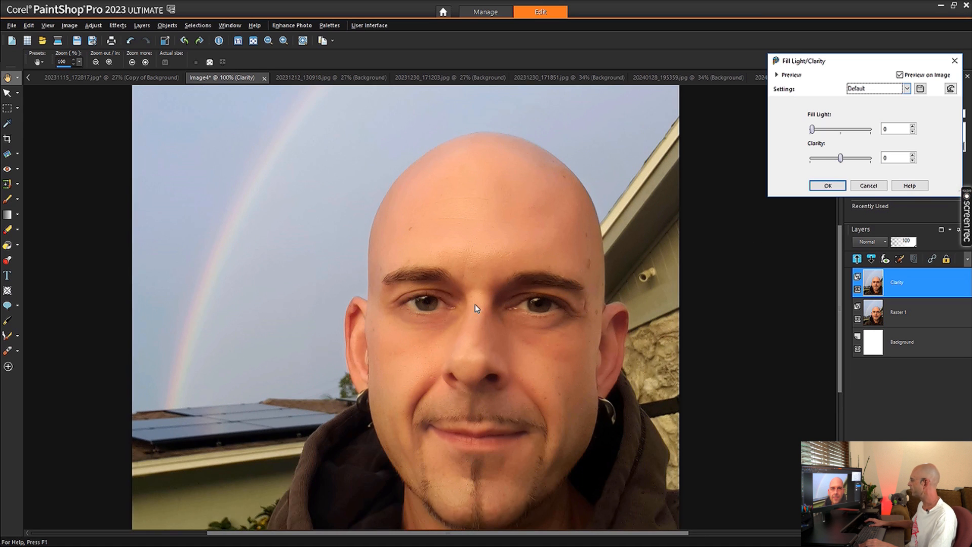
scroll(462, 309, "up", 1)
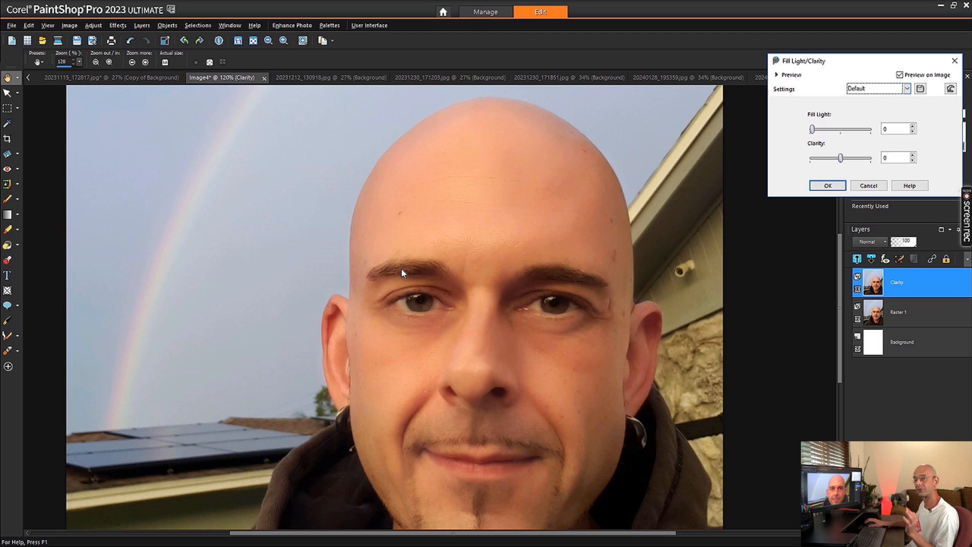
left_click(912, 155)
left_click(911, 155)
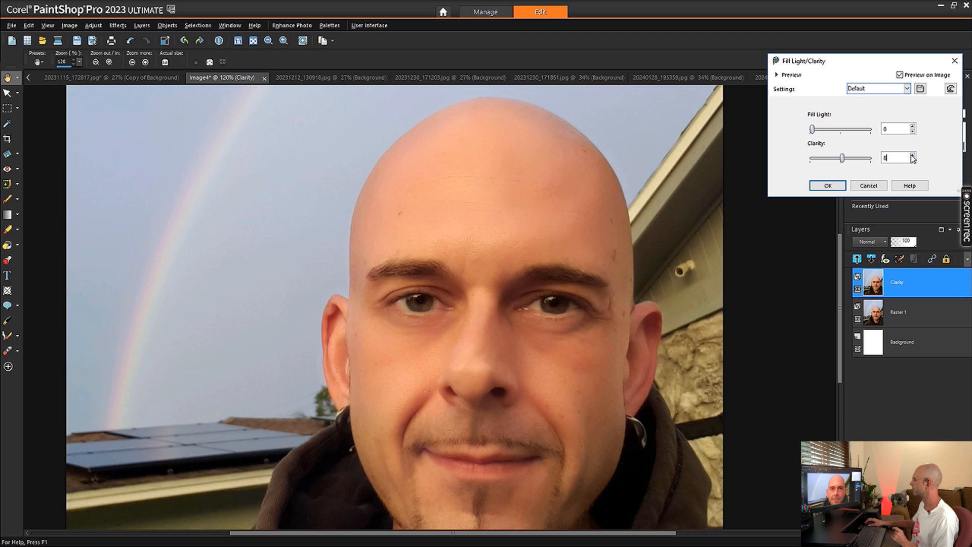
left_click(912, 155)
left_click(899, 75)
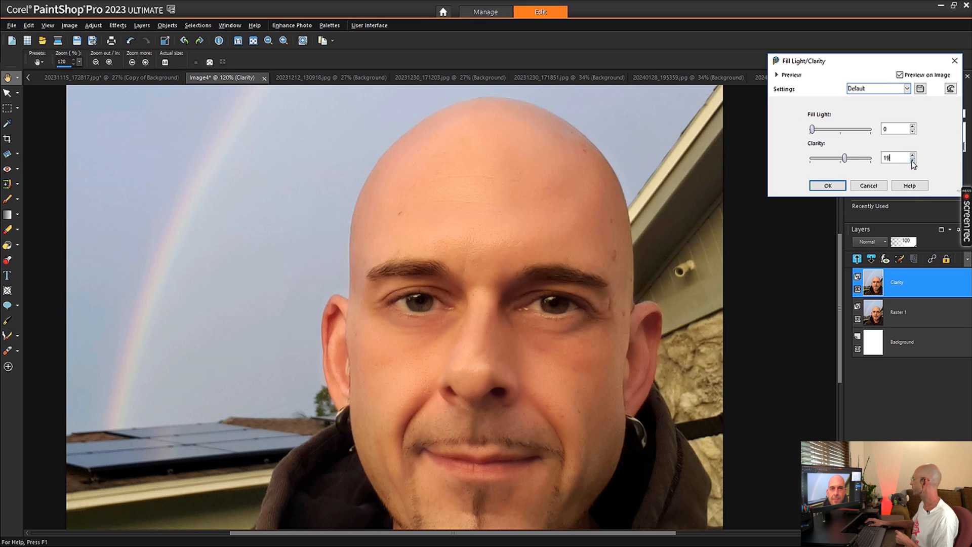
left_click(913, 160)
left_click(913, 160)
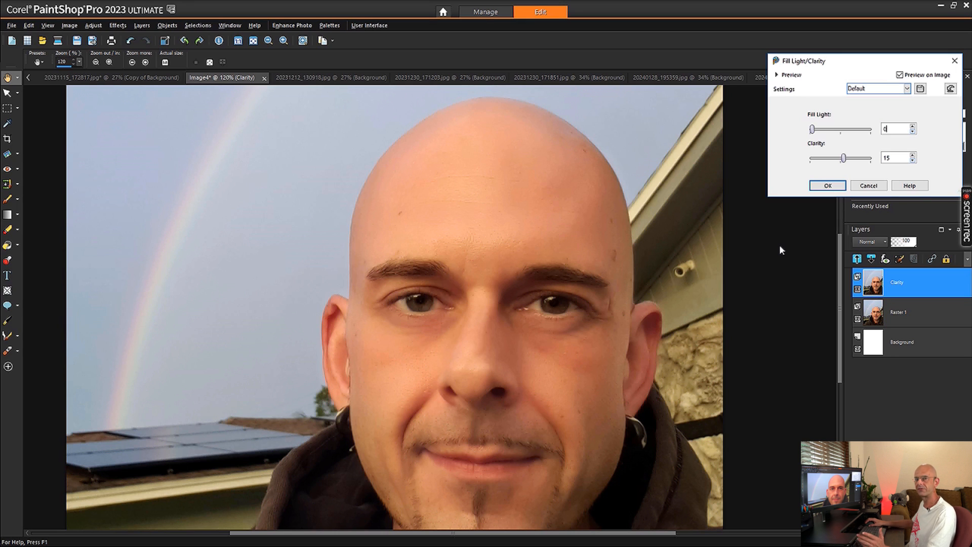
Step: Try a Fill Light value of 11 and compare the image with the preview off and on
left_click(913, 126)
left_click(913, 127)
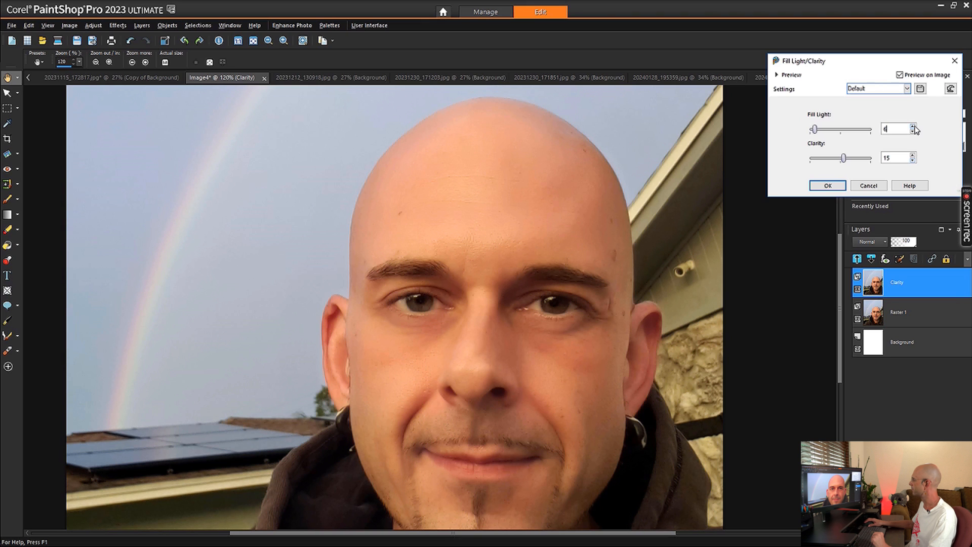
left_click(913, 126)
left_click(913, 127)
left_click(913, 127)
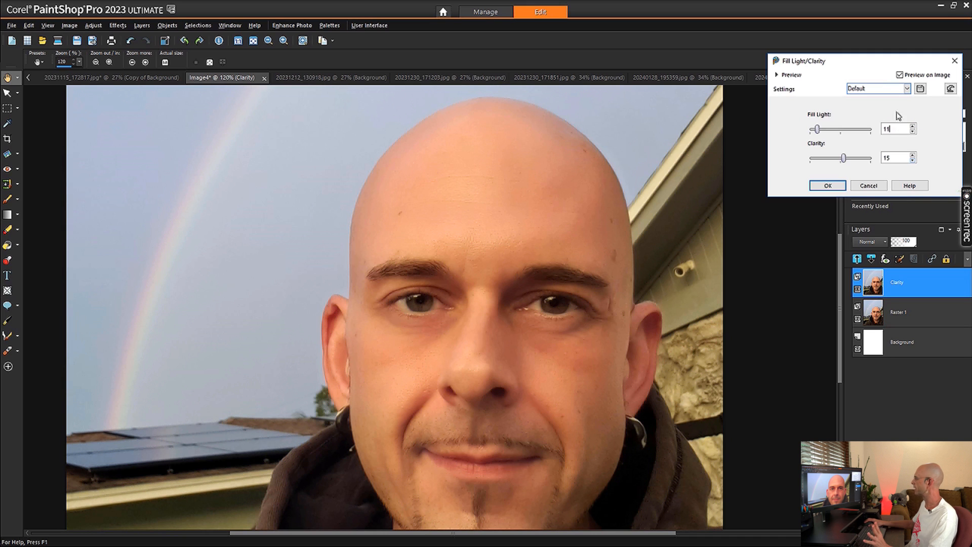
left_click(899, 76)
left_click(899, 76)
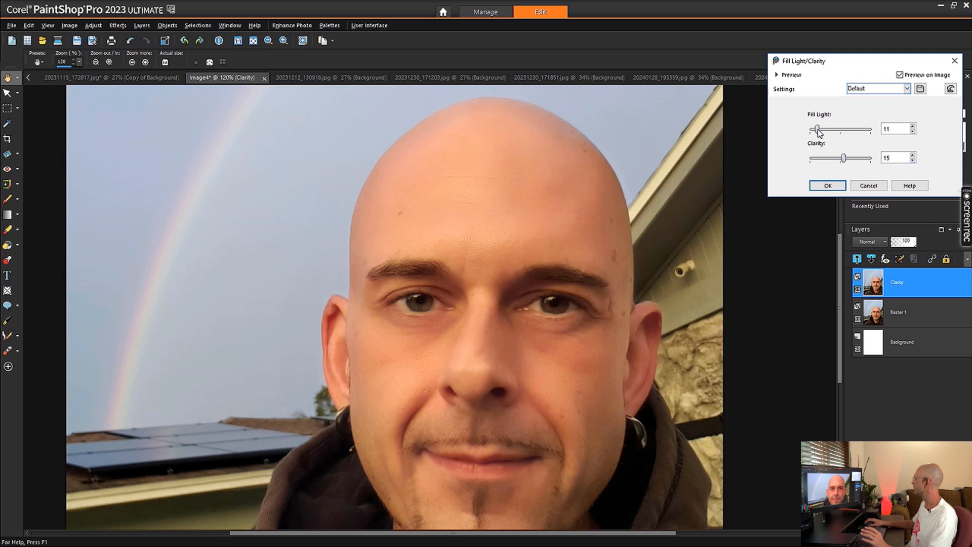
Step: Switch Fill Light repeatedly between 0 and about 10 to 11 to compare its effect on the whole portrait
left_click_drag(817, 130, 706, 142)
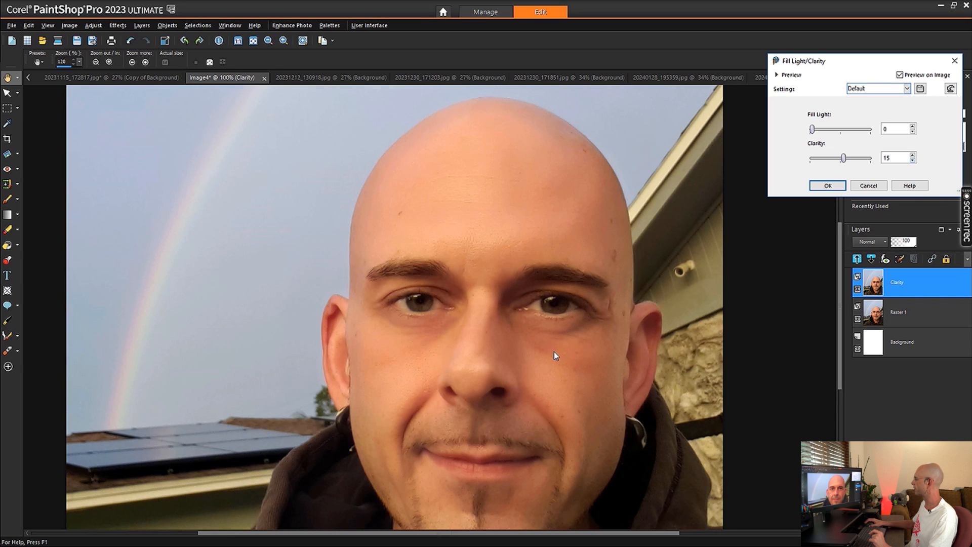
scroll(554, 351, "down", 4)
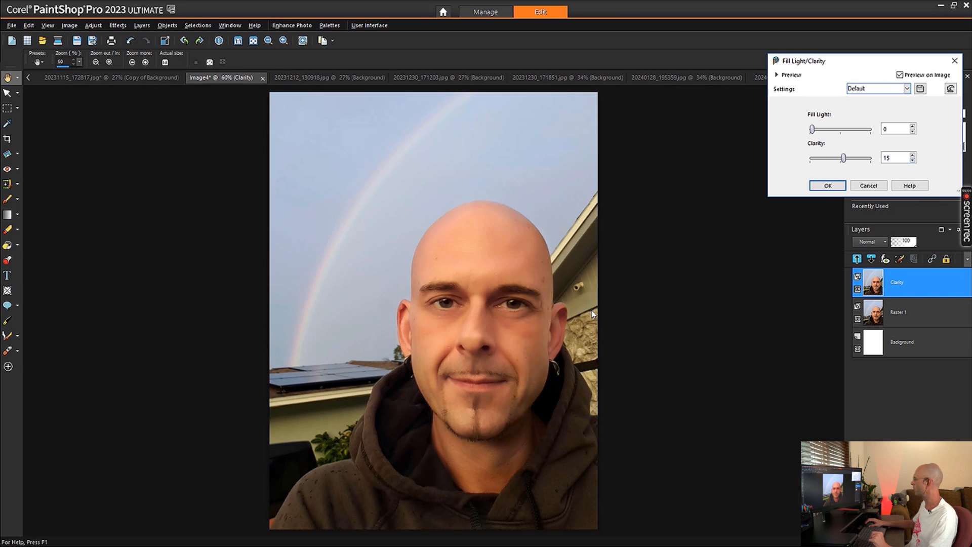
left_click_drag(813, 133, 819, 134)
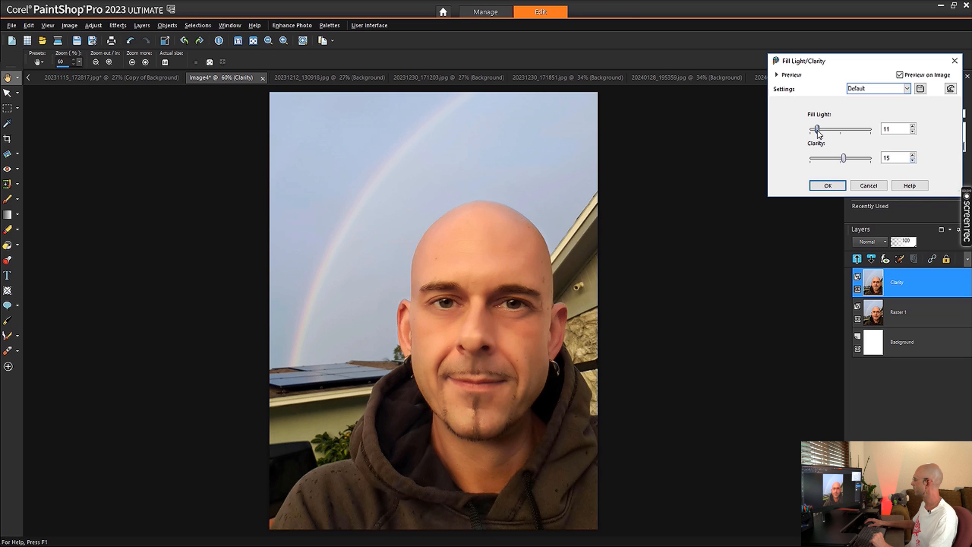
left_click_drag(817, 133, 793, 135)
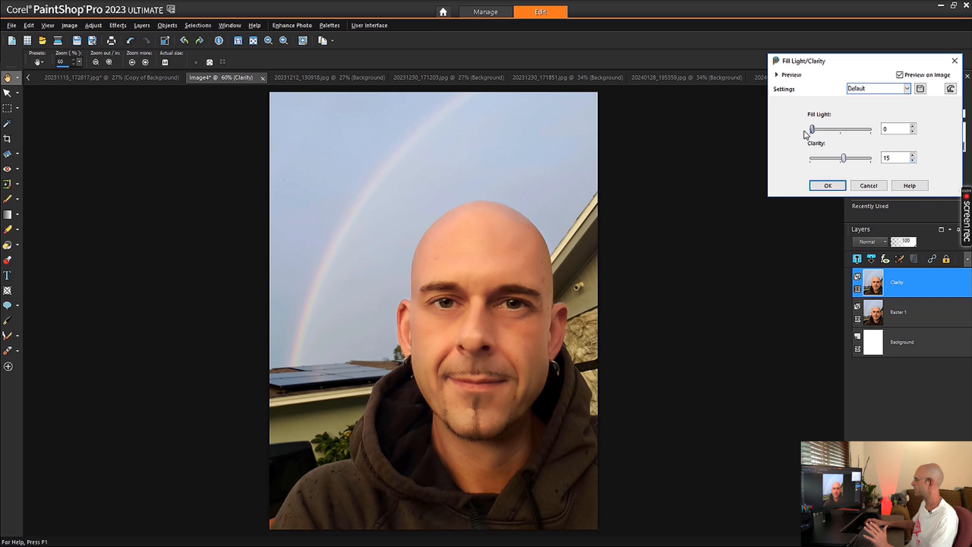
left_click_drag(817, 130, 817, 130)
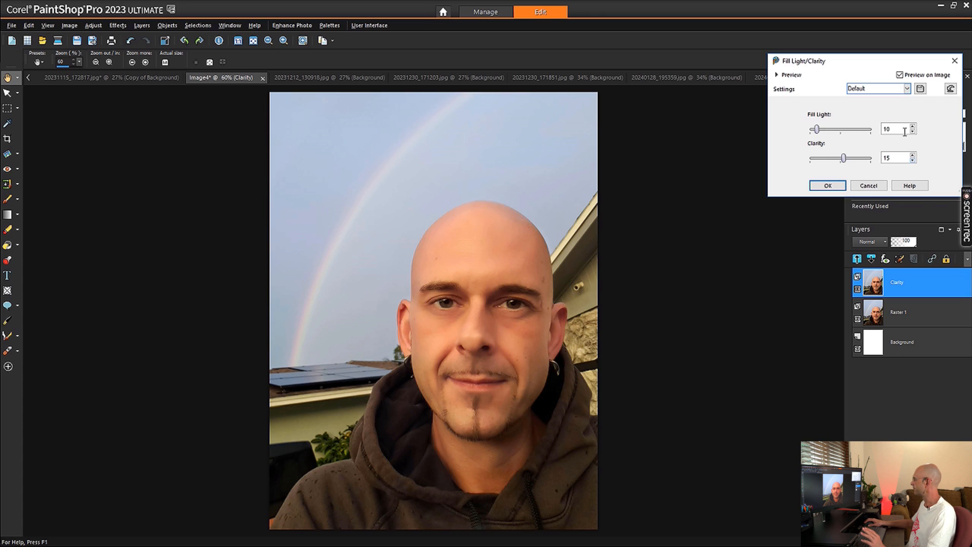
left_click_drag(816, 130, 811, 130)
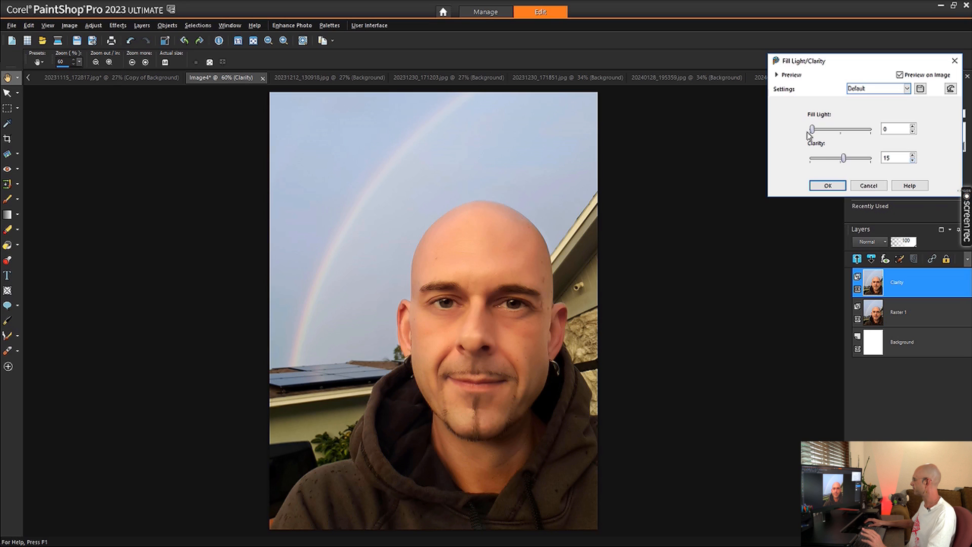
Step: Set Fill Light to 4 and apply the Fill Light/Clarity adjustment to the Clarity layer
left_click(913, 127)
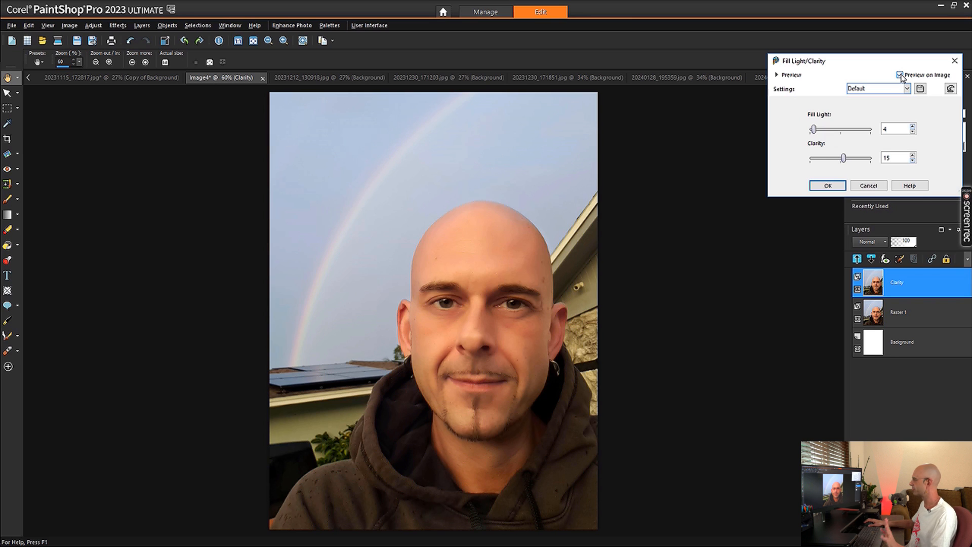
left_click(830, 186)
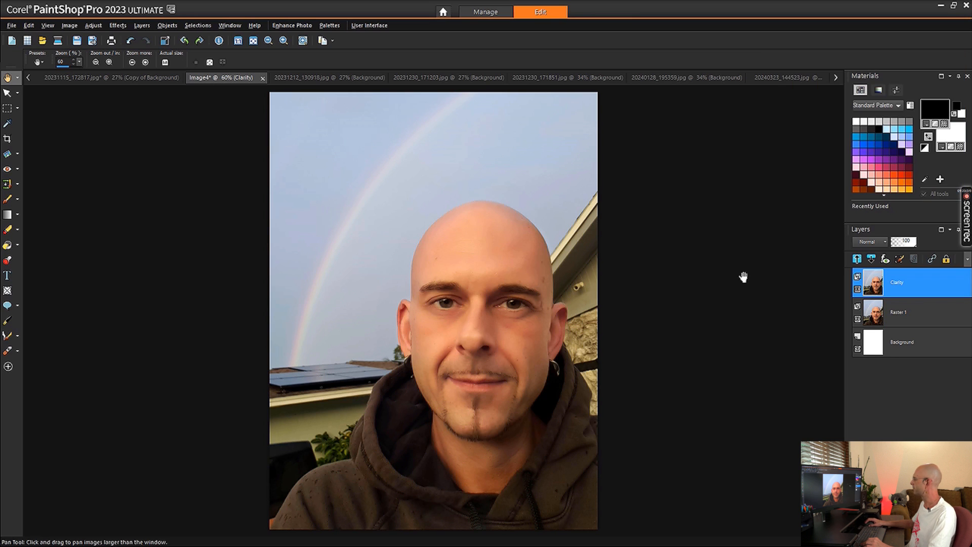
scroll(508, 338, "down", 1)
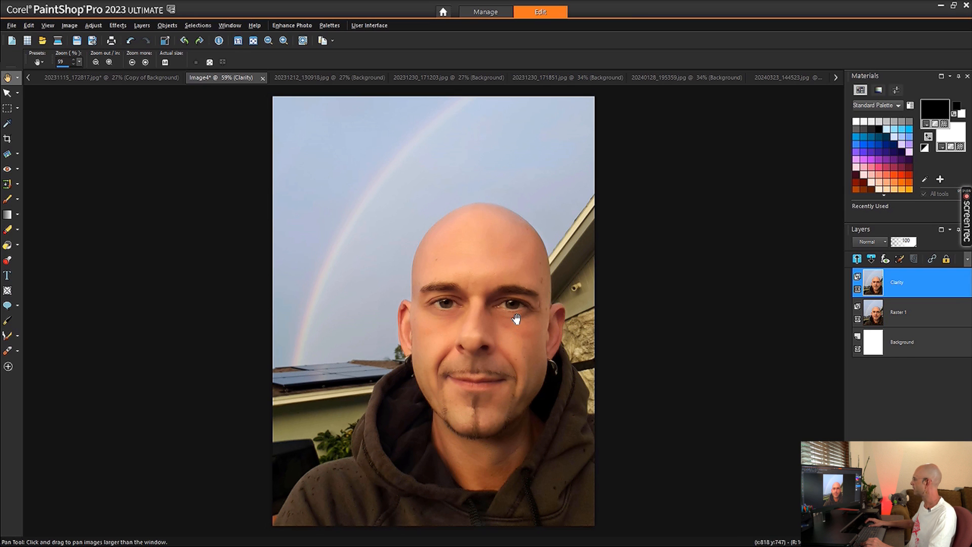
Step: Toggle the Clarity layer's visibility off and on to compare the adjusted portrait with the original
scroll(516, 319, "up", 1)
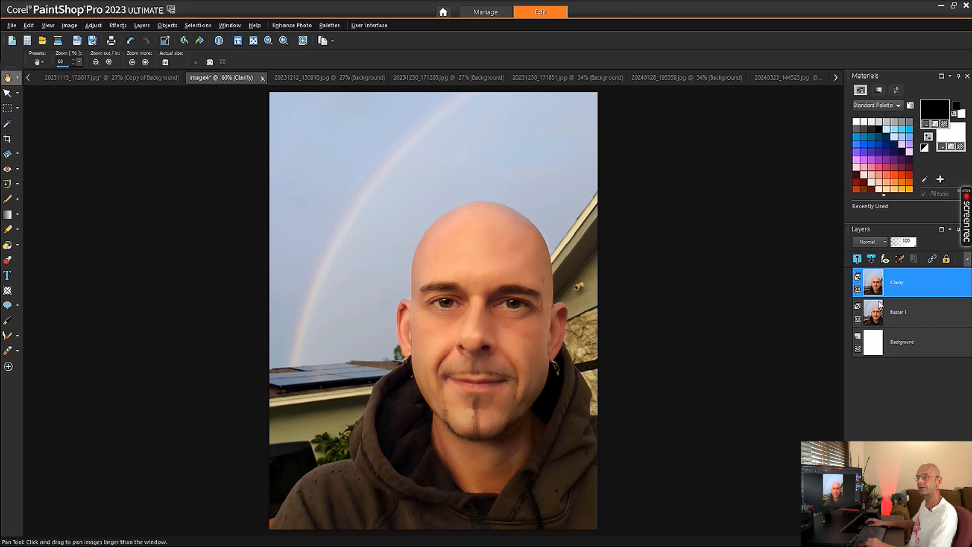
left_click(858, 290)
left_click(858, 290)
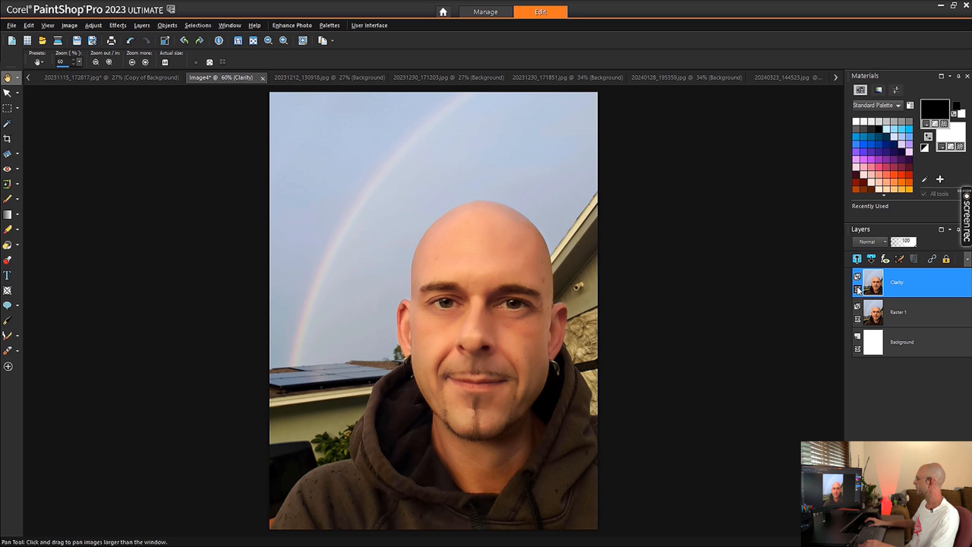
Step: Duplicate the Clarity layer and rename the copy Vibrancy
right_click(899, 281)
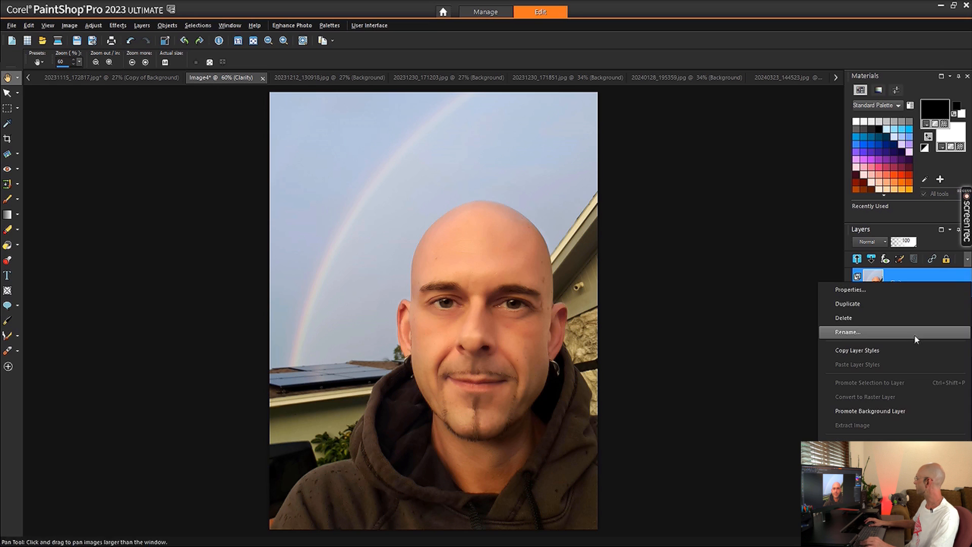
left_click(903, 304)
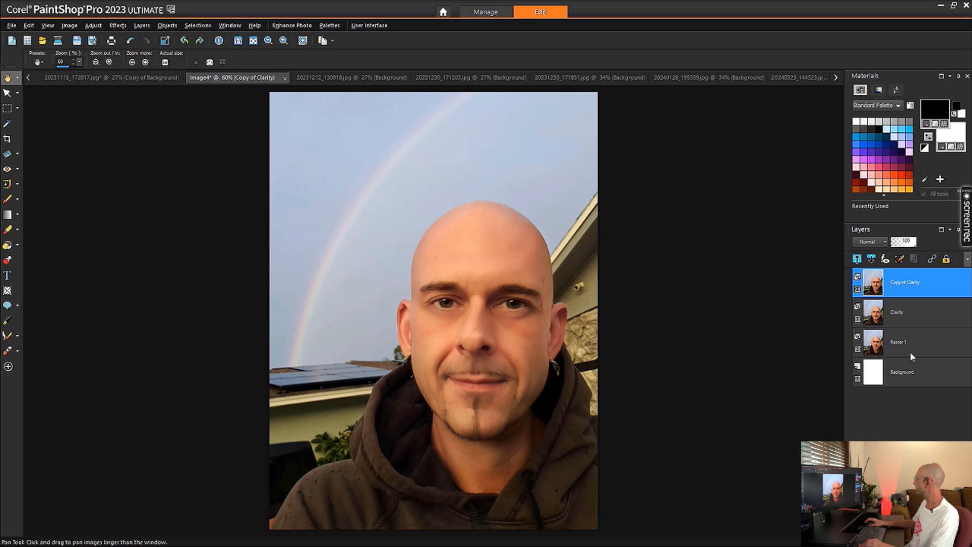
left_click(905, 280)
type("V")
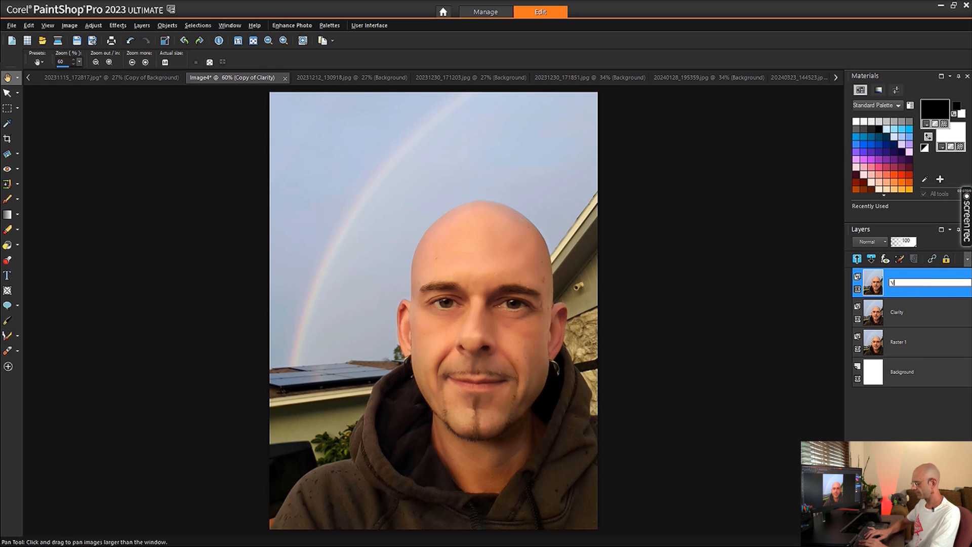
type("ibrancy")
key("Return")
mouse_move(905, 282)
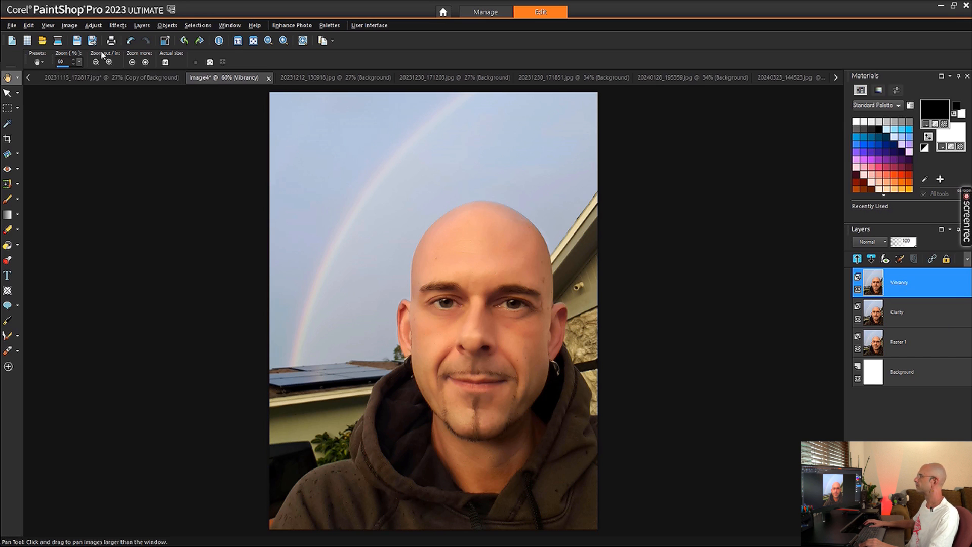
Step: Start a Vibrancy adjustment on the Vibrancy layer and load its Default settings
left_click(94, 25)
mouse_move(123, 140)
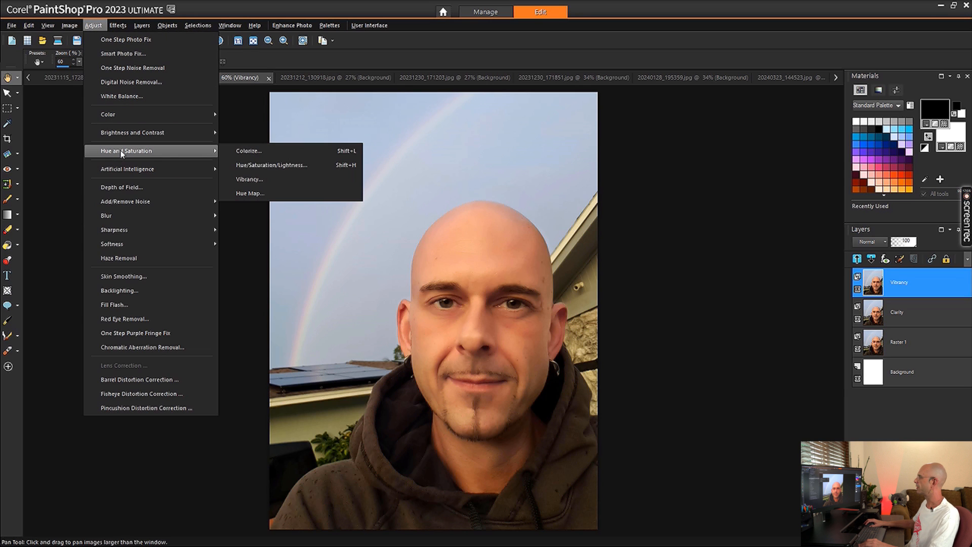
left_click(238, 181)
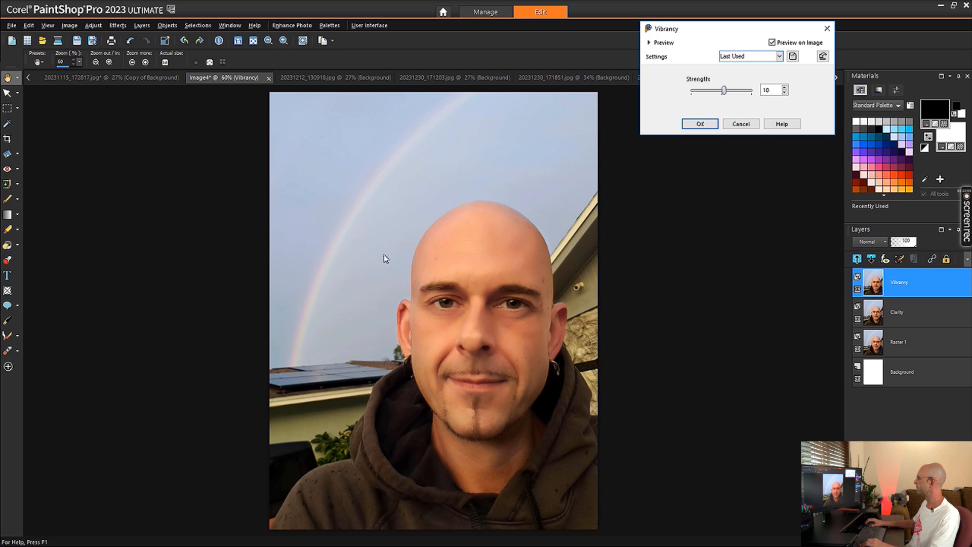
left_click(765, 57)
left_click(705, 95)
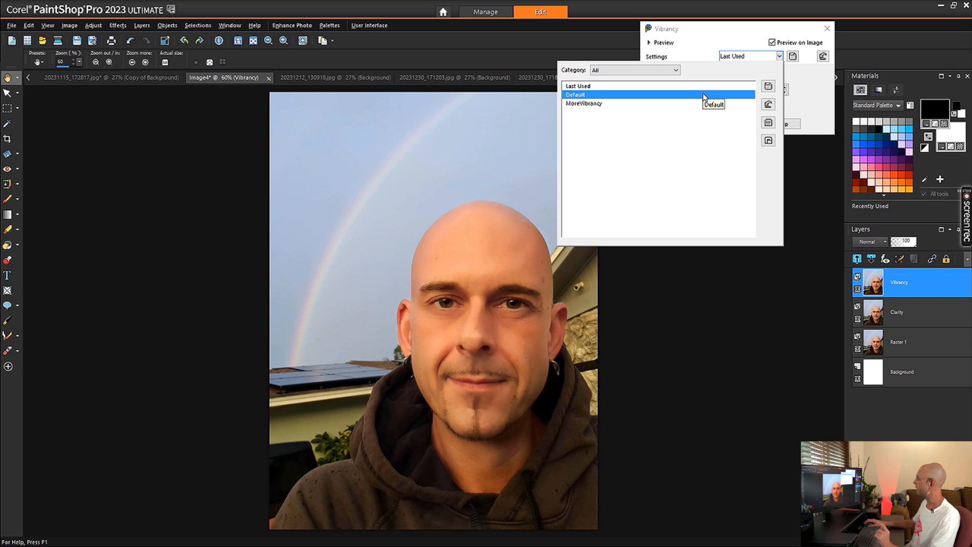
left_click(704, 94)
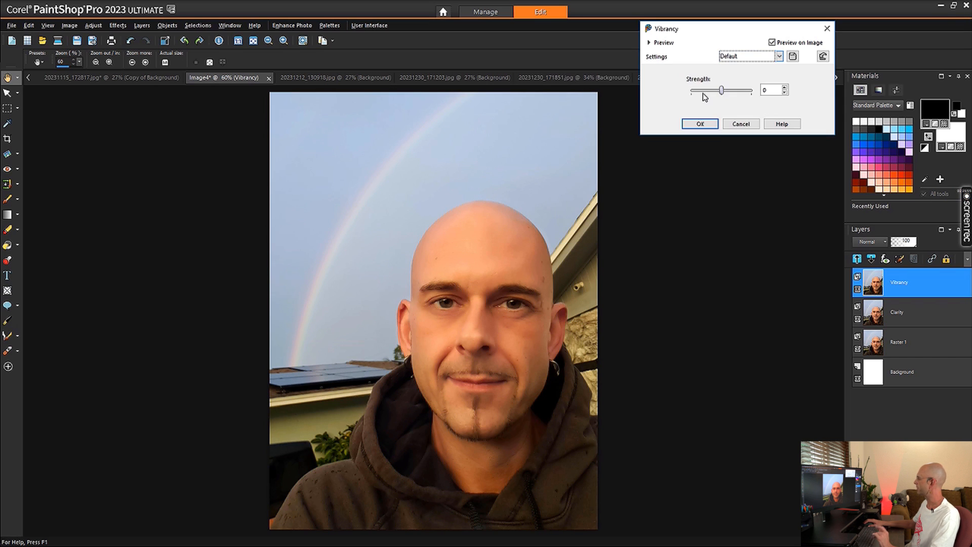
Step: Try a Vibrancy strength of 5 and compare the face with the on-image preview off and on
left_click_drag(738, 31, 755, 232)
scroll(438, 319, "up", 1)
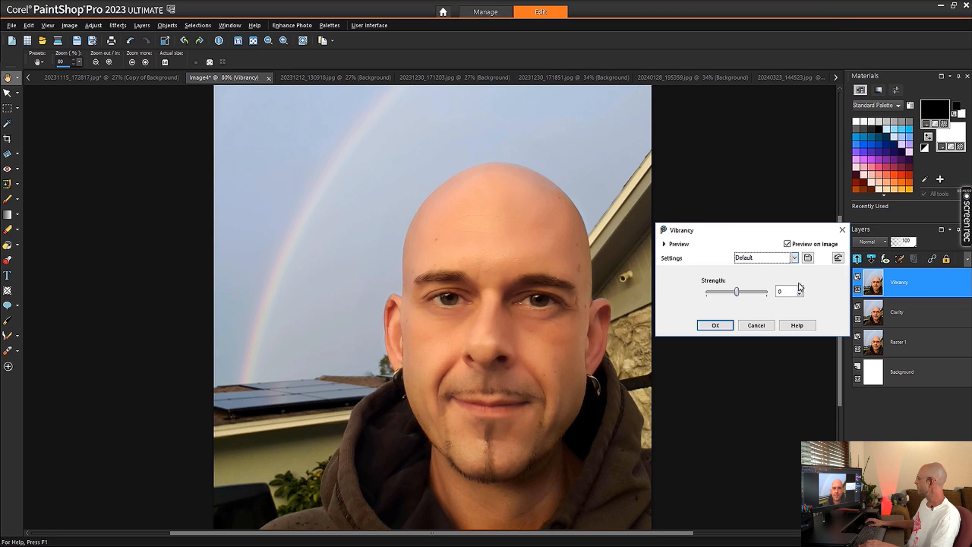
left_click(800, 290)
left_click(800, 289)
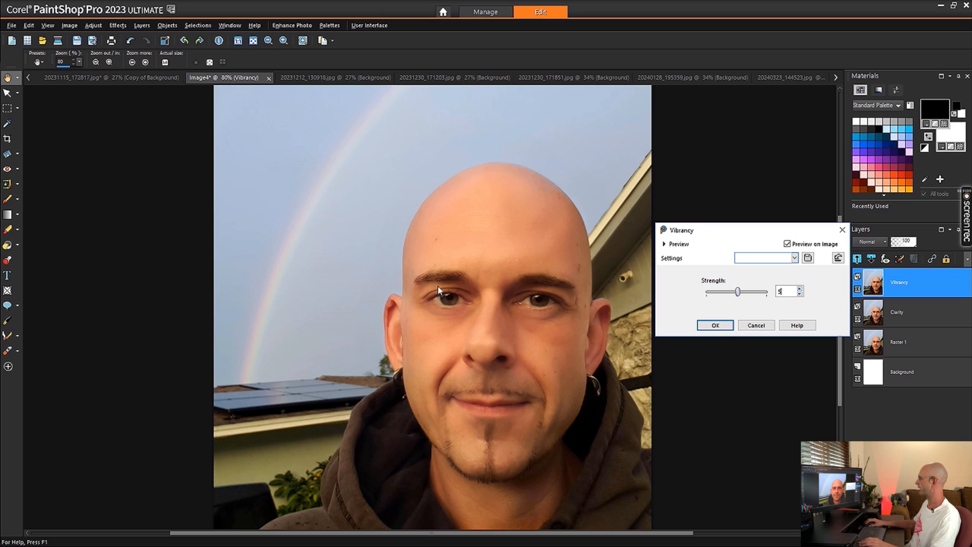
left_click(787, 244)
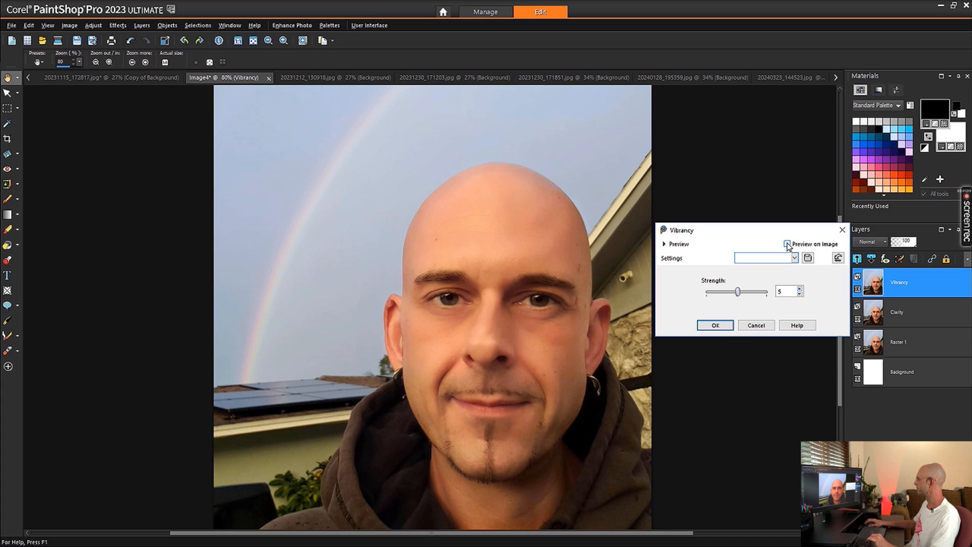
Step: Raise the Vibrancy strength to 10 and on to 15, checking the effect with the on-image preview
left_click(800, 288)
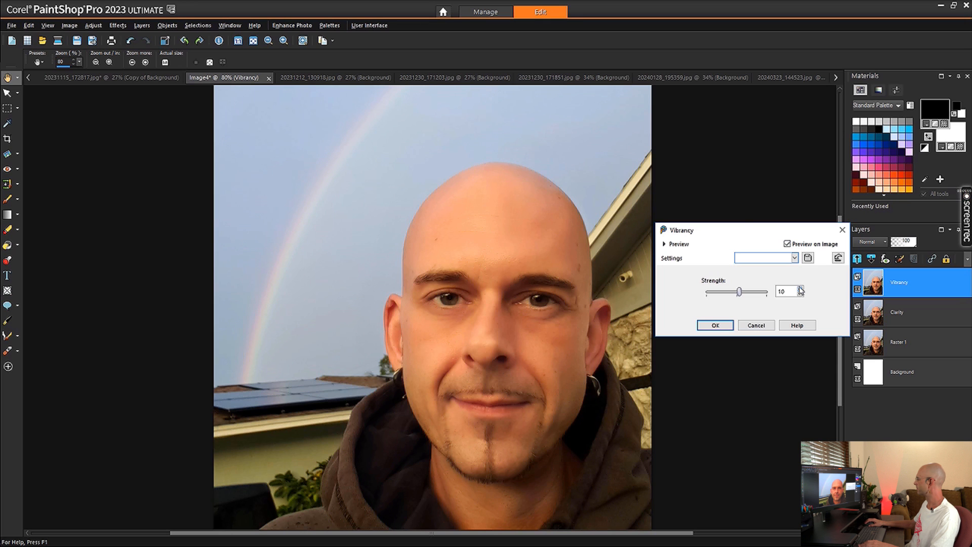
left_click(787, 244)
left_click(787, 244)
scroll(573, 342, "down", 2)
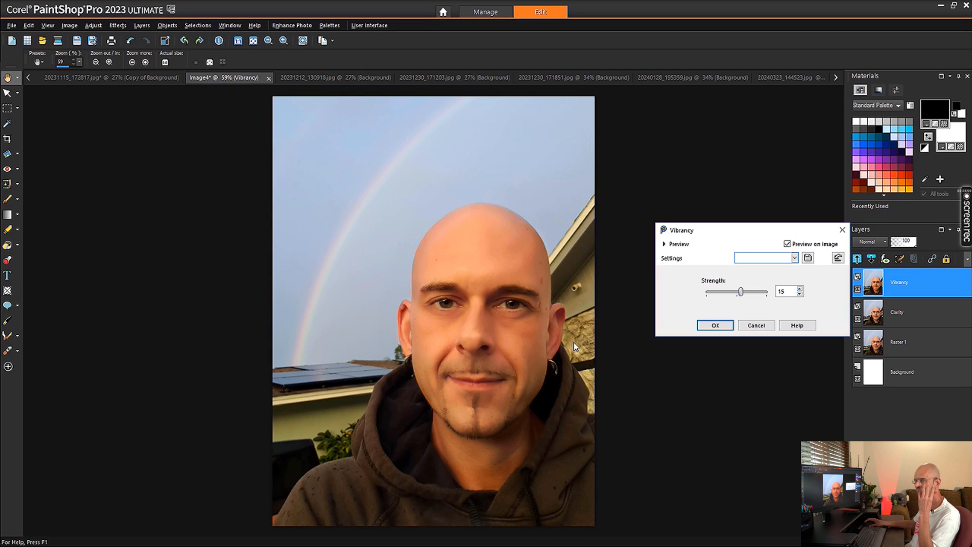
left_click(787, 244)
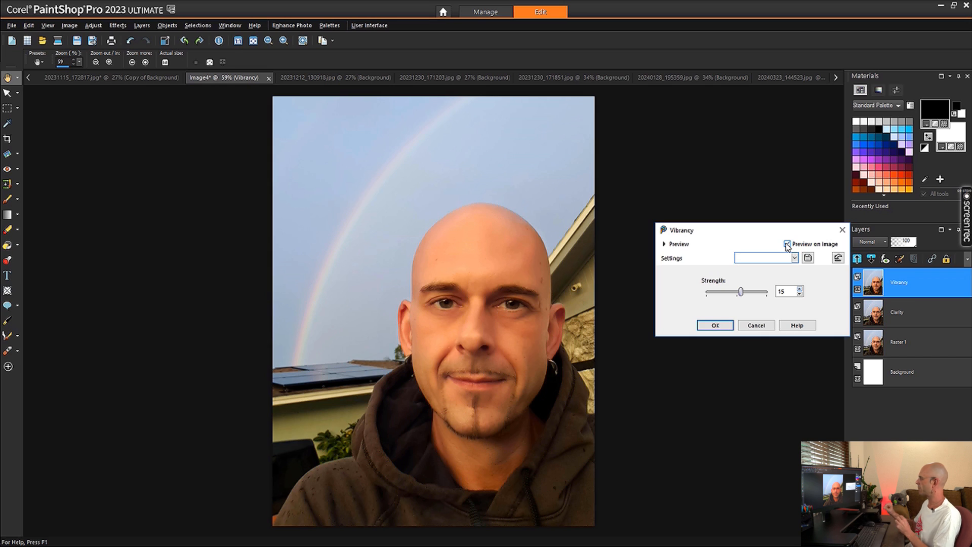
Step: Apply the Vibrancy adjustment, hide the Clarity layer, and toggle the Vibrancy layer to compare with the original
left_click(715, 326)
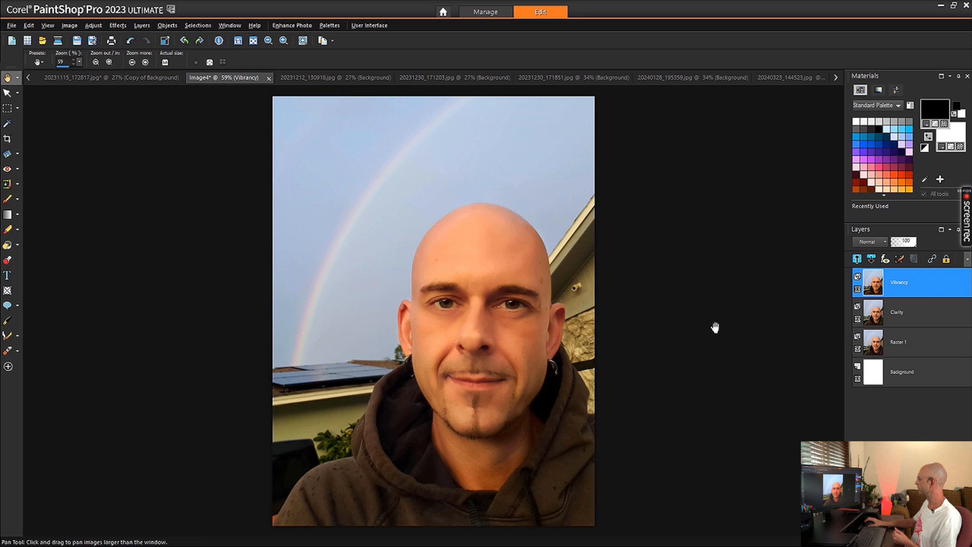
left_click(857, 289)
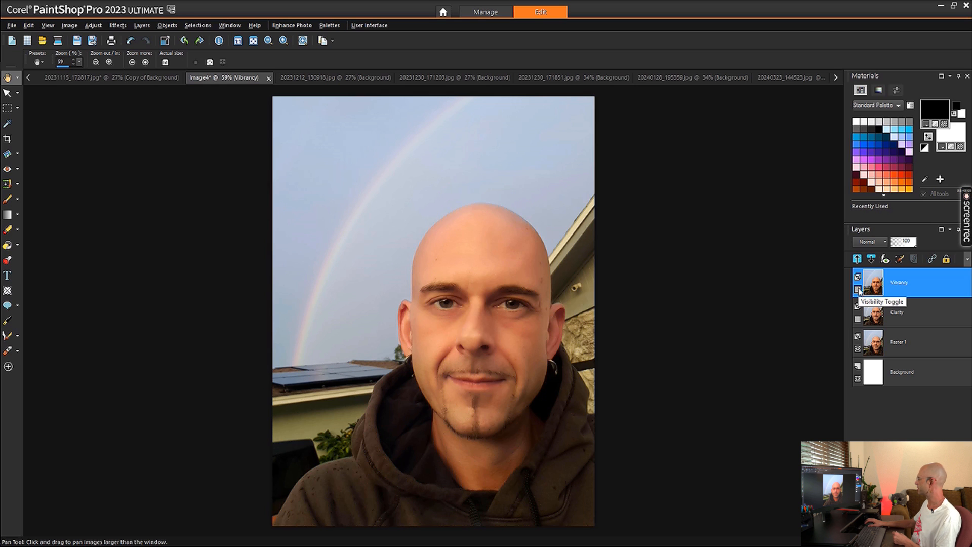
left_click(857, 290)
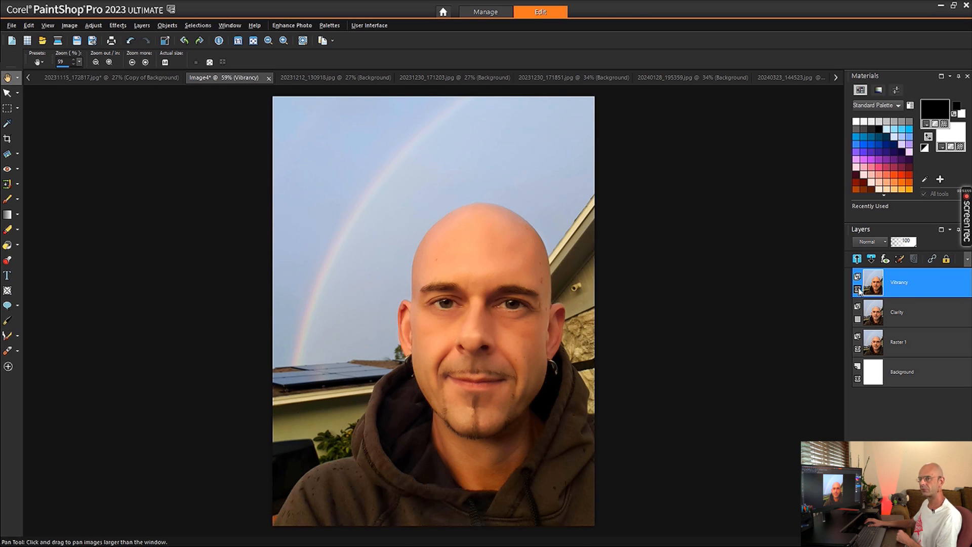
Step: Duplicate the Vibrancy layer and rename the copy Contrast
right_click(904, 283)
left_click(921, 324)
left_click(904, 282)
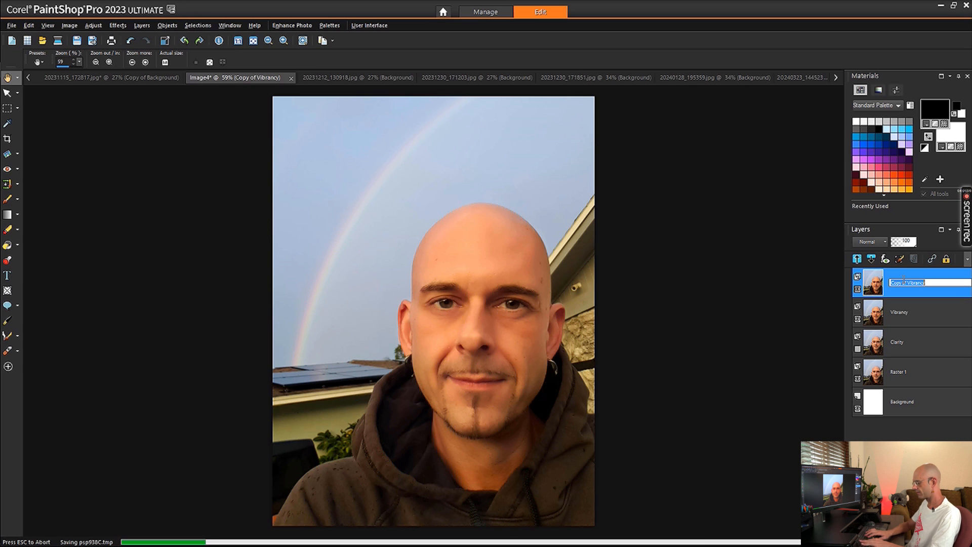
type("Contrast")
key("Return")
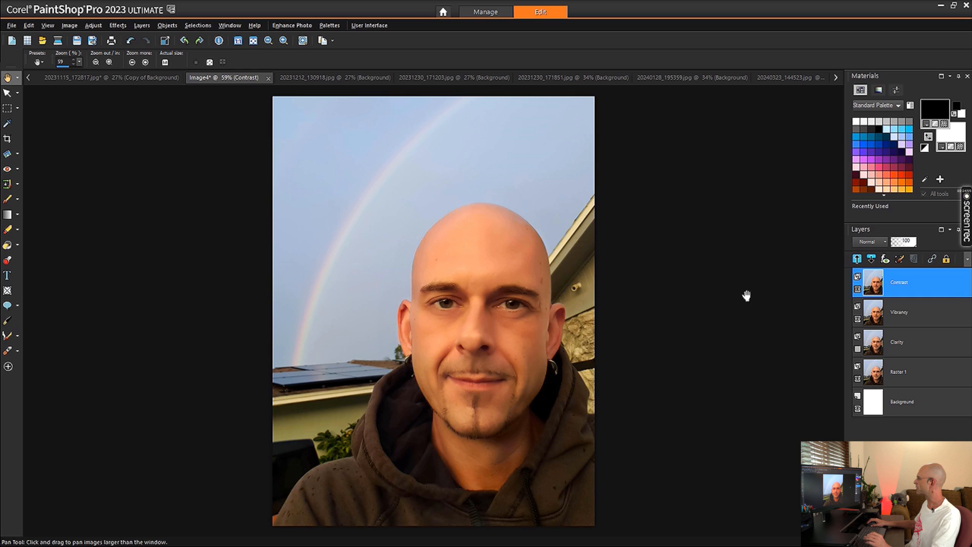
Step: Start a Brightness/Contrast adjustment on the Contrast layer and load its Default settings
left_click(94, 25)
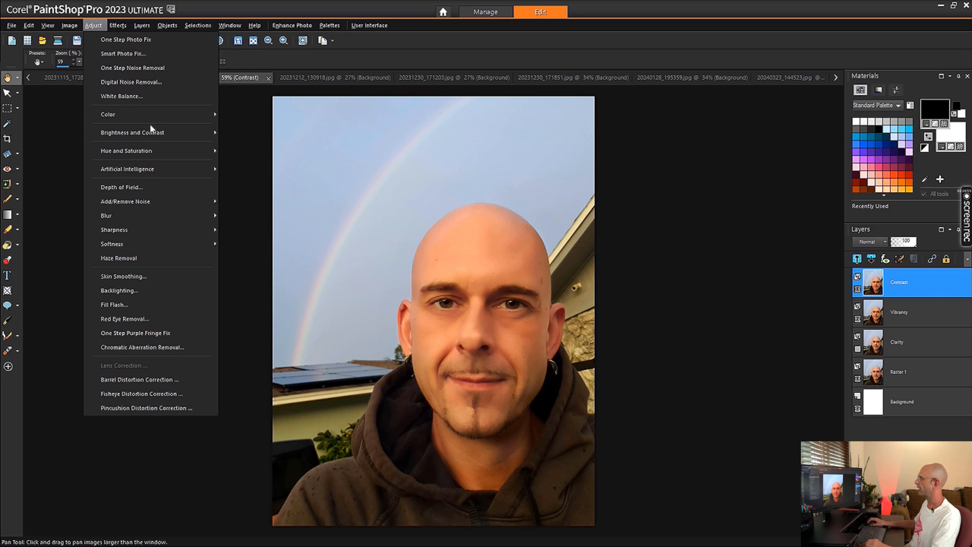
mouse_move(152, 133)
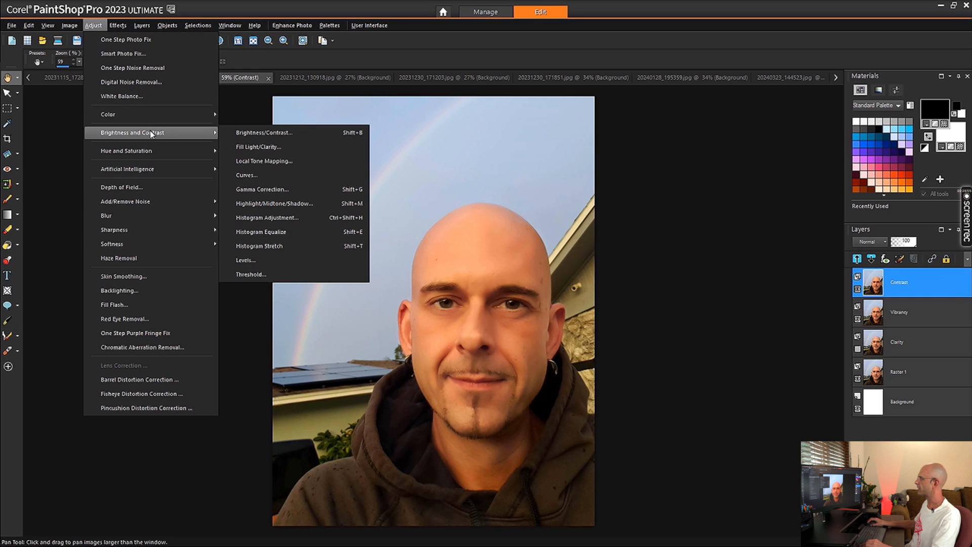
left_click(243, 134)
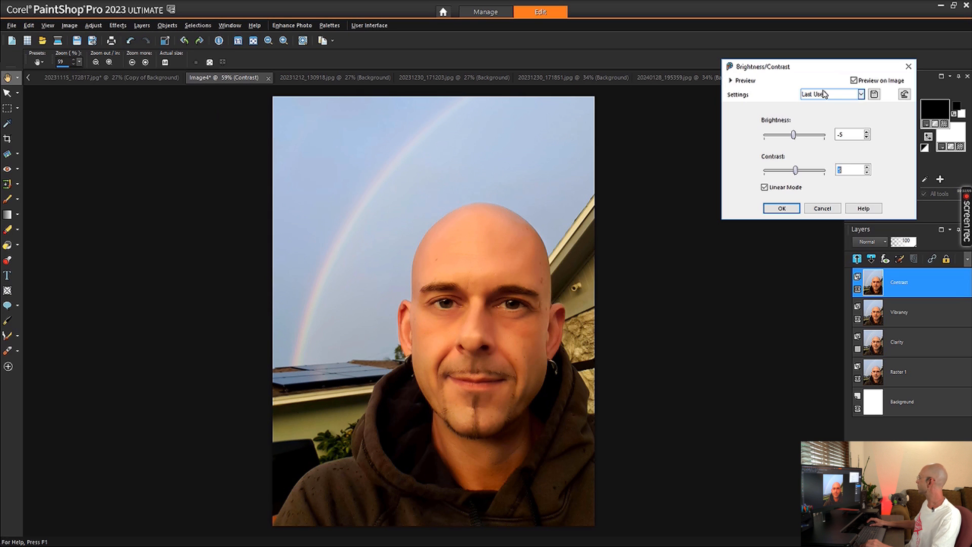
left_click(824, 94)
left_click(815, 131)
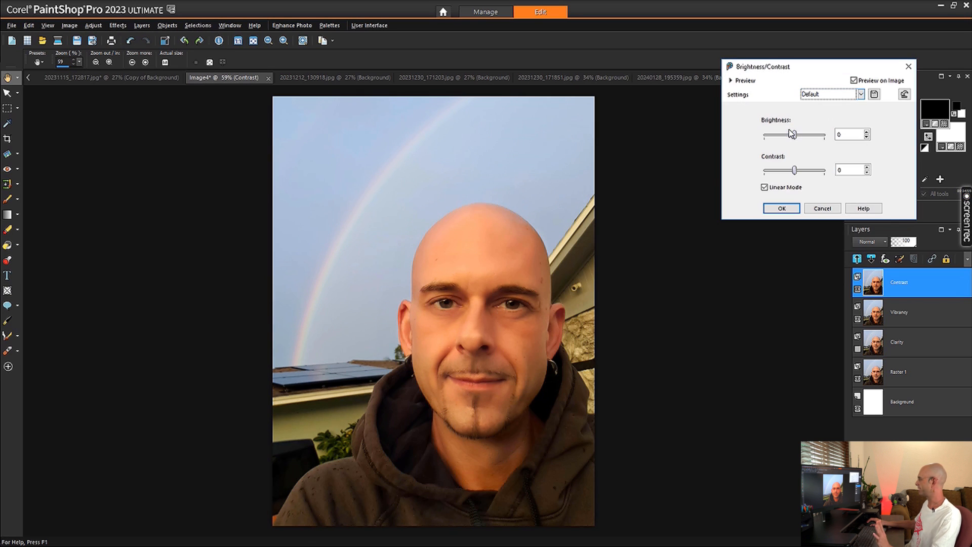
Step: Try a Contrast value of 6 and compare the portrait with the on-image preview off and on
left_click(868, 168)
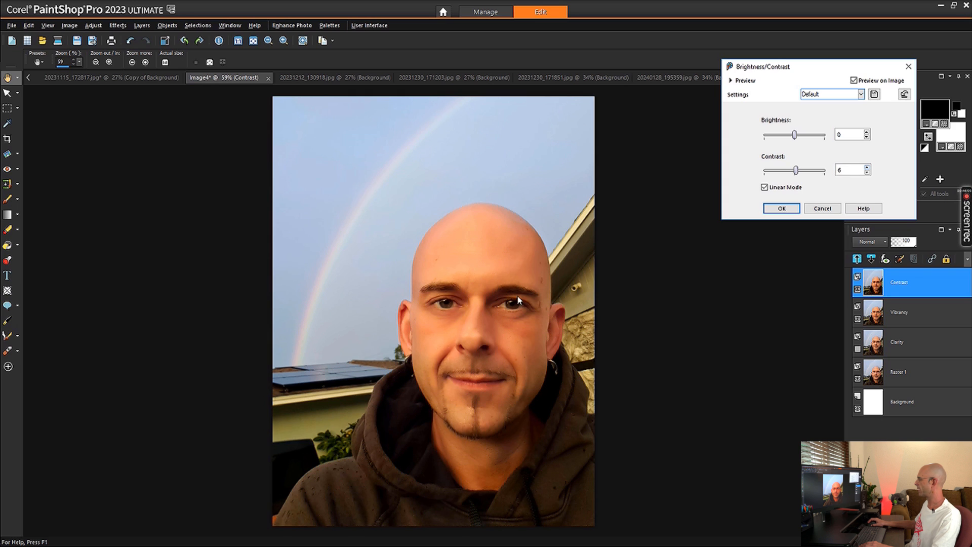
left_click(854, 81)
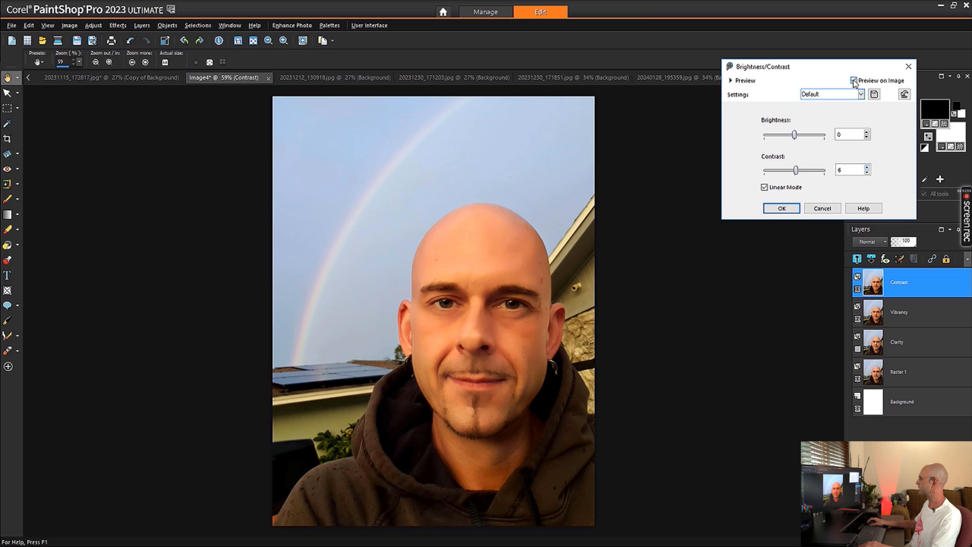
left_click(854, 81)
left_click(867, 172)
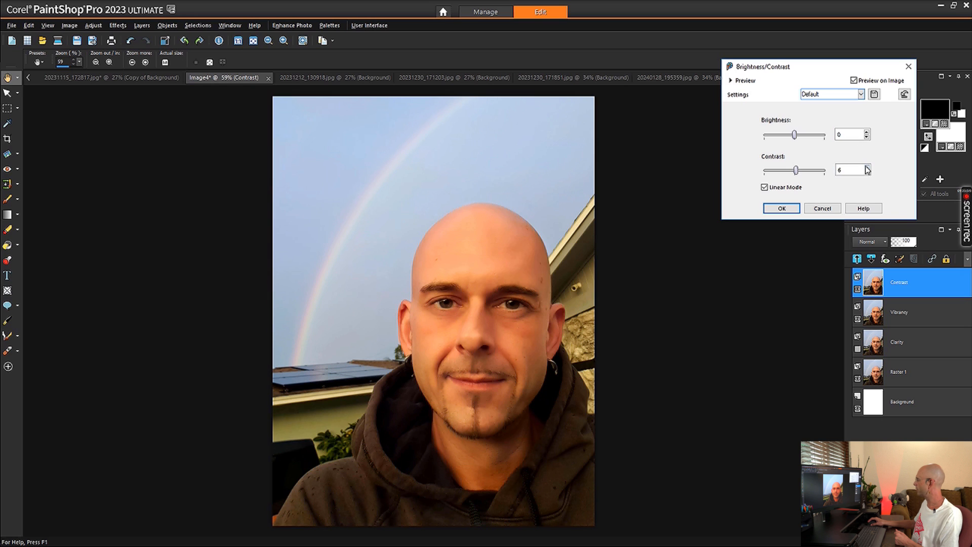
left_click(853, 81)
left_click(853, 81)
Step: Set Brightness to 2 and Contrast to 5, check the preview, and apply the adjustment to the Contrast layer
left_click(867, 172)
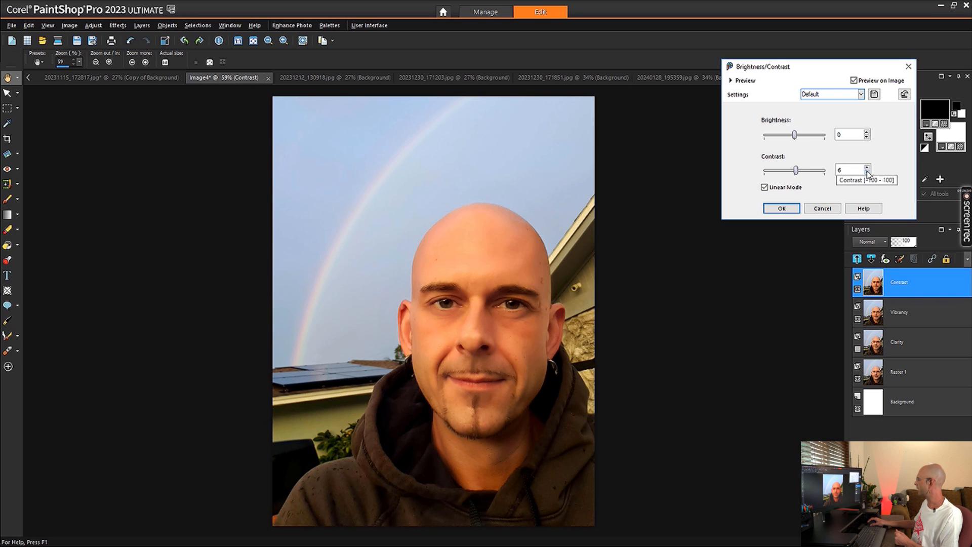
left_click(868, 173)
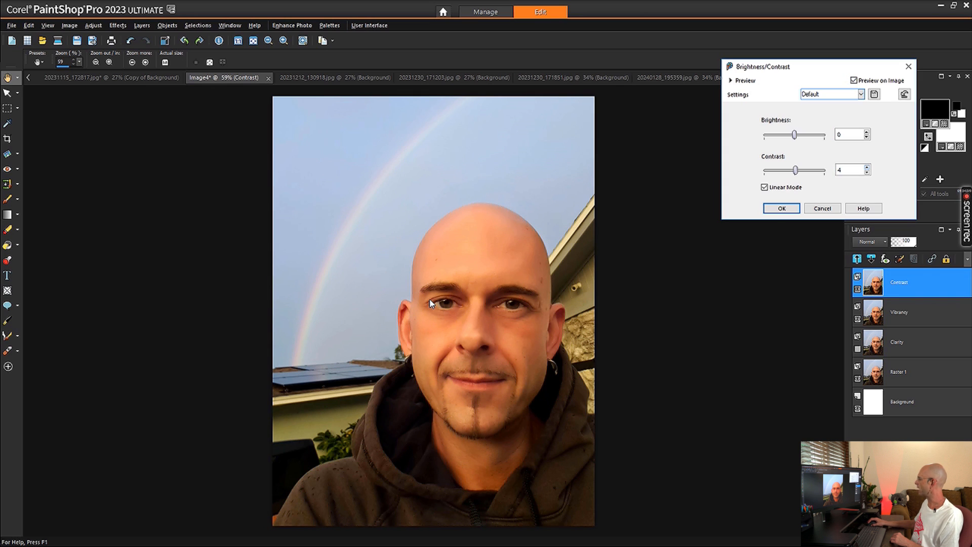
left_click(866, 132)
left_click(867, 167)
left_click(855, 81)
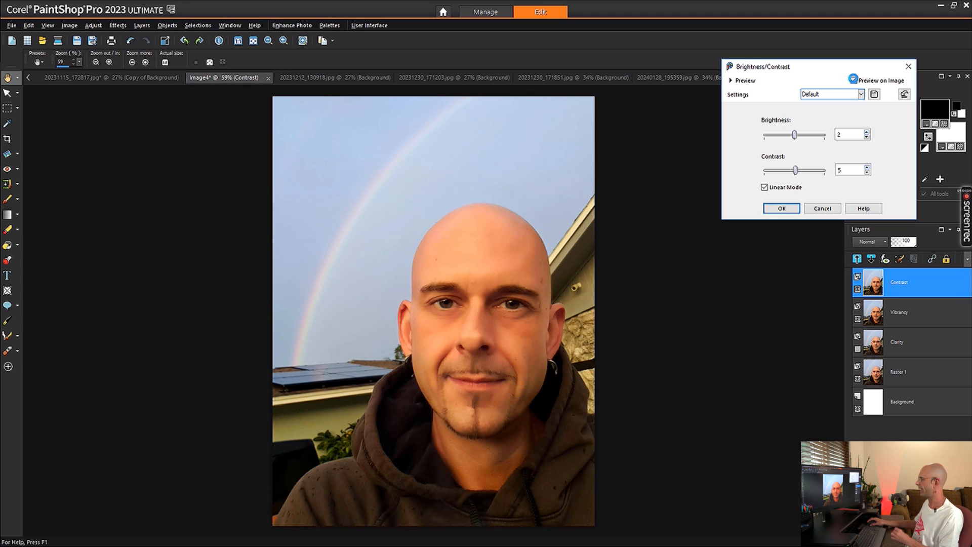
left_click(854, 81)
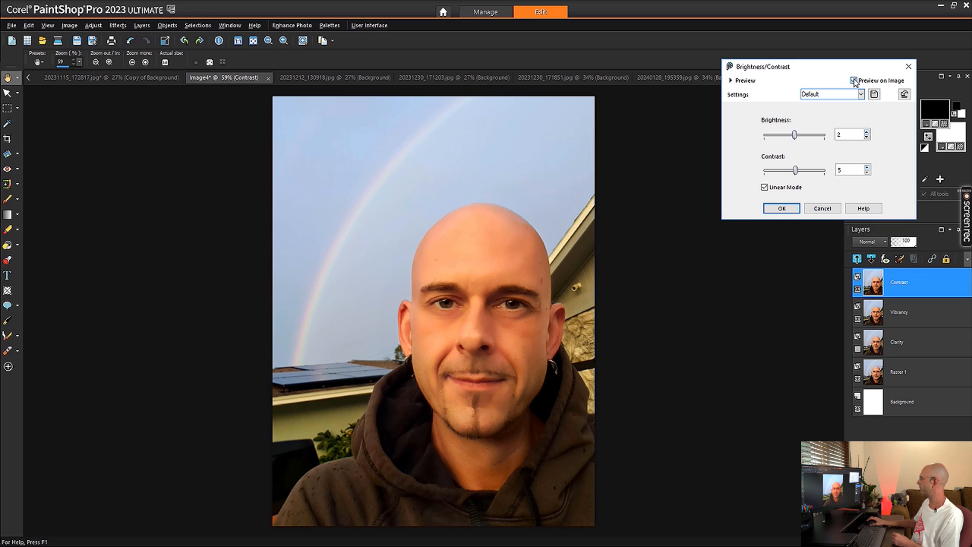
left_click(779, 210)
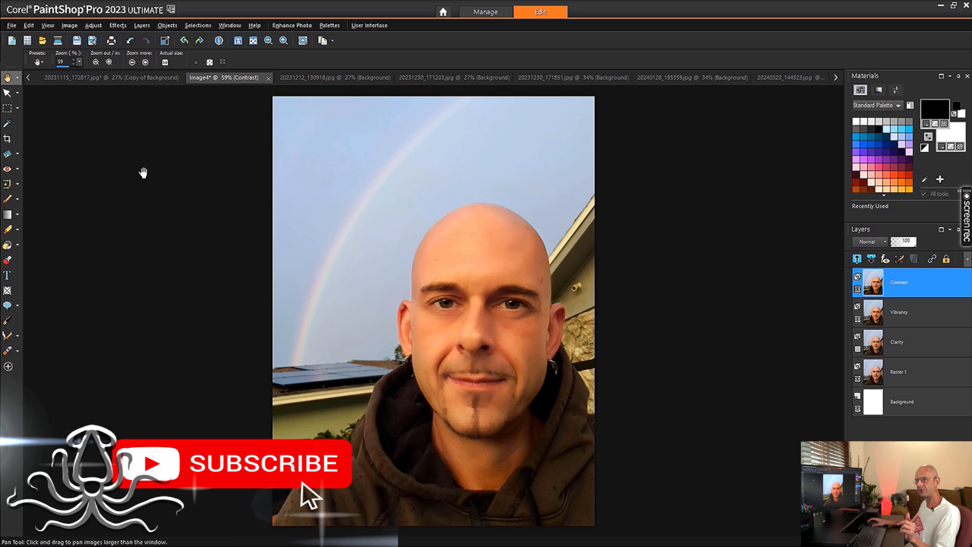
Step: Hide the Vibrancy layer and compare the portrait with the Contrast layer hidden and shown
left_click(858, 319)
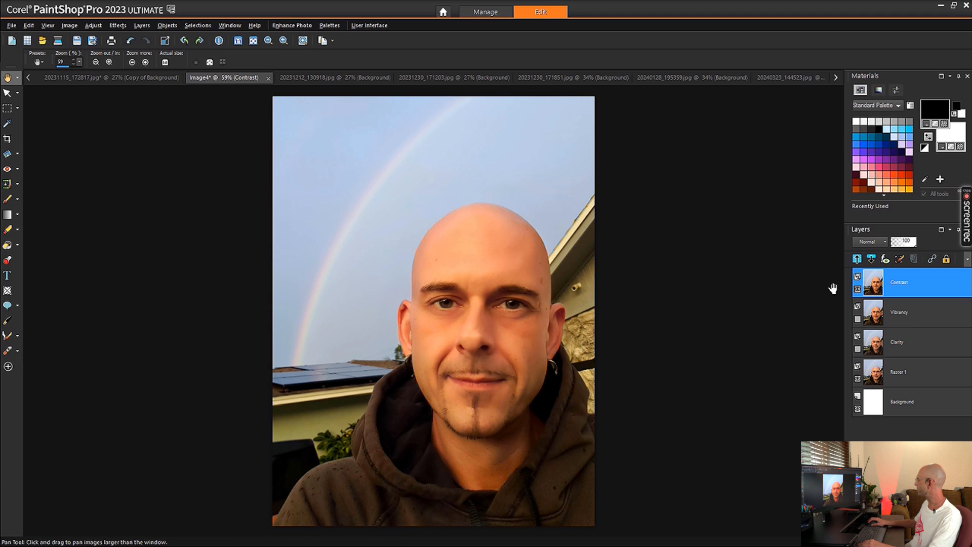
left_click(857, 290)
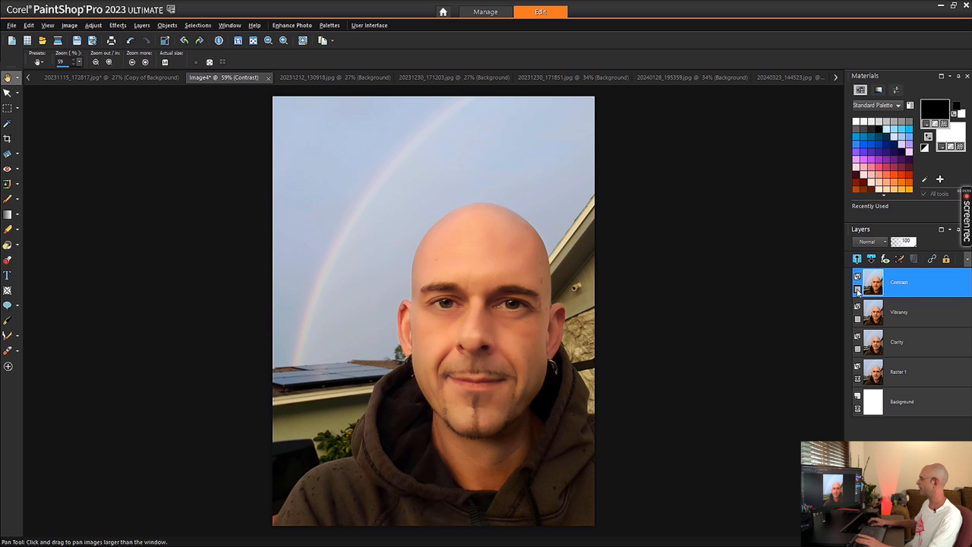
left_click(857, 290)
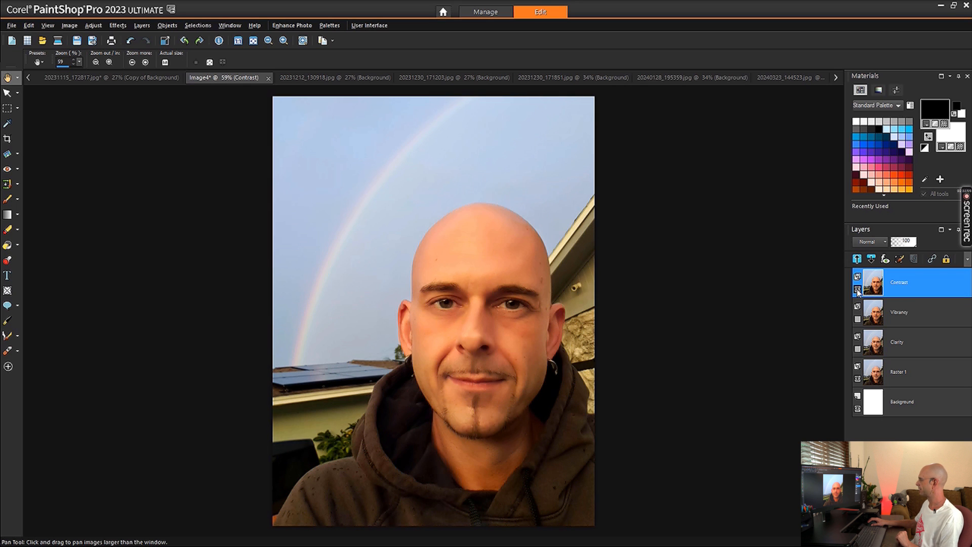
left_click(857, 290)
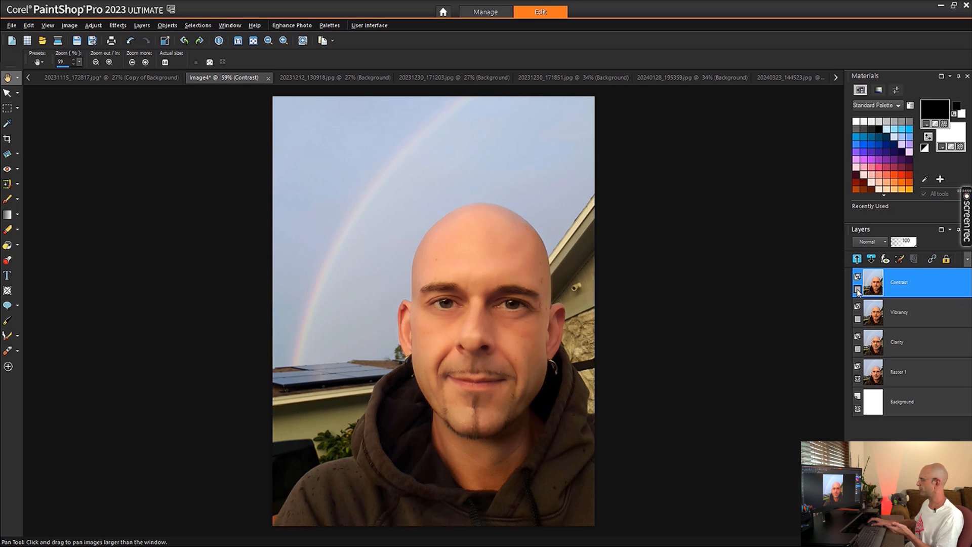
left_click(857, 290)
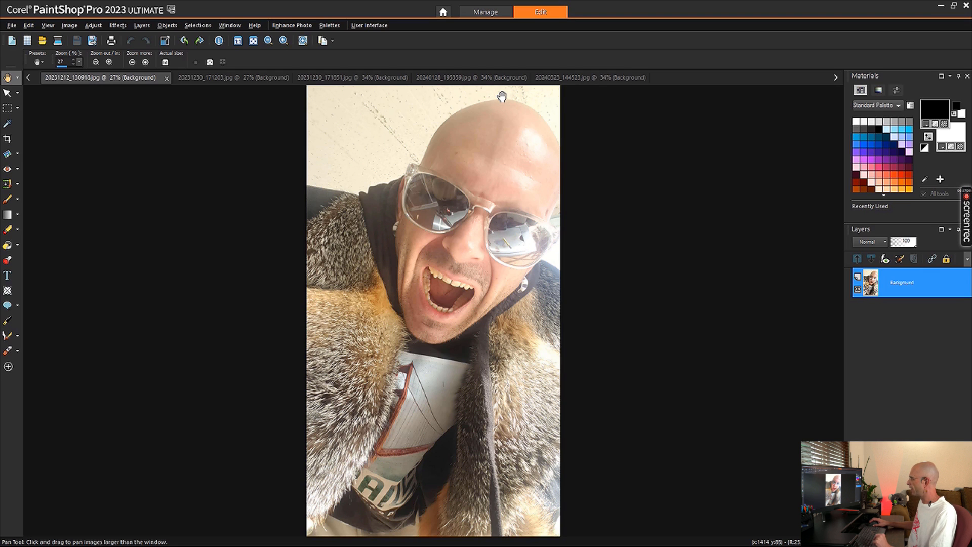
Step: Create a blank 1080 × 1440 pixel canvas, place it directly after 20231212_130918.jpg among the open documents, and return to that photo
left_click(12, 44)
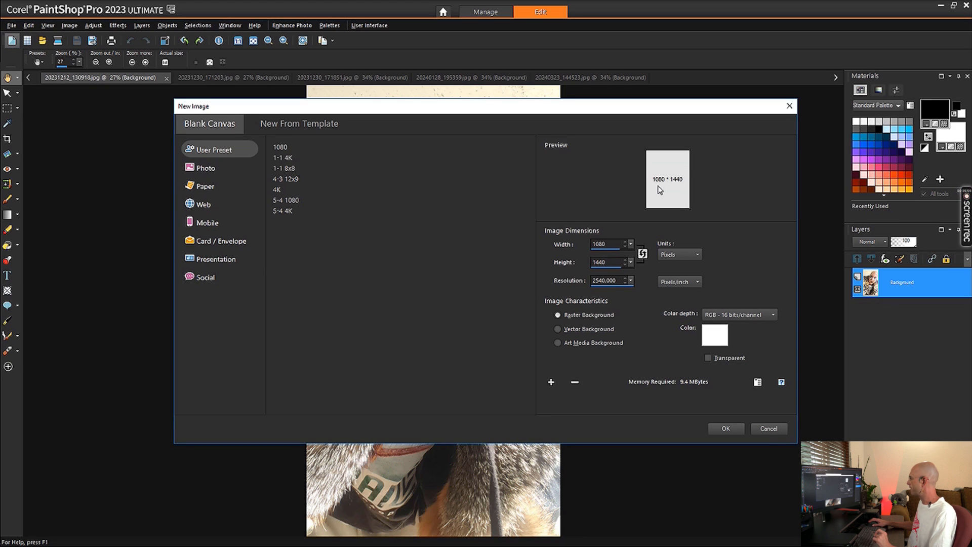
left_click(721, 427)
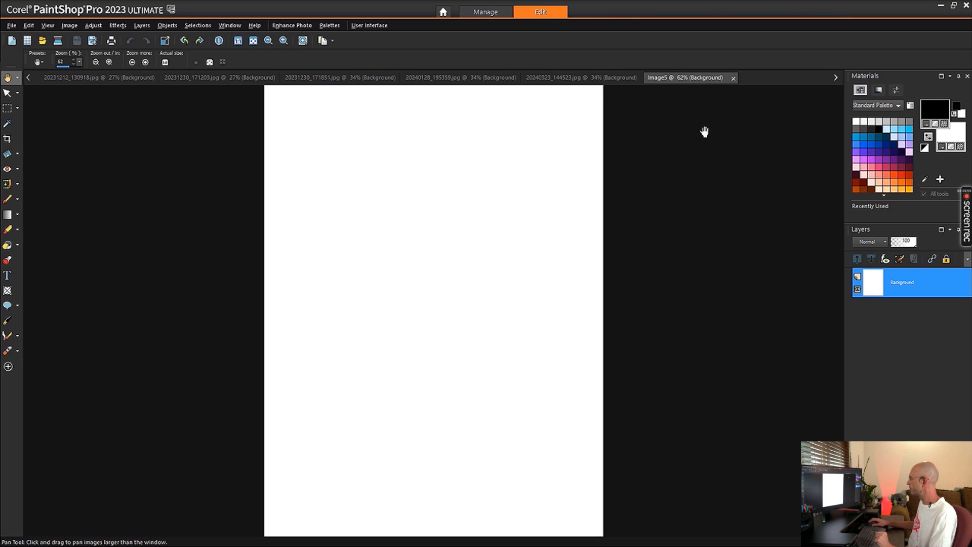
left_click_drag(676, 77, 129, 83)
left_click(109, 81)
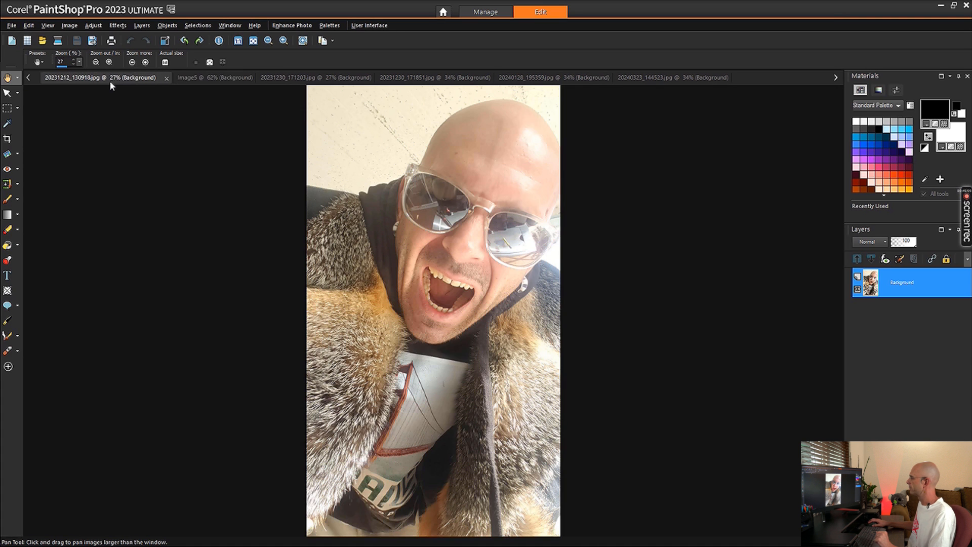
Step: Create a 1080 × 1920 pixel portrait canvas from the 1080 preset, place it after the 1080 × 1440 canvas, and return to the photo
left_click(10, 42)
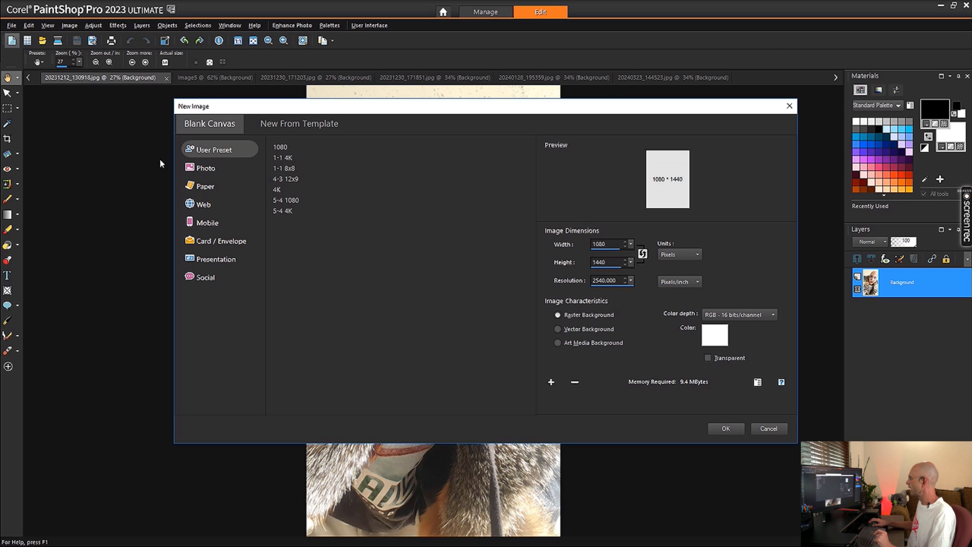
left_click(286, 147)
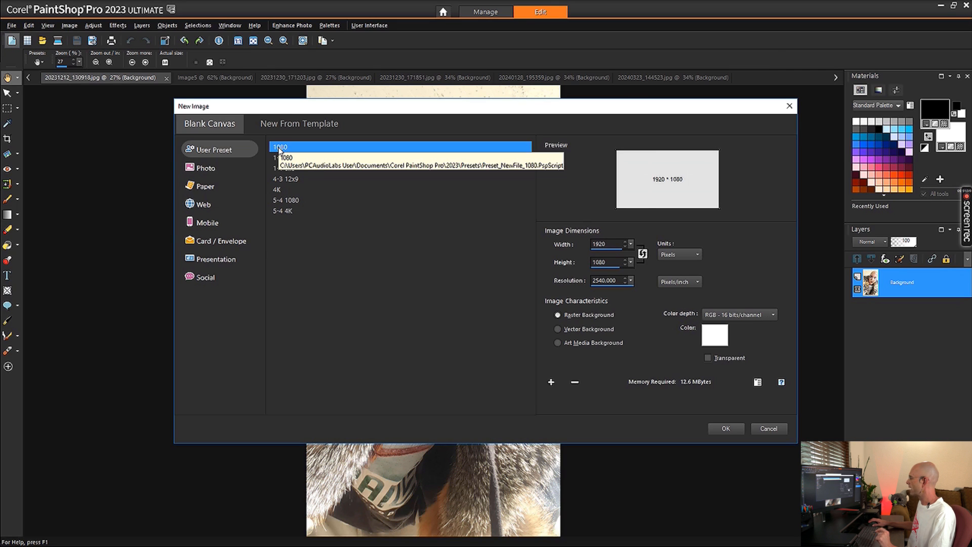
left_click(642, 254)
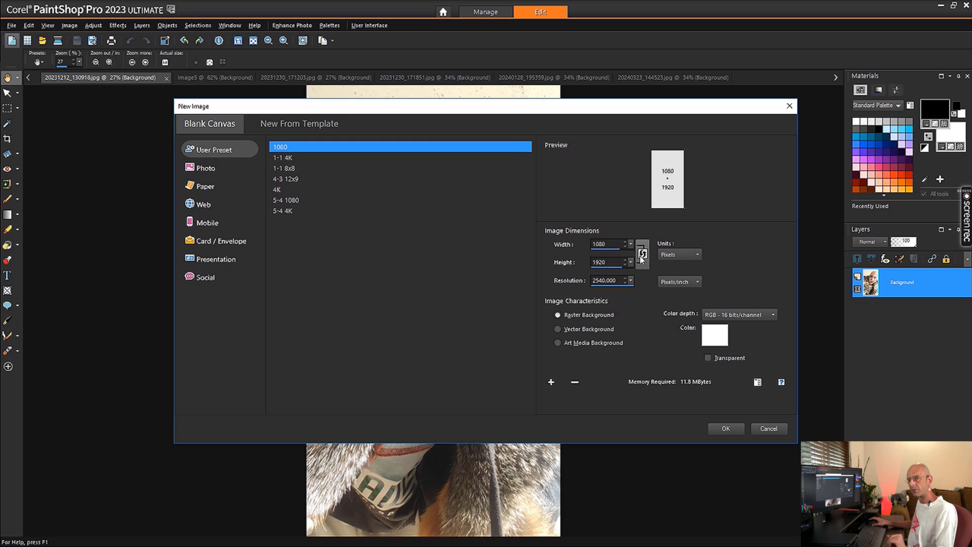
left_click(725, 429)
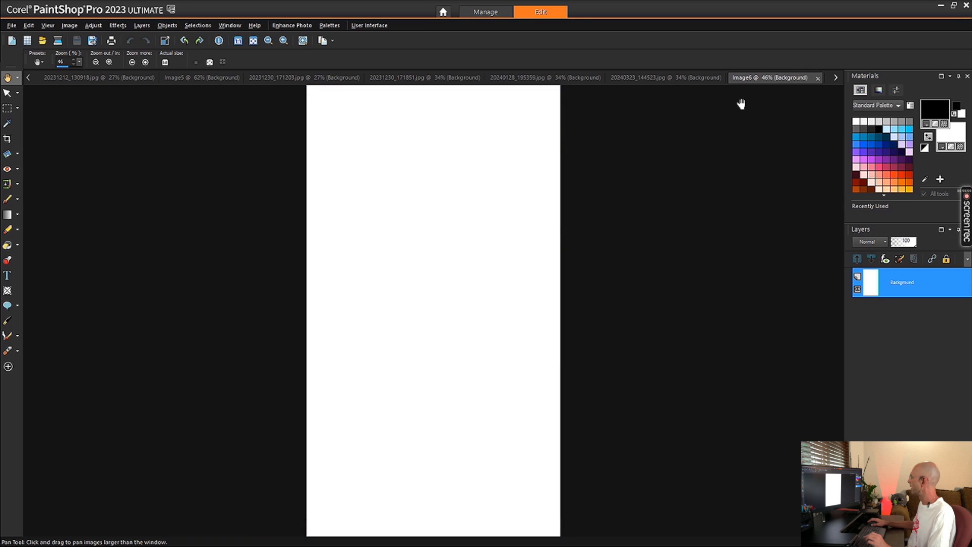
left_click_drag(752, 73, 212, 90)
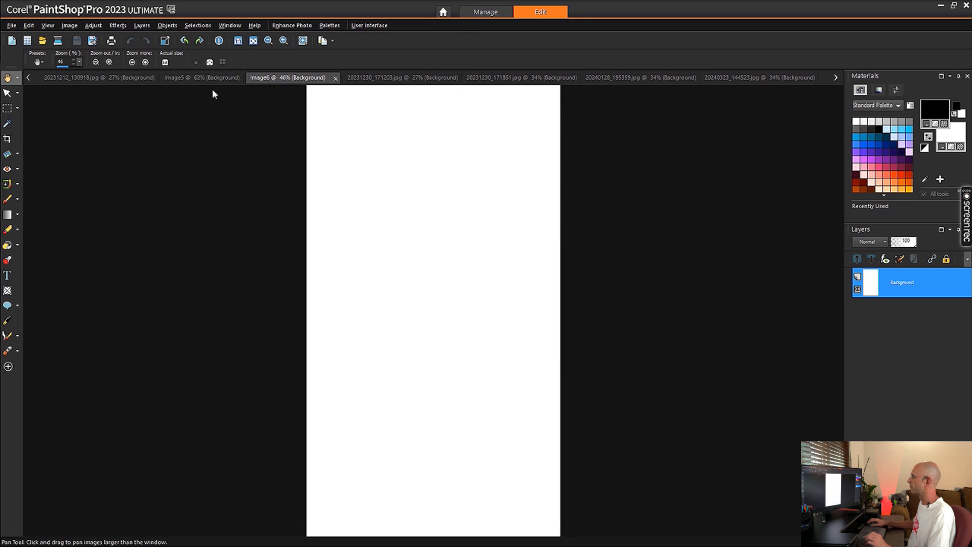
left_click(74, 78)
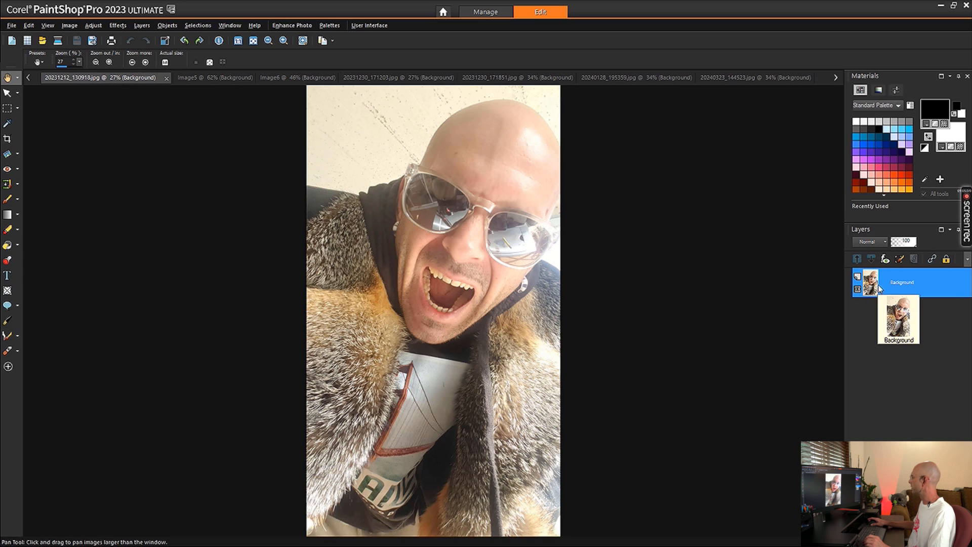
Step: Duplicate the photo's Background layer and copy the duplicate onto the 1080 × 1440 canvas
right_click(897, 283)
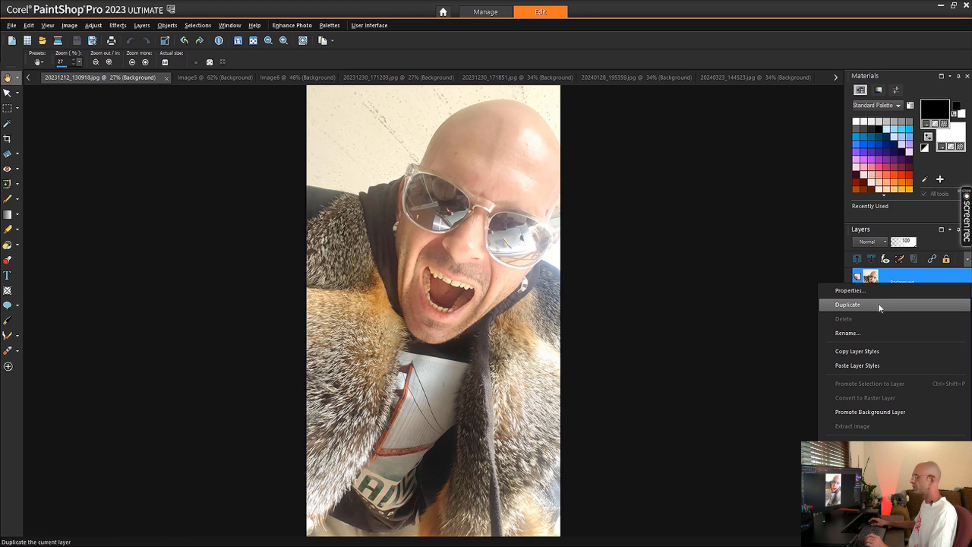
left_click(878, 304)
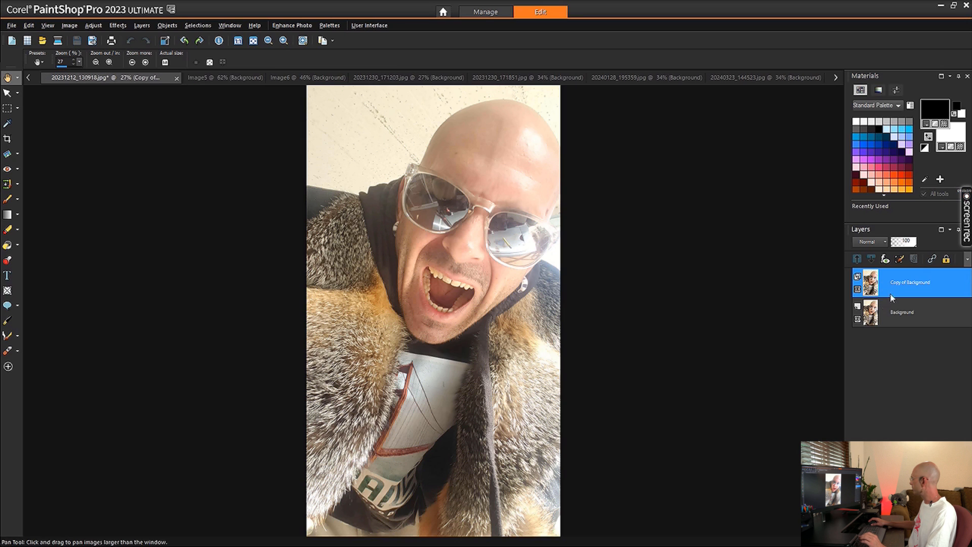
left_click_drag(903, 283, 317, 151)
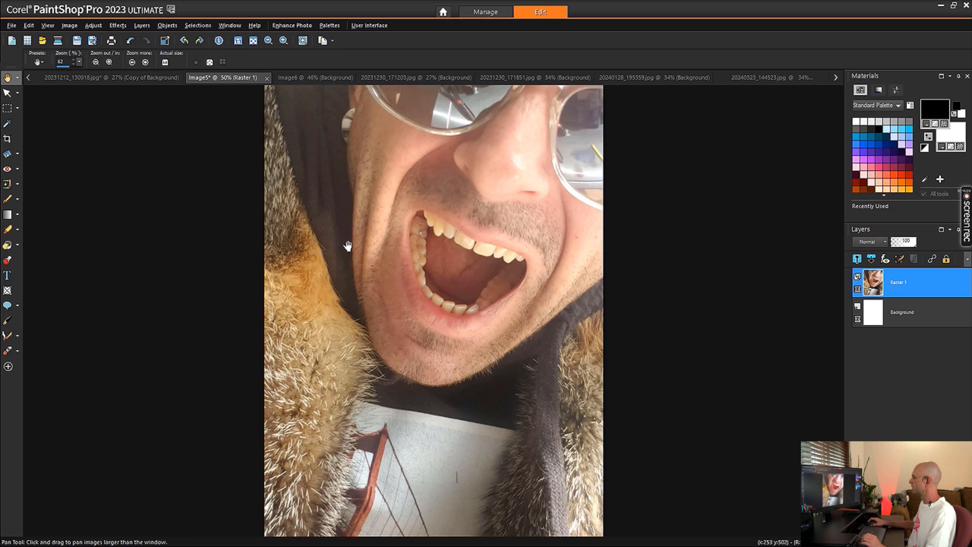
Step: Scale the photo layer to about 59.8% with the Pick tool and move it down so the whole head fits the 1080 × 1440 canvas
scroll(348, 246, "down", 4)
left_click(7, 94)
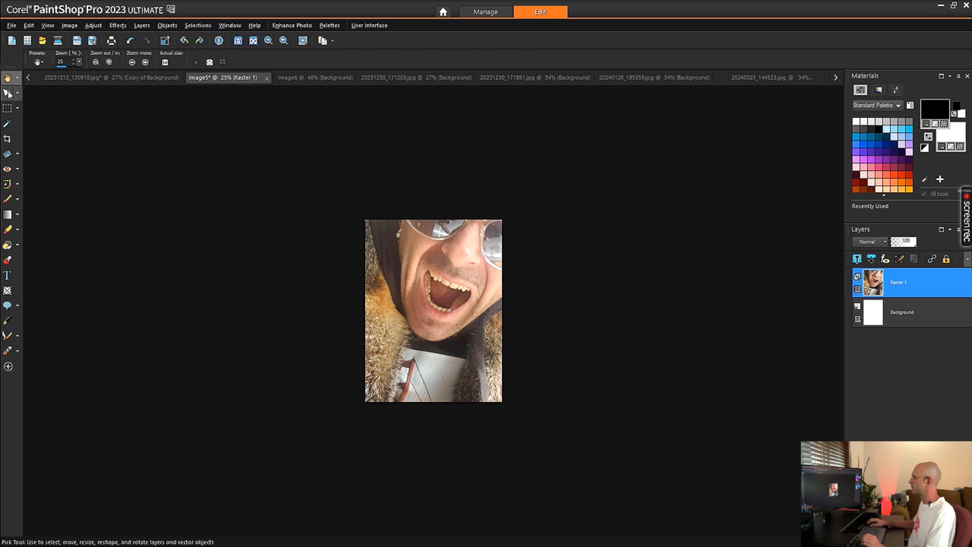
left_click_drag(550, 103, 516, 196)
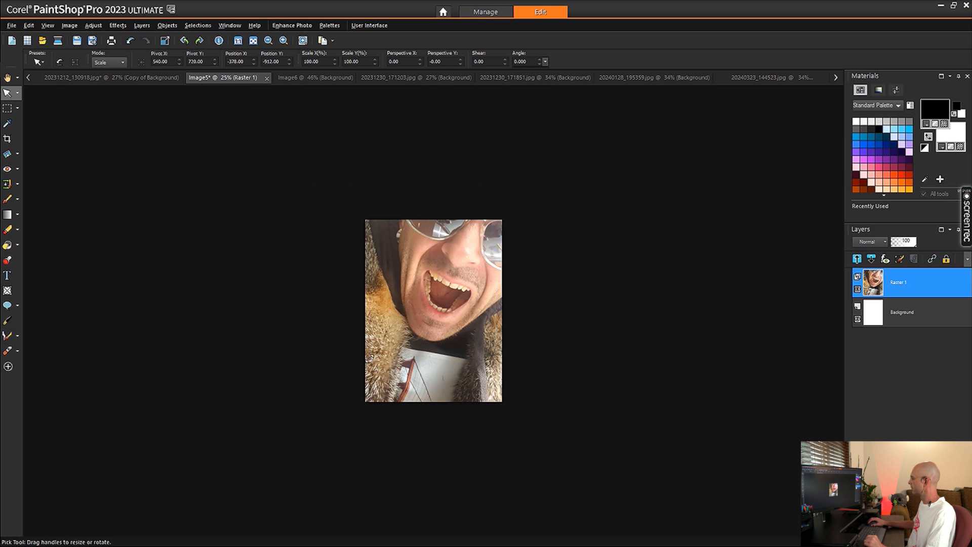
left_click_drag(316, 517, 364, 436)
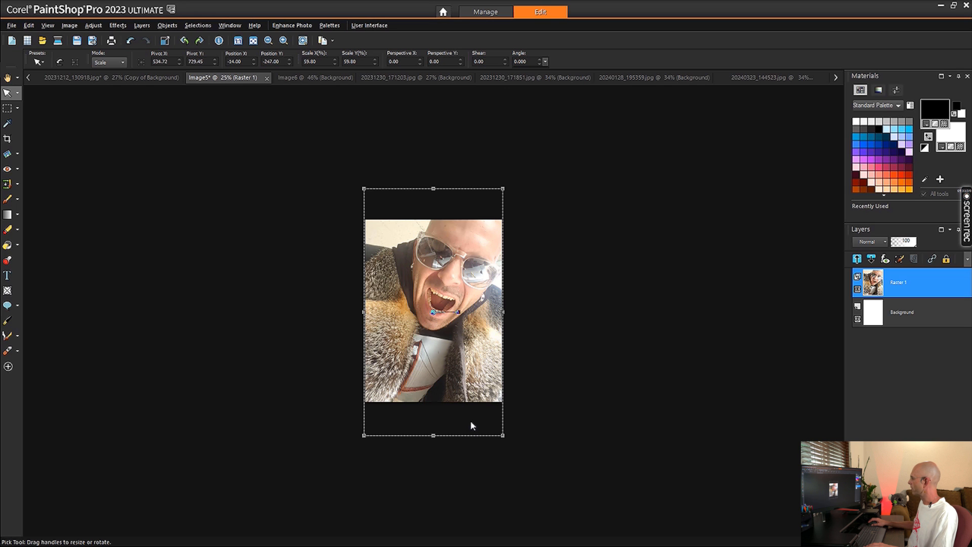
left_click_drag(469, 384, 465, 408)
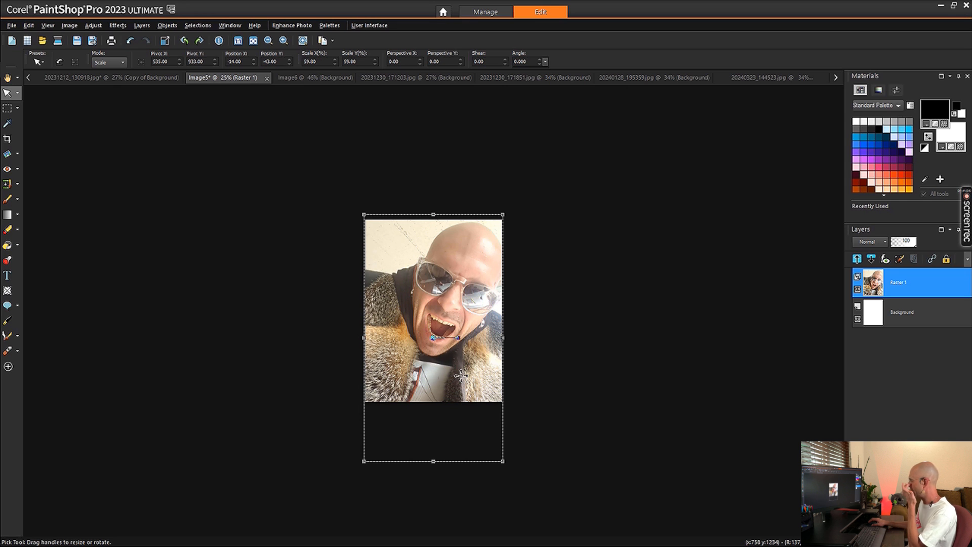
Step: Copy the photo's Copy of Background layer onto the blank 1080 × 1920 canvas
left_click(301, 81)
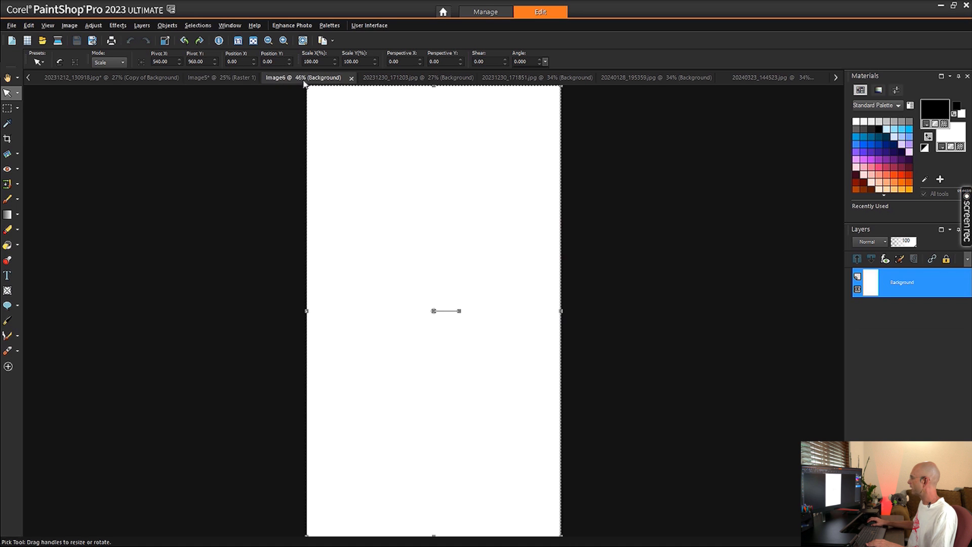
left_click(75, 77)
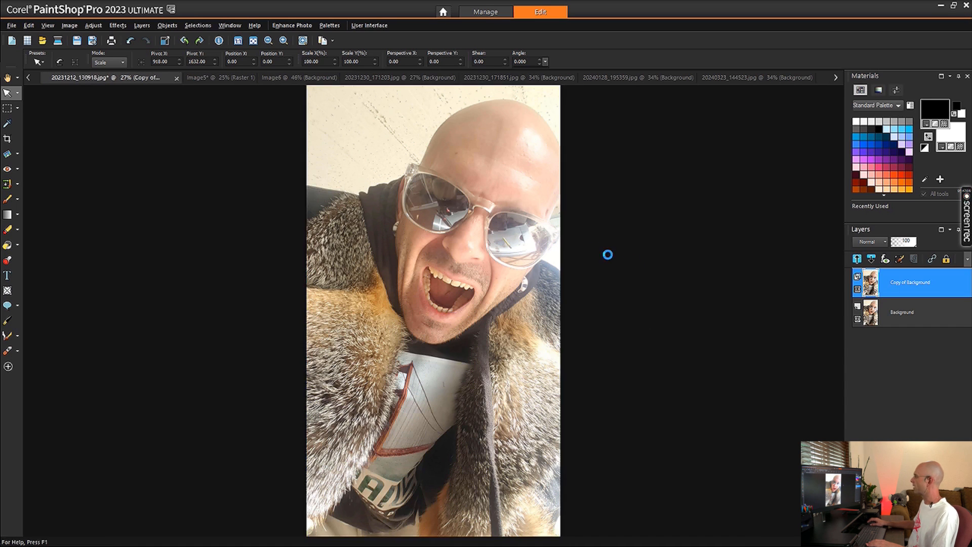
left_click(302, 78)
left_click_drag(401, 229, 402, 232)
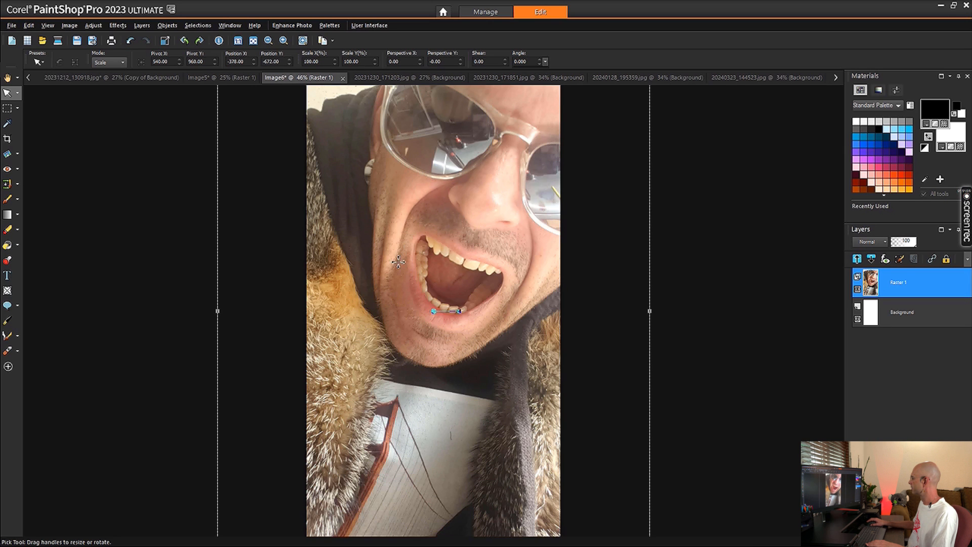
Step: Scale the photo layer to about 62.4% and position it at about X -62, Y -6 to cover the 1080 × 1920 canvas
scroll(397, 302, "down", 2)
left_click_drag(551, 106, 505, 187)
left_click_drag(316, 519, 382, 445)
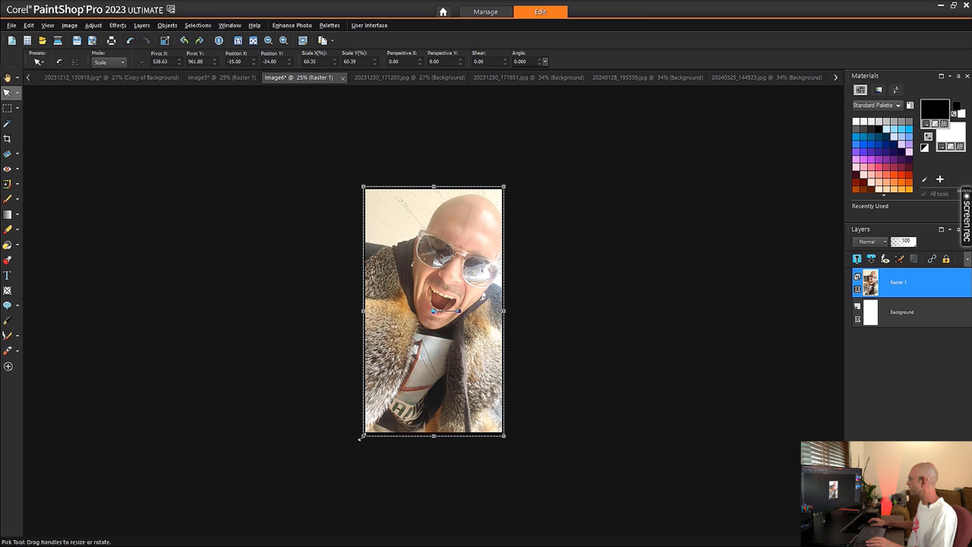
left_click_drag(361, 437, 358, 443)
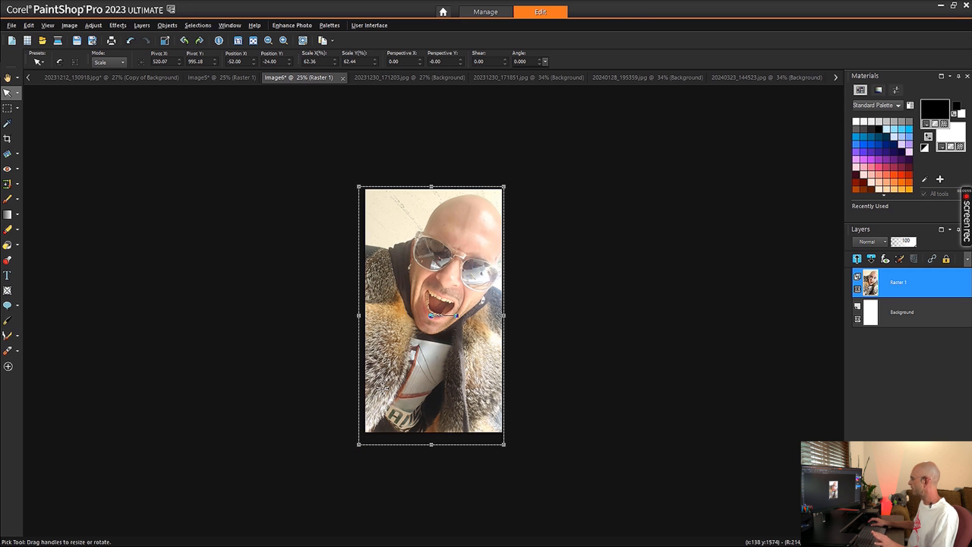
scroll(429, 388, "up", 2)
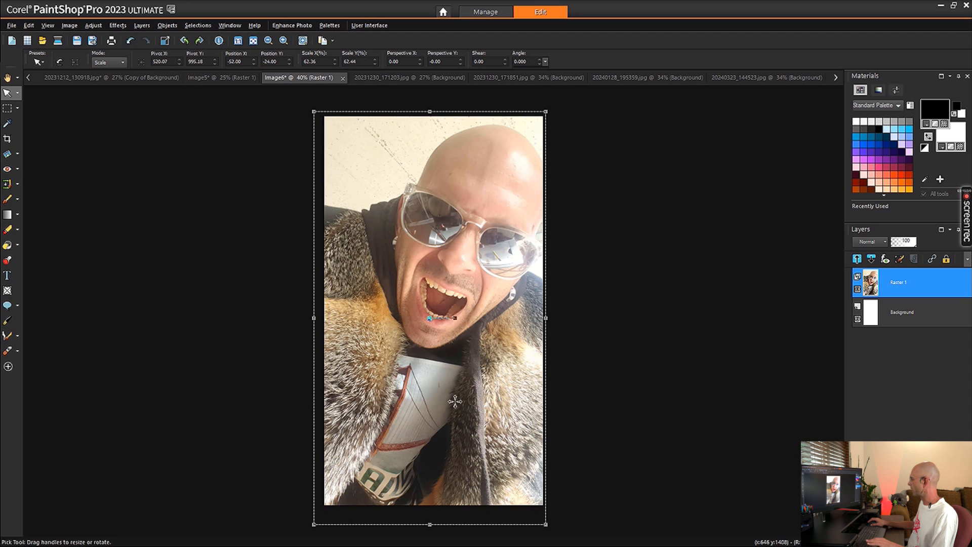
left_click_drag(464, 401, 460, 408)
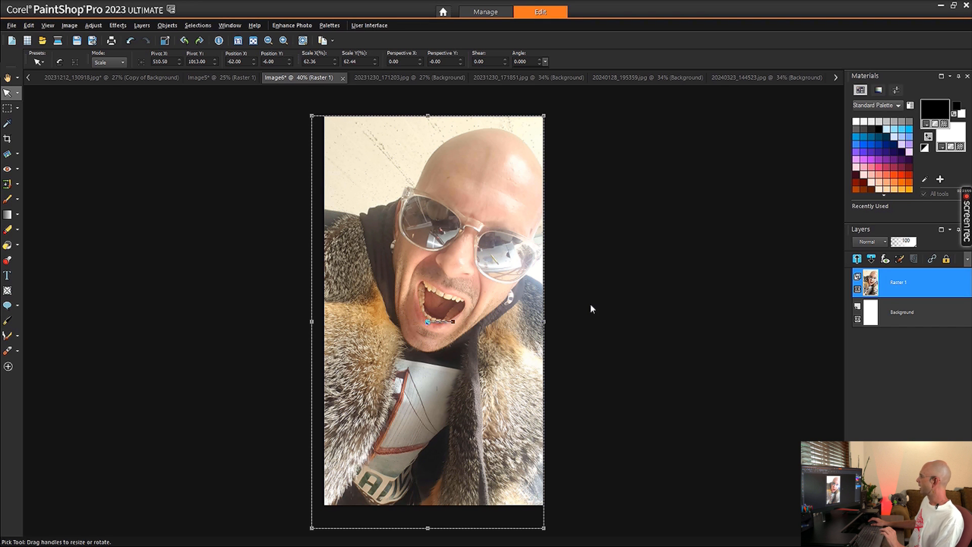
Step: Compare the fitted 1080 × 1920 composition with the original photo, switching between the two documents
left_click(129, 80)
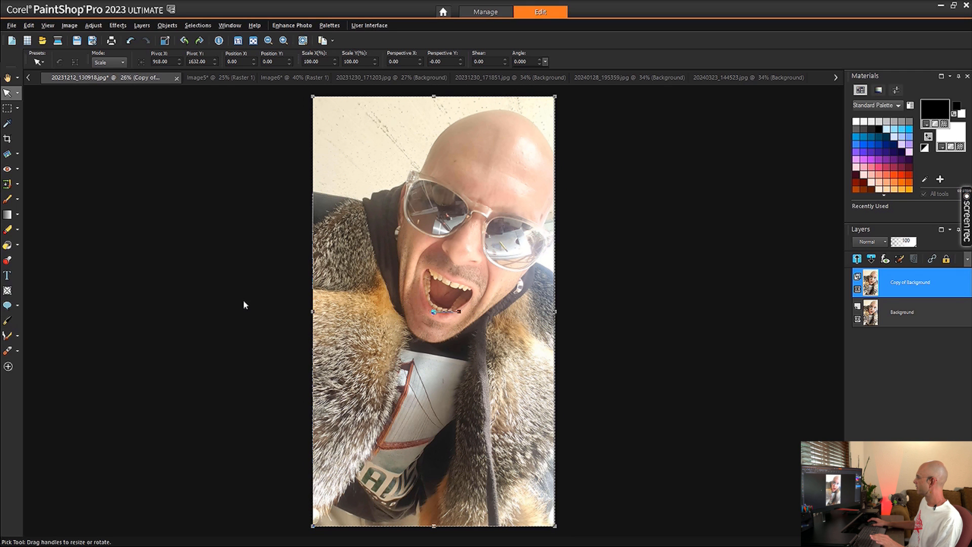
left_click(299, 79)
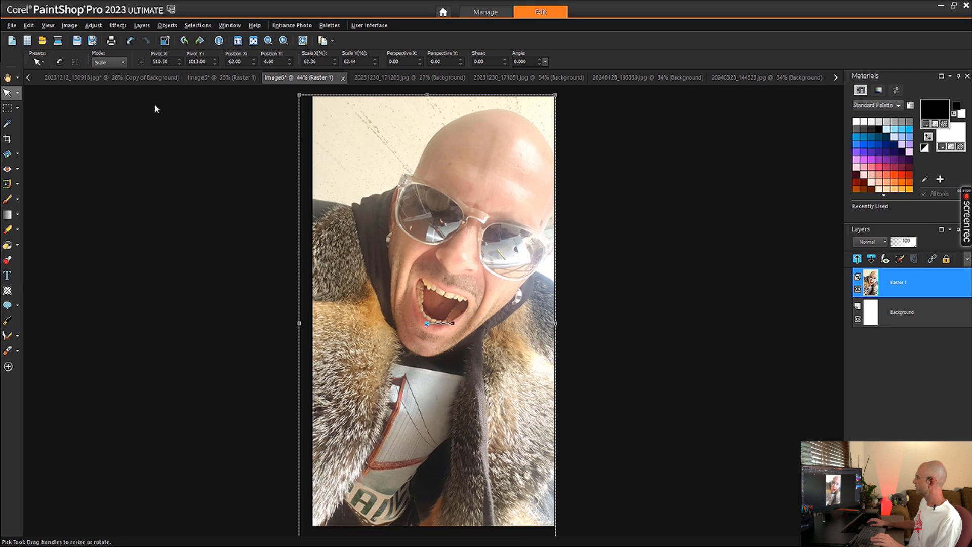
left_click(133, 77)
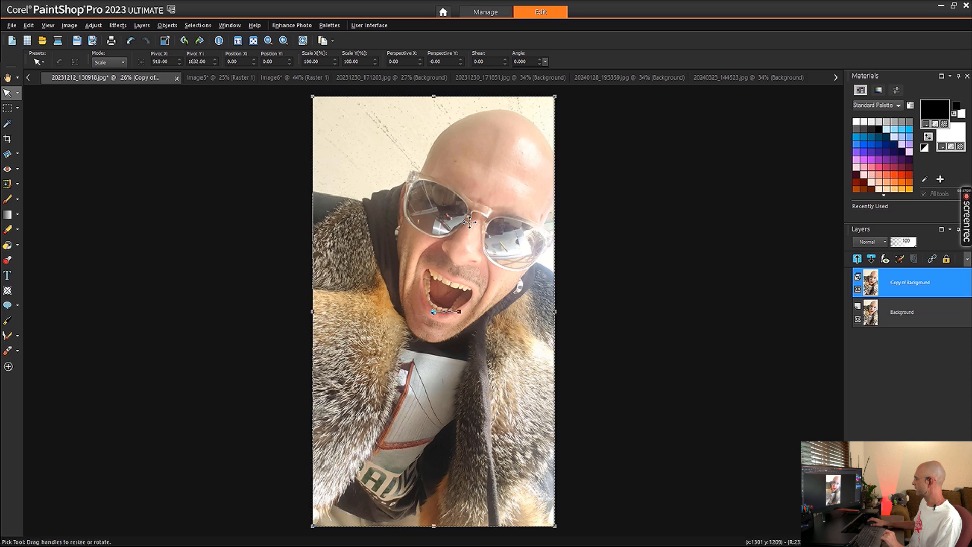
left_click(268, 78)
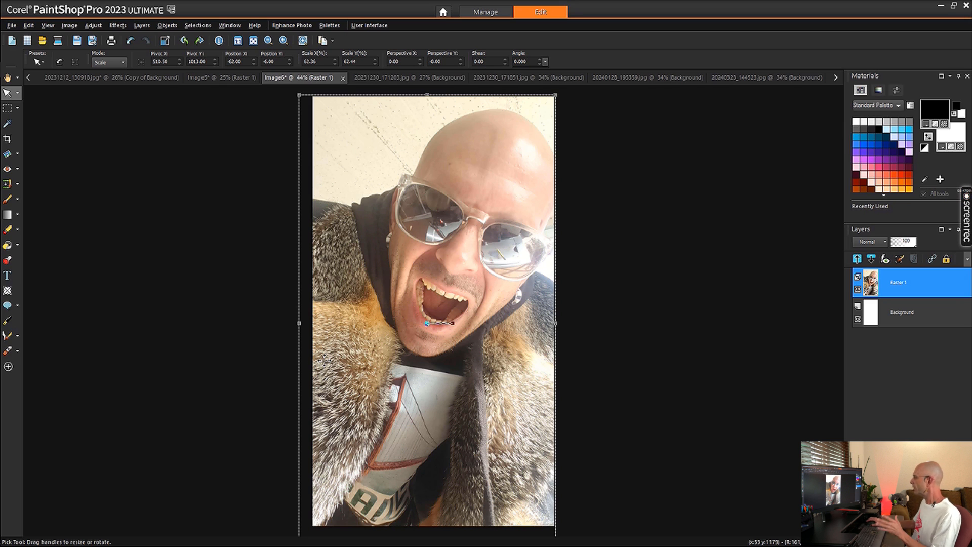
Step: Duplicate the Raster 1 photo layer and rename the copy Clarity
scroll(325, 360, "down", 1)
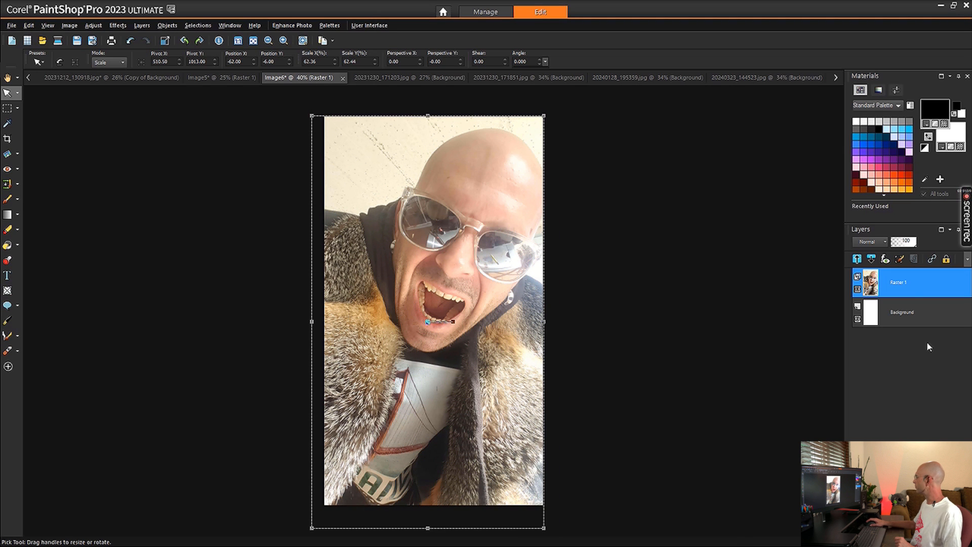
right_click(904, 281)
left_click(904, 299)
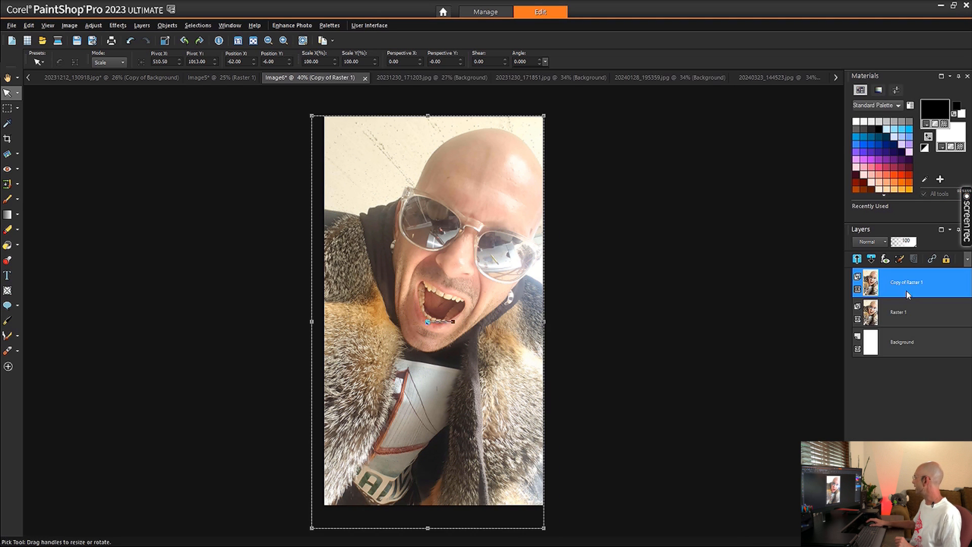
left_click(907, 282)
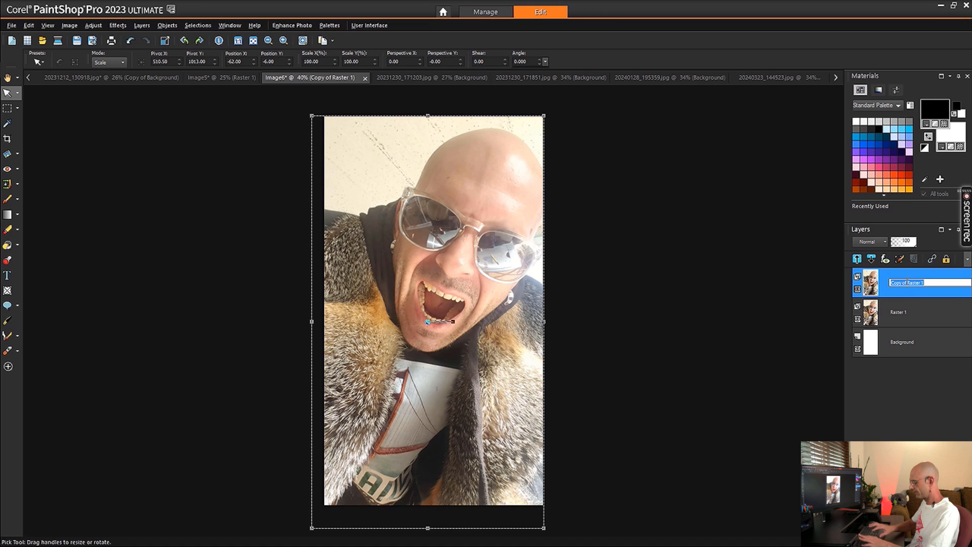
type("Carlo")
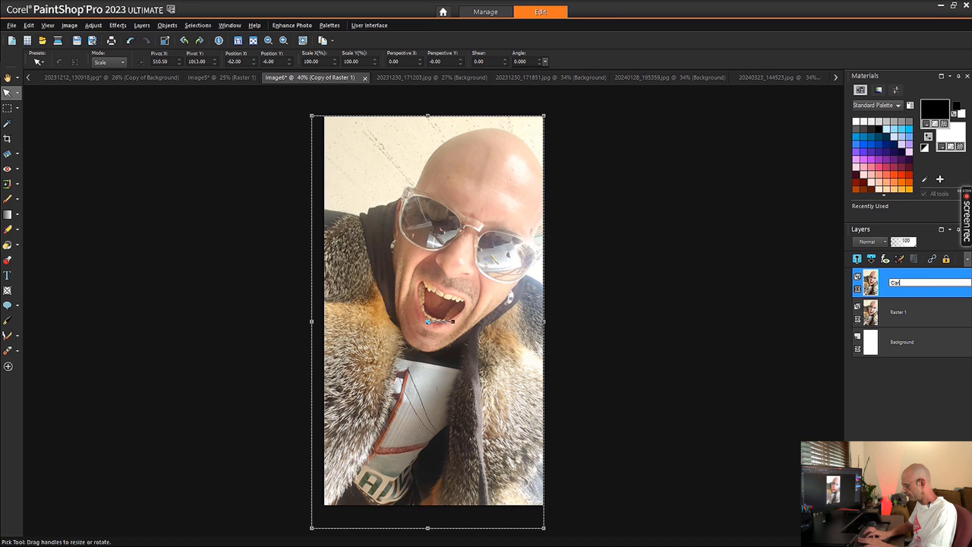
key("Return")
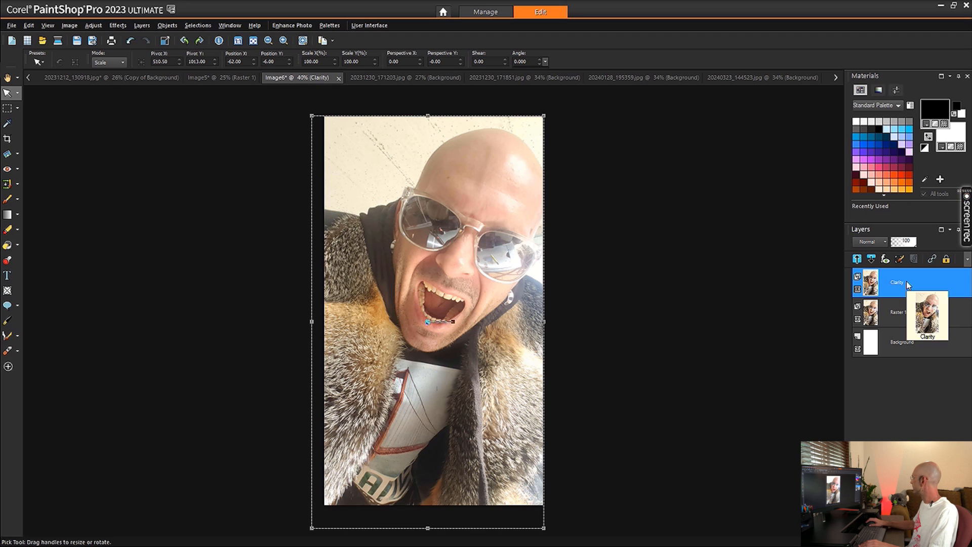
Step: Start a Fill Light/Clarity adjustment on the Clarity layer using the Default settings preset
left_click(96, 26)
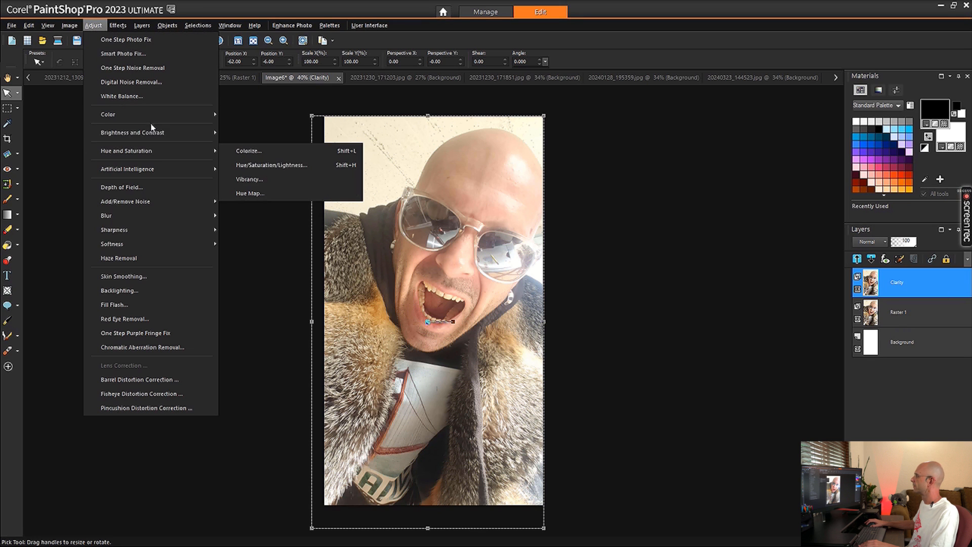
mouse_move(152, 133)
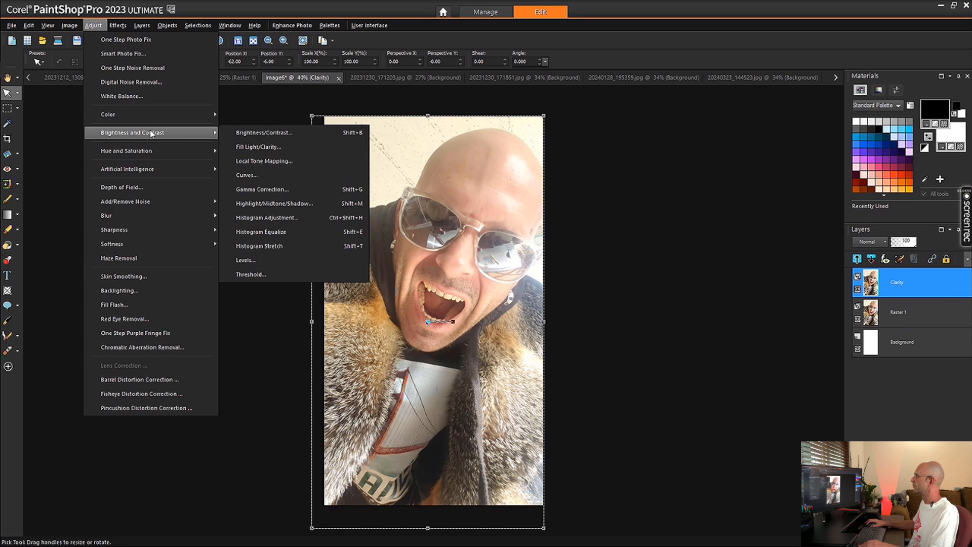
left_click(261, 146)
left_click(907, 89)
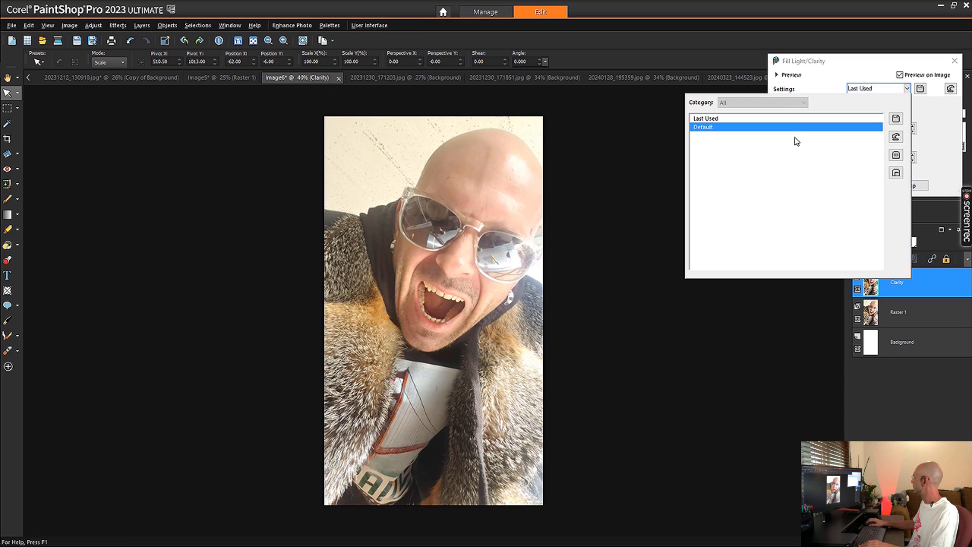
left_click(791, 128)
Step: Set Clarity to 21, checking the face up close with the image preview off and on
left_click(912, 156)
left_click(912, 156)
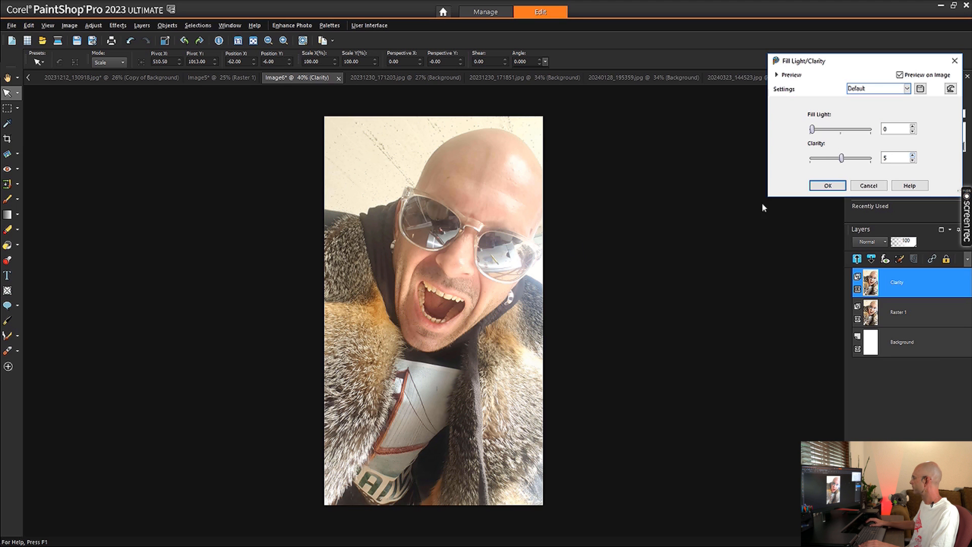
scroll(441, 270, "up", 1)
scroll(441, 274, "up", 2)
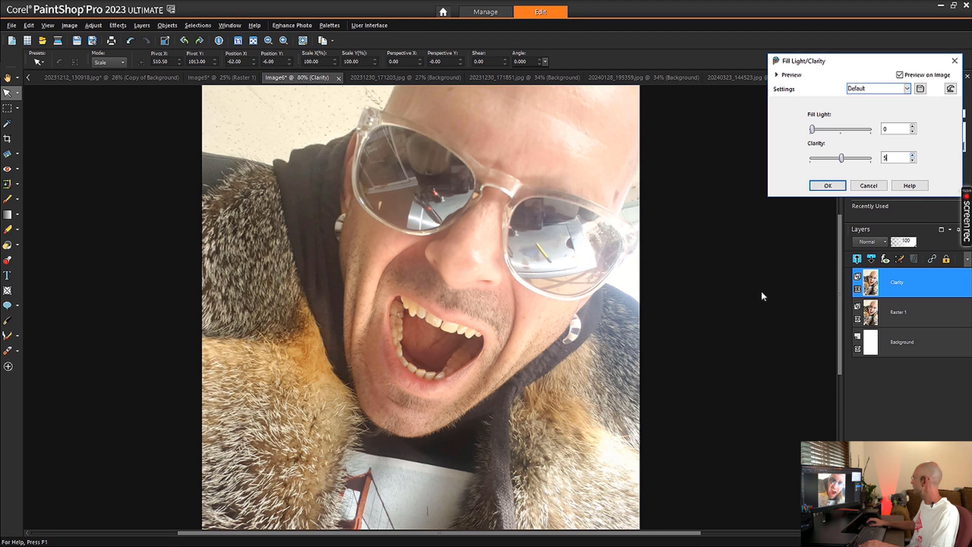
left_click(913, 155)
left_click(912, 156)
left_click(913, 155)
left_click(913, 155)
left_click(912, 155)
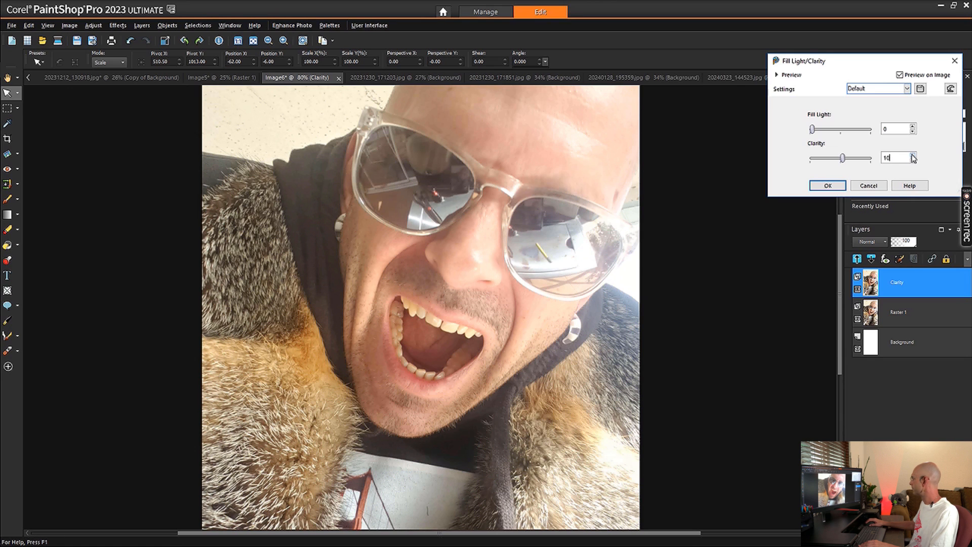
left_click(900, 74)
left_click(900, 75)
left_click(913, 155)
left_click(913, 155)
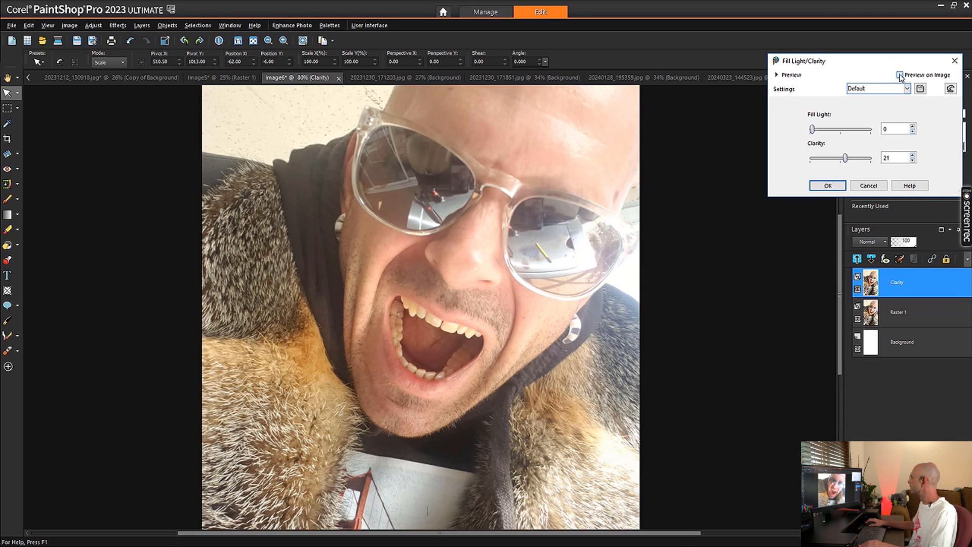
Step: Compare the photo with and without the clarity effect at different zoom levels
scroll(460, 336, "down", 3)
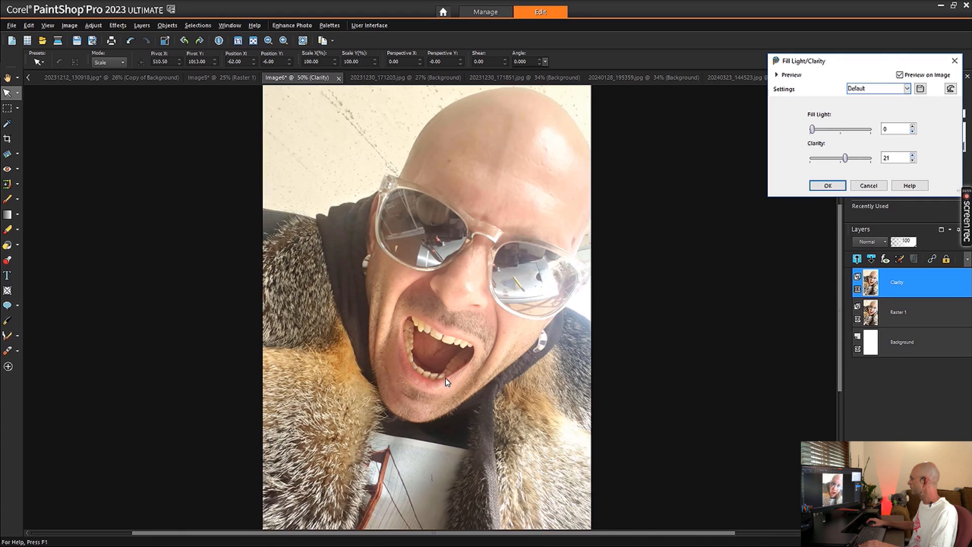
left_click(900, 75)
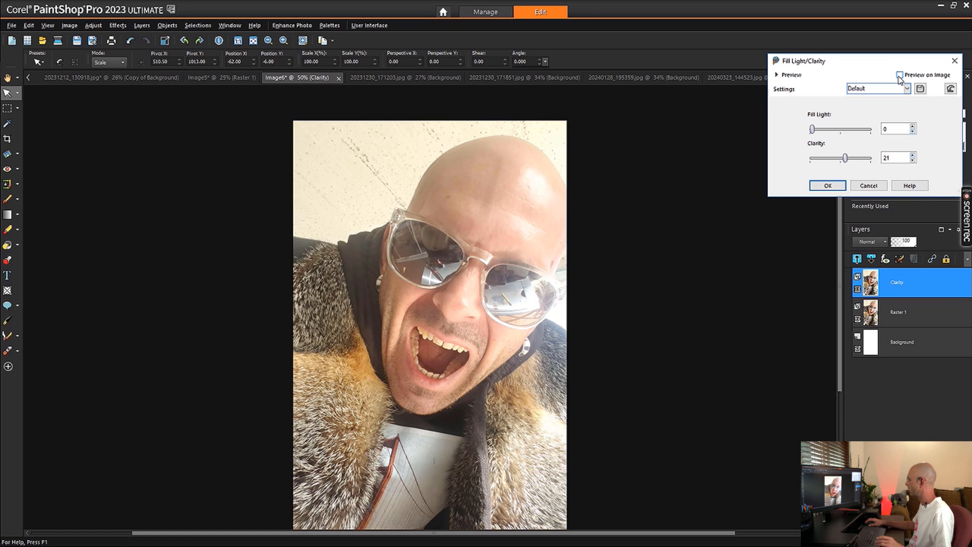
scroll(445, 360, "up", 2)
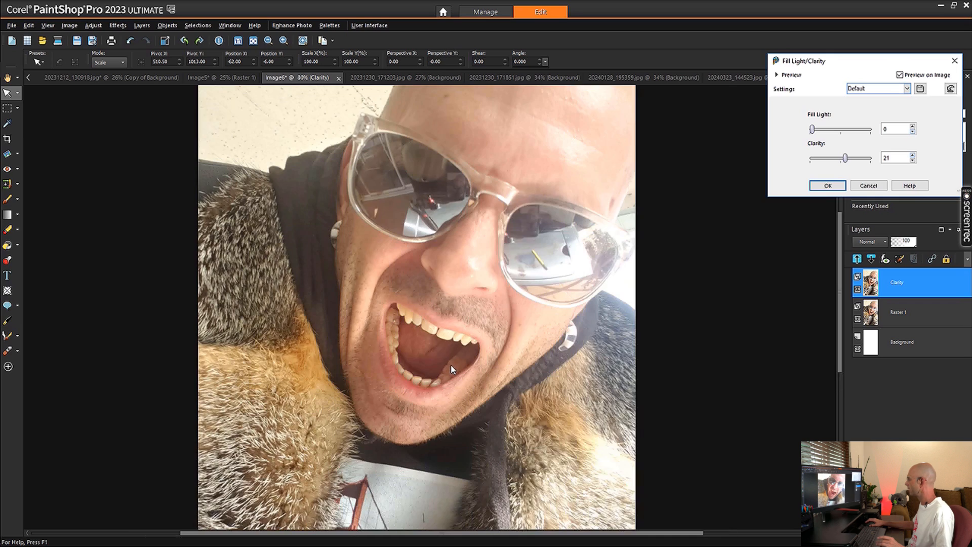
left_click(899, 75)
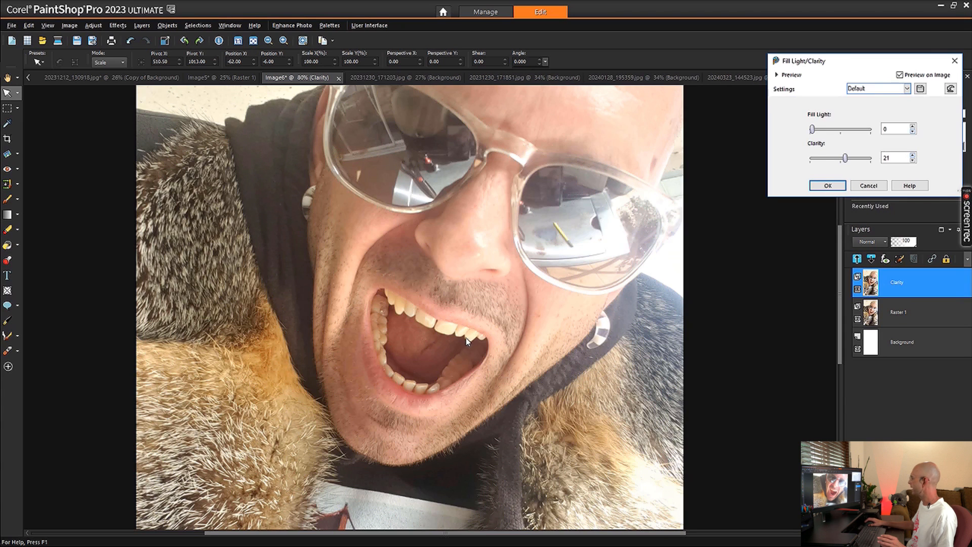
Step: Try a Fill Light of 10, return it to 0 and apply the Fill Light/Clarity adjustment
scroll(466, 339, "down", 5)
left_click(913, 127)
left_click(913, 127)
left_click(912, 126)
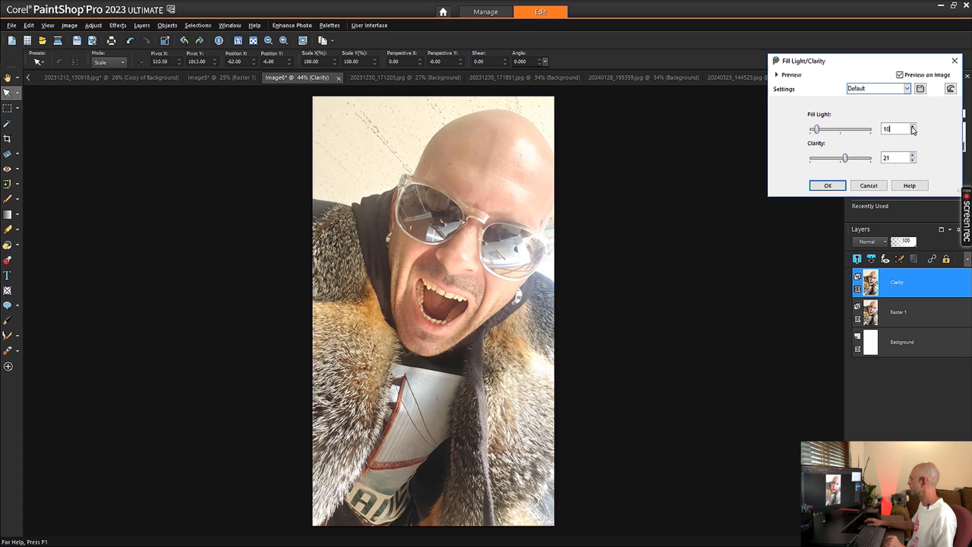
left_click_drag(817, 129, 765, 132)
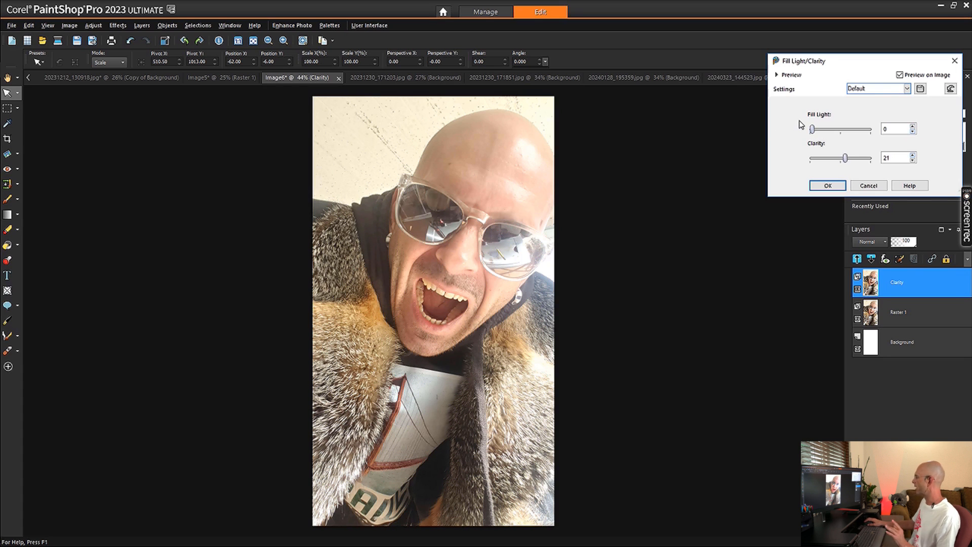
left_click(827, 186)
Step: Duplicate the Clarity layer and rename the copy Vibrancy
right_click(879, 283)
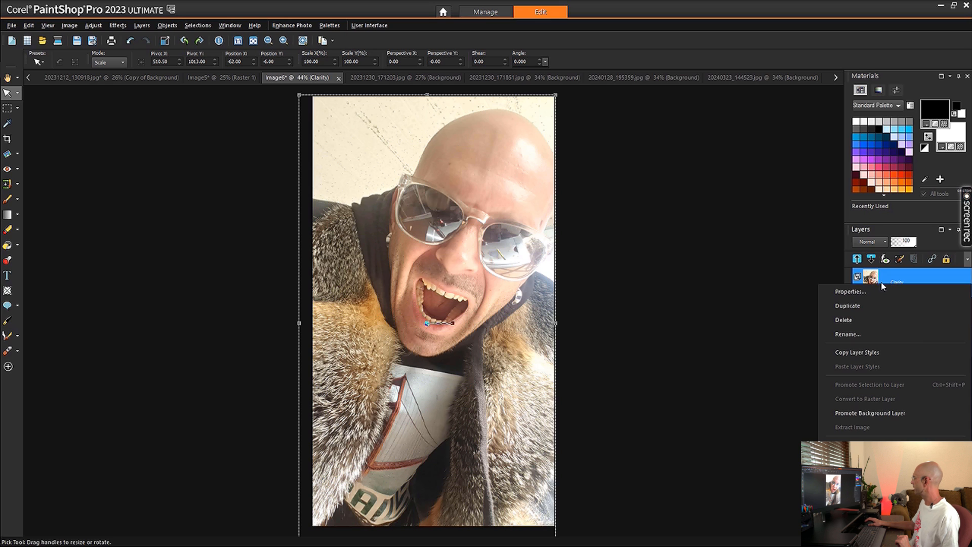
left_click(867, 304)
left_click(907, 281)
type("Vibr")
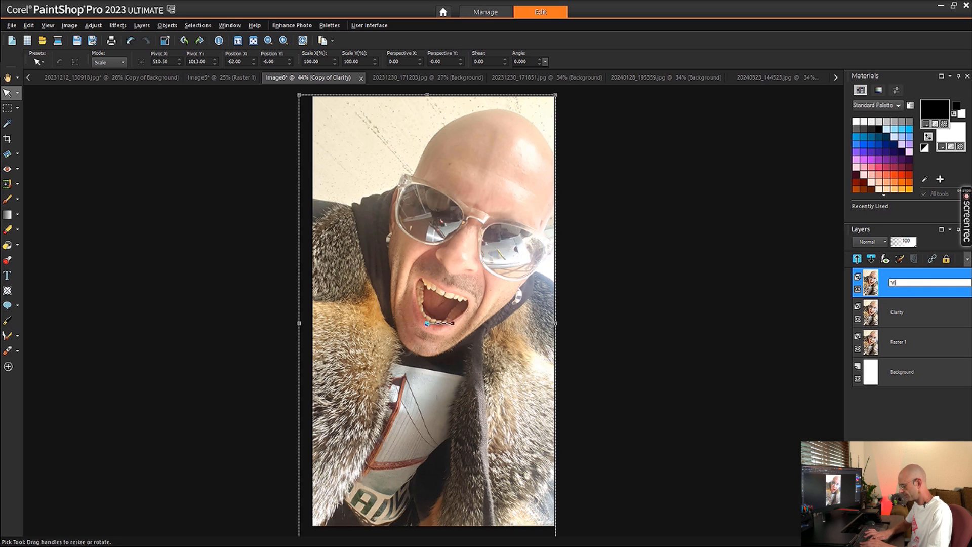
type("ancy")
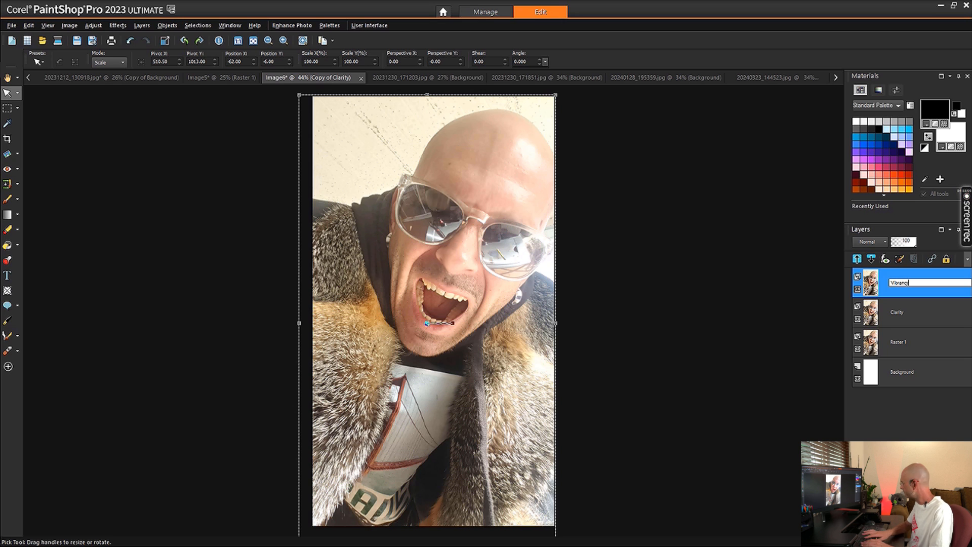
key("Return")
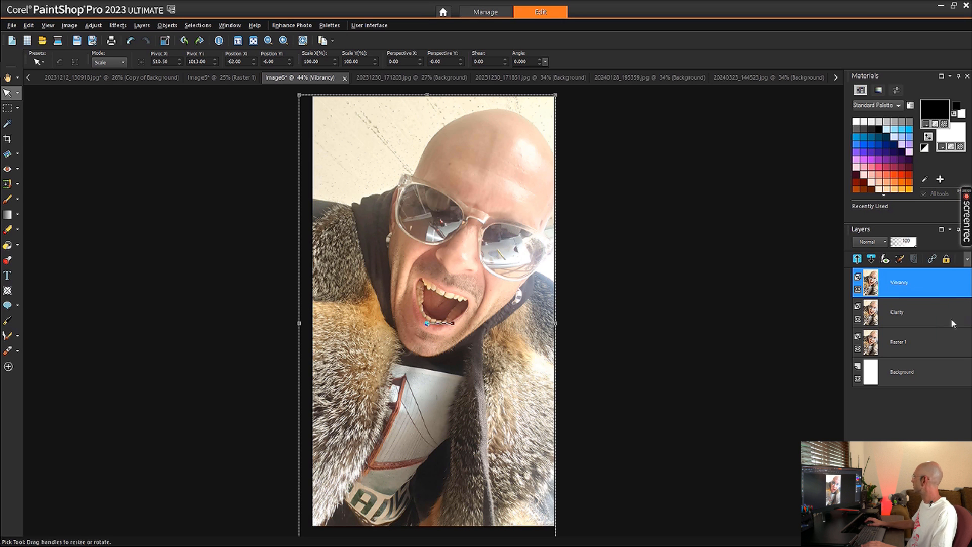
Step: Start a Vibrancy adjustment on the Vibrancy layer from the Default settings and set its Strength to 15
left_click(93, 25)
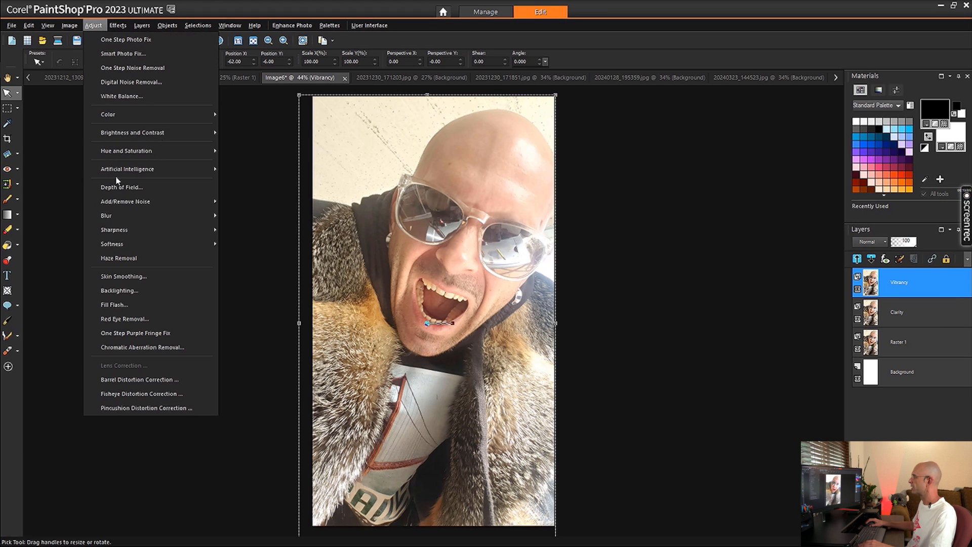
mouse_move(133, 150)
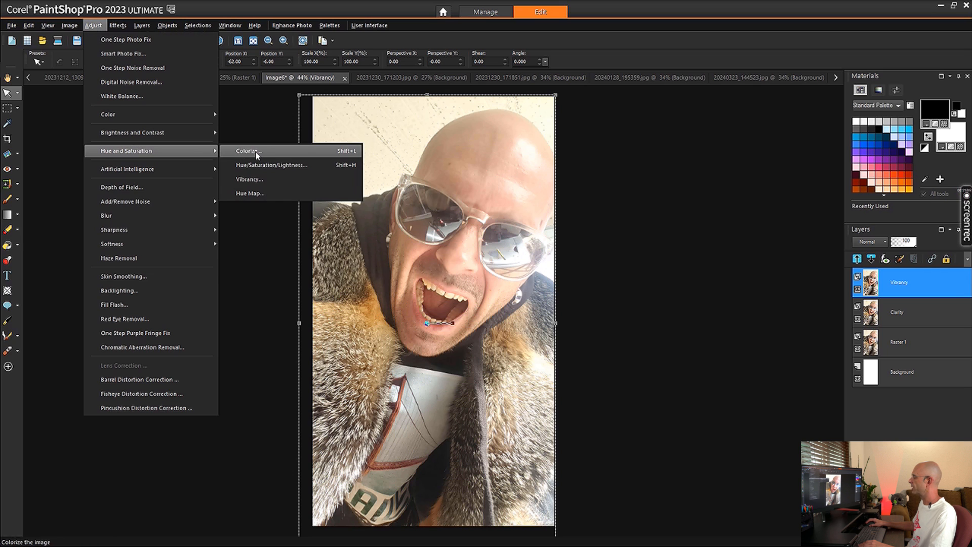
left_click(257, 179)
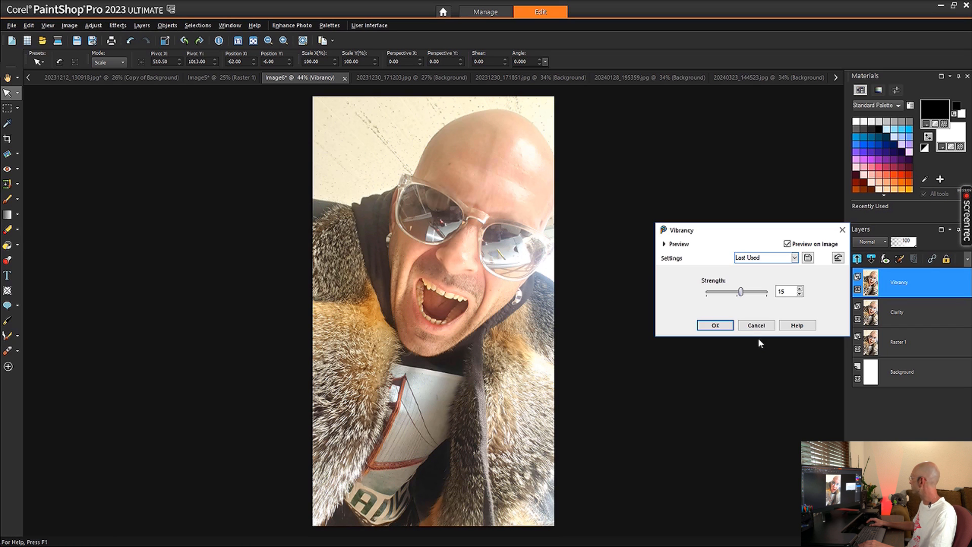
left_click(782, 260)
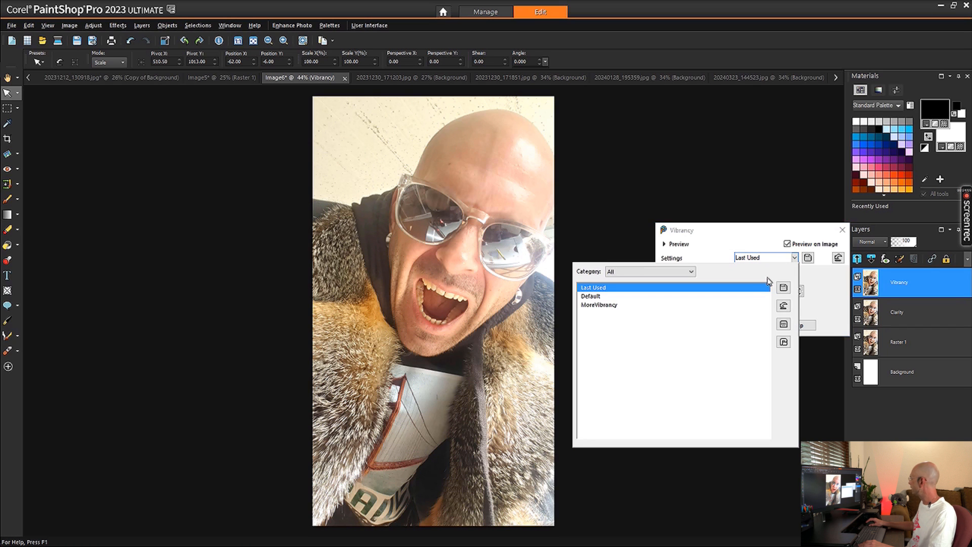
left_click(747, 294)
double_click(800, 288)
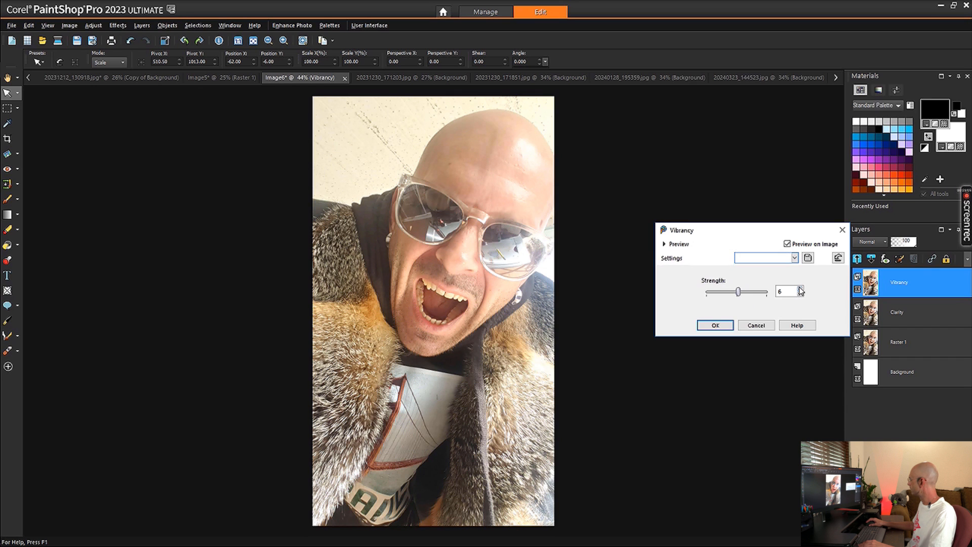
double_click(799, 288)
Step: Compare the photo with the vibrancy preview off and on, and apply the adjustment
left_click(787, 244)
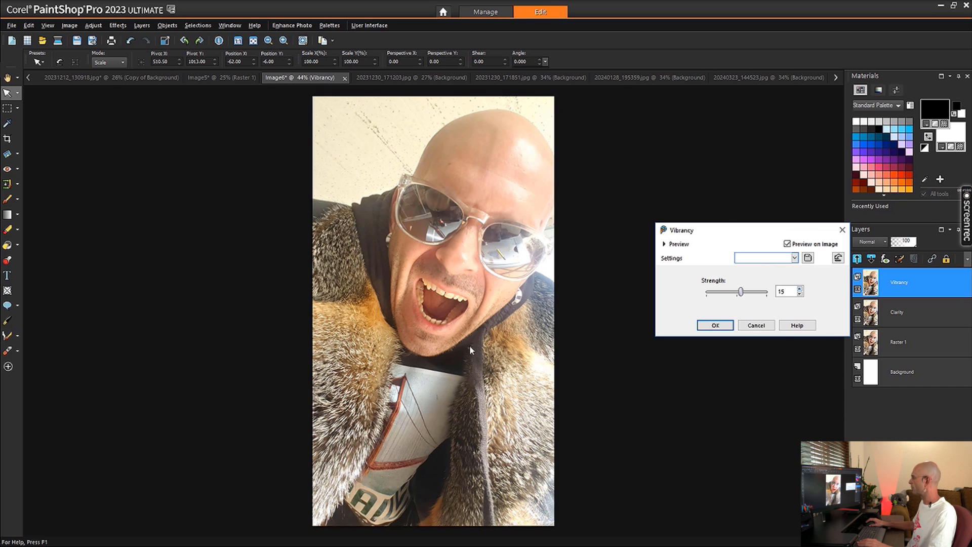
scroll(463, 348, "up", 2)
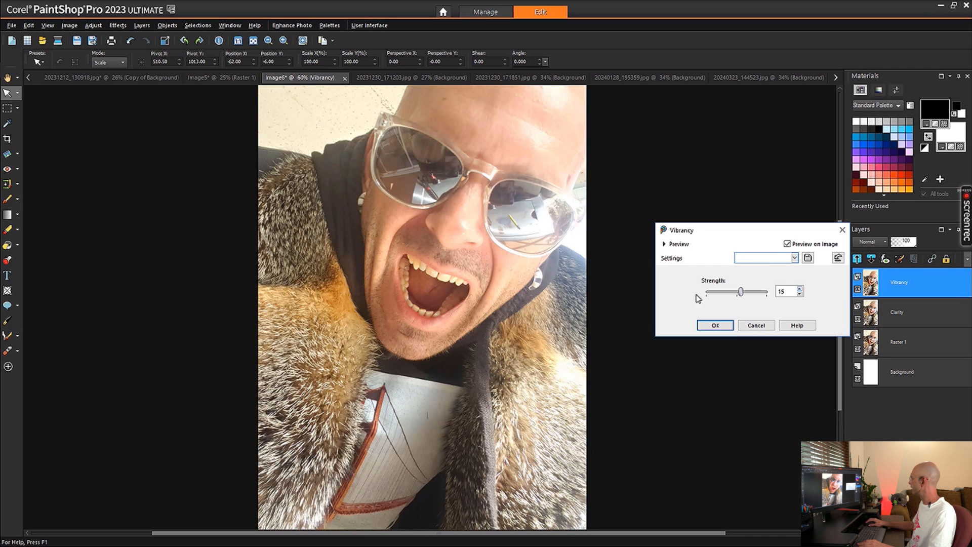
left_click(788, 245)
left_click(788, 246)
left_click(715, 325)
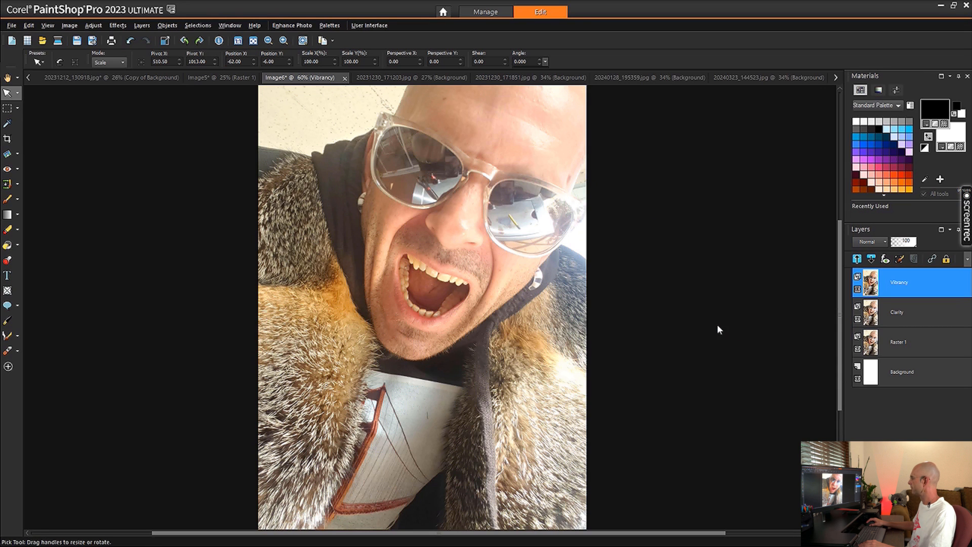
Step: Duplicate the Vibrancy layer and rename the copy Contrast
right_click(893, 280)
left_click(872, 306)
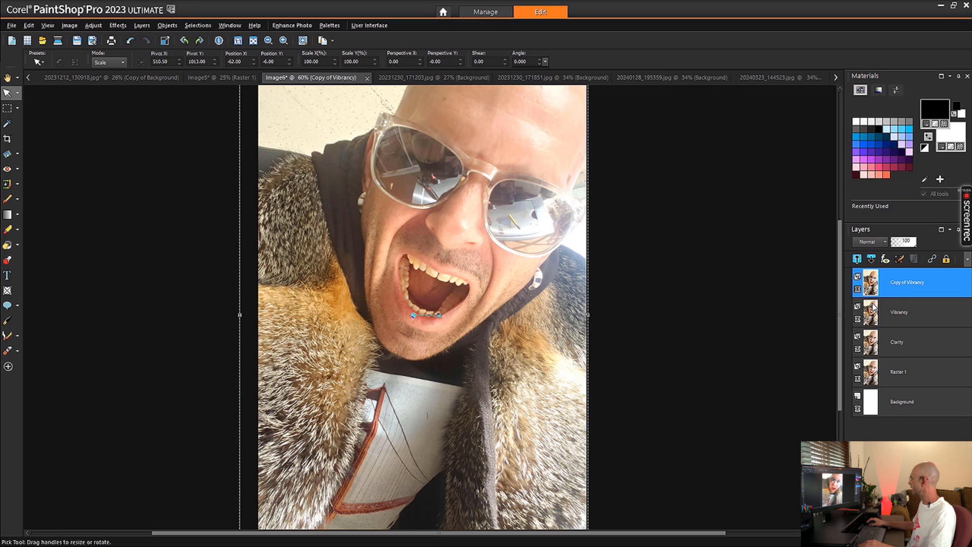
double_click(904, 287)
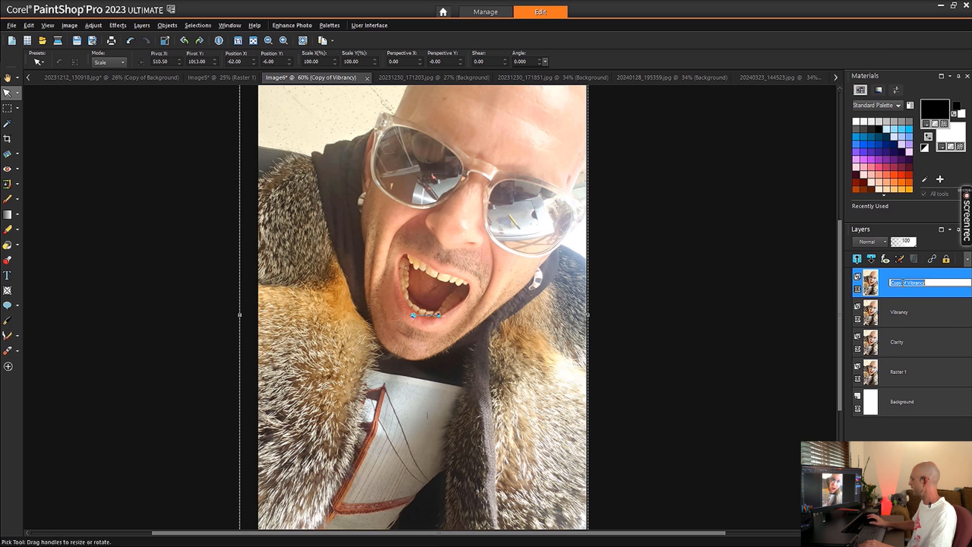
type("Cortrast")
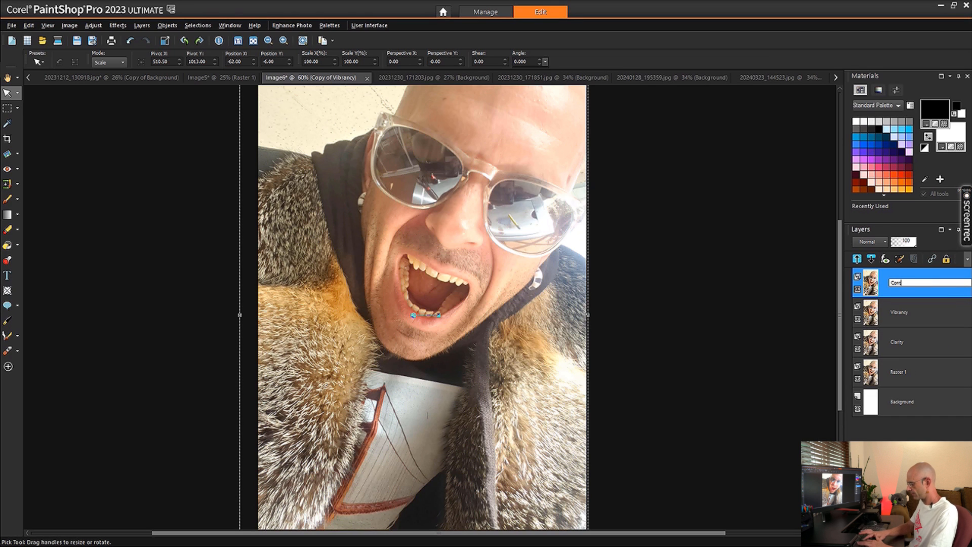
key("Return")
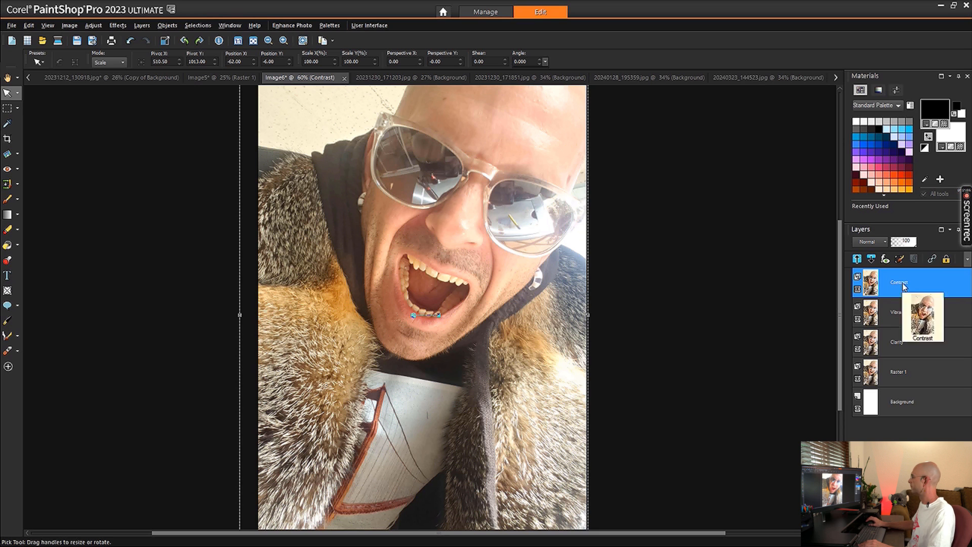
Step: Apply a Brightness/Contrast adjustment to the Contrast layer from the Default settings with Contrast 5, checking the preview off and on first
left_click(93, 26)
mouse_move(133, 132)
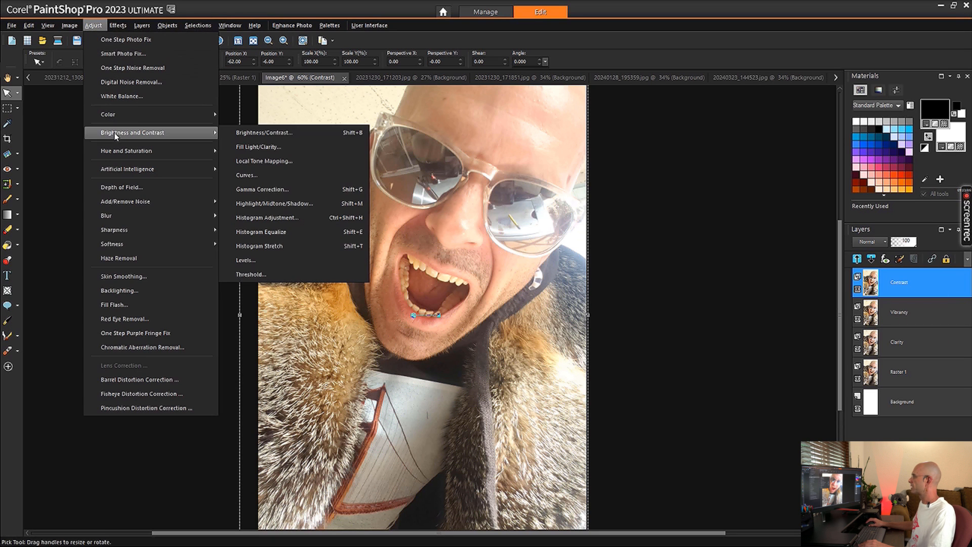
left_click(261, 133)
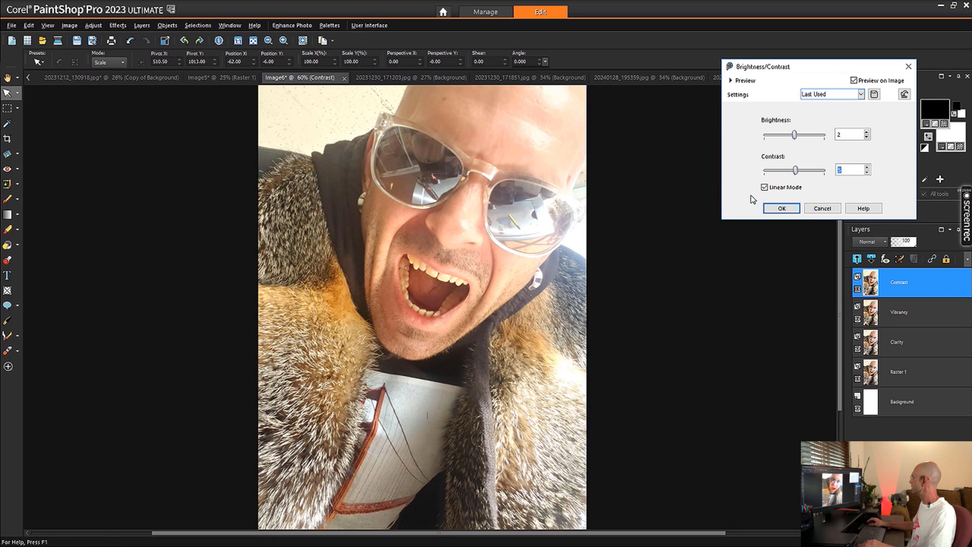
left_click(860, 95)
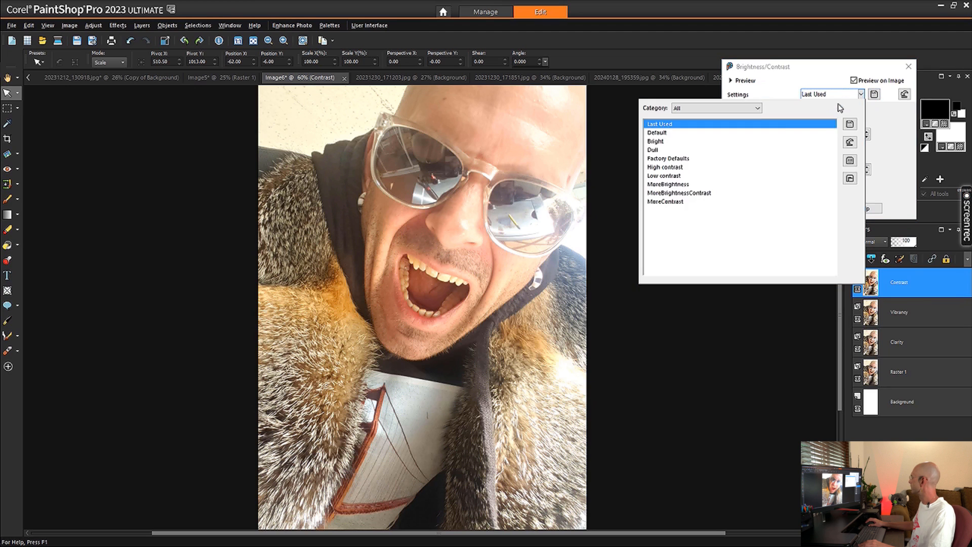
left_click(792, 132)
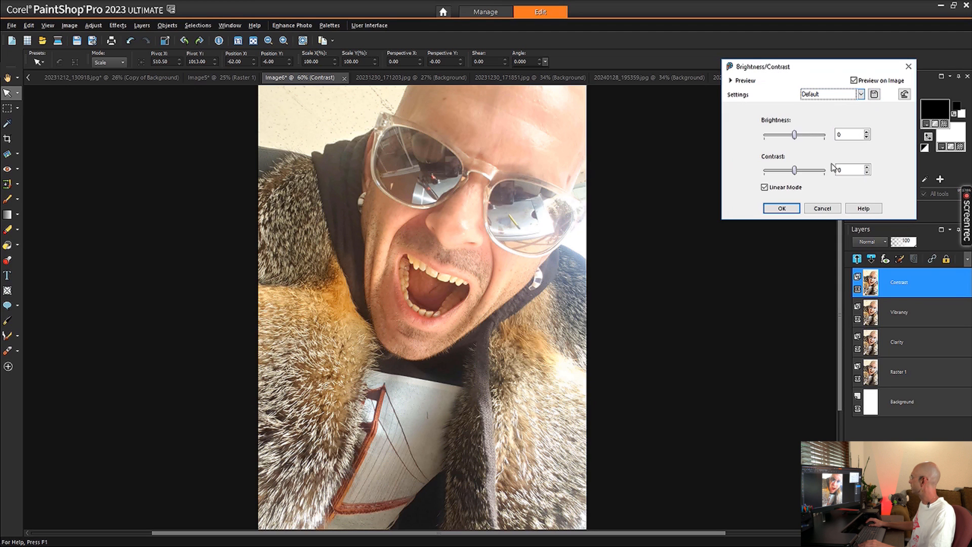
left_click(867, 167)
scroll(424, 324, "down", 2)
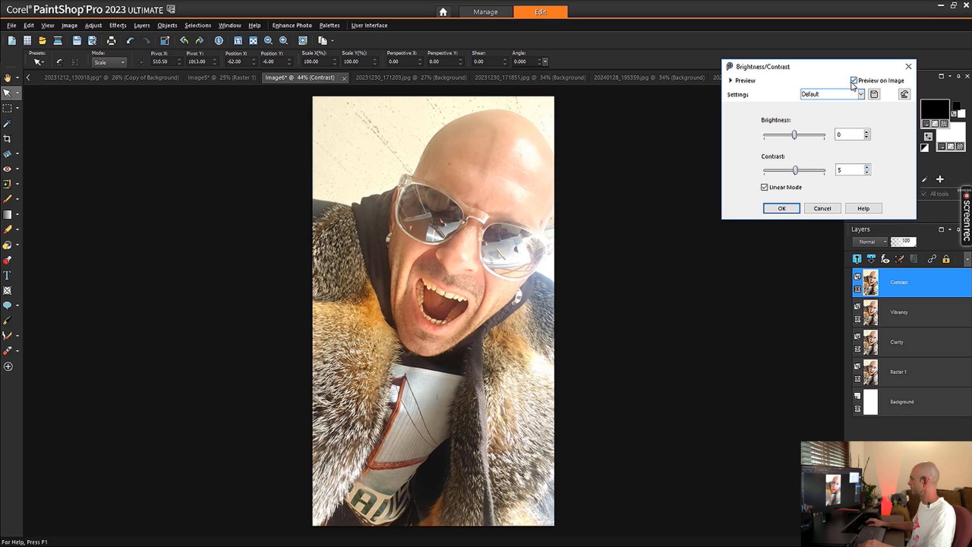
left_click(855, 81)
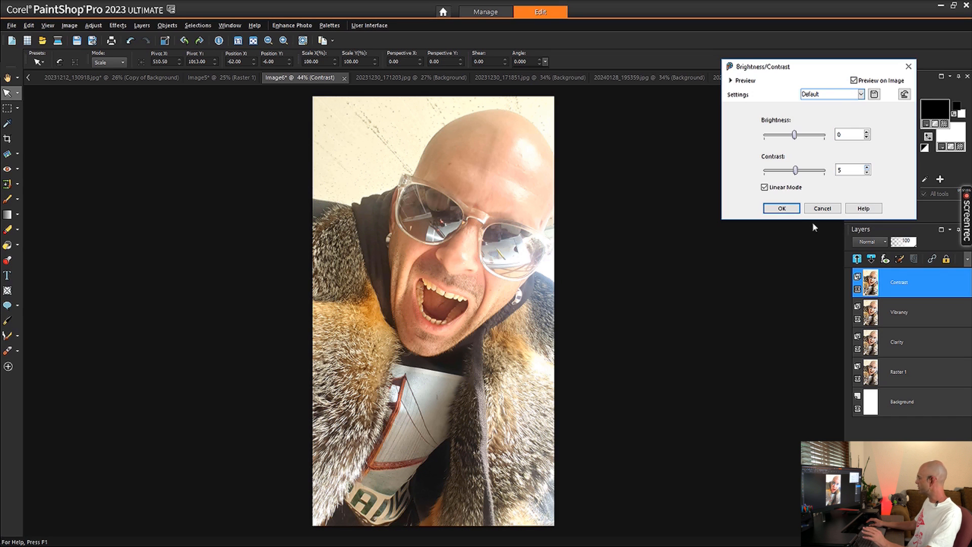
left_click(783, 210)
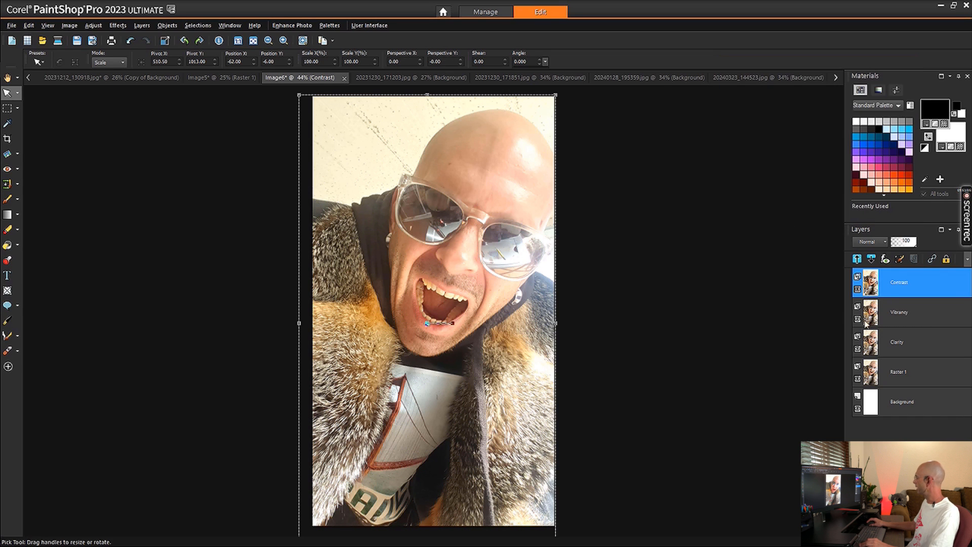
Step: Hide the Vibrancy and Clarity layers and toggle the Contrast layer's visibility to compare the enhanced photo with the original
left_click(858, 320)
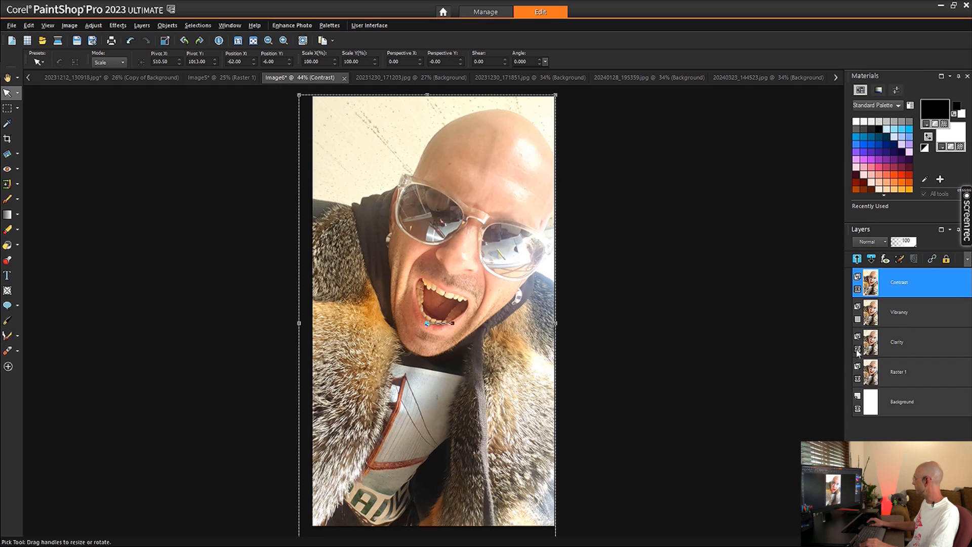
left_click(857, 349)
left_click(858, 289)
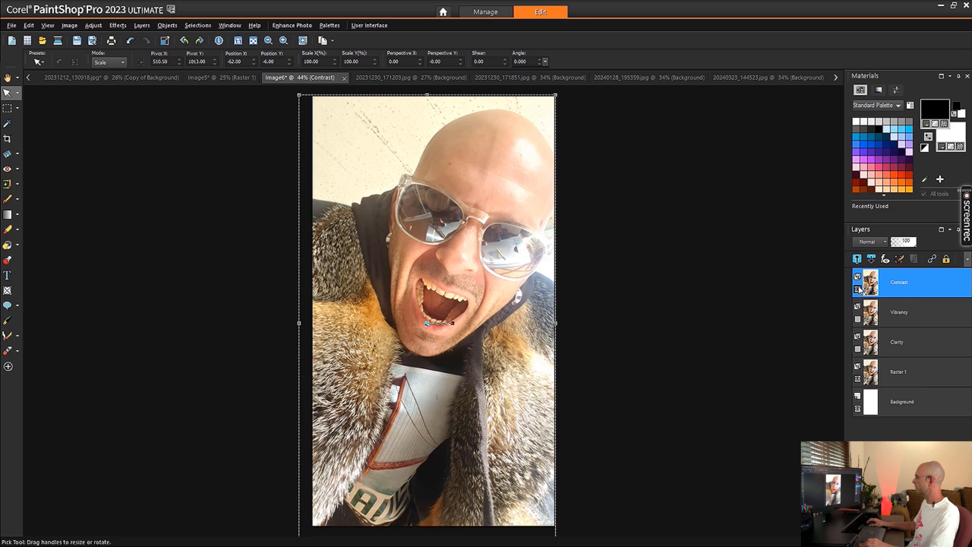
left_click(859, 289)
left_click(858, 289)
left_click(859, 289)
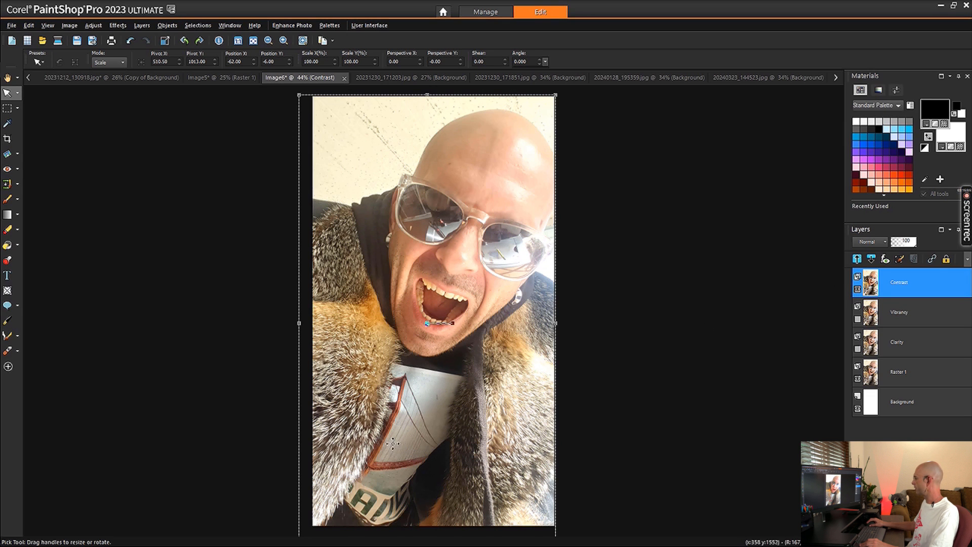
left_click(858, 290)
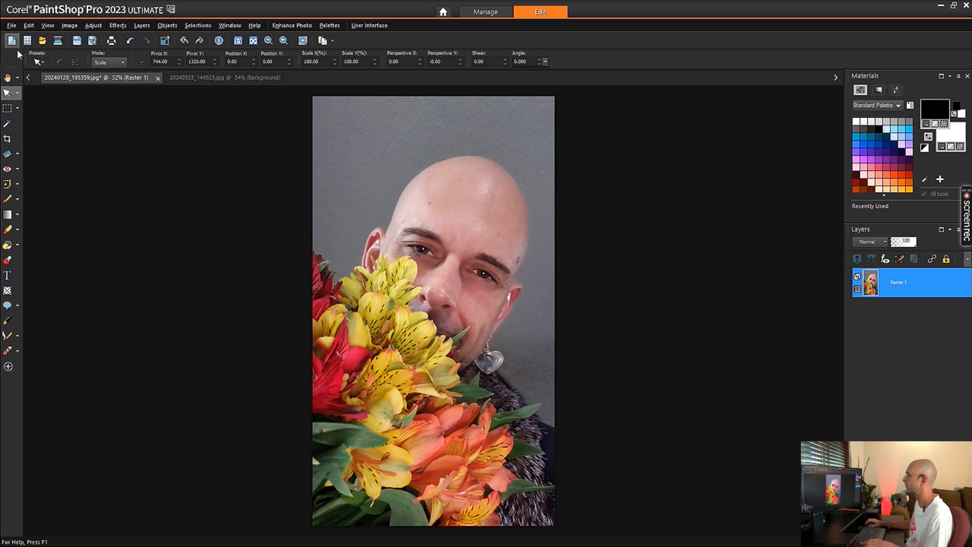
Step: Create a blank 1080 × 1440 pixel canvas from the 5-4 1080 user preset
key("ctrl+n")
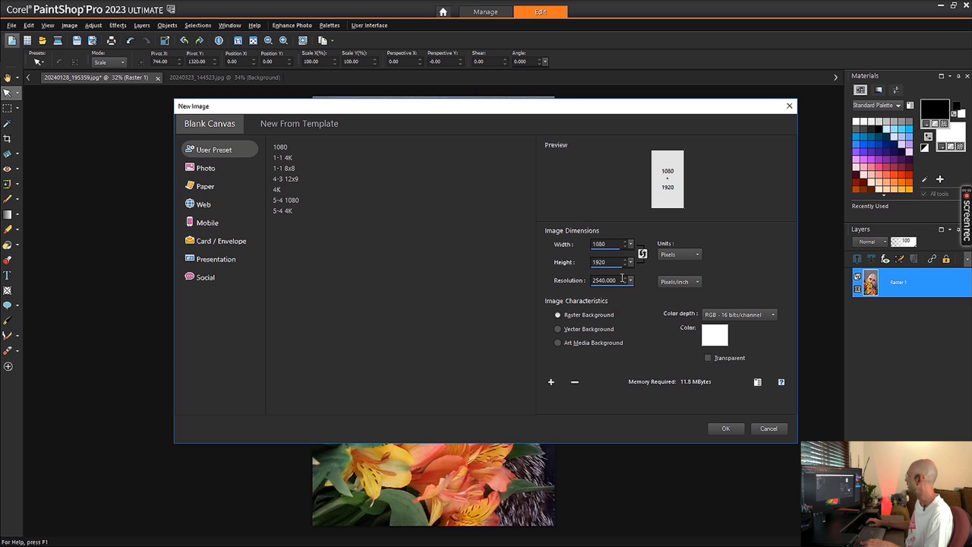
left_click(297, 202)
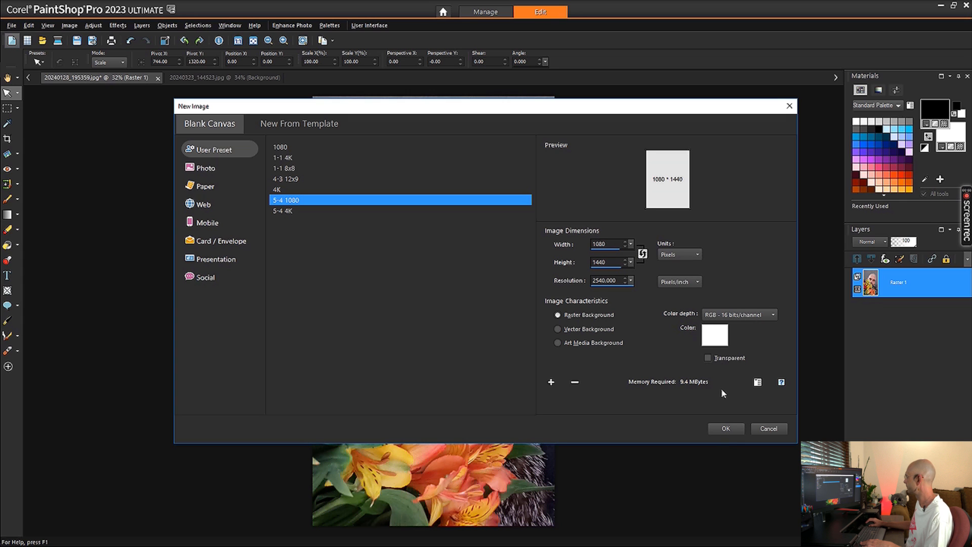
left_click(724, 427)
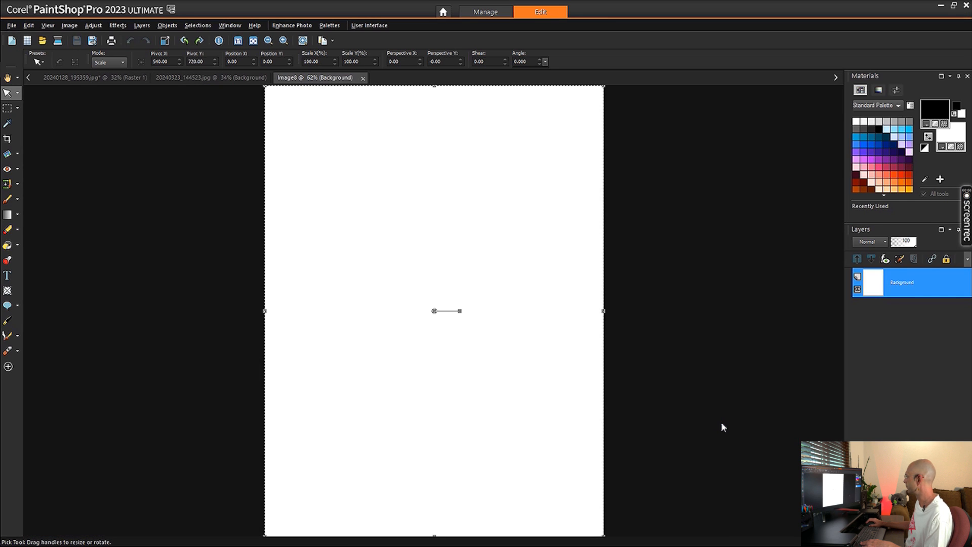
Step: Create a second blank canvas from the 1080 user preset with width and height swapped to 1080 × 1920 pixels
left_click(11, 41)
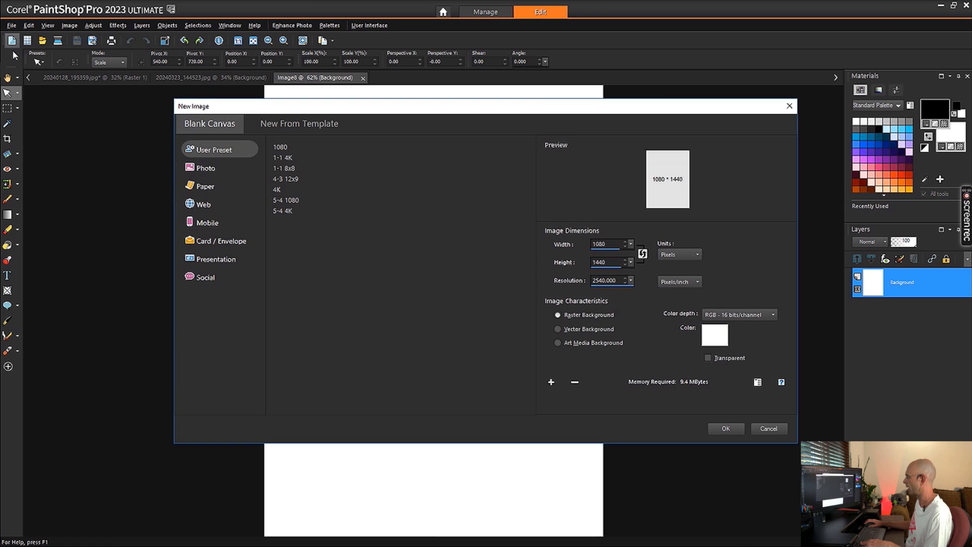
left_click(284, 150)
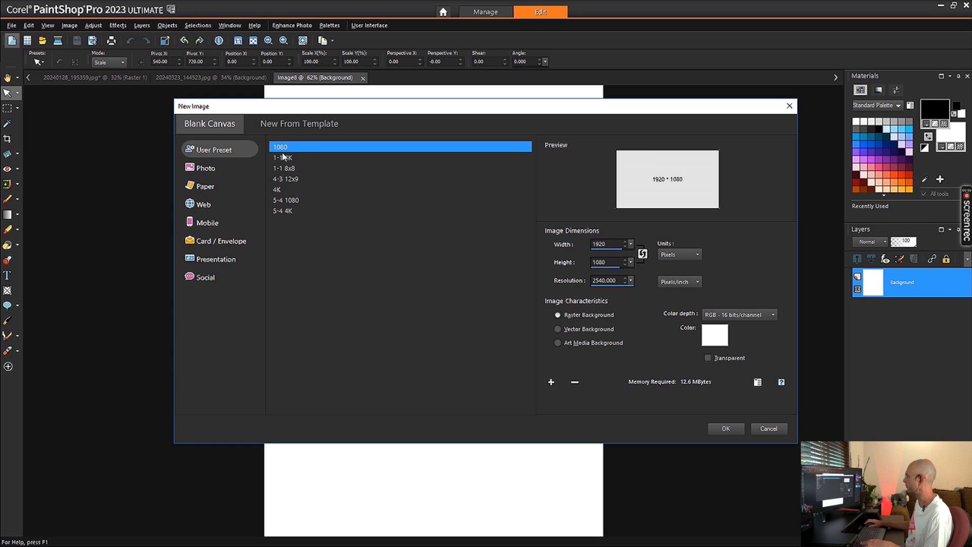
left_click(641, 253)
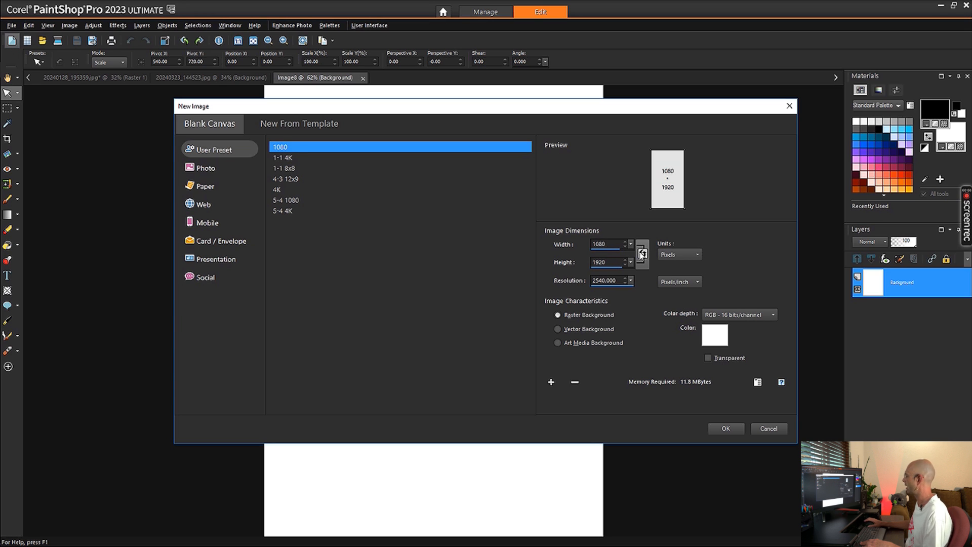
left_click(728, 428)
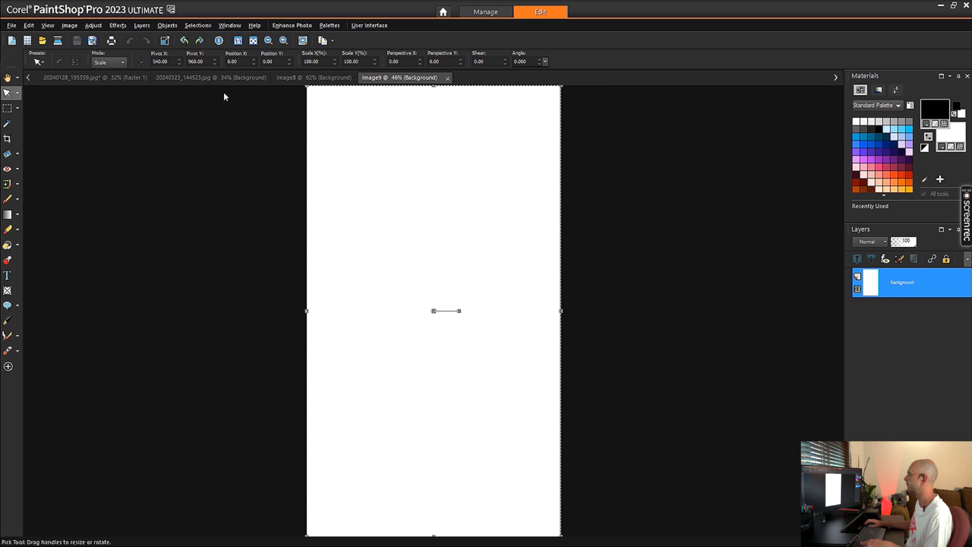
Step: Reorder the open images so 20240323_144523.jpg comes after both blank canvases, and view each canvas
left_click_drag(201, 80, 465, 80)
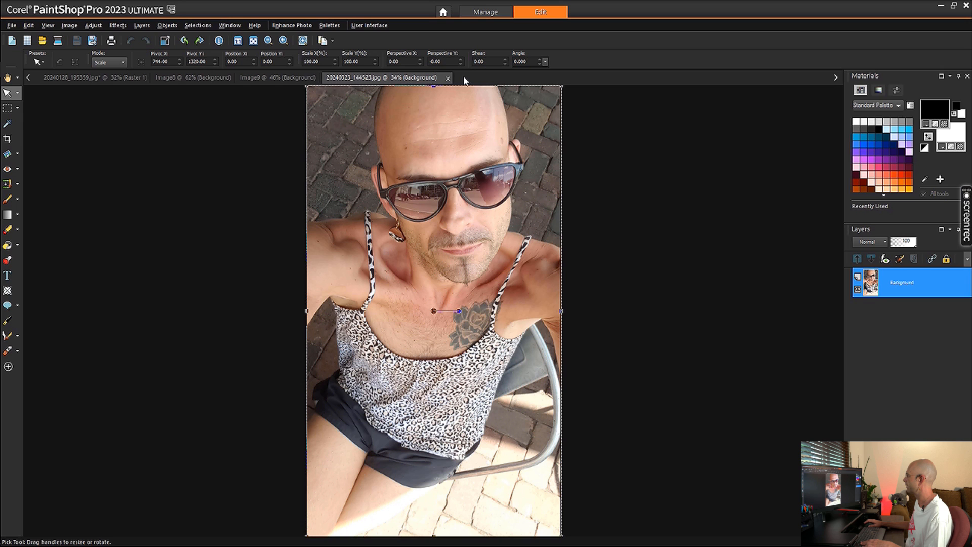
left_click(82, 79)
left_click(185, 79)
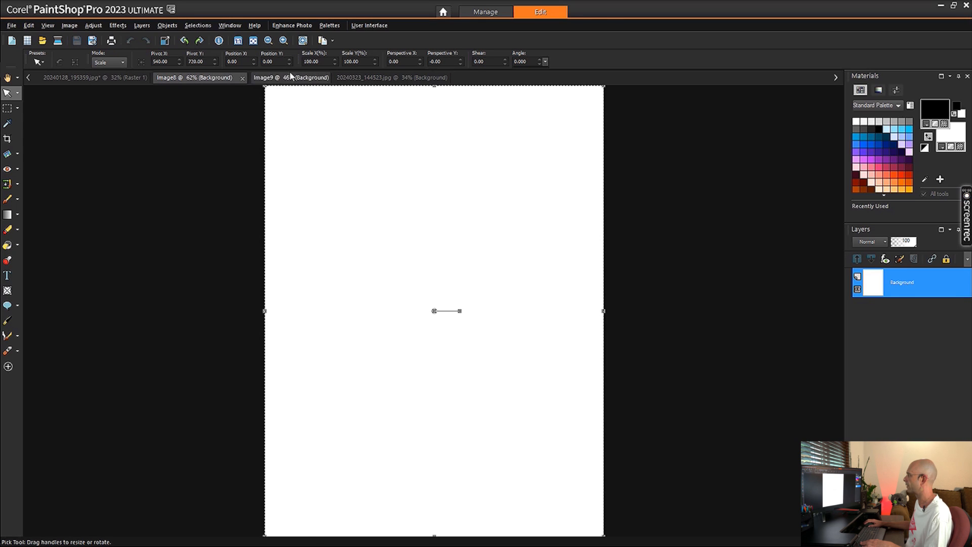
left_click(273, 78)
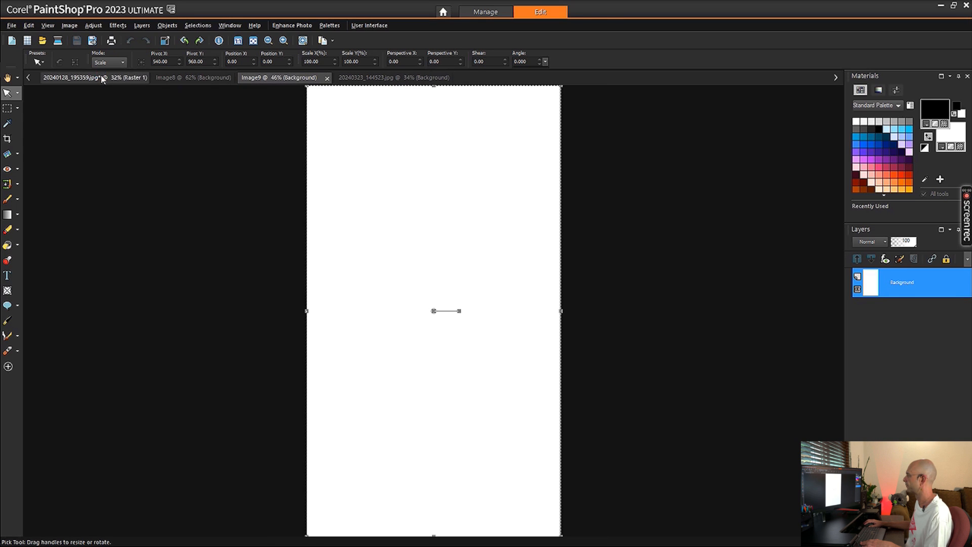
Step: Duplicate the Raster 1 layer of the flower portrait 20240128_195359.jpg
left_click(127, 77)
right_click(891, 287)
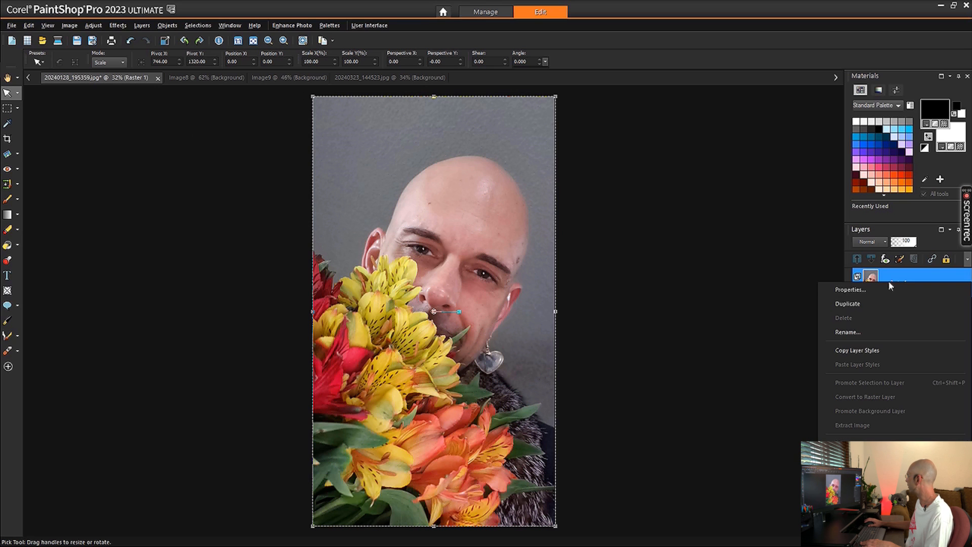
left_click(889, 309)
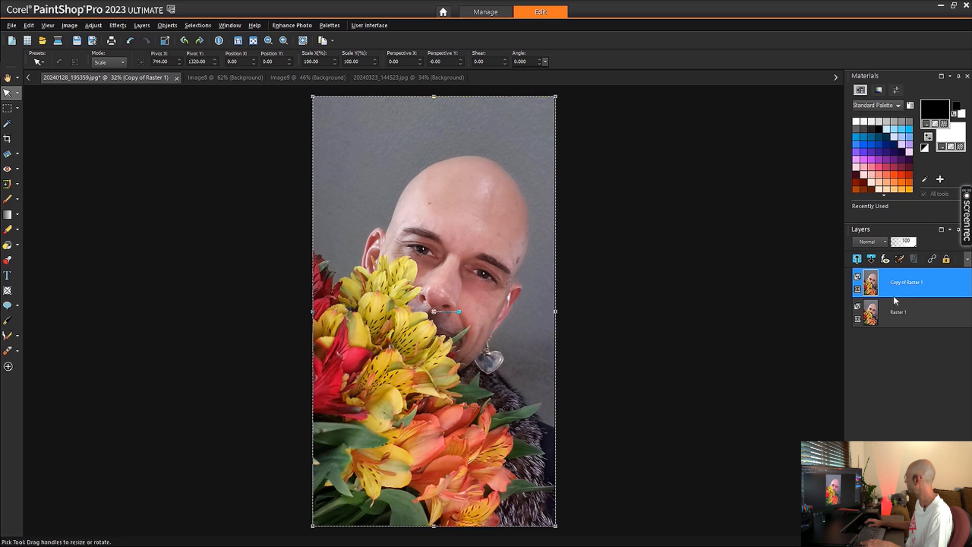
Step: Copy the duplicated flower portrait layer onto both blank canvases, Image8 and Image9
left_click_drag(905, 287, 469, 242)
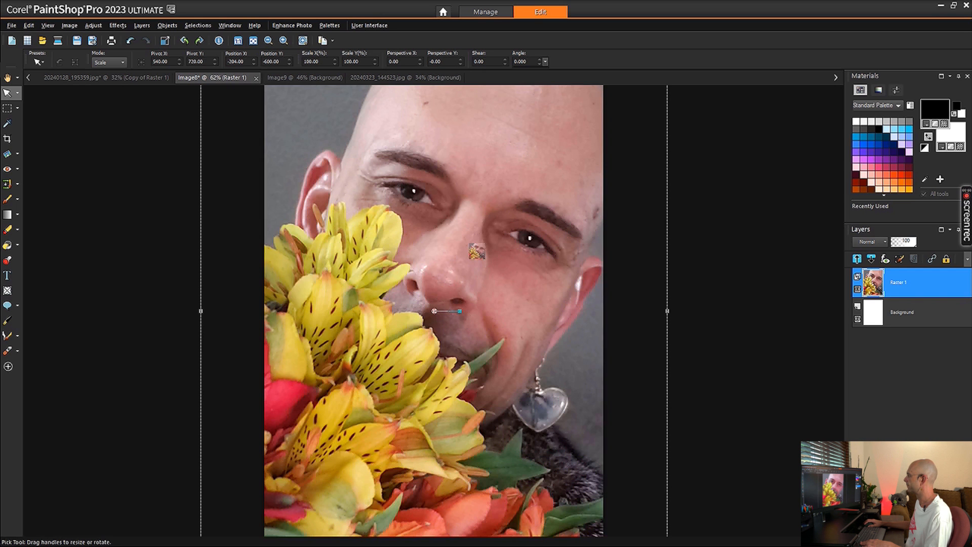
left_click(116, 79)
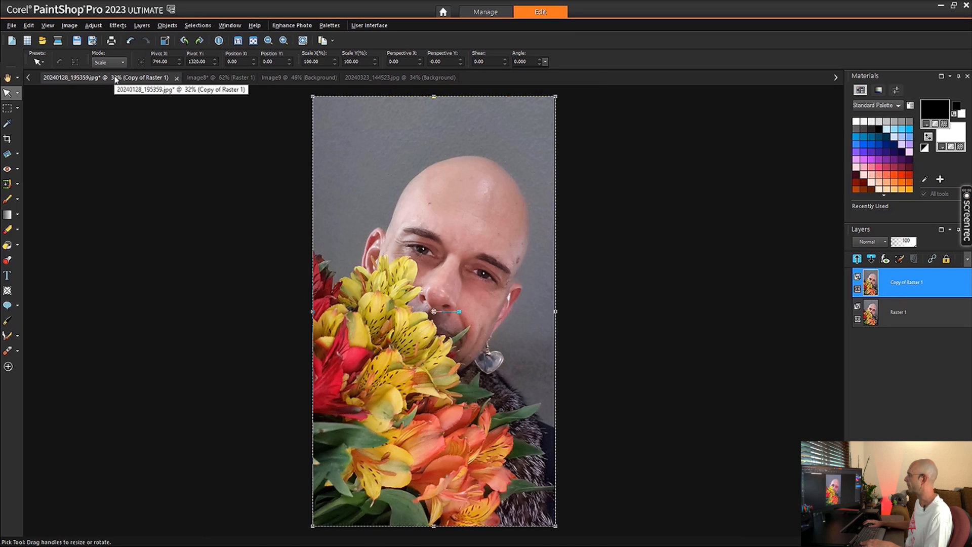
left_click_drag(896, 281, 373, 227)
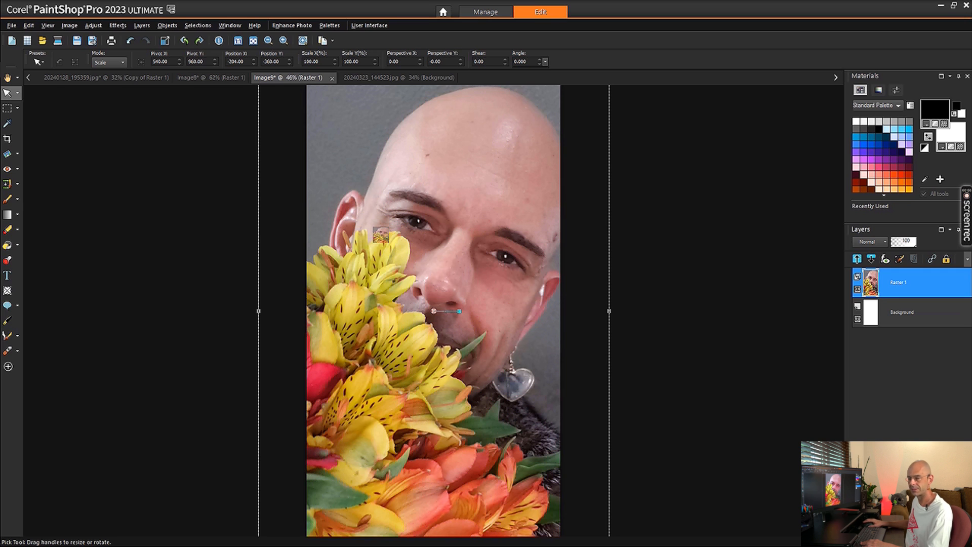
Step: Scale the flower portrait on the Image9 canvas down to about 82%, still covering the whole canvas
scroll(383, 223, "down", 3)
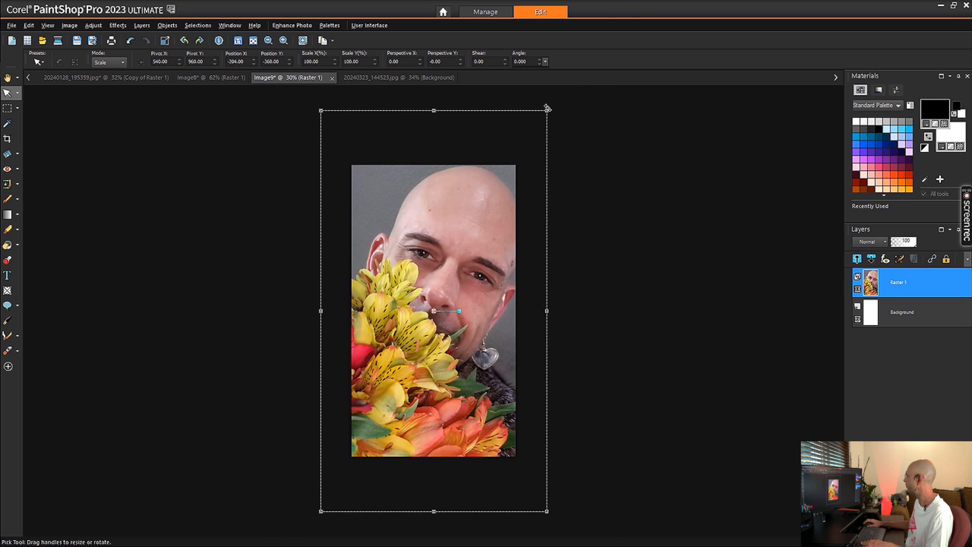
left_click_drag(548, 109, 524, 150)
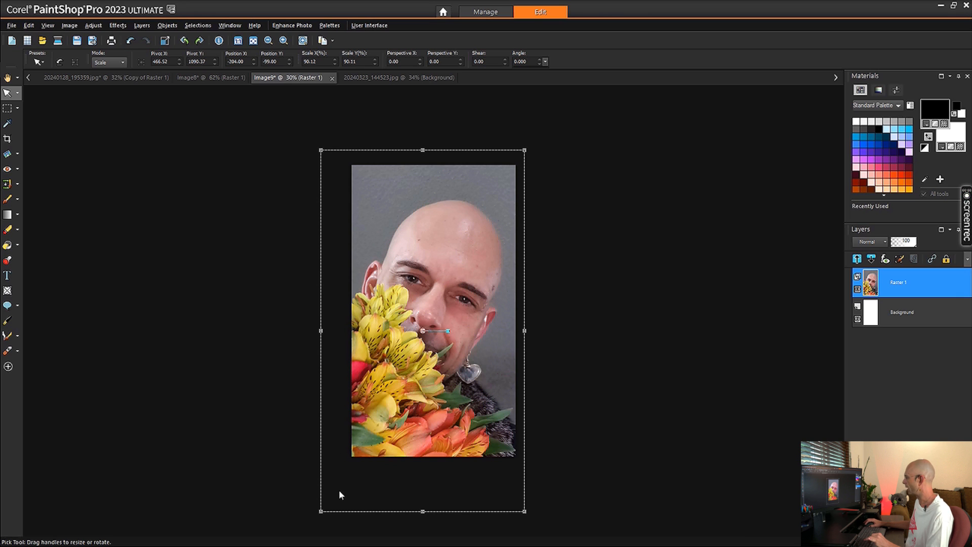
left_click_drag(321, 511, 353, 466)
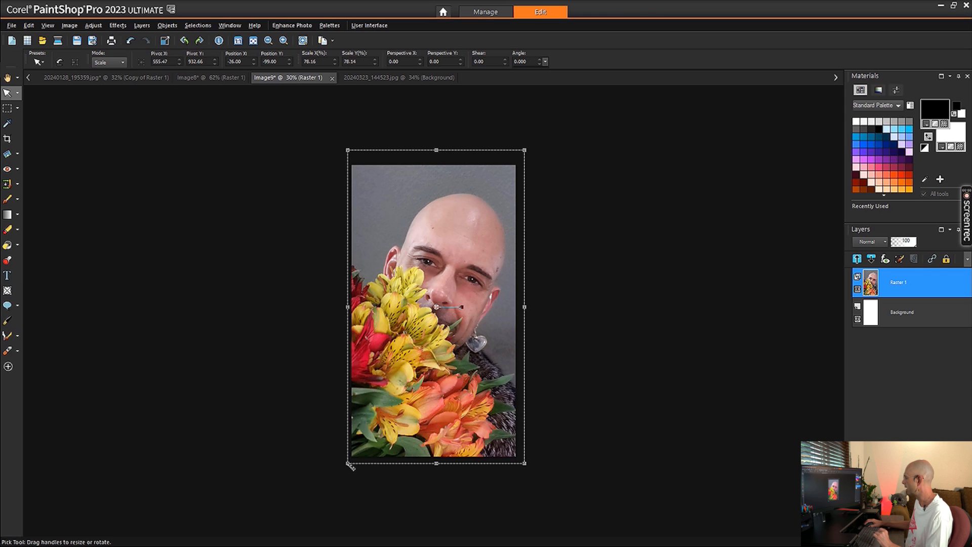
left_click_drag(346, 465, 329, 481)
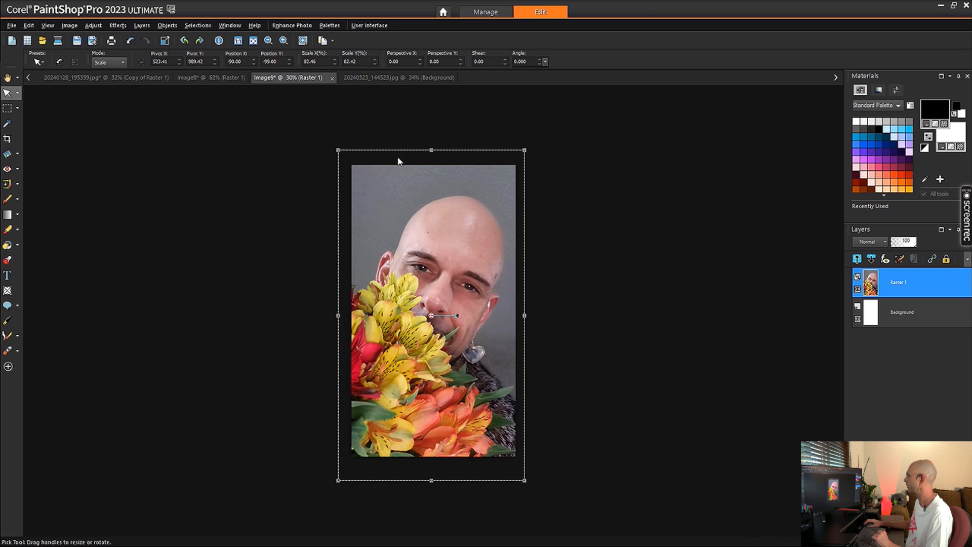
Step: Reposition the scaled portrait on Image9 to about X -36, Y -235 so the head and flowers fill the frame
key("Down")
key("Down")
key("Down")
key("Down")
key("Down")
key("Down")
key("Down")
key("Down")
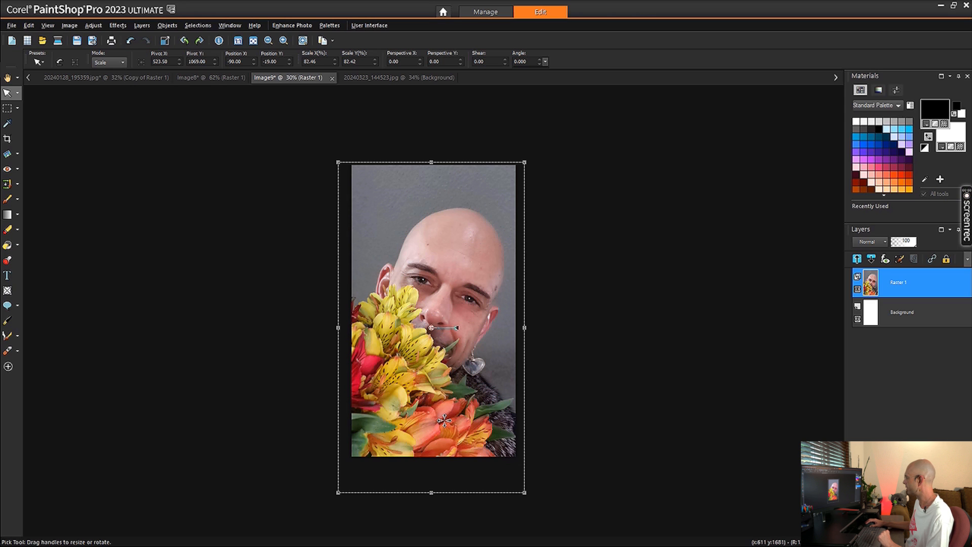
left_click_drag(444, 420, 448, 387)
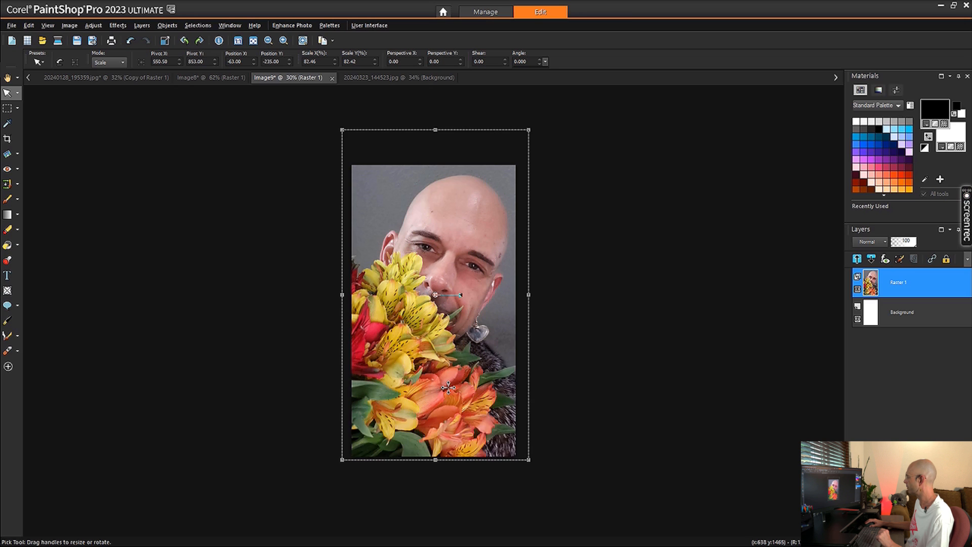
left_click_drag(448, 387, 453, 387)
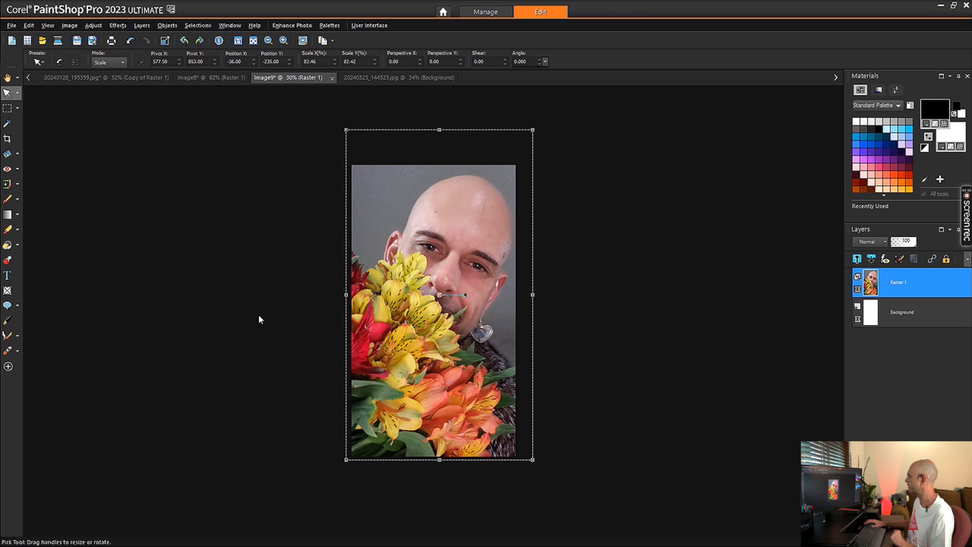
Step: Compare the framing of the portrait on Image9 with the original 20240128_195359.jpg
scroll(258, 314, "up", 1)
left_click(126, 78)
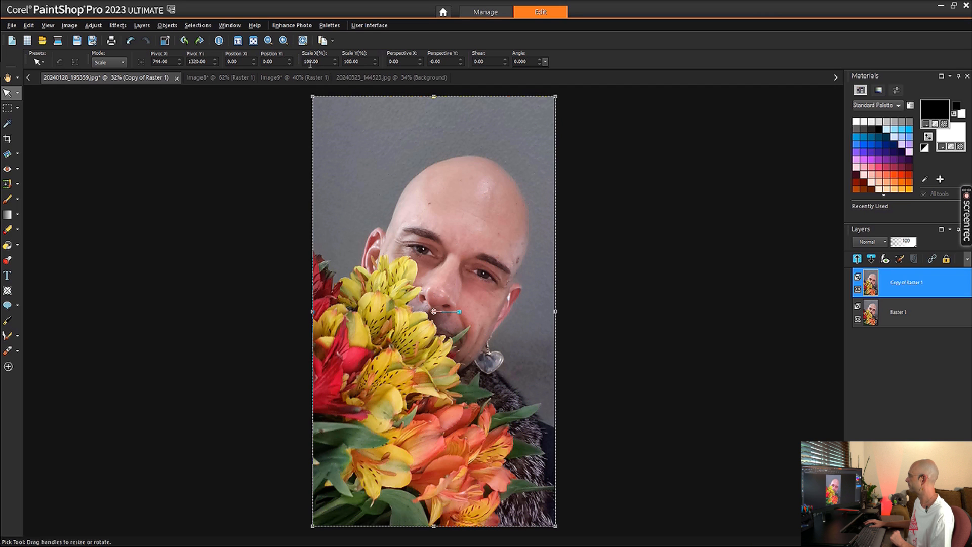
left_click(287, 78)
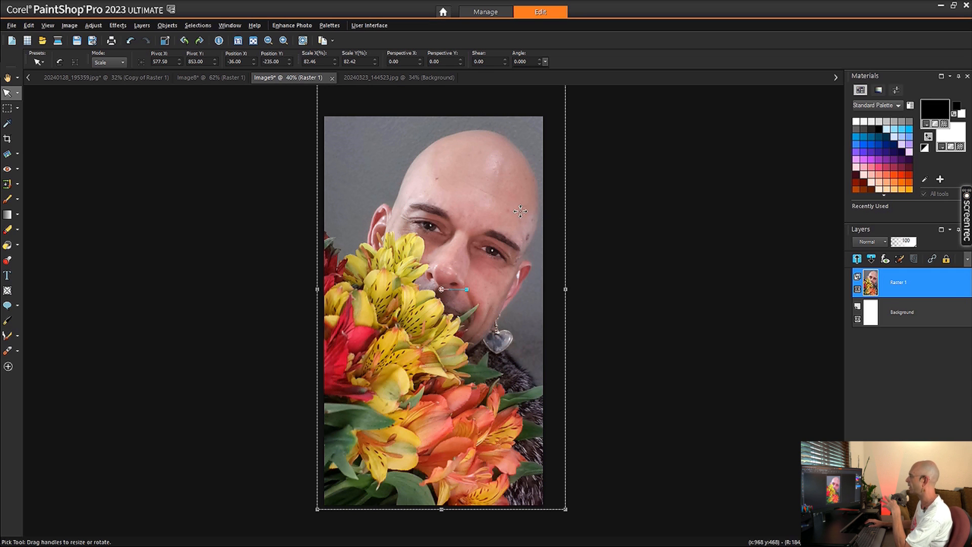
Step: Fine-tune the portrait on Image9 to about X -37, Y -237 and scale it down slightly to about 82.06%
mouse_move(407, 287)
left_mouse_down()
mouse_move(428, 289)
mouse_move(412, 290)
left_mouse_up()
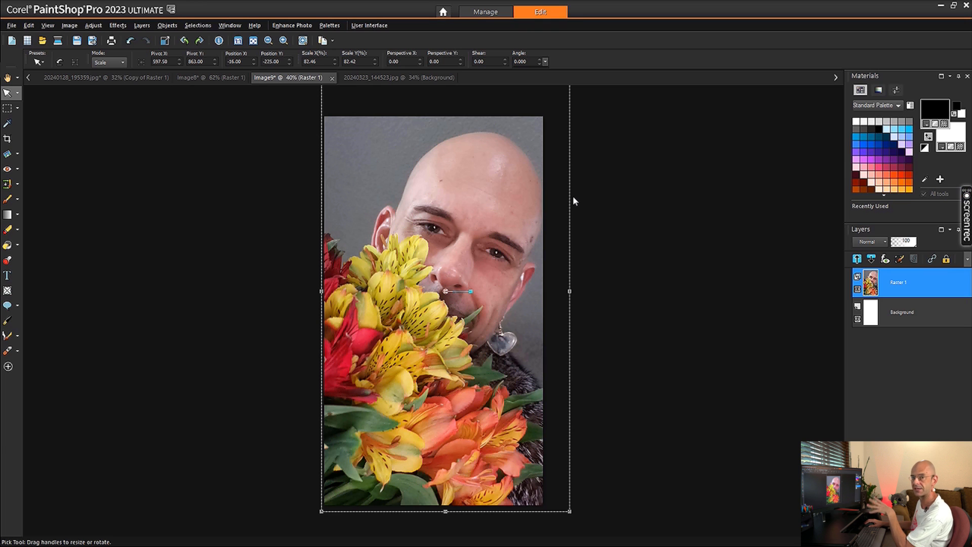
left_click_drag(474, 242, 469, 241)
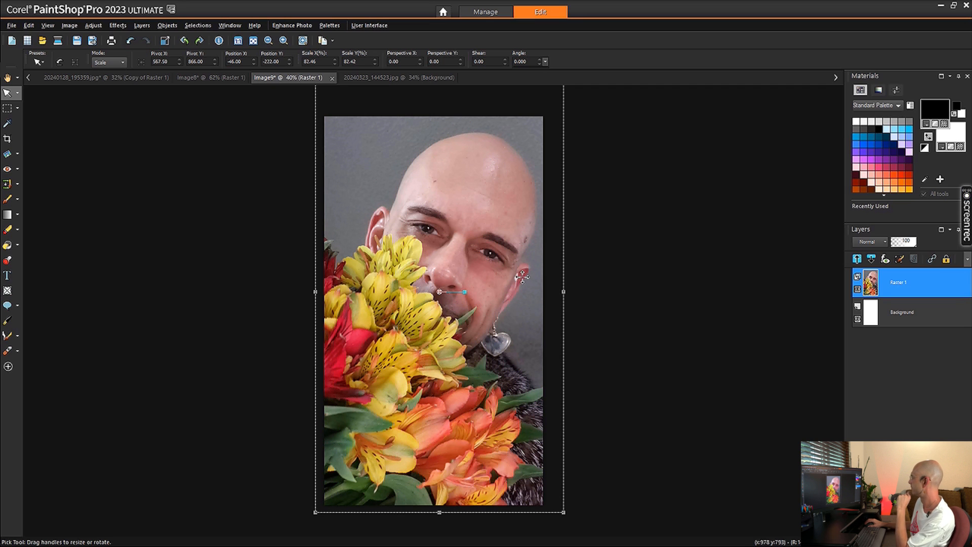
left_click_drag(521, 292, 520, 288)
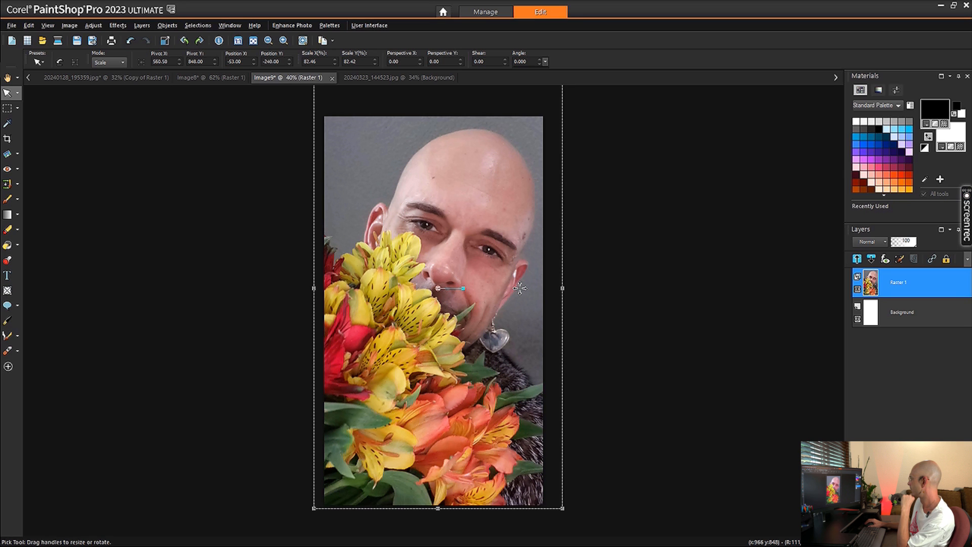
left_click_drag(520, 288, 522, 288)
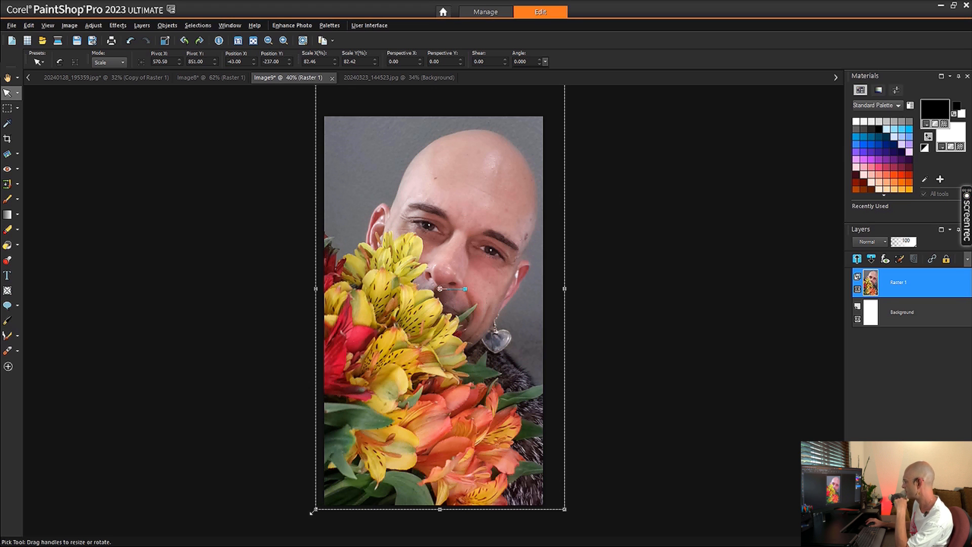
left_click_drag(314, 511, 317, 507)
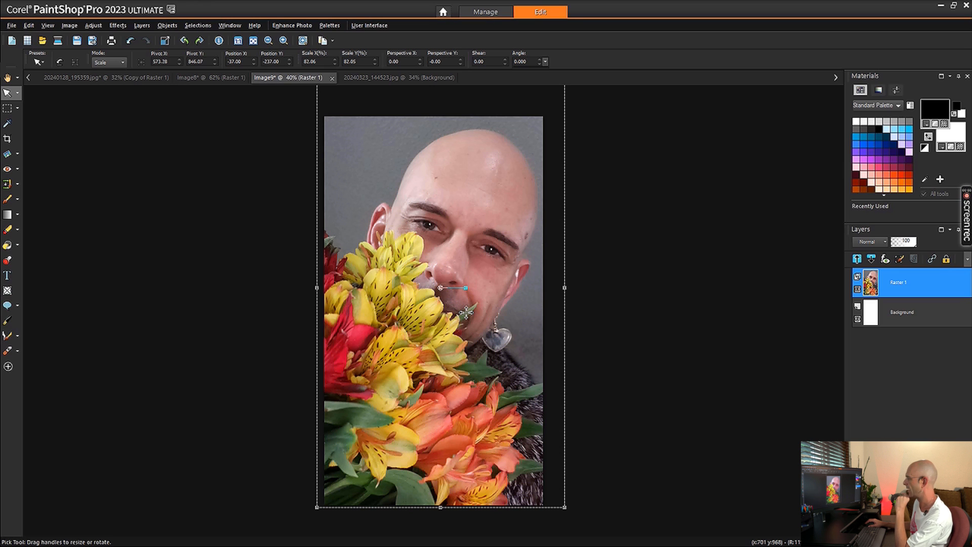
scroll(341, 288, "down", 1)
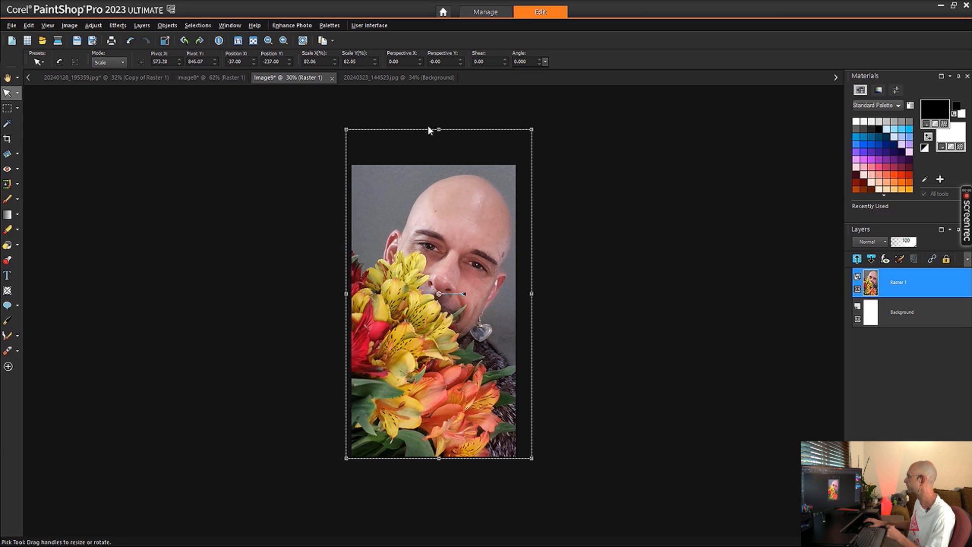
Step: Scale the flower portrait on the Image8 canvas down to about 75%, still covering the canvas width
left_click(215, 79)
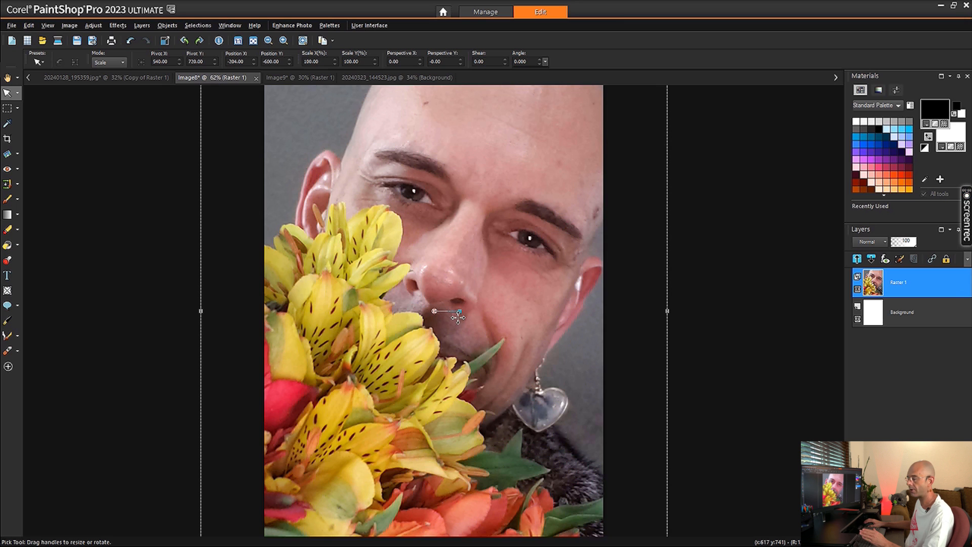
scroll(458, 317, "down", 5)
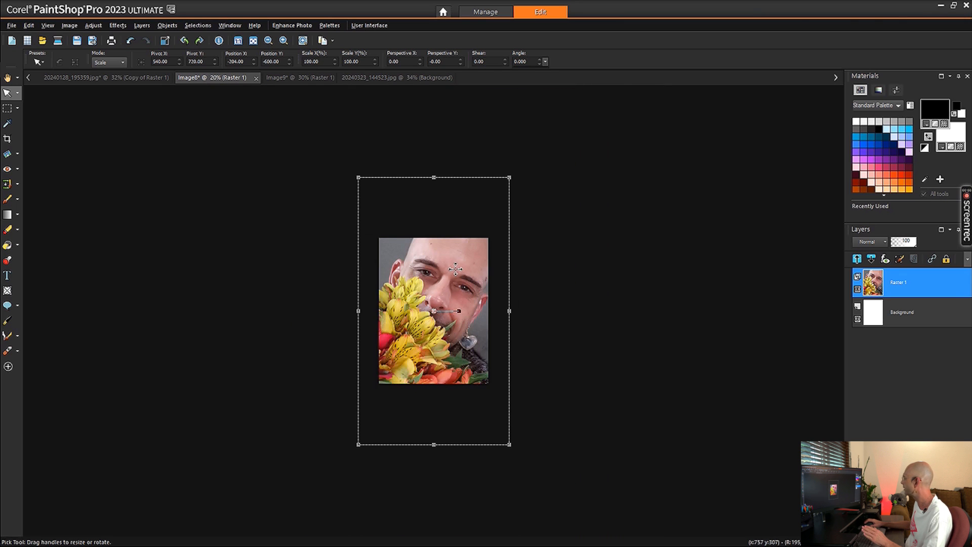
scroll(455, 268, "up", 2)
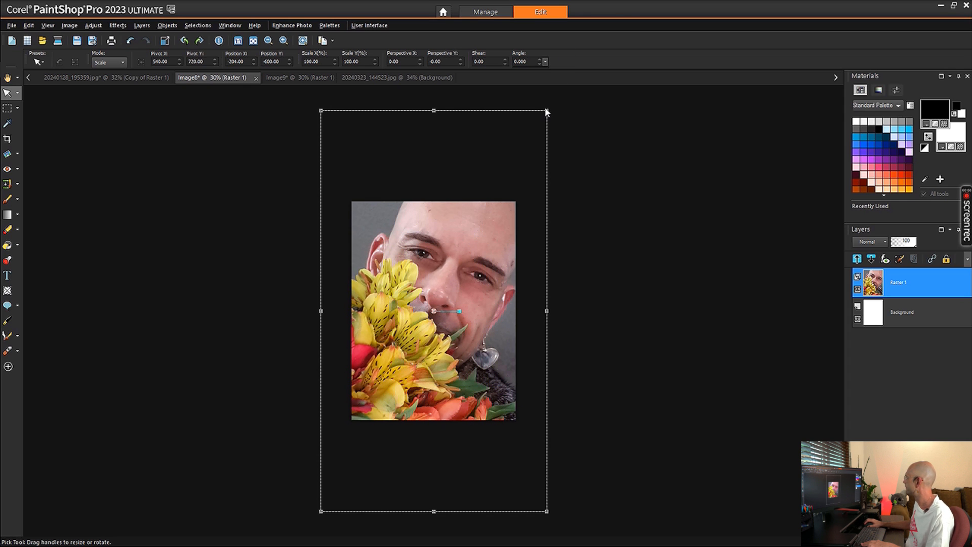
left_click_drag(546, 110, 515, 161)
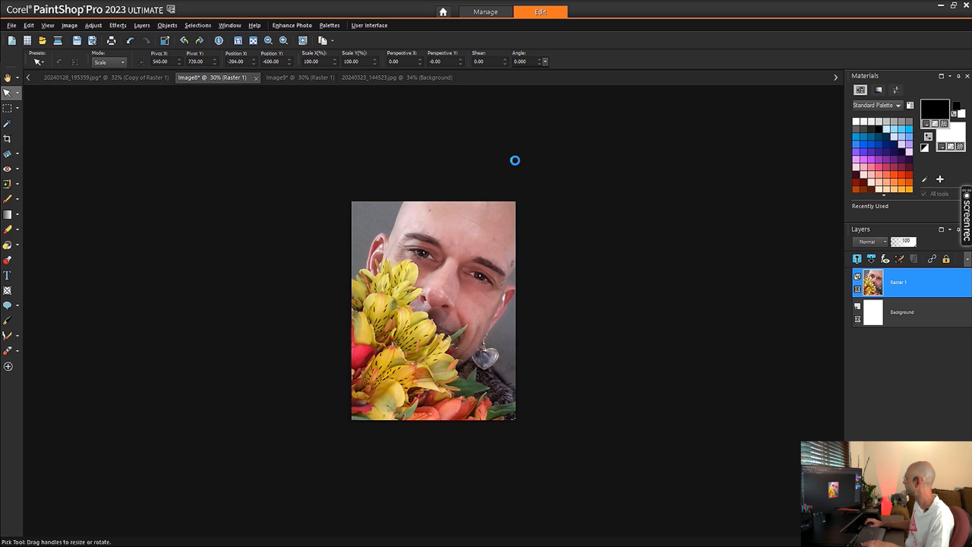
left_click_drag(317, 509, 353, 465)
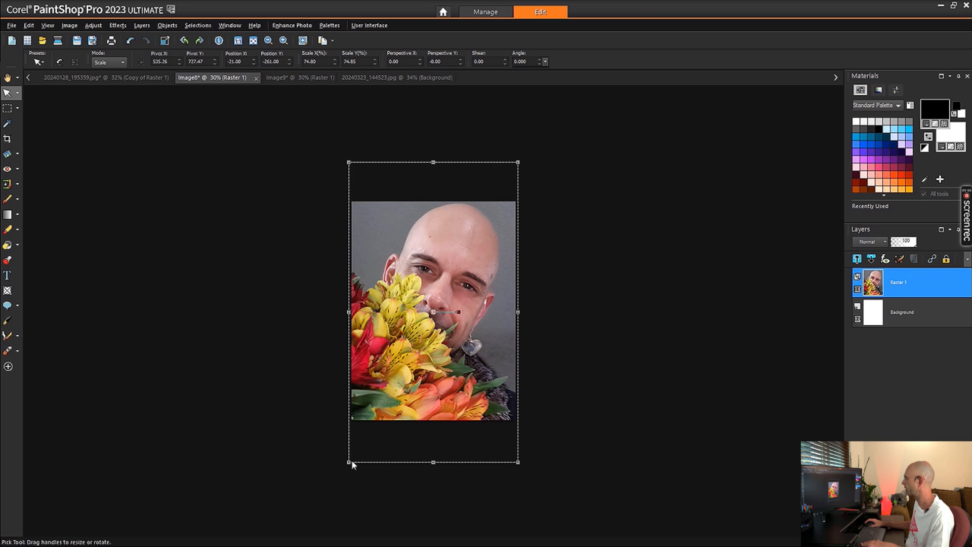
scroll(351, 460, "up", 1)
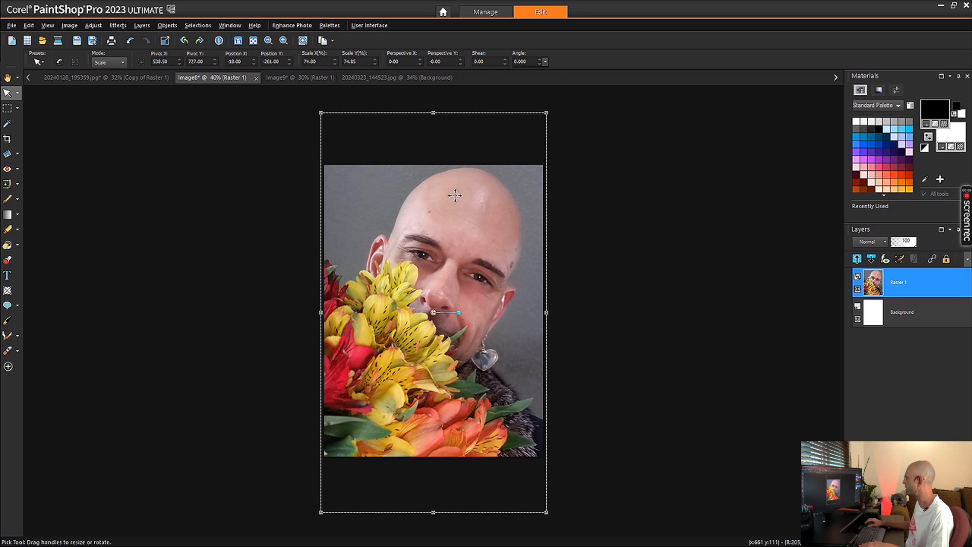
Step: Reposition the scaled portrait on Image8 to about X -26, Y -355, balancing the head against the flowers
left_click_drag(447, 219, 446, 228)
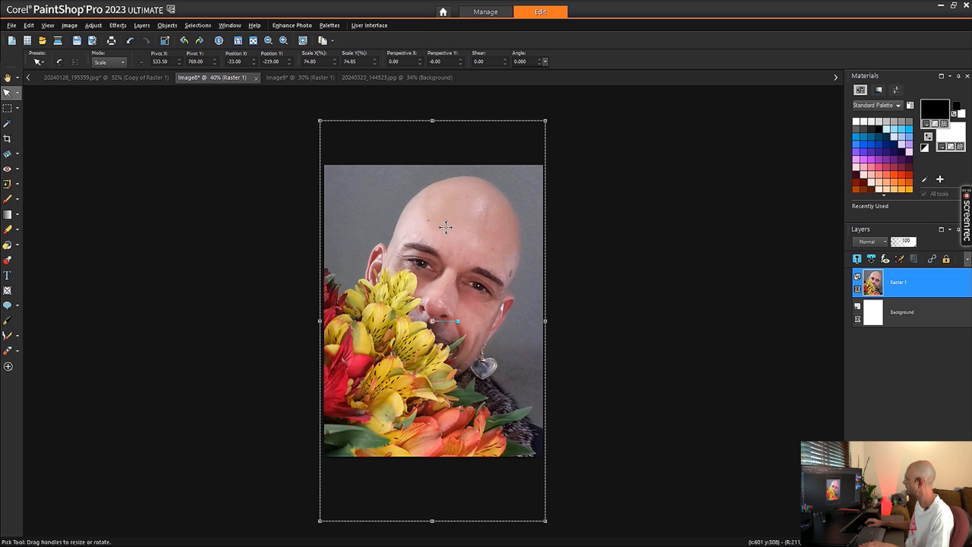
left_click_drag(445, 227, 447, 202)
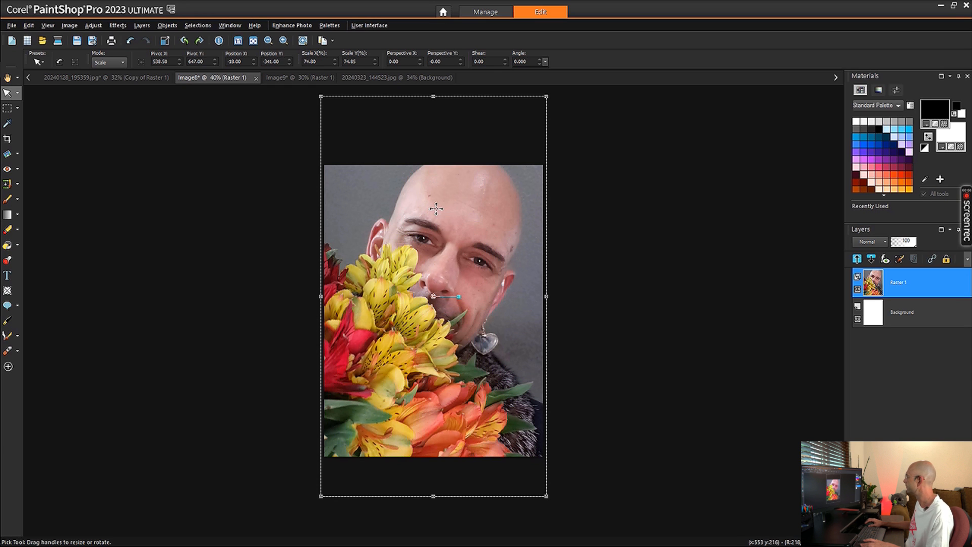
left_click_drag(436, 204, 436, 201)
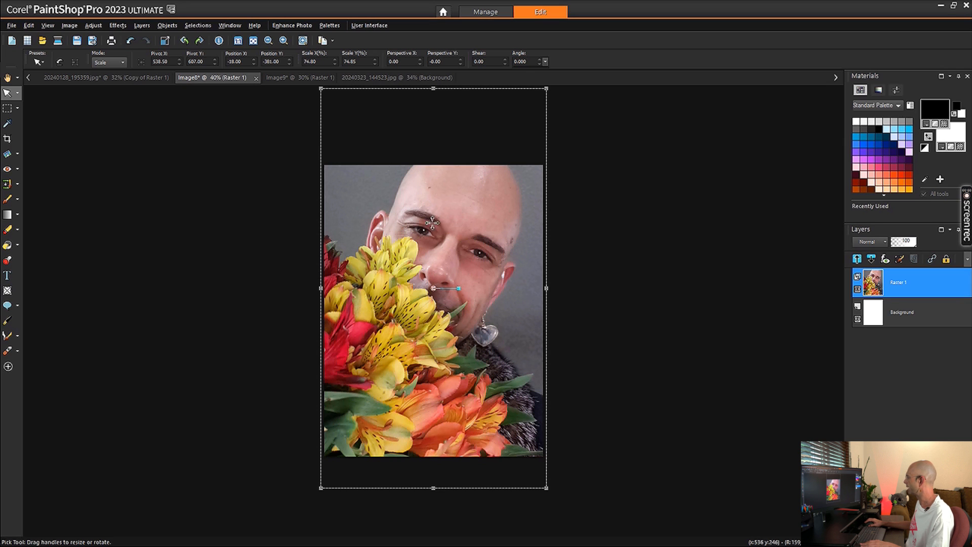
scroll(425, 304, "down", 1)
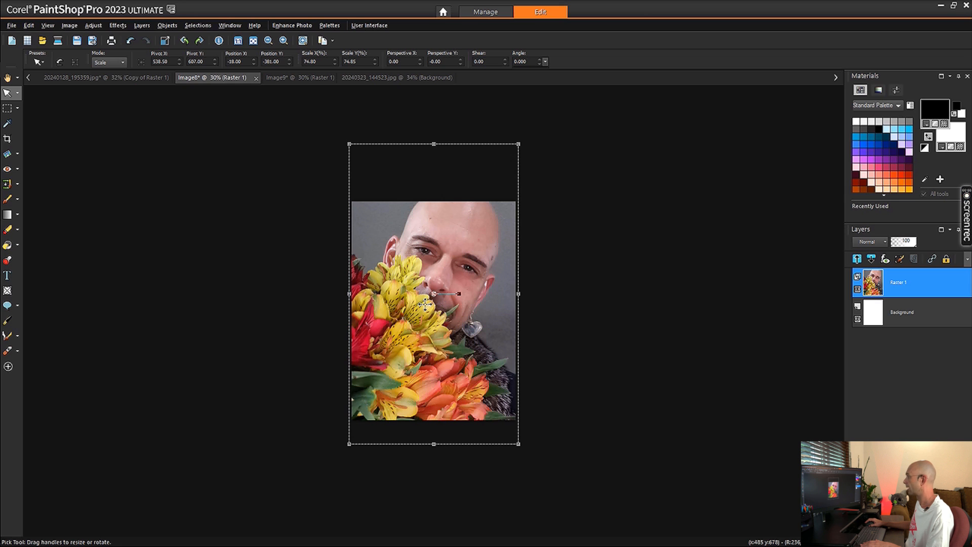
scroll(425, 304, "up", 1)
scroll(431, 309, "up", 1)
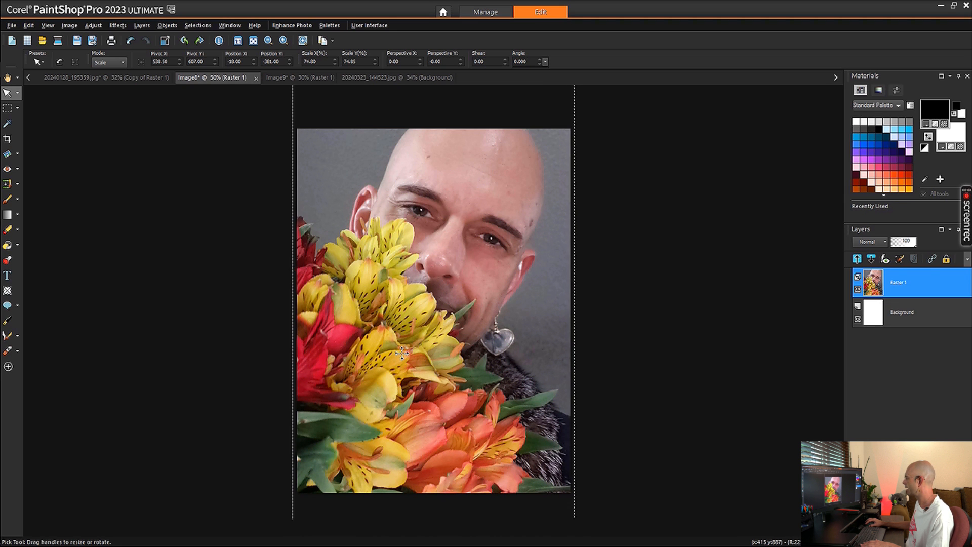
left_click_drag(402, 366, 401, 352)
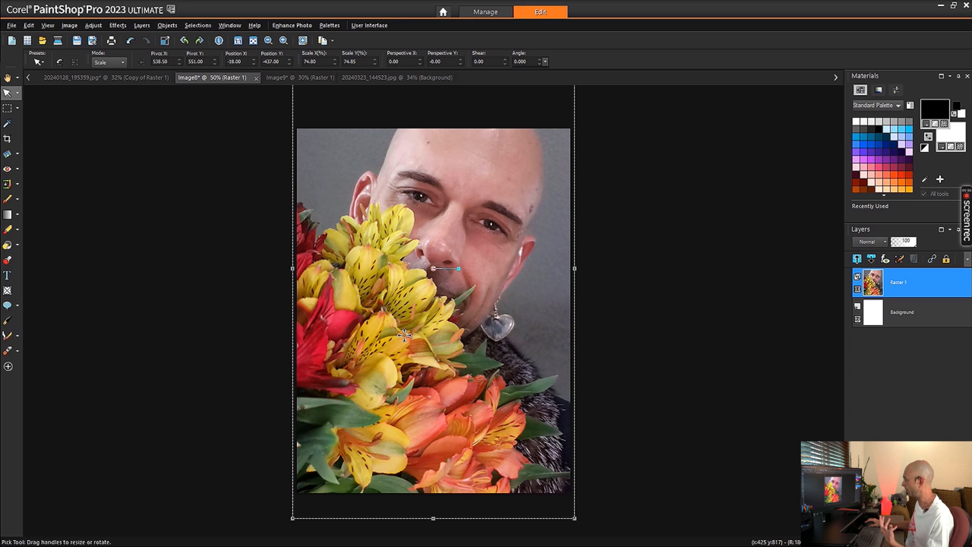
left_click_drag(392, 317, 393, 329)
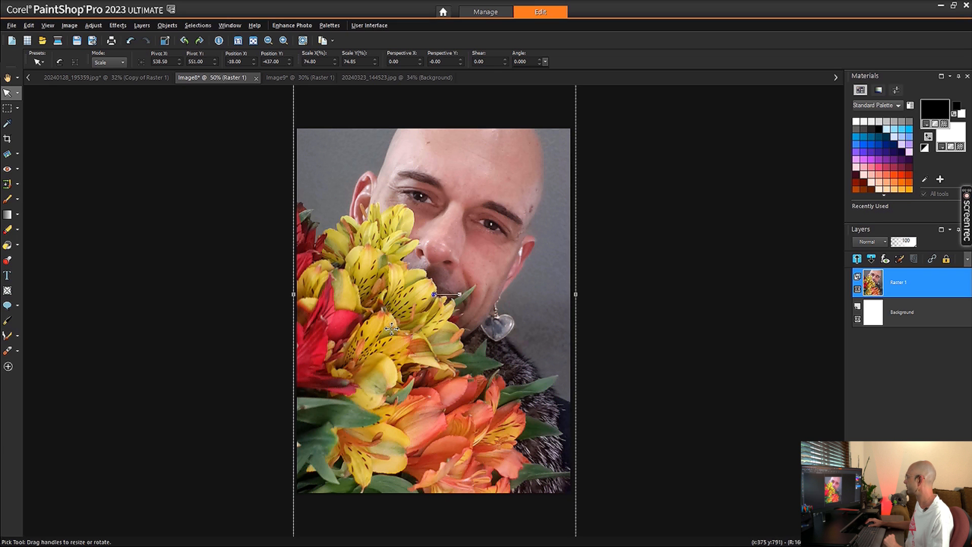
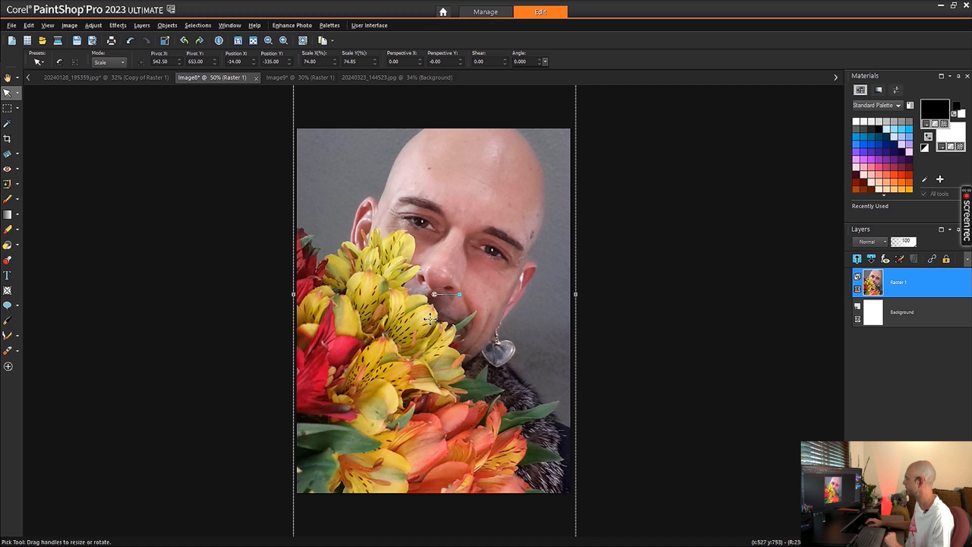
left_click_drag(430, 319, 429, 317)
scroll(430, 317, "down", 1)
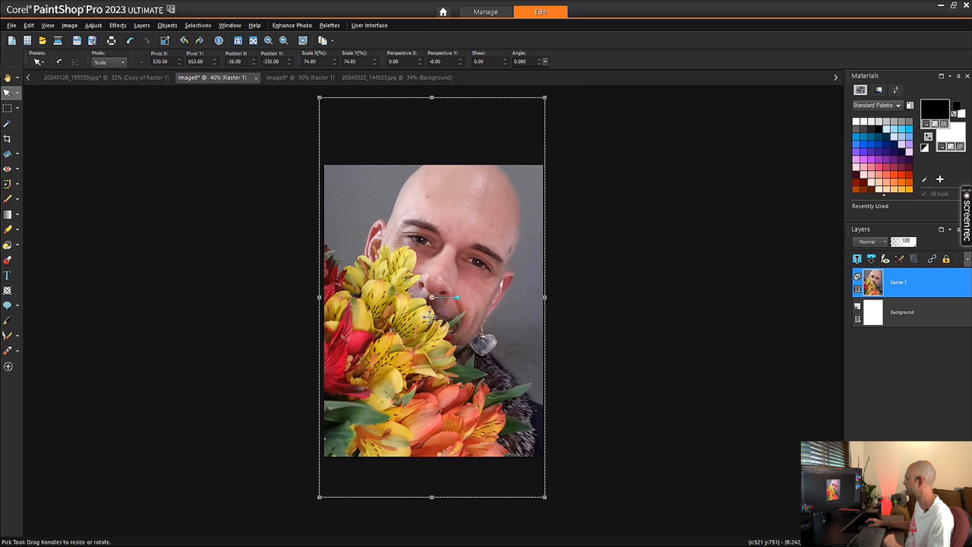
left_click_drag(429, 329, 428, 324)
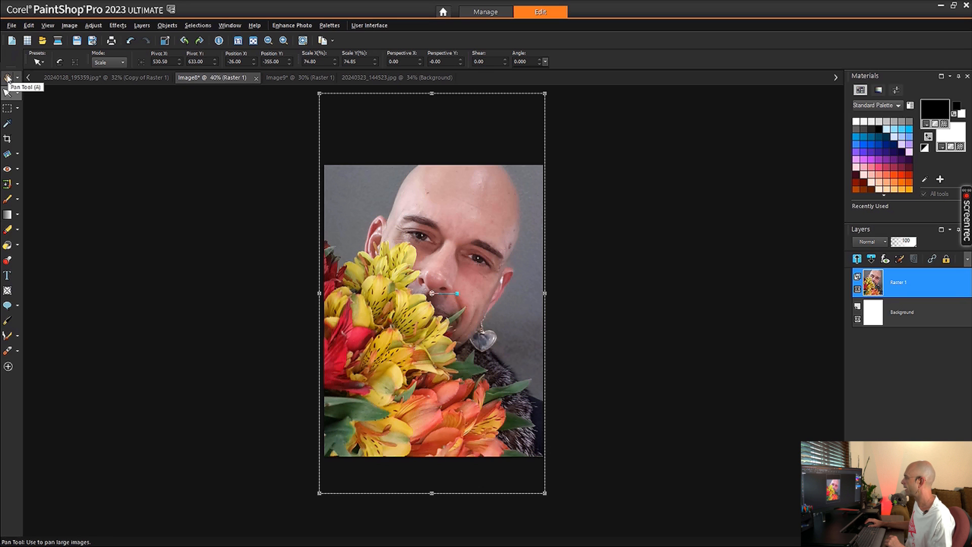
Step: Compare the framing of the portrait on Image8 and Image9 with the original 20240128_195359.jpg
left_click(7, 77)
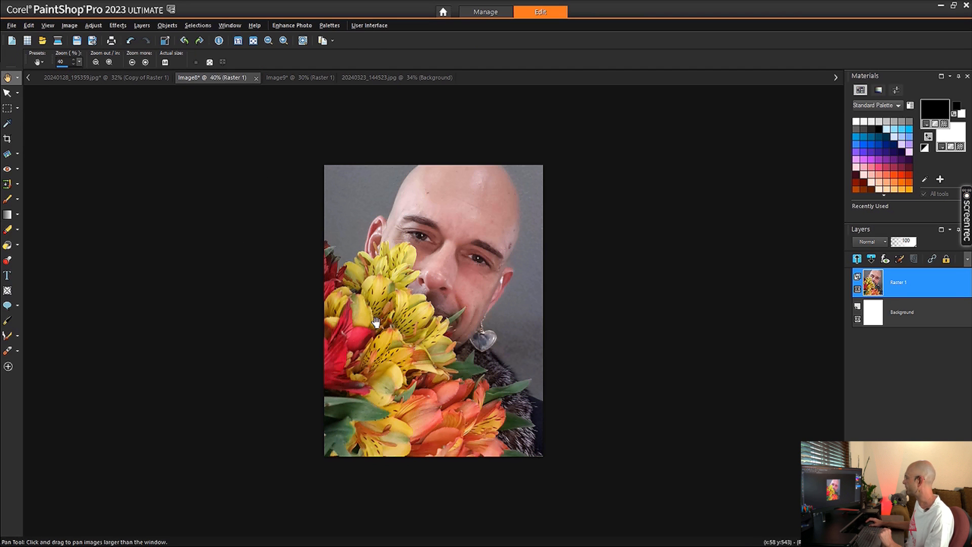
scroll(431, 383, "up", 1)
scroll(253, 364, "up", 1)
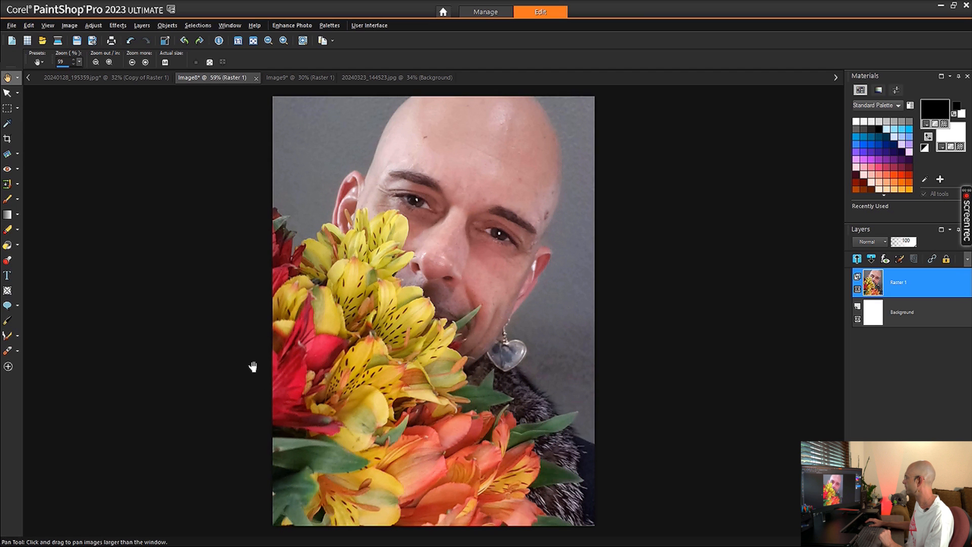
left_click(302, 79)
scroll(306, 272, "up", 2)
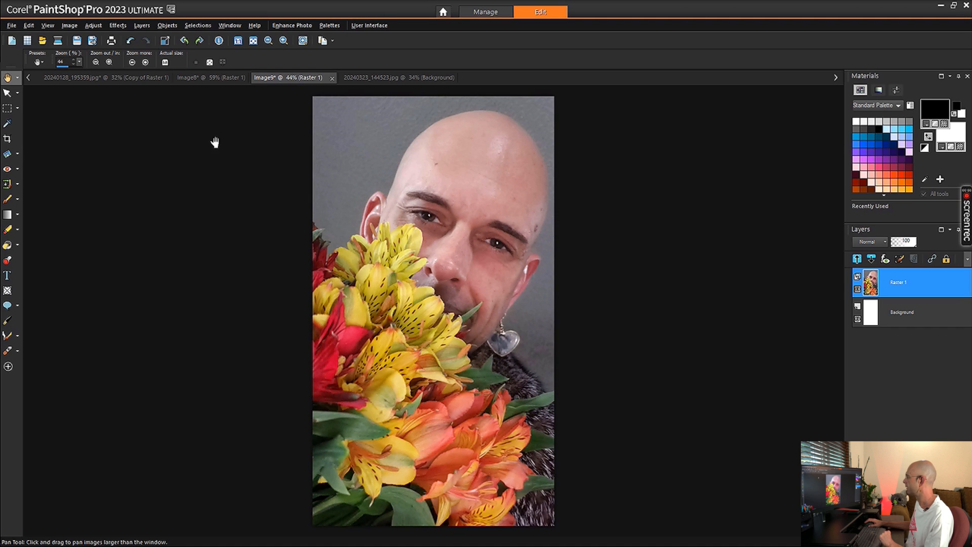
left_click(120, 78)
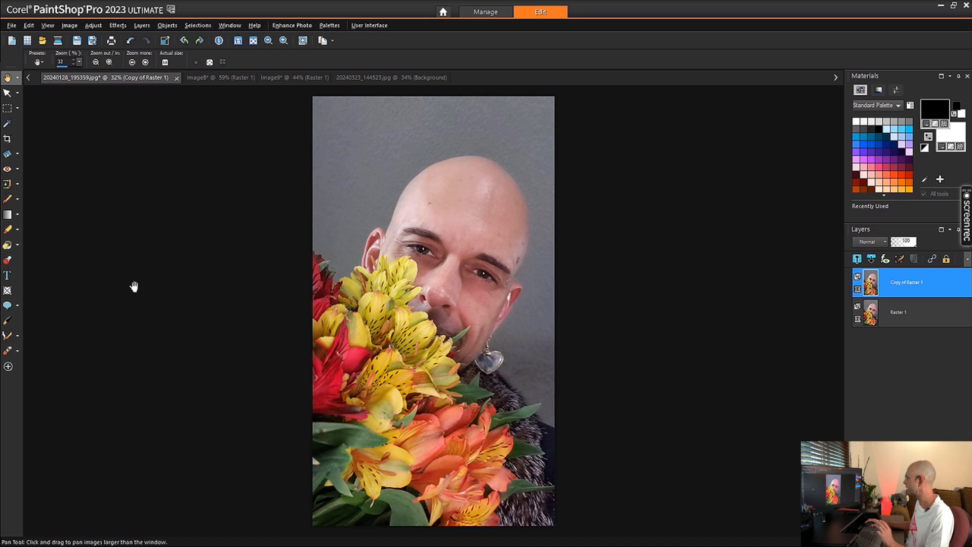
left_click(211, 80)
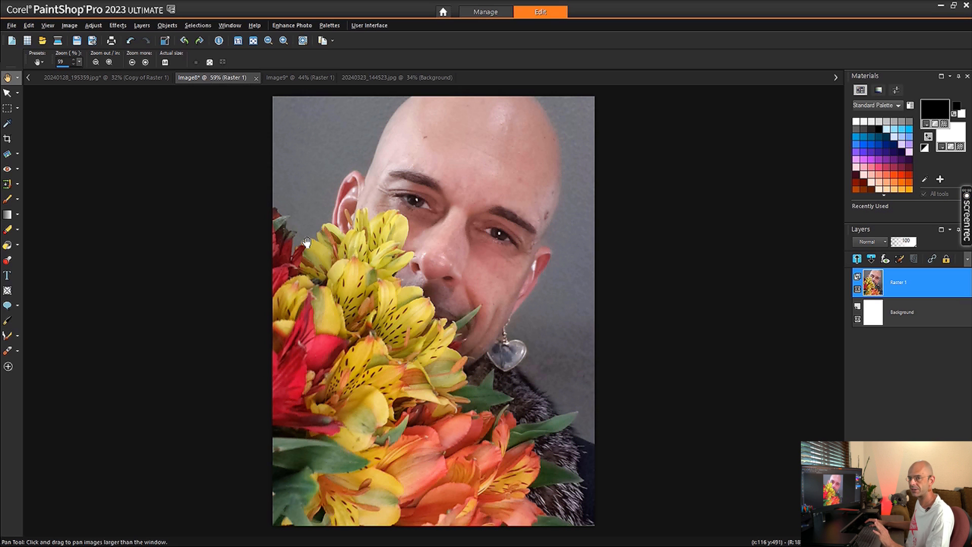
left_click(303, 76)
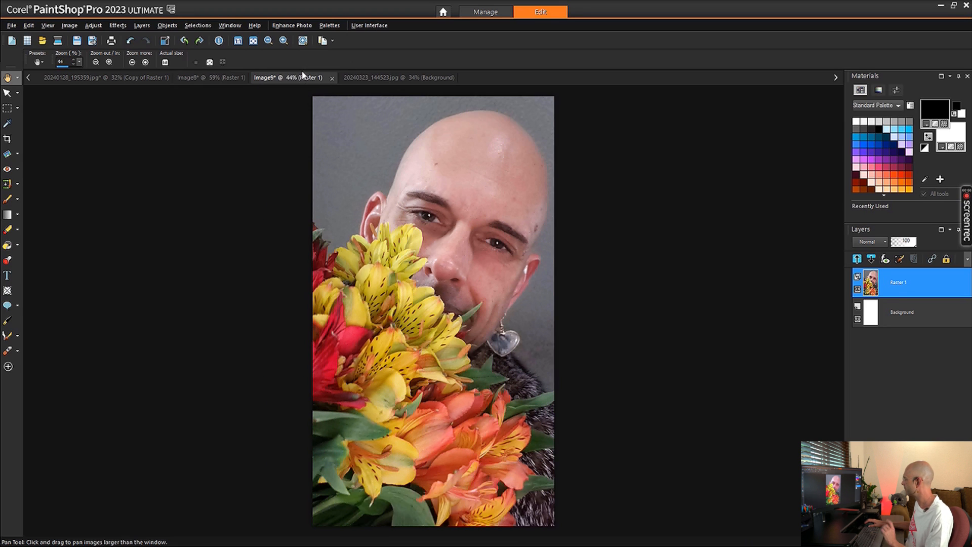
Step: Duplicate the Raster 1 portrait layer in Image8 and rename the copy Cl
left_click(213, 81)
key("k")
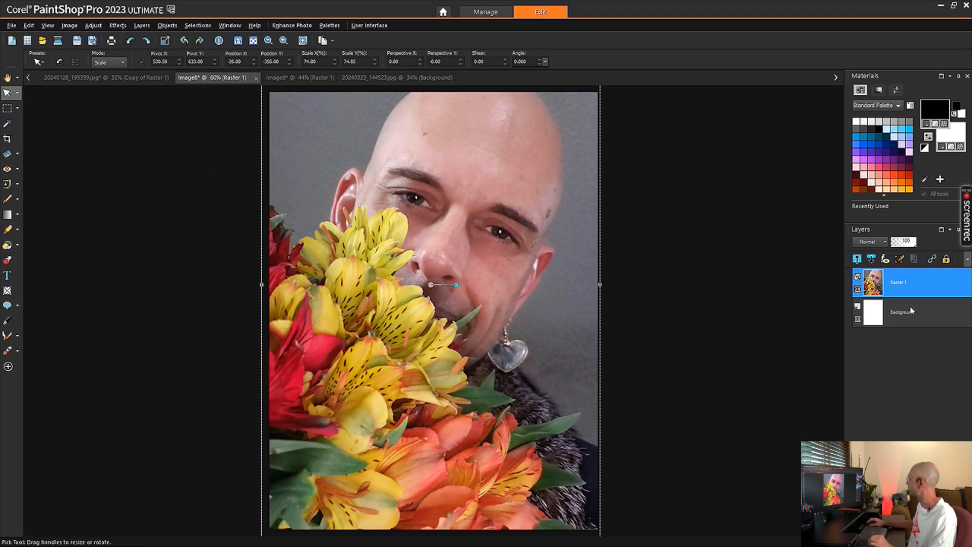
right_click(898, 283)
left_click(885, 306)
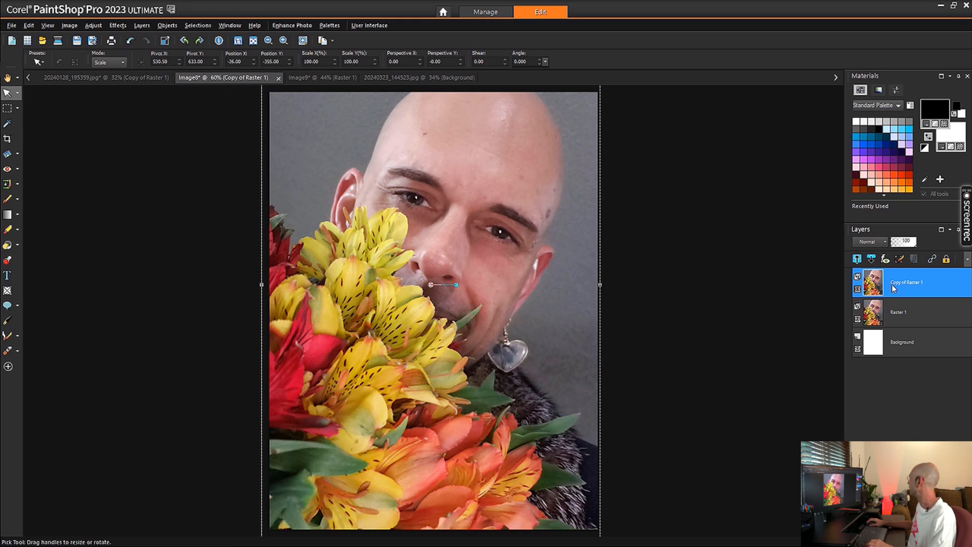
double_click(893, 285)
type("d")
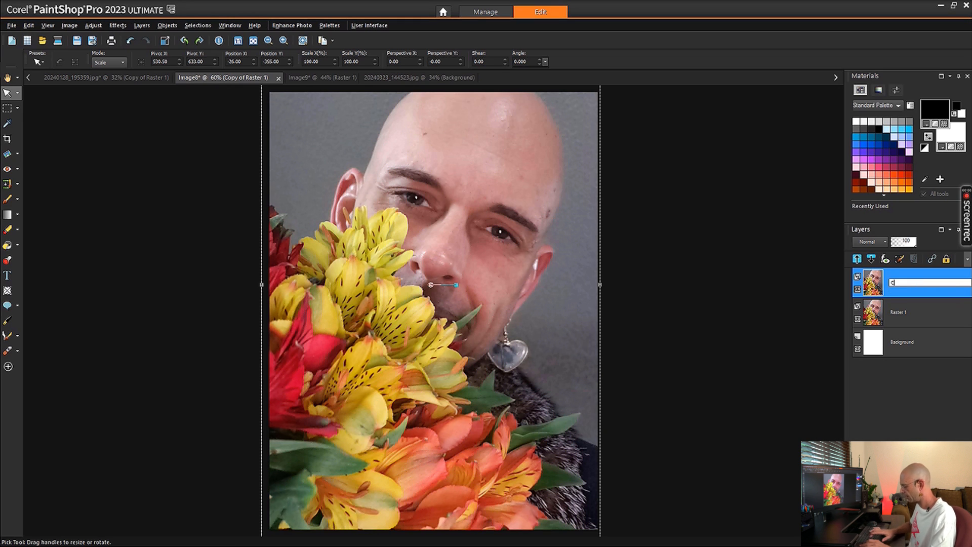
type("l")
key("Return")
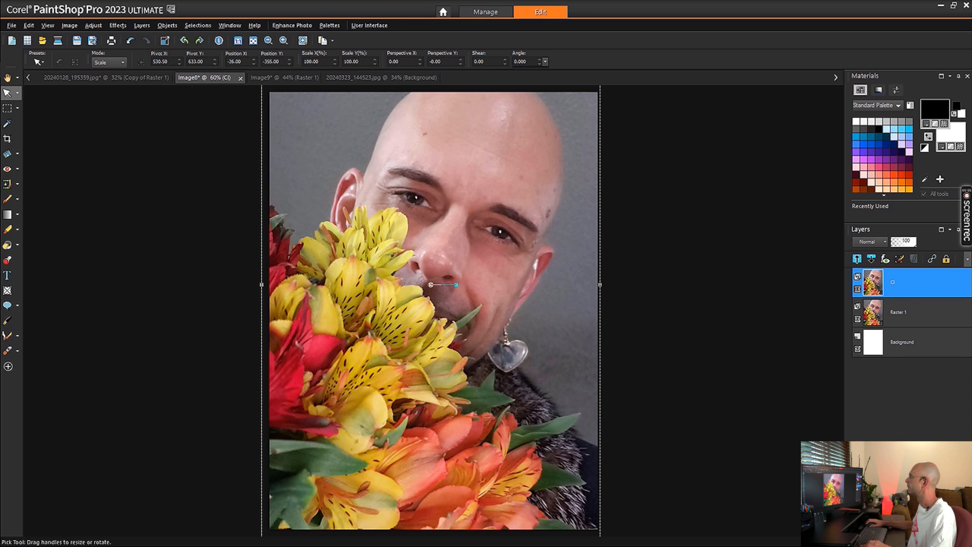
Step: Start a Fill Light/Clarity adjustment on the Cl layer of Image8 with the Default preset
left_click(86, 28)
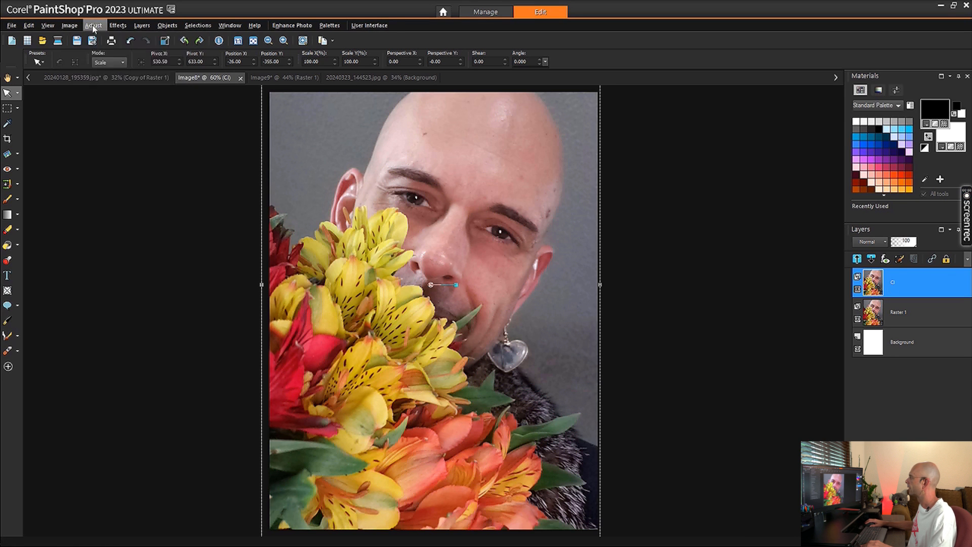
mouse_move(93, 26)
mouse_move(140, 133)
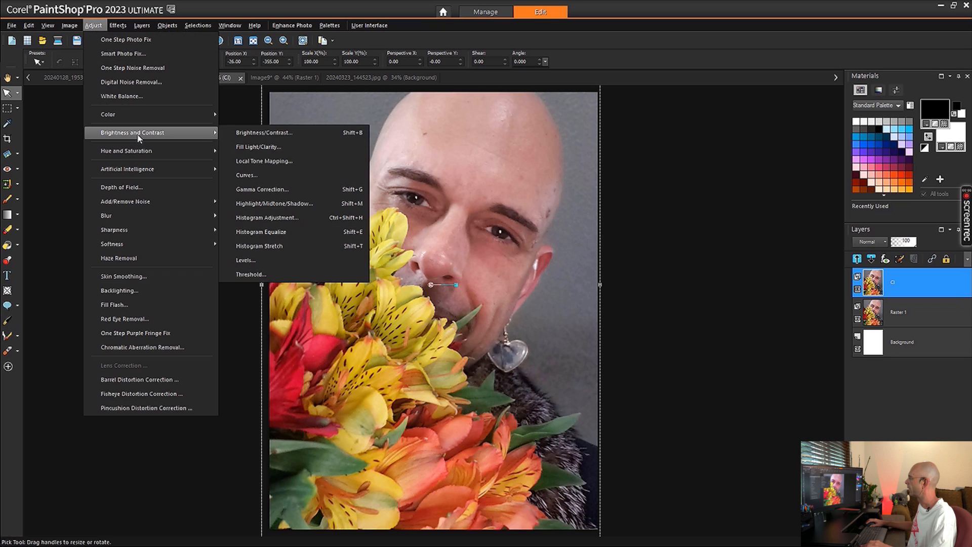
left_click(247, 148)
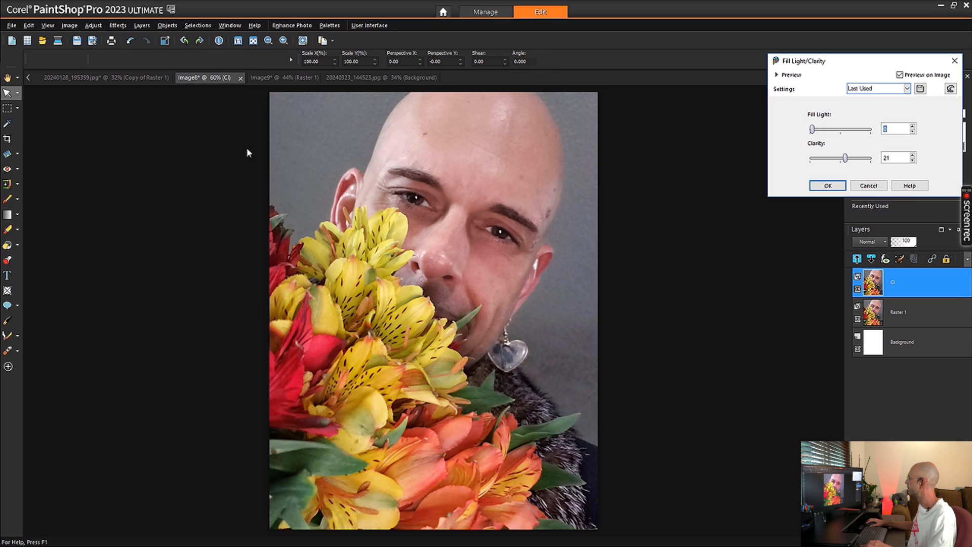
left_click(864, 90)
left_click(803, 128)
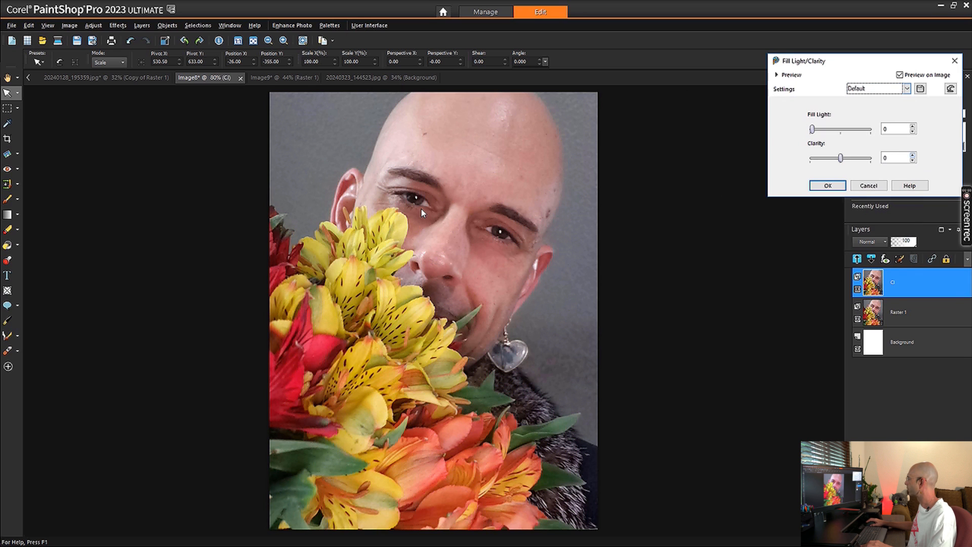
Step: Raise the Clarity of the Cl layer to 16, judging the effect on the face up close
scroll(421, 209, "up", 2)
left_click(913, 155)
left_click(913, 155)
left_click(913, 155)
left_click(914, 156)
left_click(914, 155)
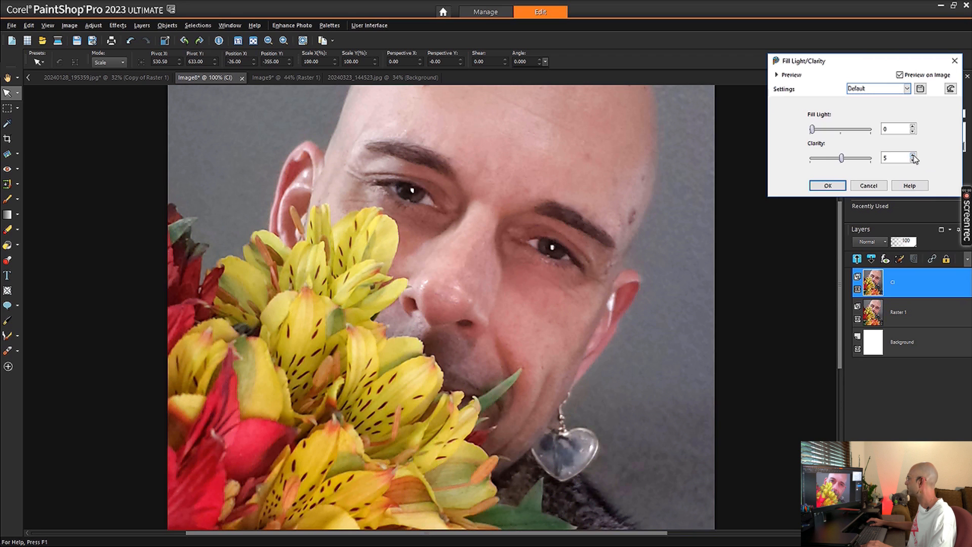
left_click(913, 156)
left_click(913, 155)
left_click(913, 155)
left_click(914, 156)
left_click(914, 155)
Step: Try a Fill Light of 13 on the Cl layer and check it across the whole portrait
left_click(913, 127)
left_click(913, 127)
left_click(913, 127)
left_click(912, 127)
left_click(913, 127)
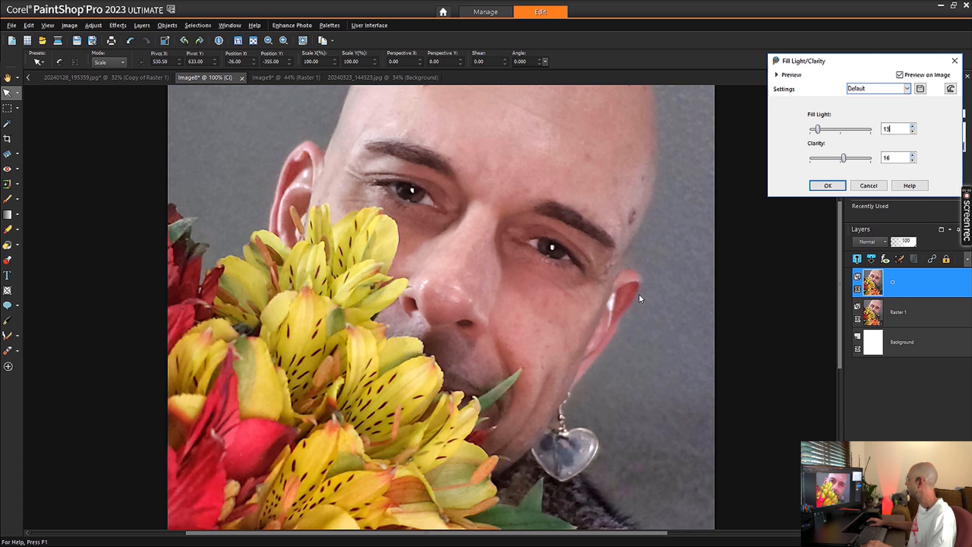
scroll(642, 285, "down", 3)
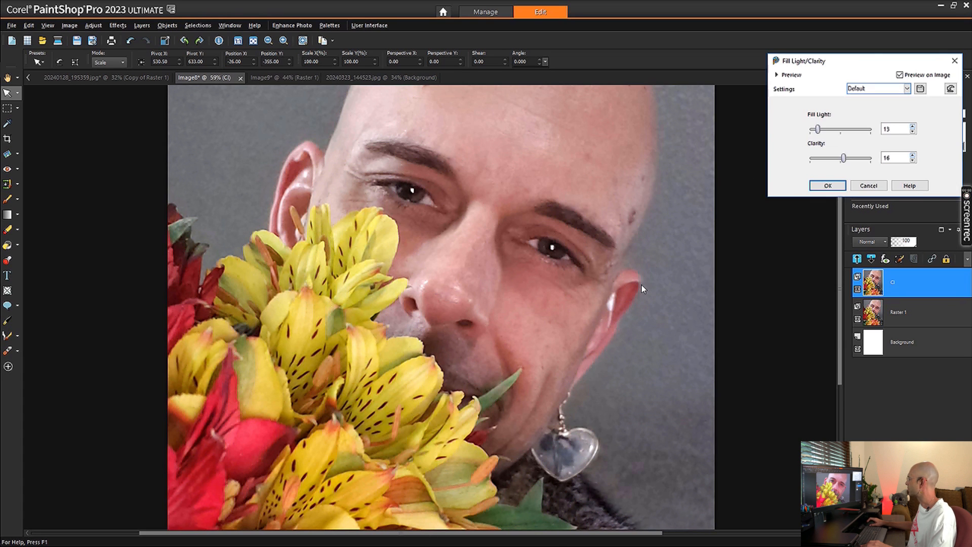
scroll(641, 283, "down", 1)
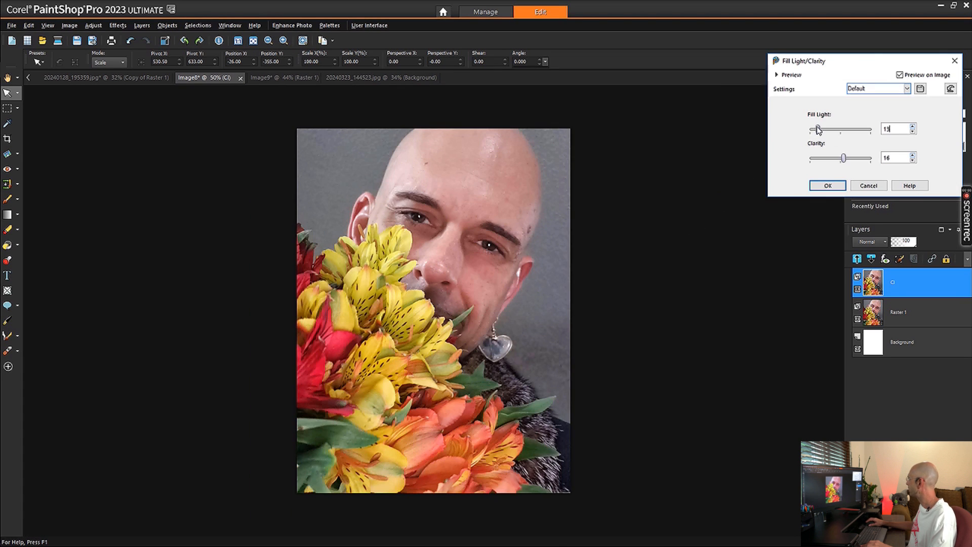
Step: Set Fill Light back to 0 and apply the Fill Light/Clarity adjustment to the Cl layer
left_click_drag(819, 130, 800, 134)
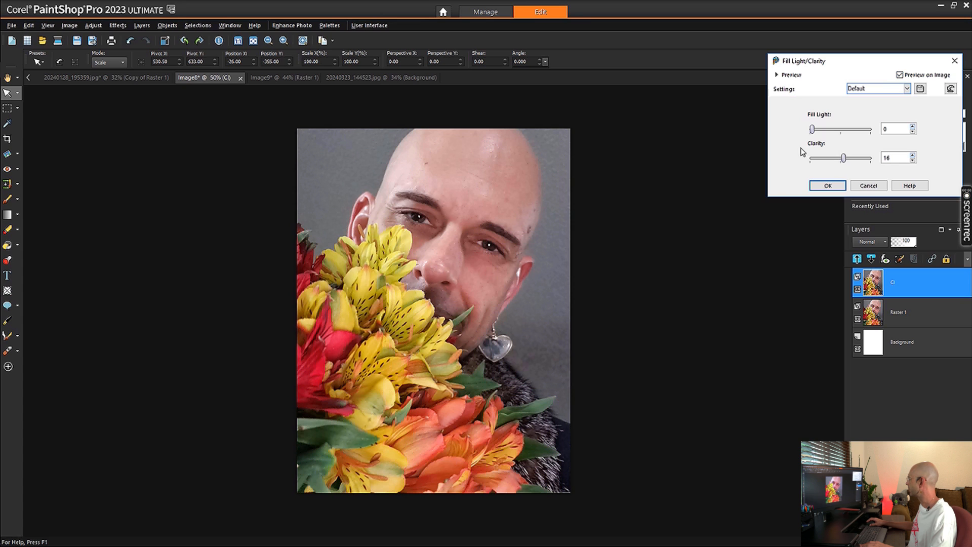
left_click(819, 186)
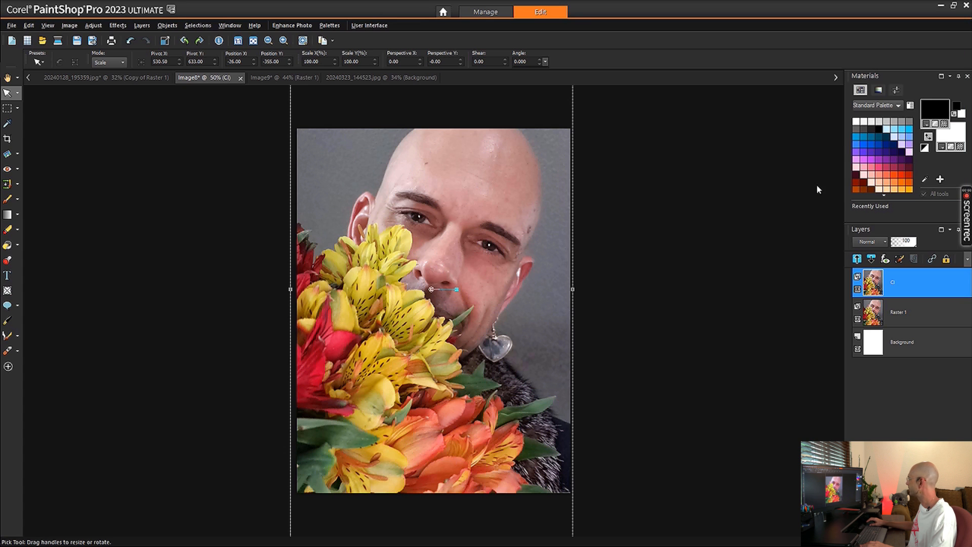
Step: Duplicate the Cl layer and rename the copy Vi
right_click(896, 284)
left_click(895, 308)
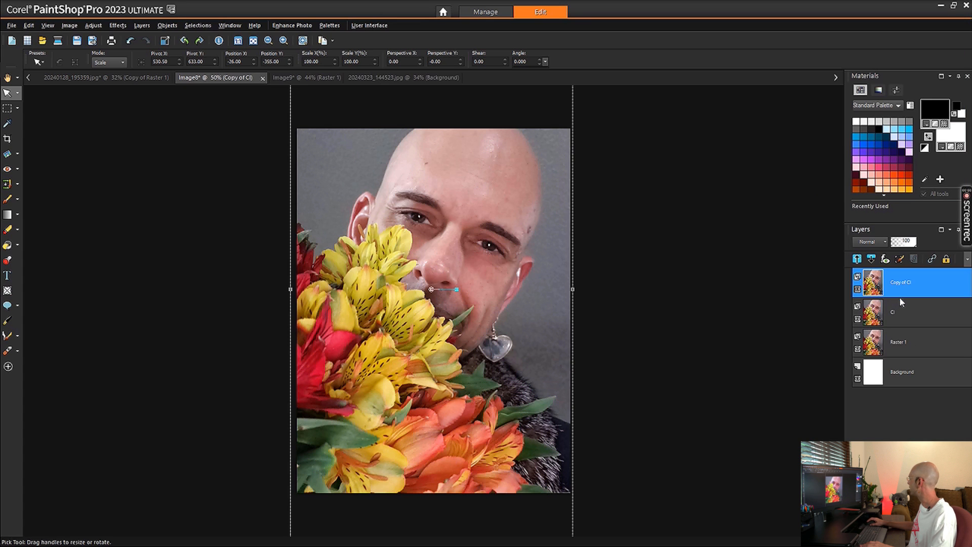
left_click(902, 283)
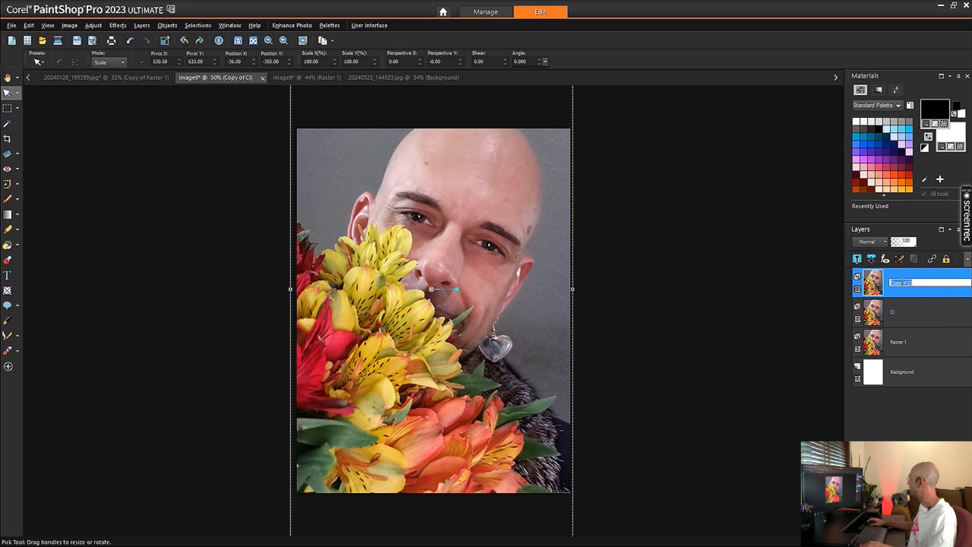
type("Vi")
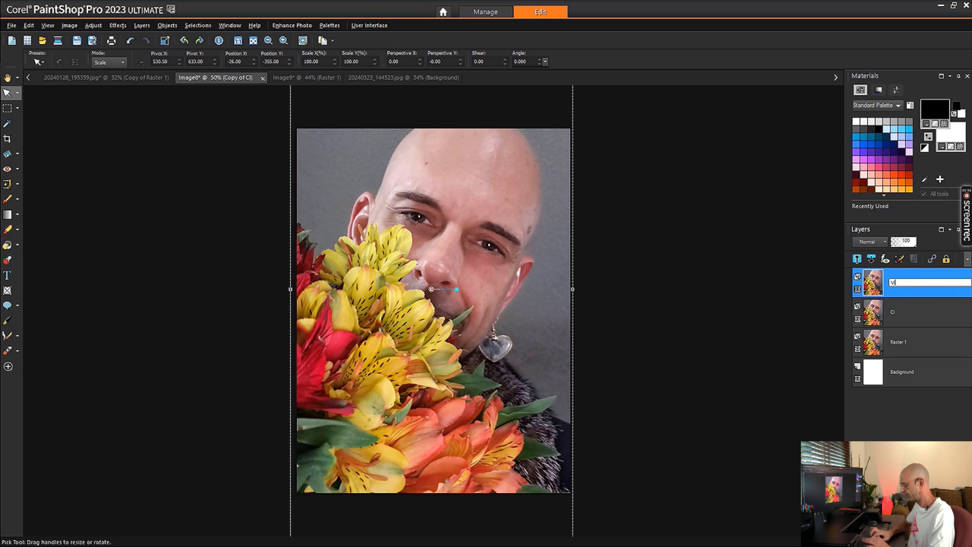
key("Return")
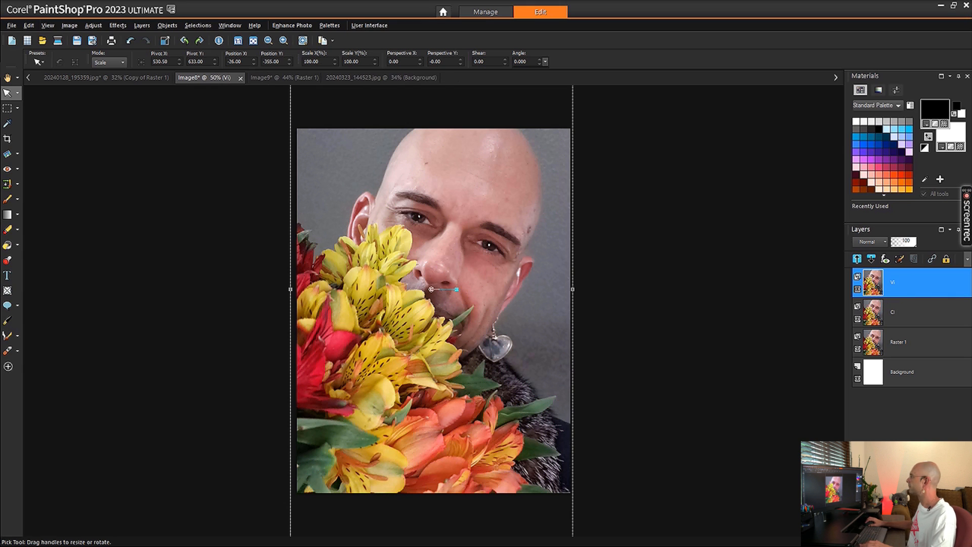
Step: Start a Vibrancy adjustment on the Vi layer with the Default preset
left_click(93, 25)
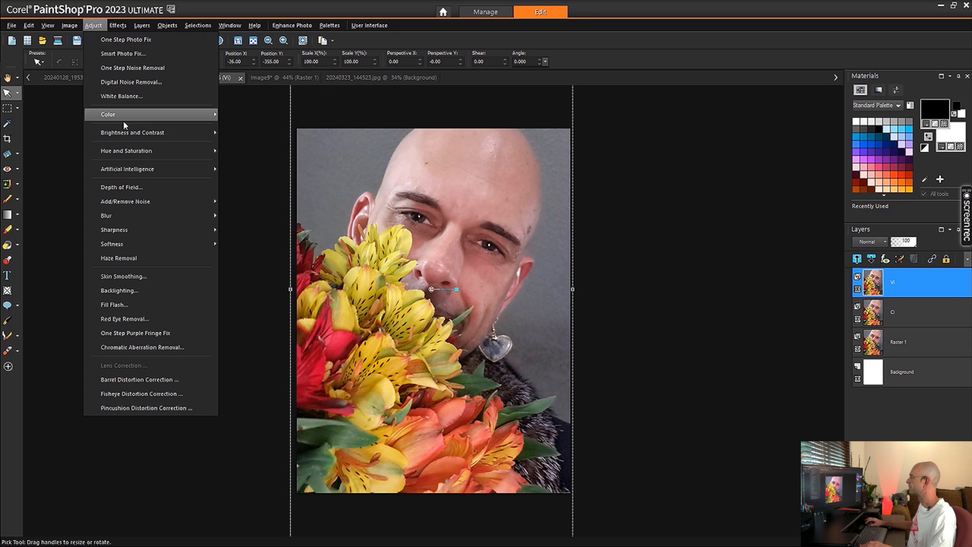
mouse_move(130, 133)
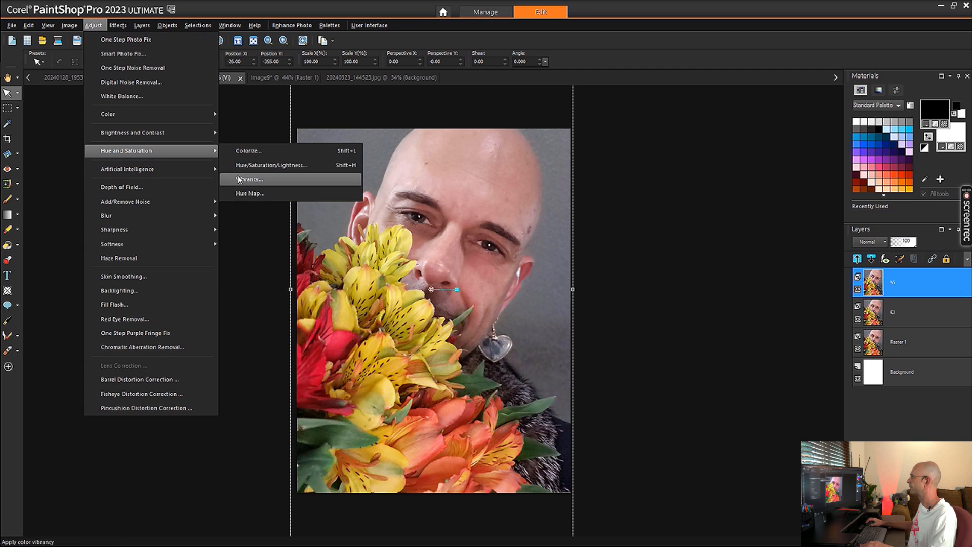
left_click(239, 177)
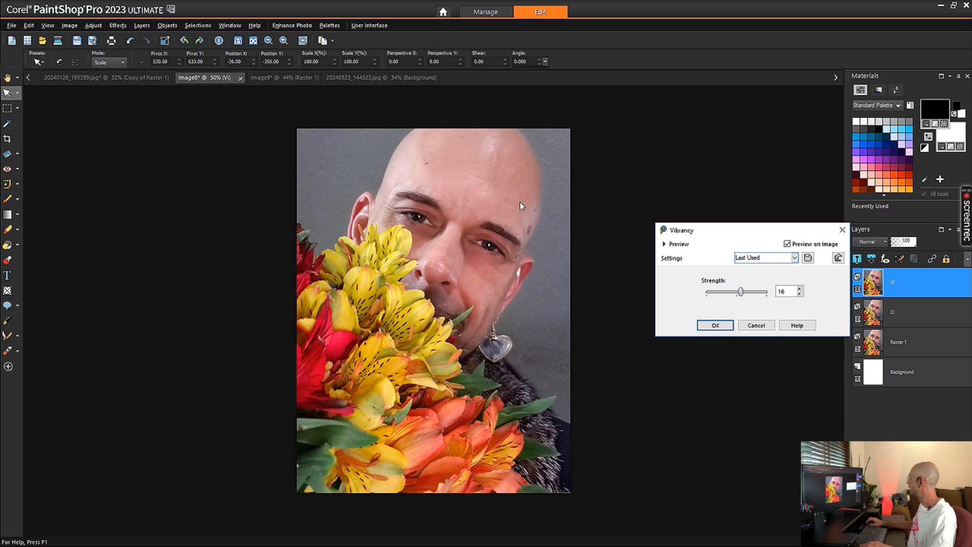
left_click(773, 259)
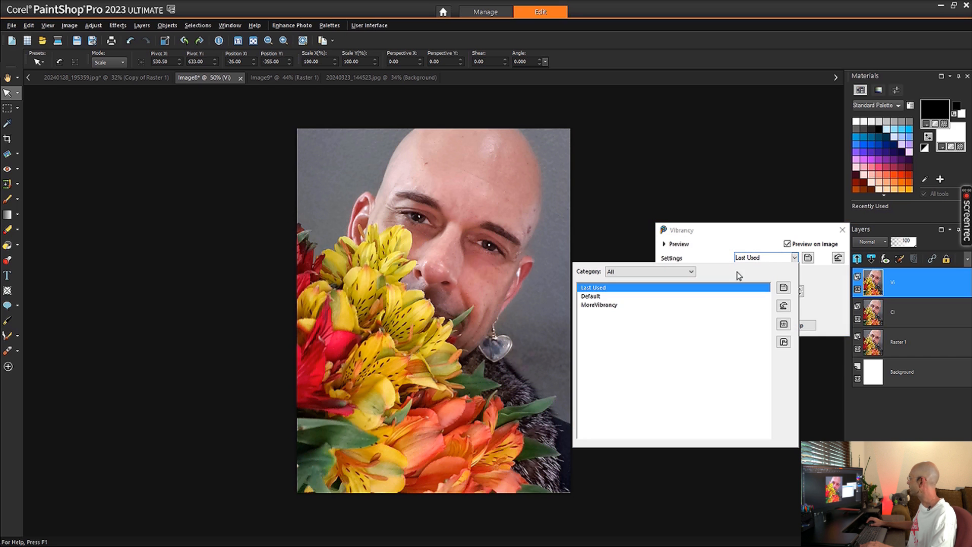
left_click(642, 296)
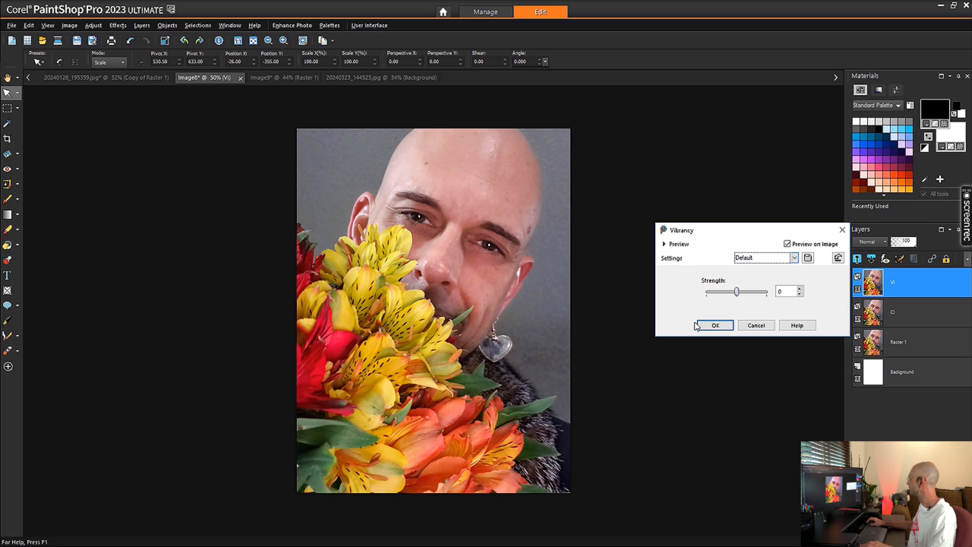
Step: Try increasing Vibrancy strengths on the Vi layer up to 29, comparing with the unadjusted image along the way
left_click(800, 289)
left_click(800, 289)
left_click(800, 289)
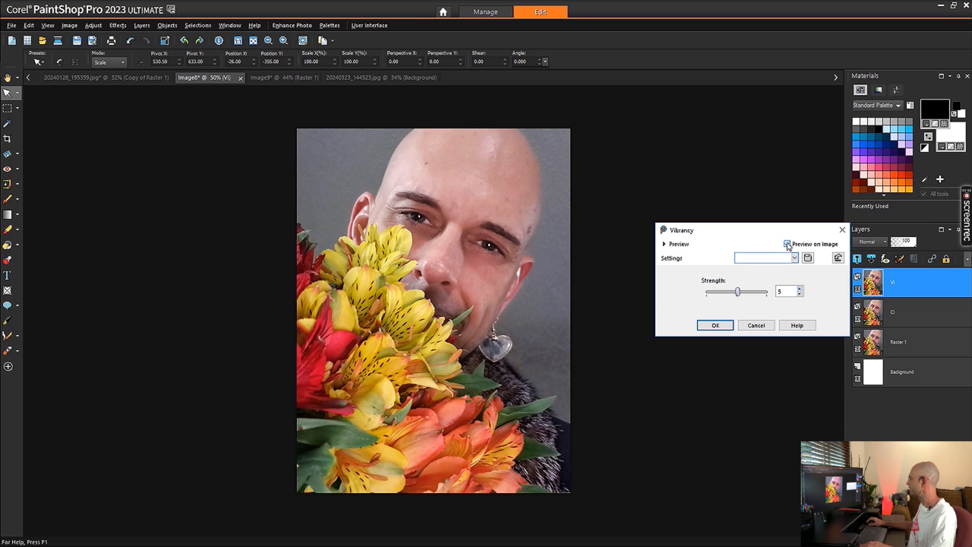
left_click(801, 289)
left_click(801, 289)
left_click(800, 289)
left_click(787, 243)
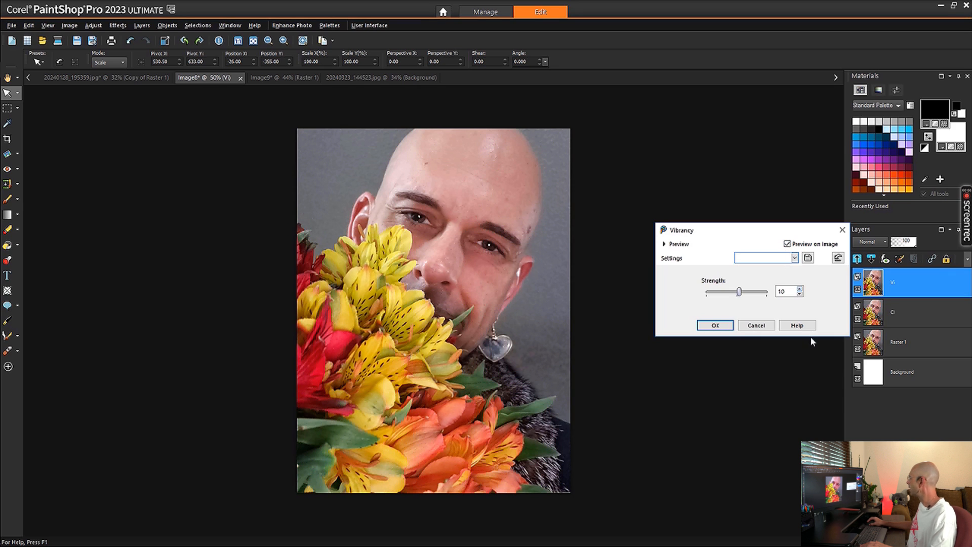
left_click(800, 289)
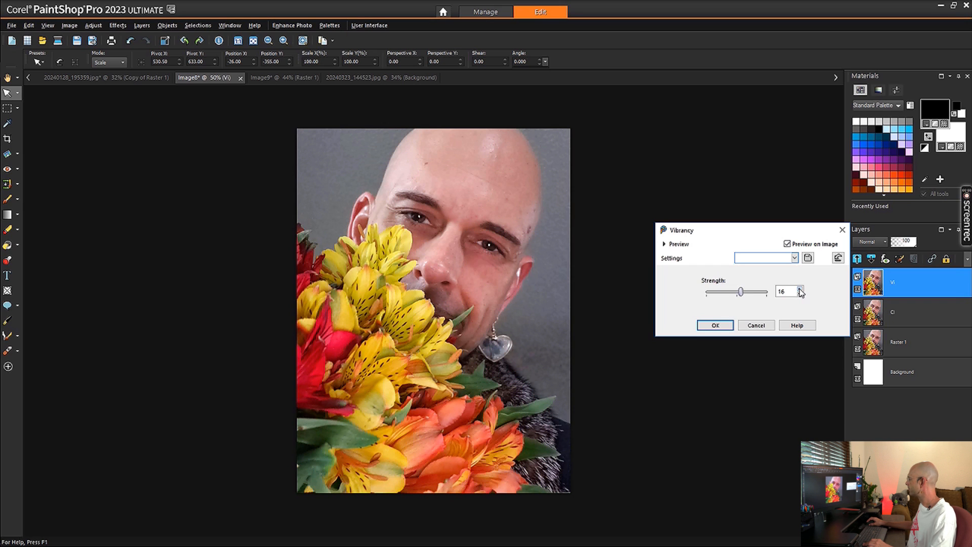
left_click(800, 289)
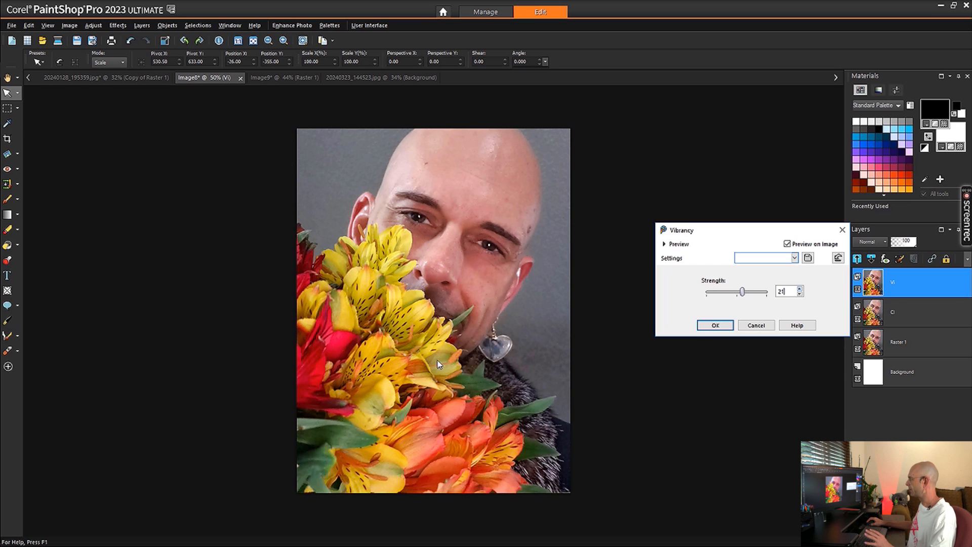
left_click(800, 289)
left_click(800, 289)
left_click(800, 289)
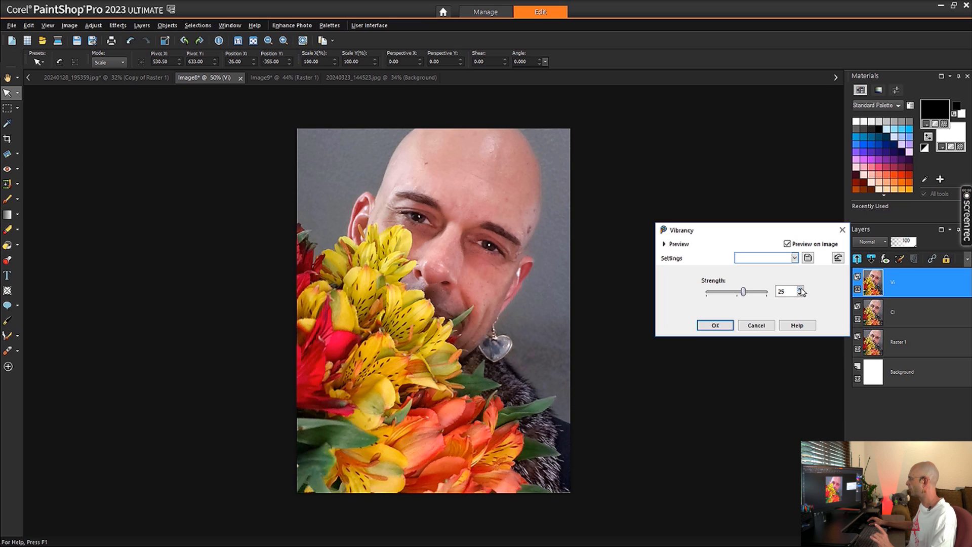
left_click(801, 289)
left_click(801, 288)
left_click(801, 289)
left_click(801, 288)
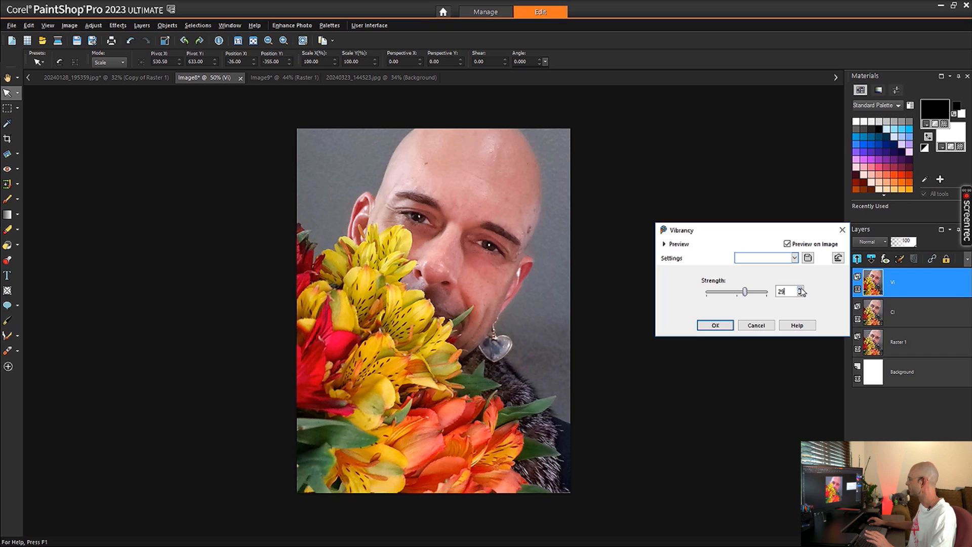
Step: Set the Vibrancy strength to 24 and apply the adjustment to the Vi layer
left_click(801, 294)
left_click(801, 294)
left_click(800, 295)
left_click(800, 294)
left_click(800, 295)
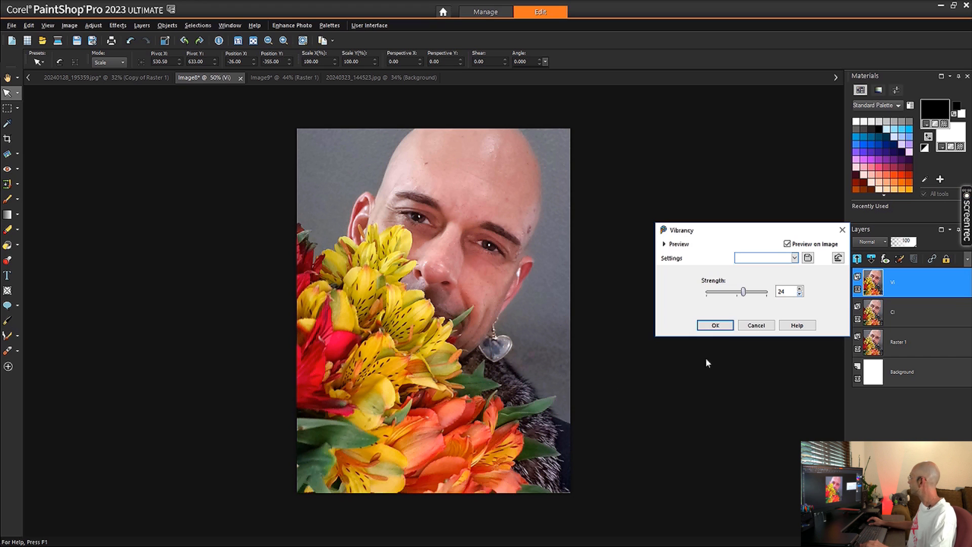
left_click(721, 328)
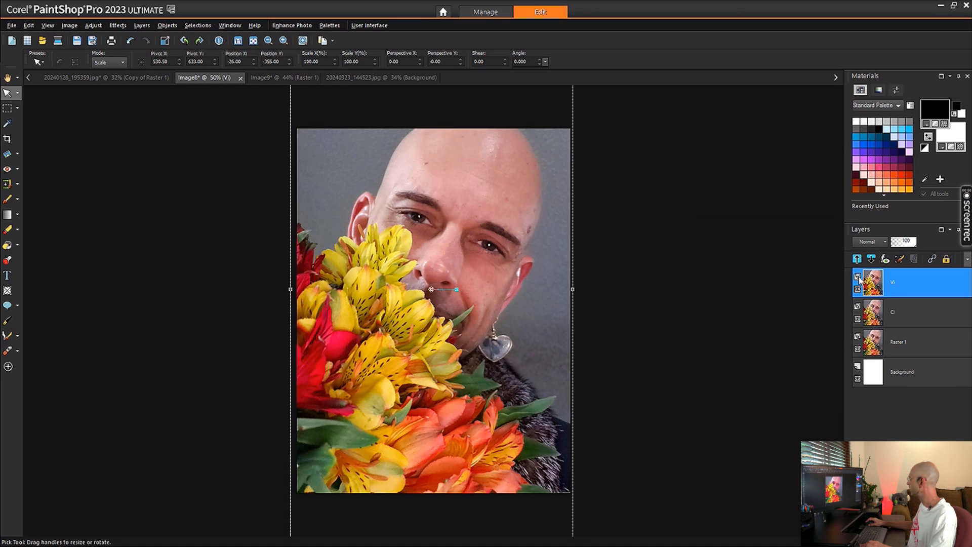
Step: Duplicate the Vi layer and rename the copy Sat
right_click(893, 286)
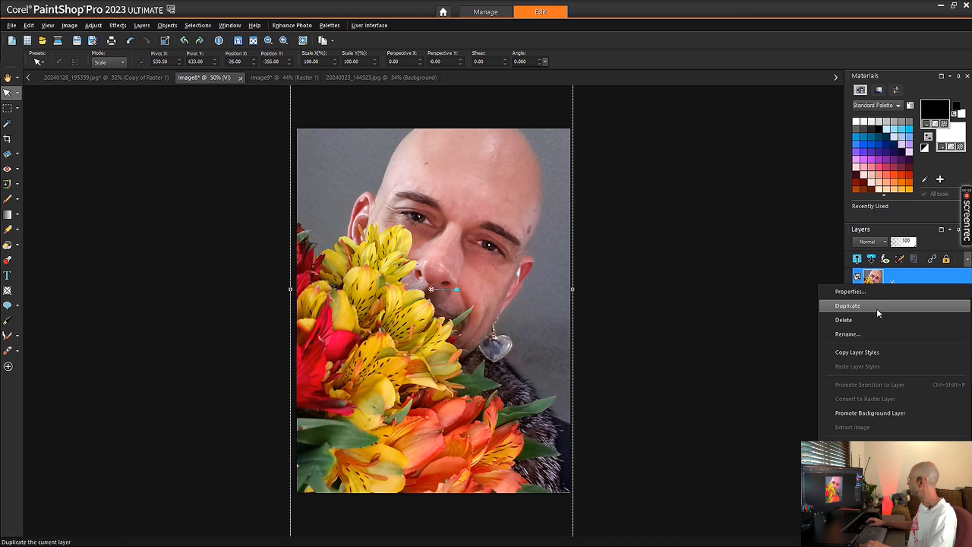
left_click(876, 307)
double_click(910, 281)
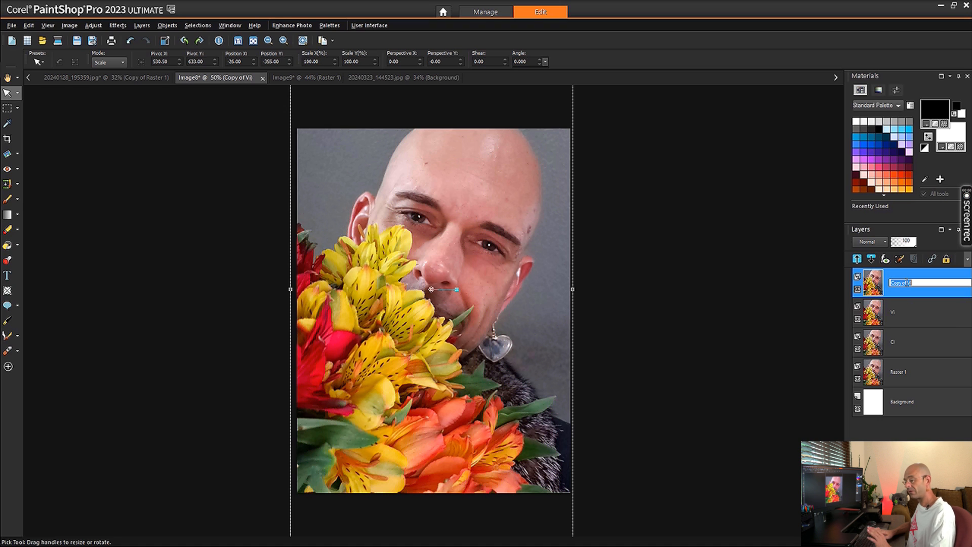
type("Sat")
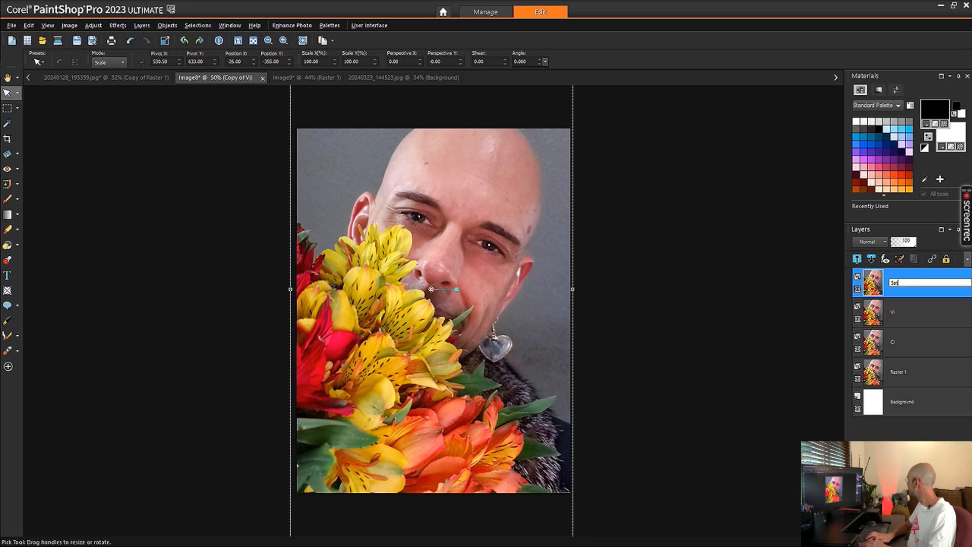
key("Return")
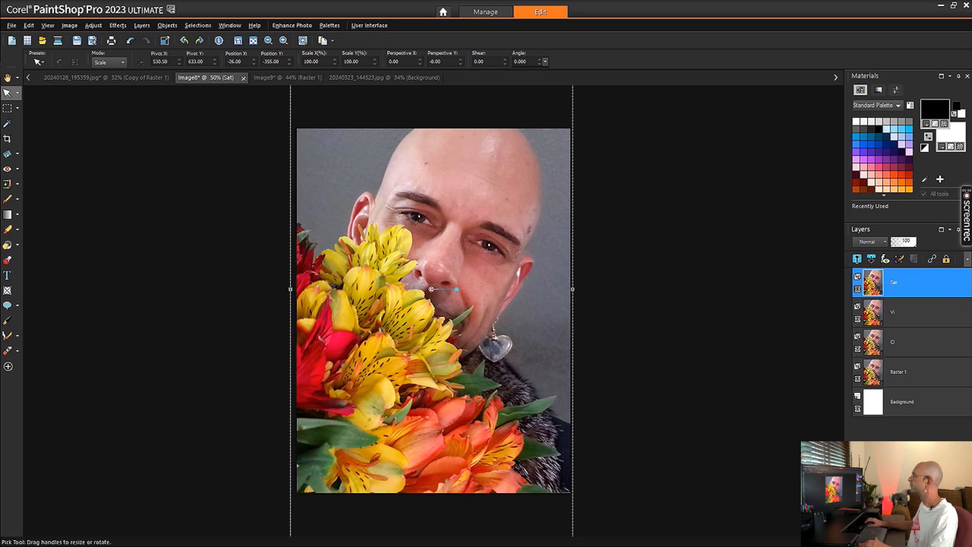
Step: Start a Hue/Saturation/Lightness adjustment on the Sat layer with the Default preset
left_click(95, 24)
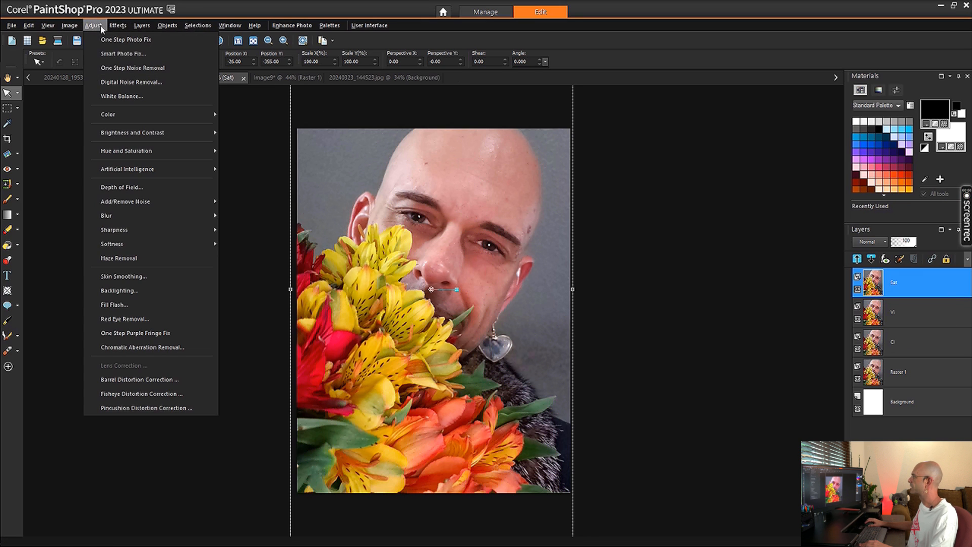
mouse_move(157, 150)
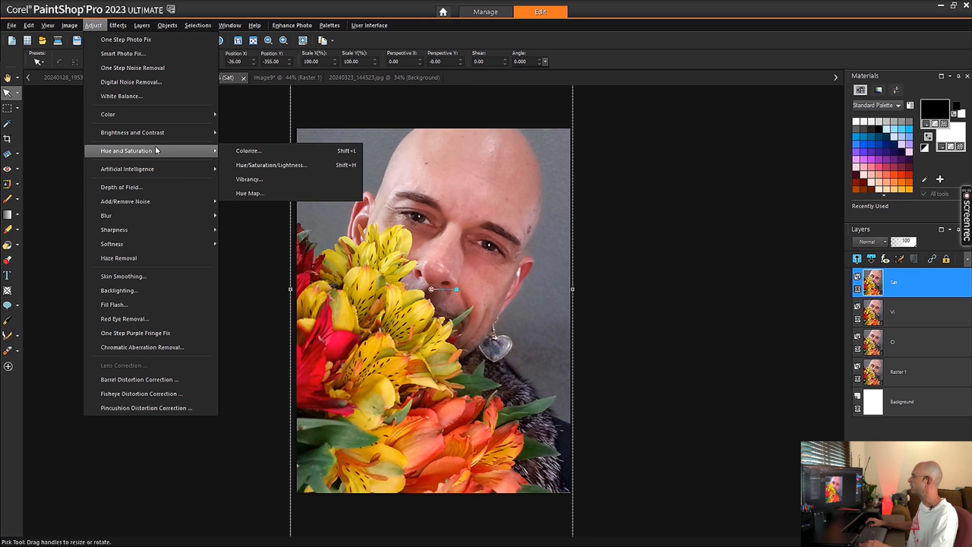
left_click(263, 170)
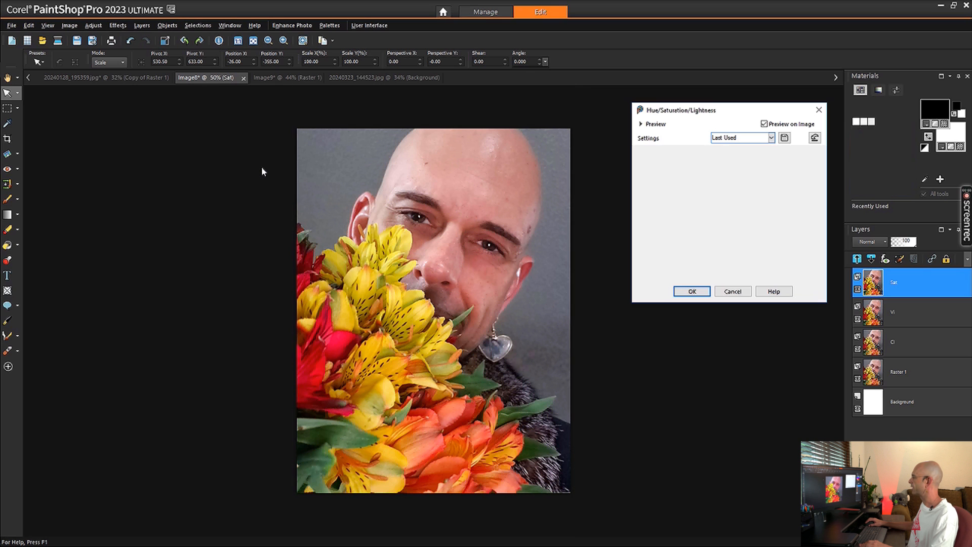
left_click(750, 138)
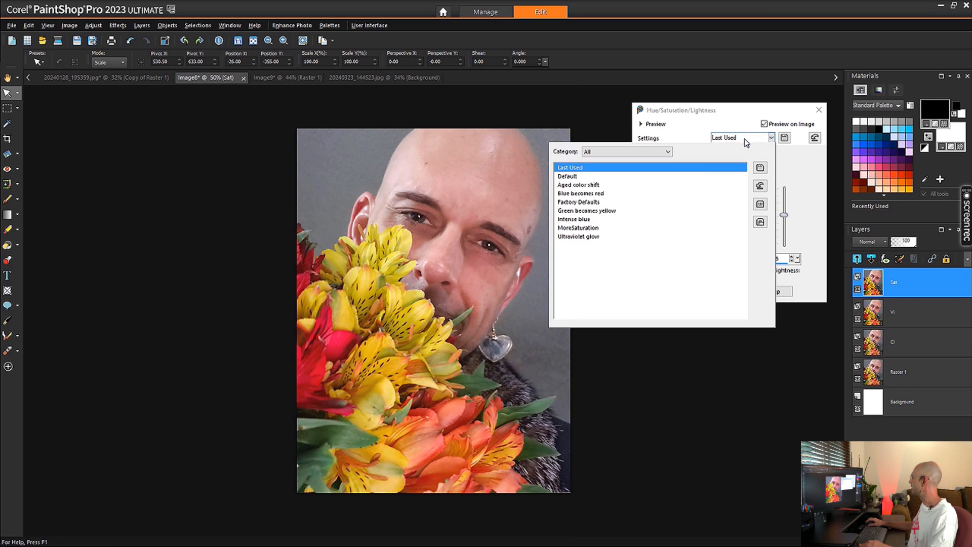
left_click(692, 175)
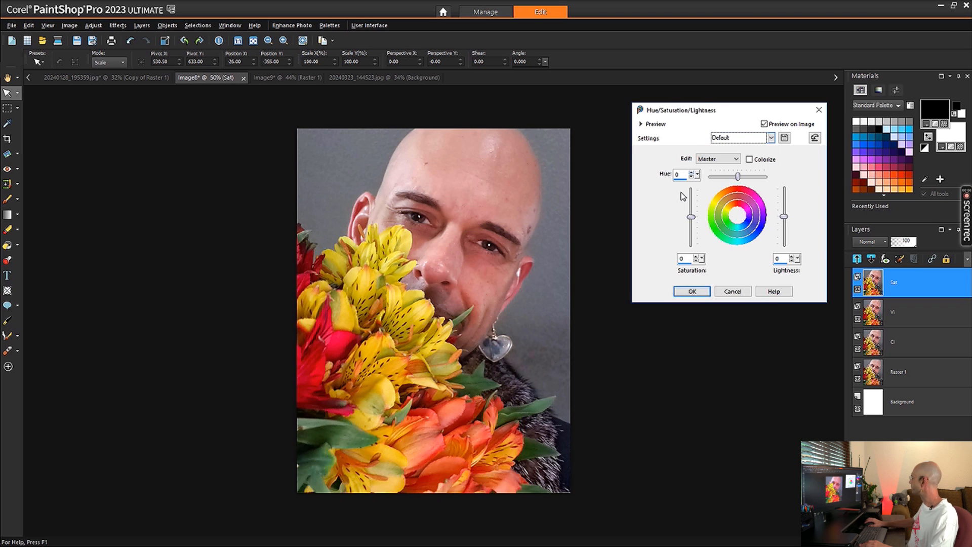
Step: Try Saturation values of -15 and -11 on the Sat layer, comparing with the unadjusted image
left_click(696, 261)
left_click(696, 261)
left_click(696, 261)
left_click(696, 261)
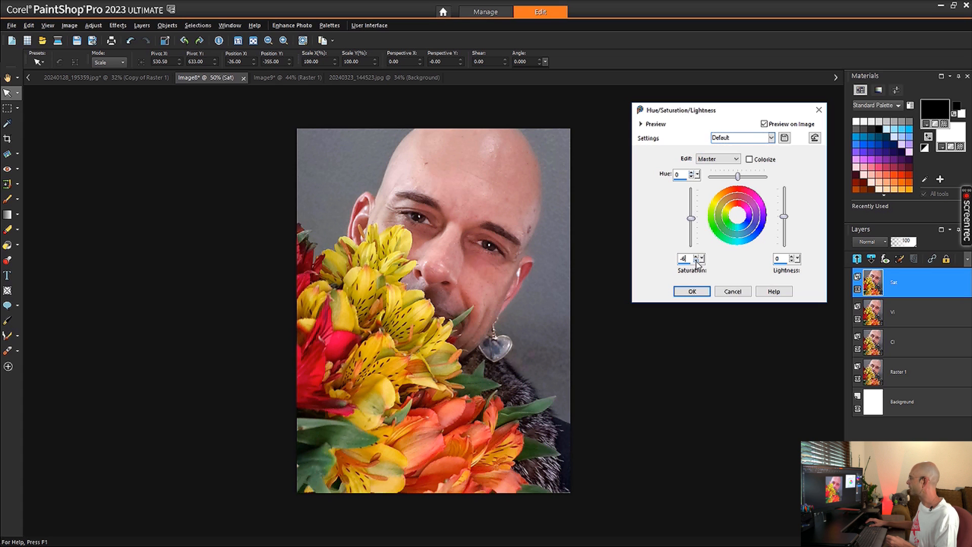
left_click(696, 261)
left_click(696, 261)
left_click(696, 261)
left_click(696, 262)
left_click(696, 262)
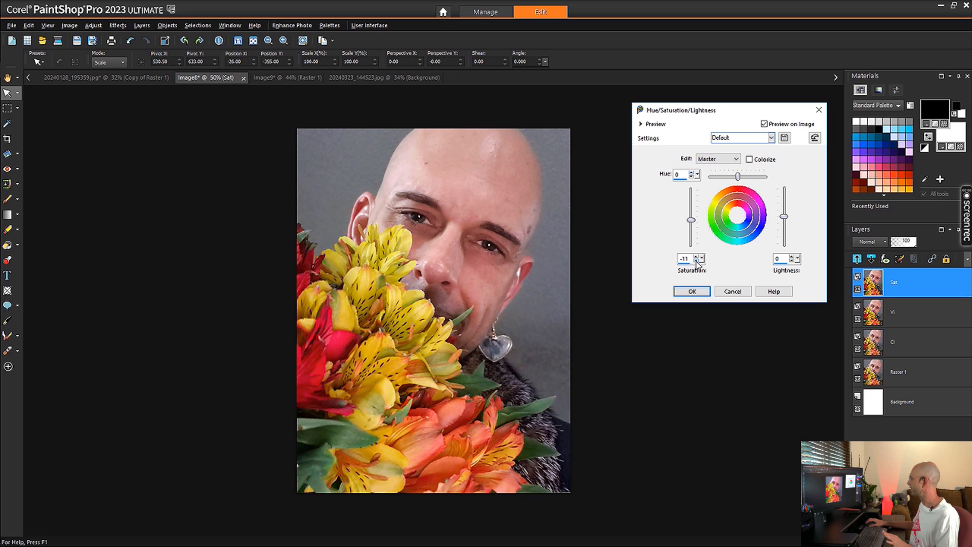
left_click(696, 261)
left_click(697, 261)
left_click(697, 261)
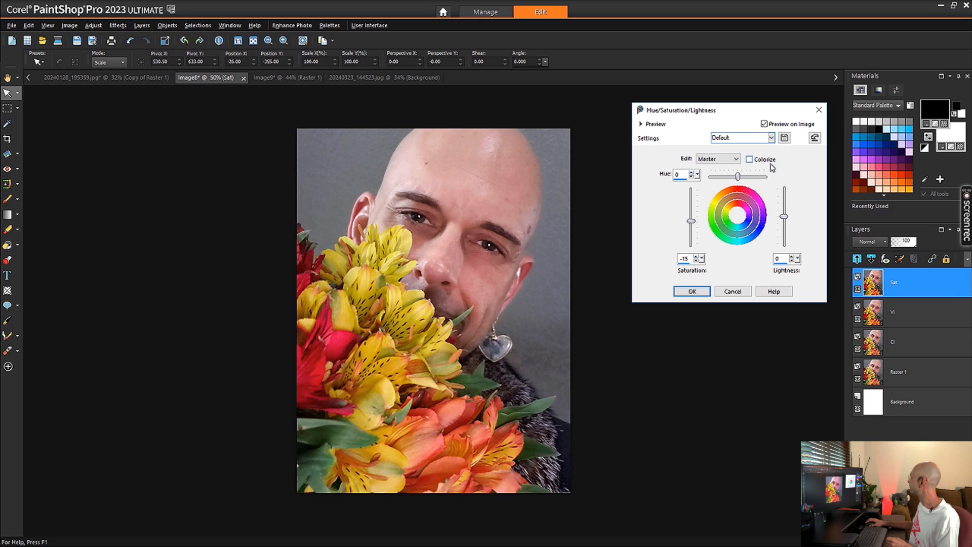
left_click(696, 256)
left_click(696, 256)
left_click(695, 256)
left_click(696, 257)
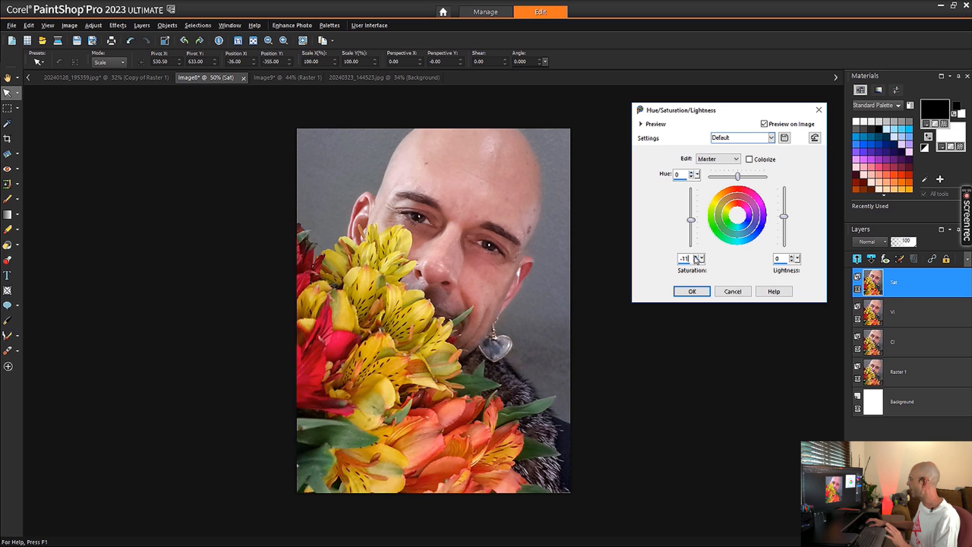
left_click(764, 124)
left_click(764, 124)
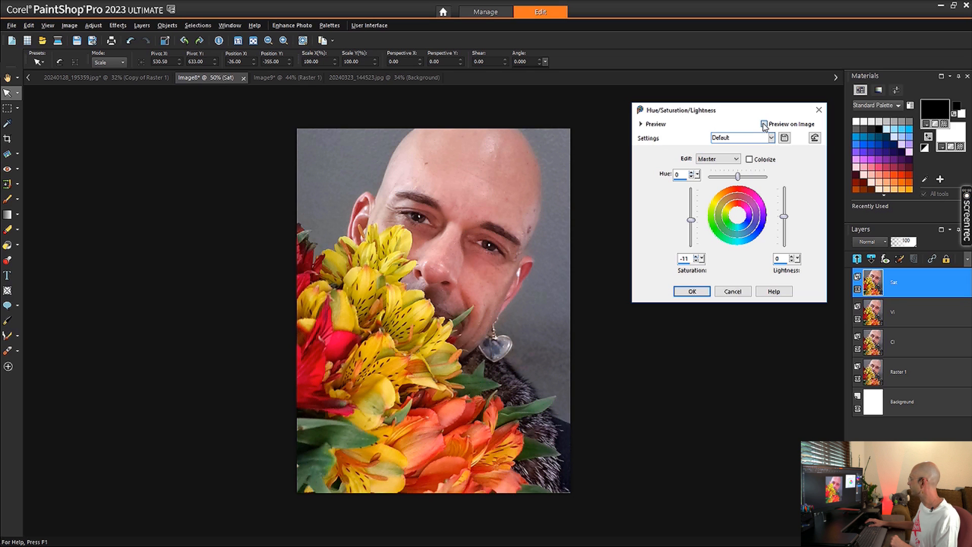
Step: Set the Saturation to -9, compare with the unadjusted image and apply the adjustment to the Sat layer
left_click(697, 257)
left_click(697, 257)
left_click(696, 257)
left_click(697, 261)
left_click(767, 123)
left_click(767, 123)
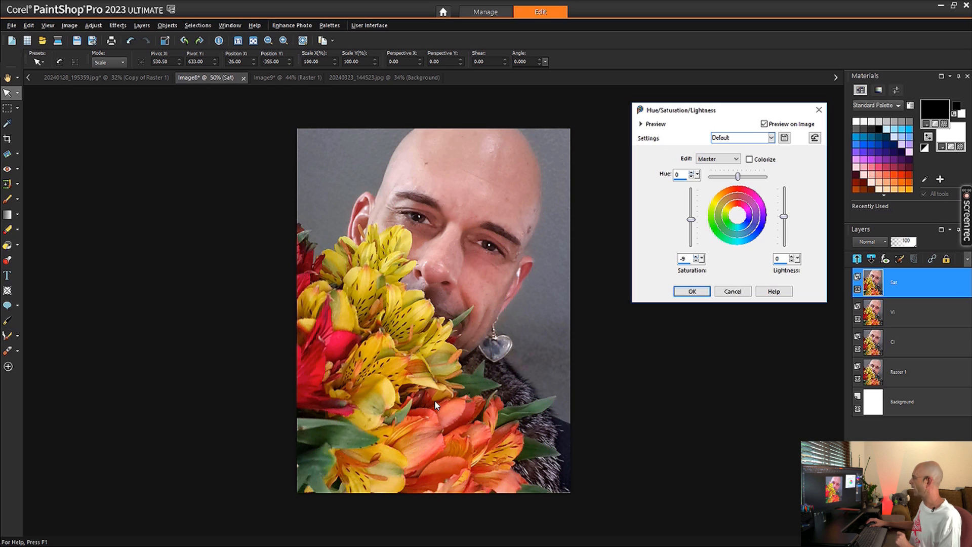
left_click(692, 292)
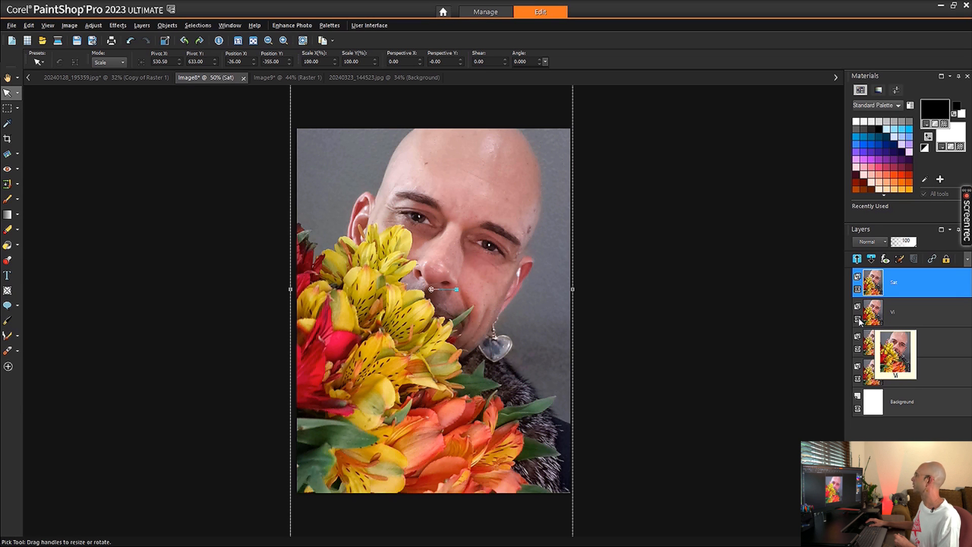
Step: Hide the Vi layer and duplicate the Sat layer under the name Contr
left_click(858, 318)
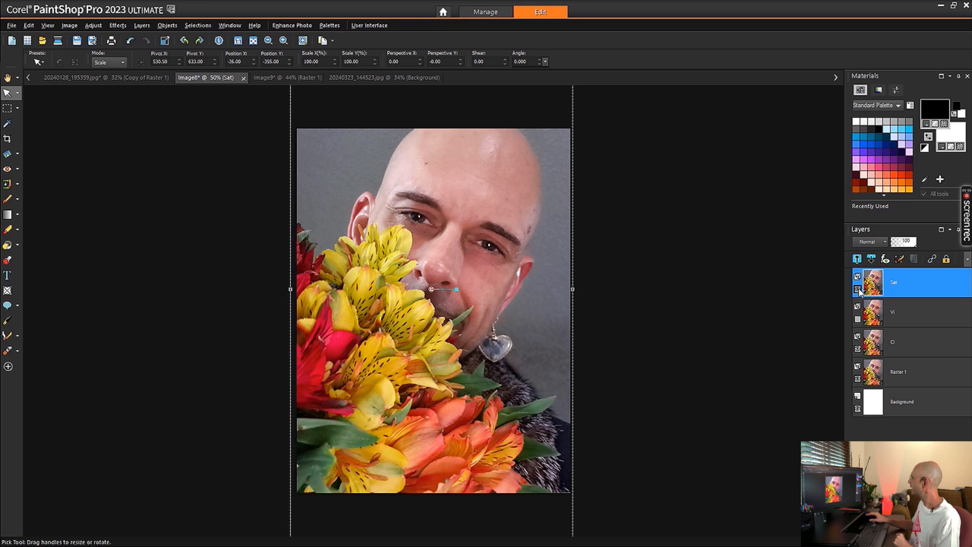
right_click(916, 282)
left_click(873, 302)
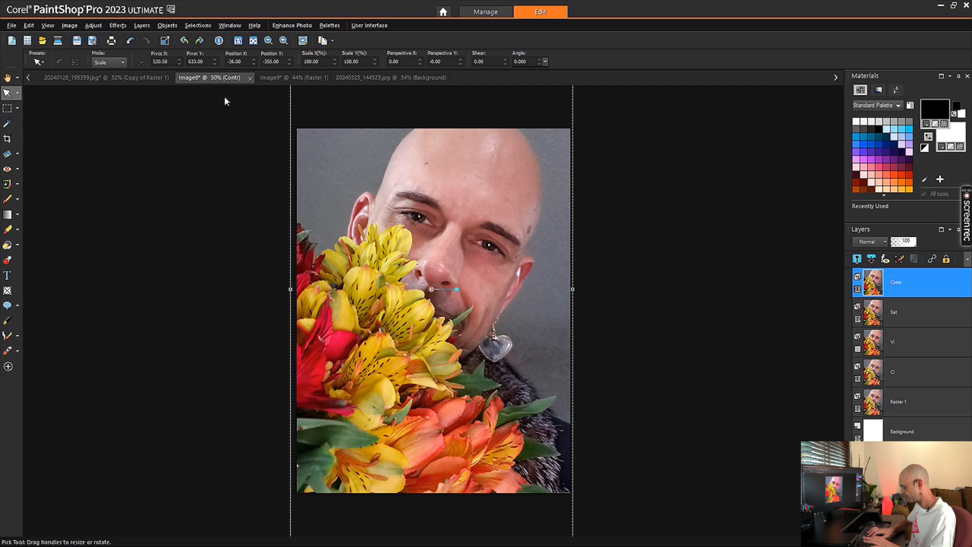
Step: Start a Brightness/Contrast adjustment on the Contr layer with the Default preset
left_click(93, 26)
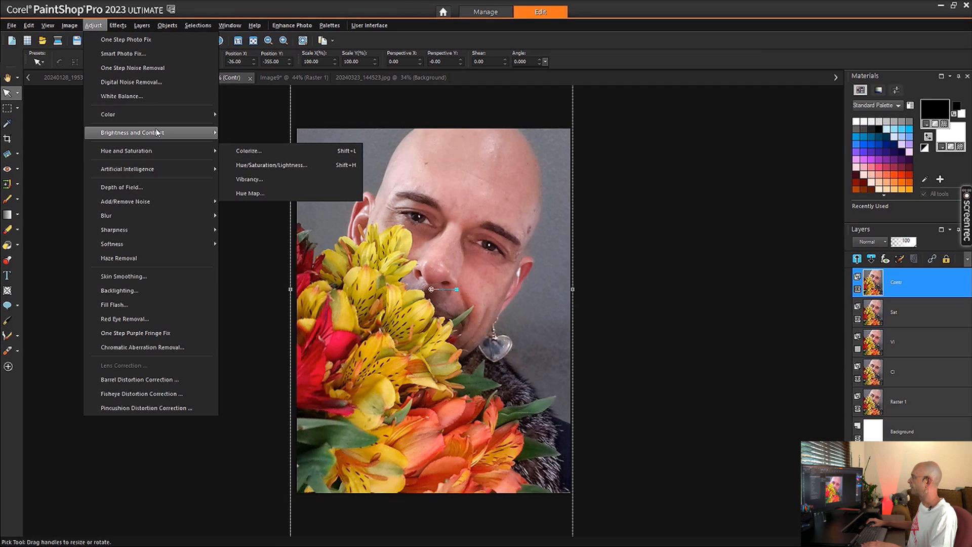
mouse_move(158, 133)
left_click(271, 133)
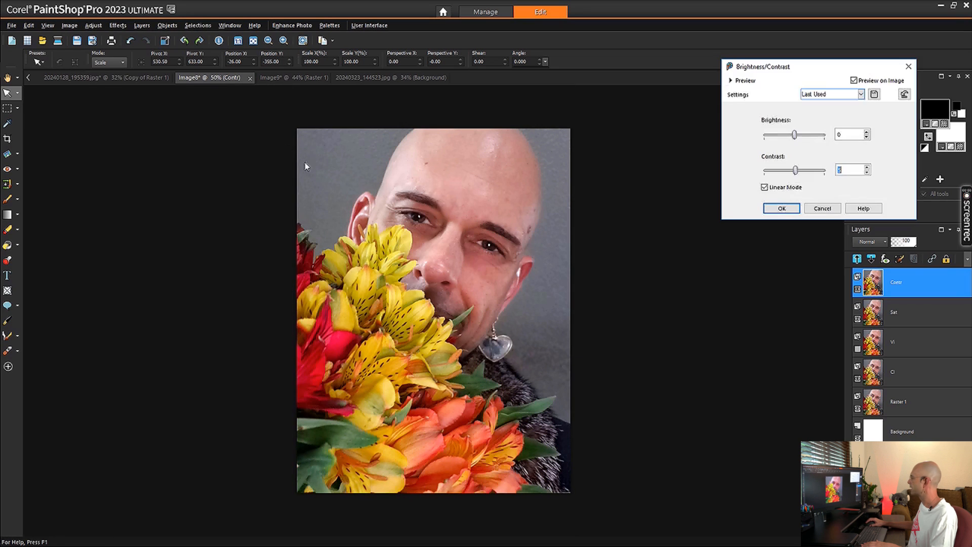
left_click(843, 96)
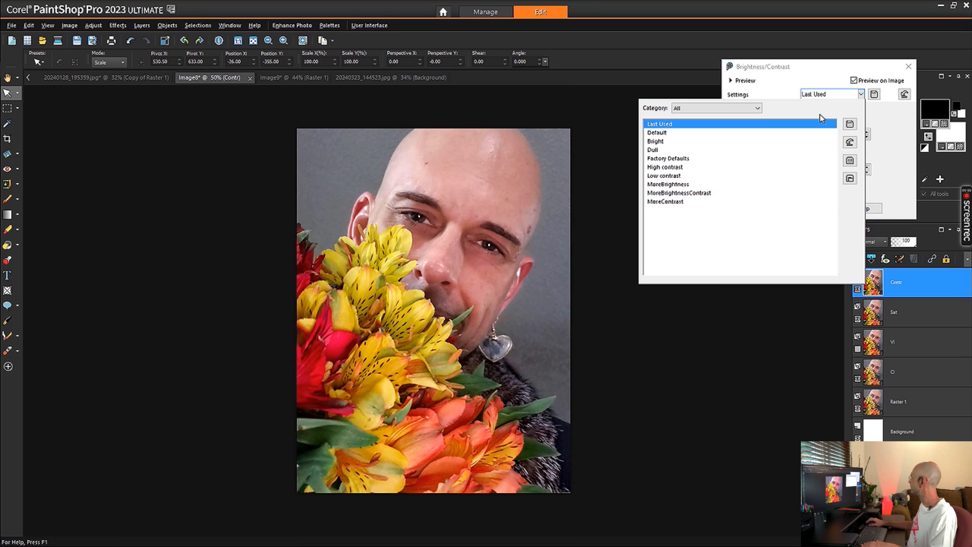
left_click(794, 133)
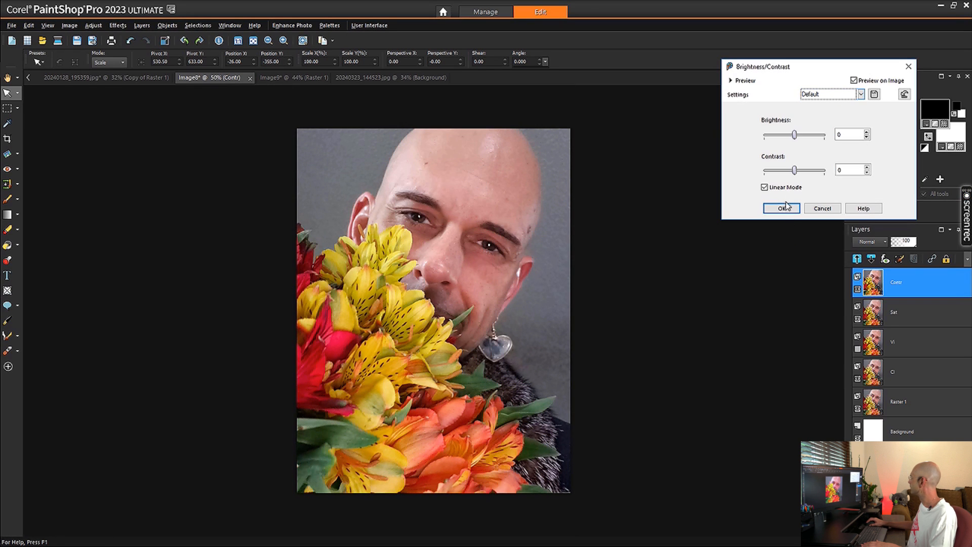
Step: Set the Contrast to 10 for the Contr layer
left_click(867, 168)
left_click(868, 167)
left_click(867, 167)
left_click(867, 167)
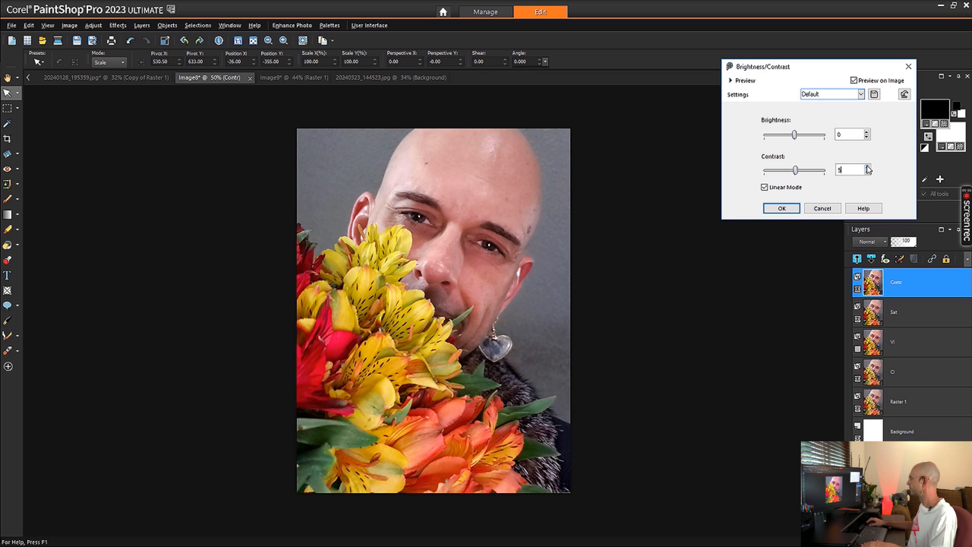
left_click(867, 168)
left_click(868, 167)
left_click(867, 167)
left_click(867, 167)
left_click(867, 167)
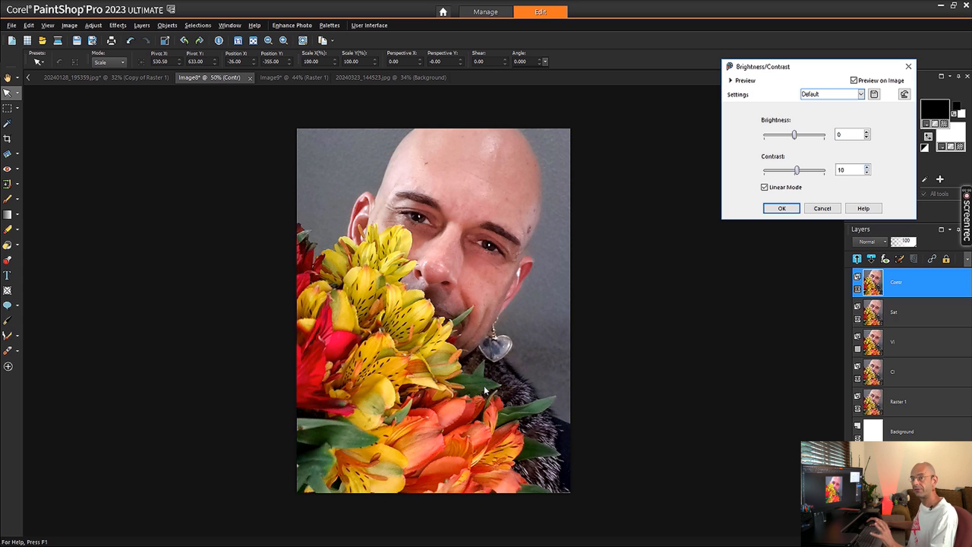
Step: Compare the contrast adjustment with the unadjusted image, check it at reduced size and apply it to the Contr layer
left_click(855, 81)
left_click(855, 81)
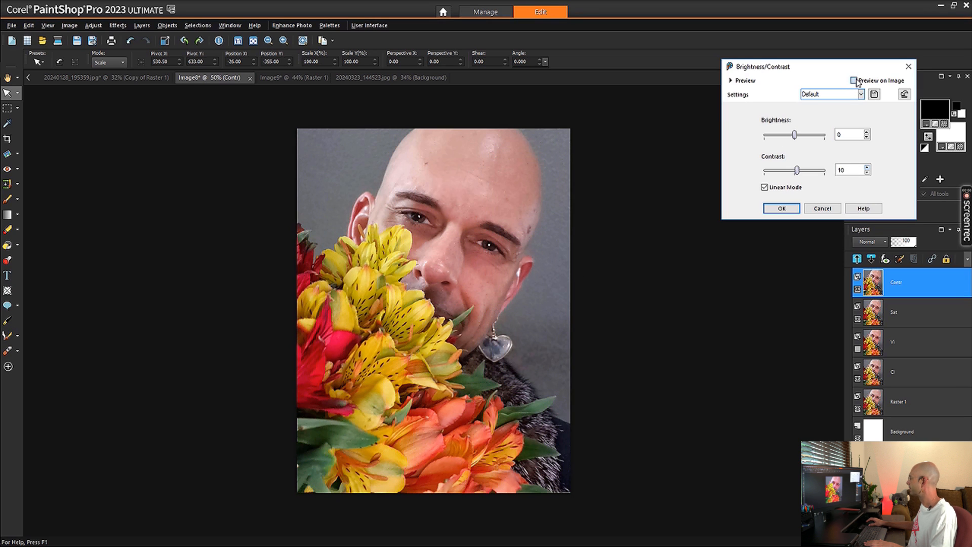
left_click(855, 80)
left_click(856, 81)
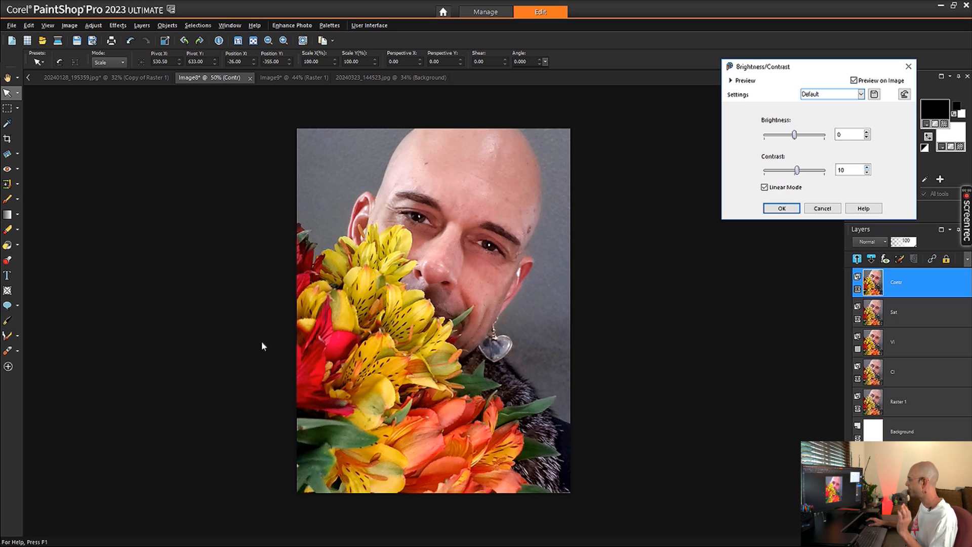
scroll(261, 341, "down", 3)
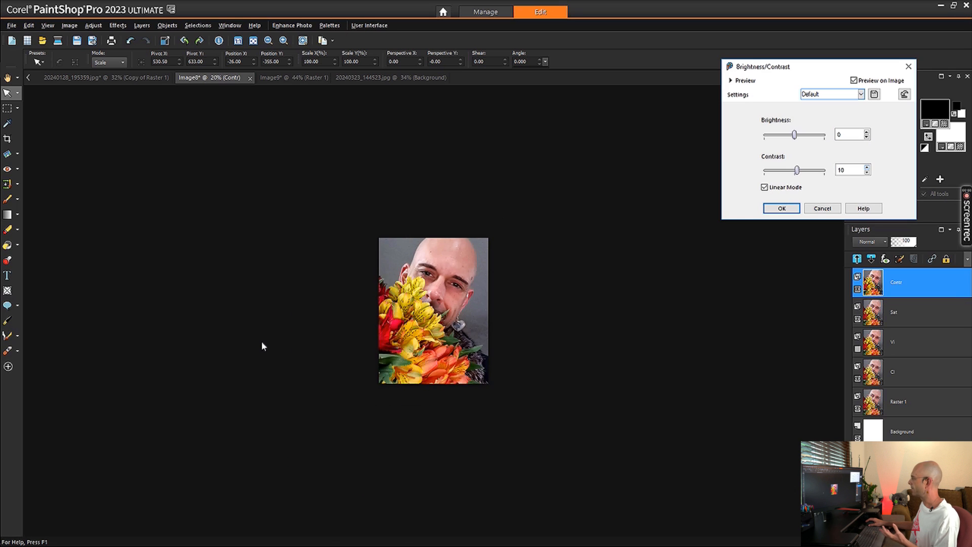
scroll(262, 346, "down", 1)
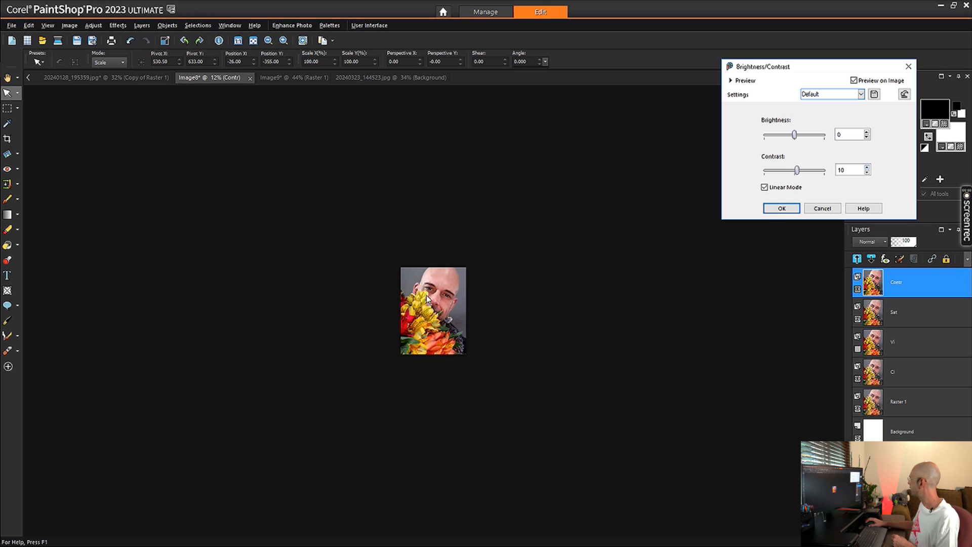
scroll(452, 269, "up", 2)
scroll(452, 269, "up", 5)
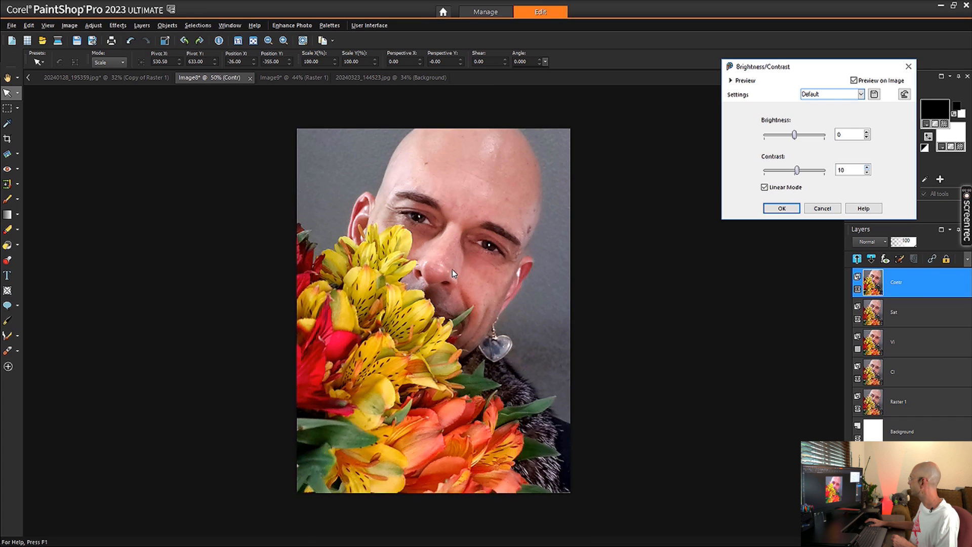
left_click(781, 209)
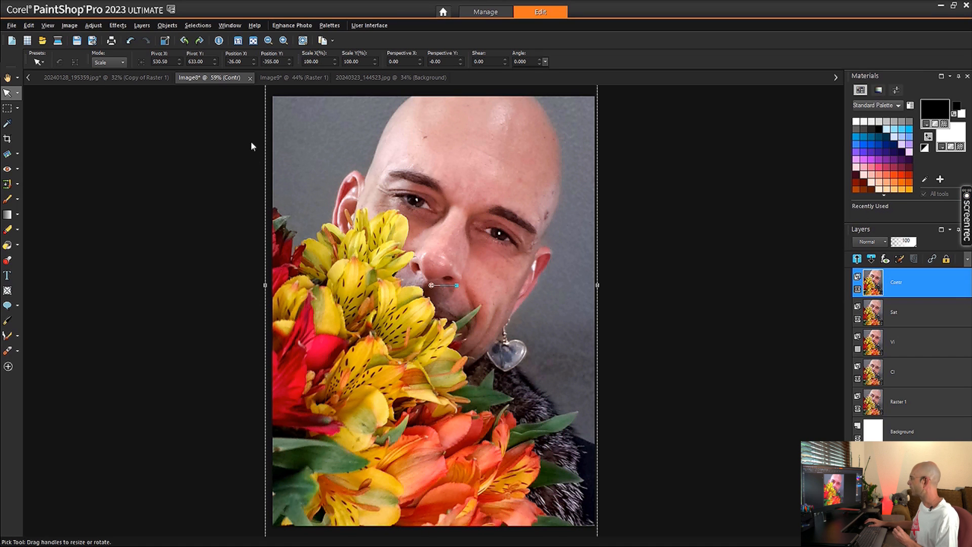
Step: Open AI Portrait Mode on the Contr layer of the flower portrait
left_click(276, 79)
left_click(225, 79)
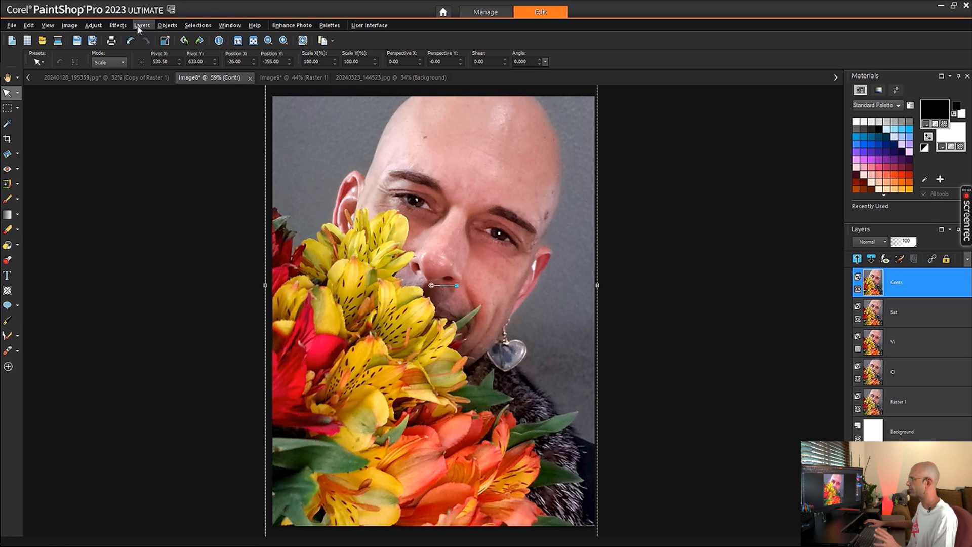
left_click(100, 26)
mouse_move(151, 212)
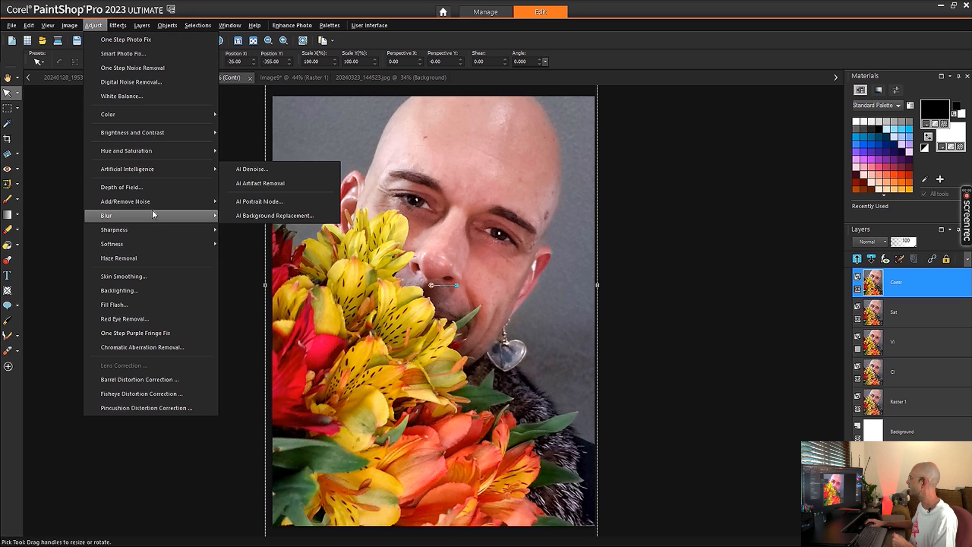
mouse_move(154, 167)
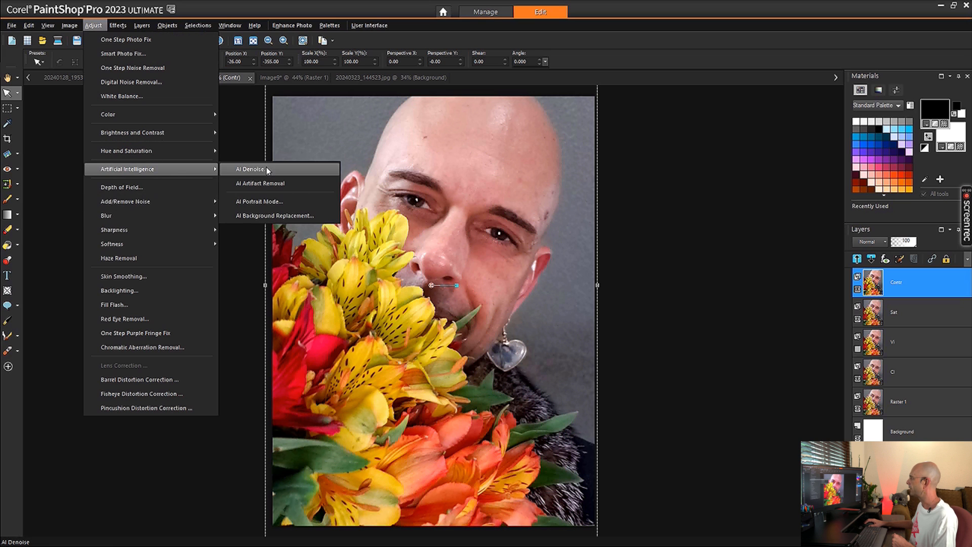
left_click(272, 202)
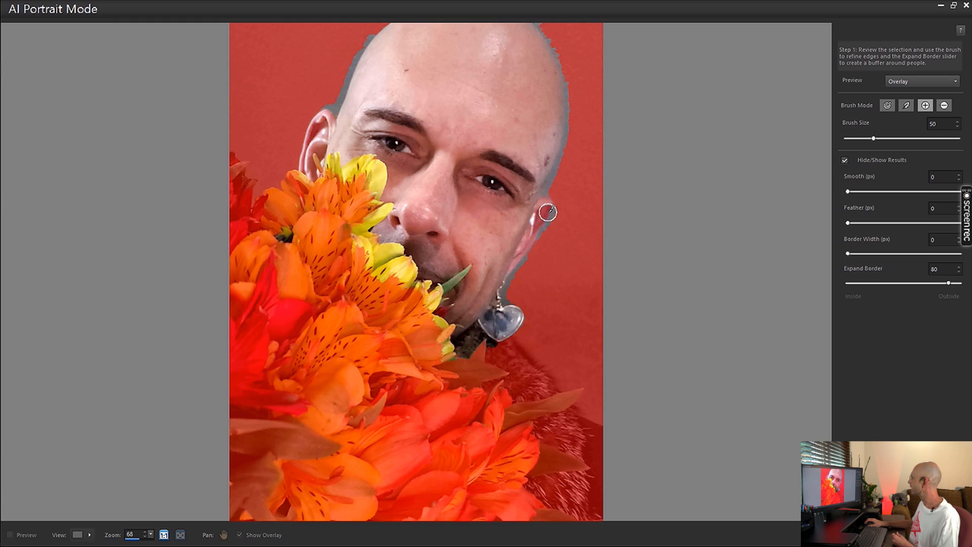
Step: Brush along the ears, head outline, earring and nearest petals to add their missing edges to the person selection
left_click(322, 117)
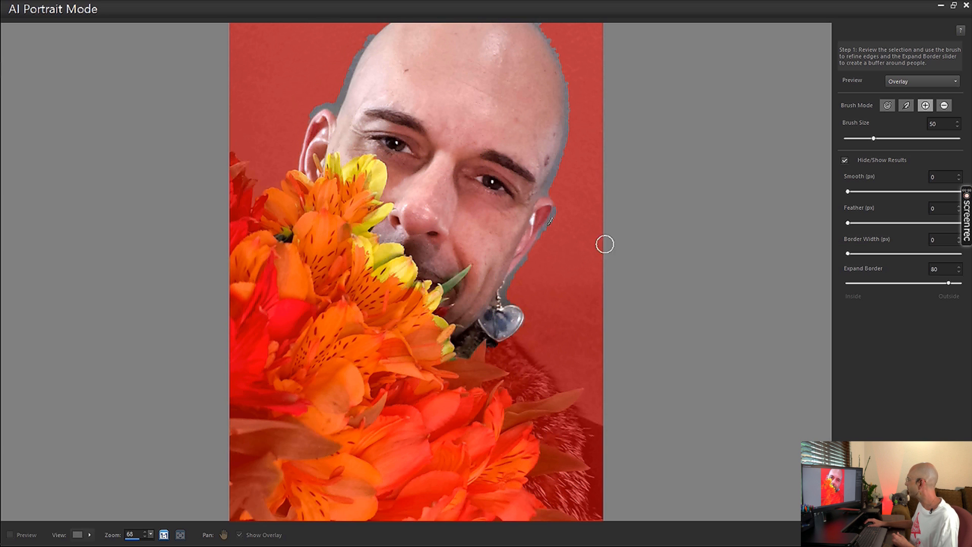
left_click(546, 201)
left_click_drag(314, 118, 302, 163)
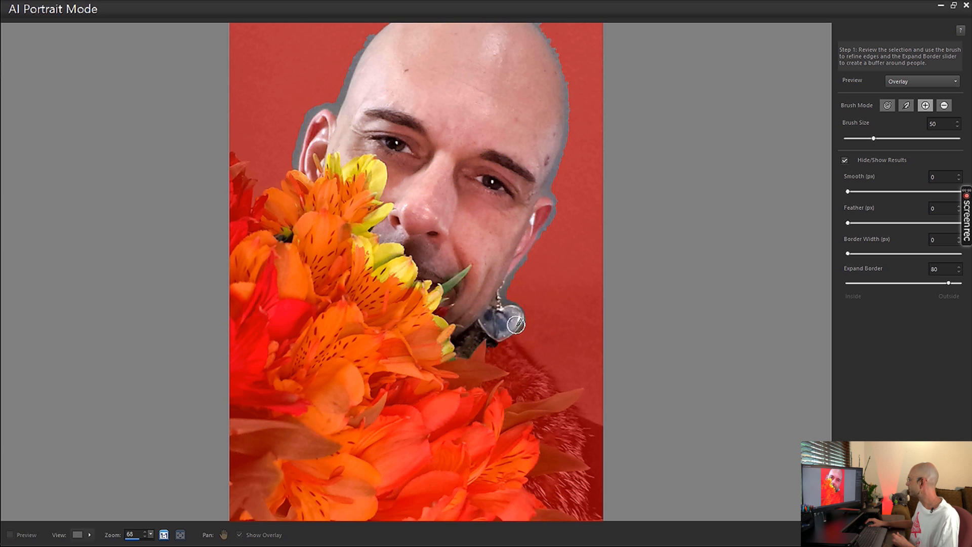
mouse_move(496, 342)
left_mouse_down()
mouse_move(446, 354)
mouse_move(432, 303)
mouse_move(397, 271)
mouse_move(377, 271)
mouse_move(358, 245)
mouse_move(378, 196)
mouse_move(373, 179)
mouse_move(315, 173)
left_mouse_up()
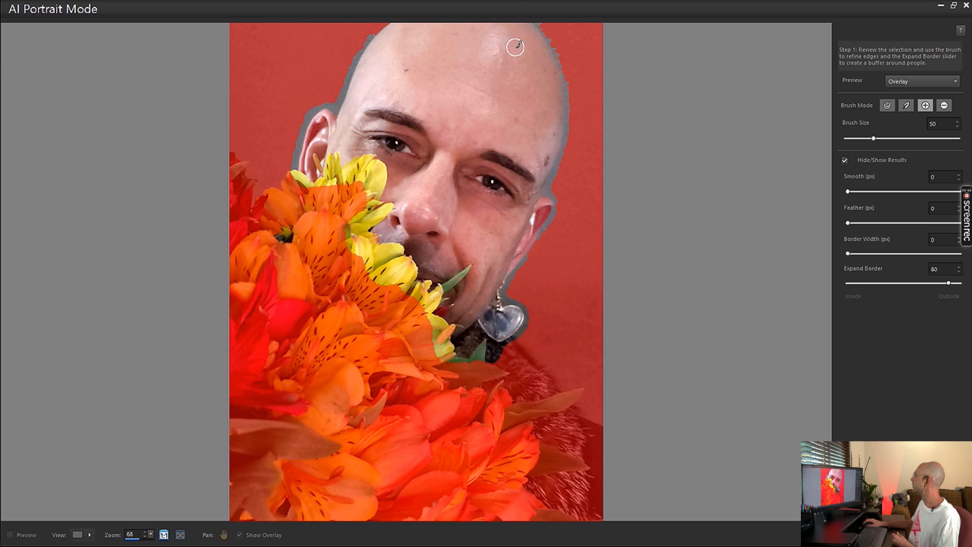
mouse_move(533, 29)
left_mouse_down()
mouse_move(552, 50)
mouse_move(563, 129)
mouse_move(548, 218)
mouse_move(513, 265)
left_mouse_up()
mouse_move(543, 25)
left_mouse_down()
mouse_move(391, 38)
mouse_move(346, 104)
mouse_move(369, 49)
mouse_move(402, 23)
left_mouse_up()
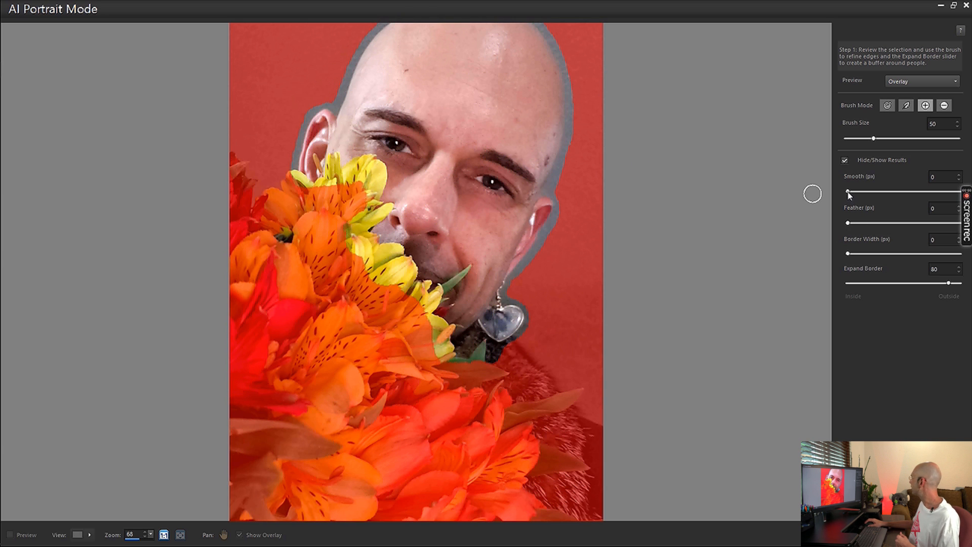
Step: Soften the person selection's edge with Smooth at 44 px and Feather at 32 px, and increase its border width slightly
left_click_drag(848, 192, 897, 193)
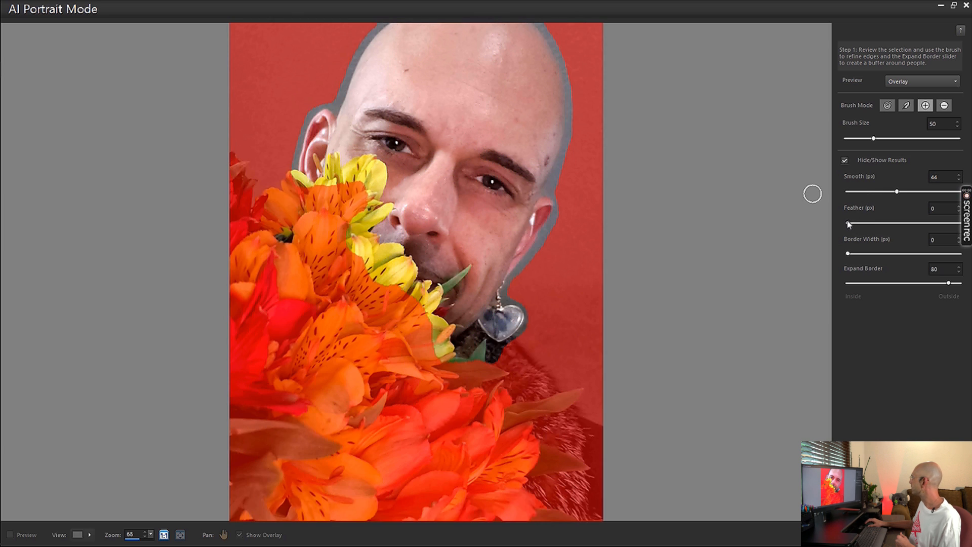
left_click_drag(876, 223, 884, 222)
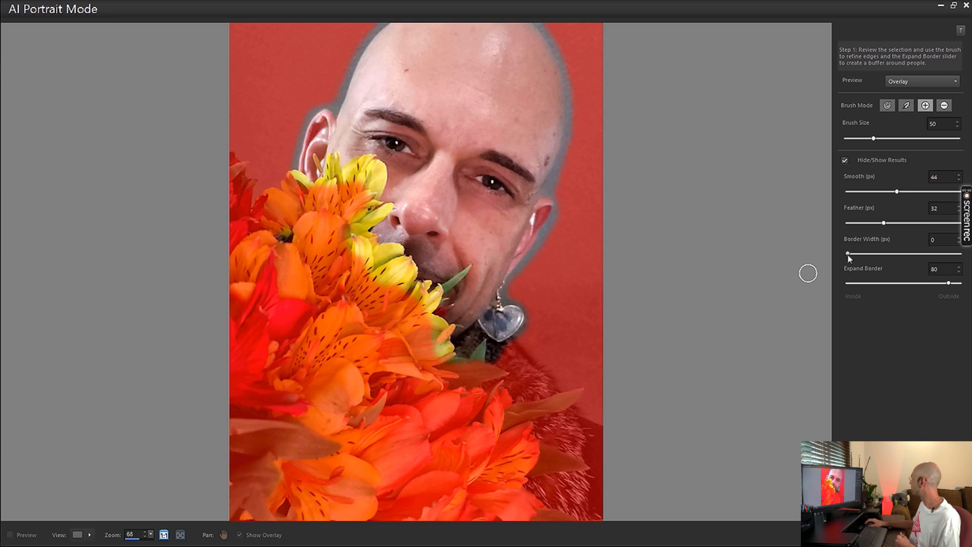
mouse_move(848, 254)
left_mouse_down()
mouse_move(871, 254)
mouse_move(857, 259)
left_mouse_up()
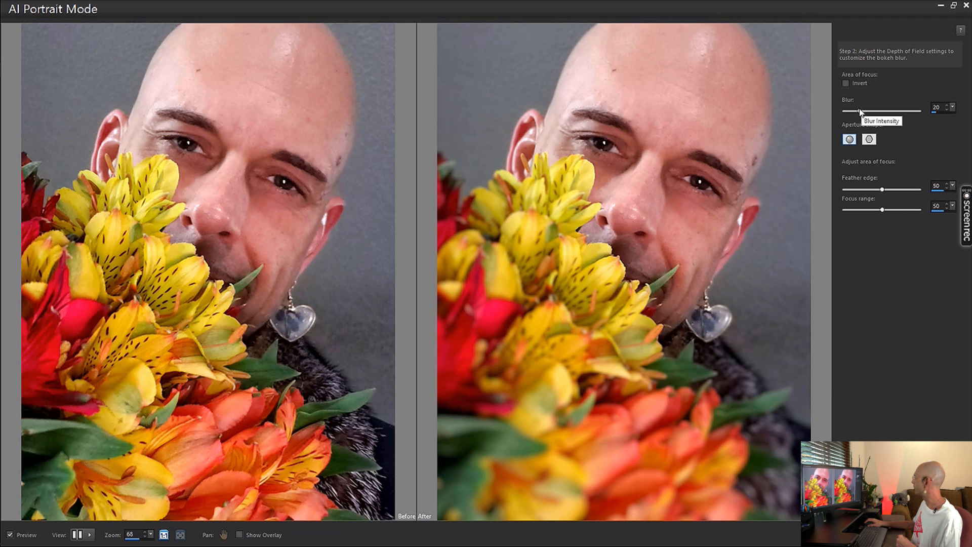
Step: Set the bokeh Blur to 31 and the Feather edge to 70 in the Depth of Field settings
left_click_drag(860, 109, 867, 108)
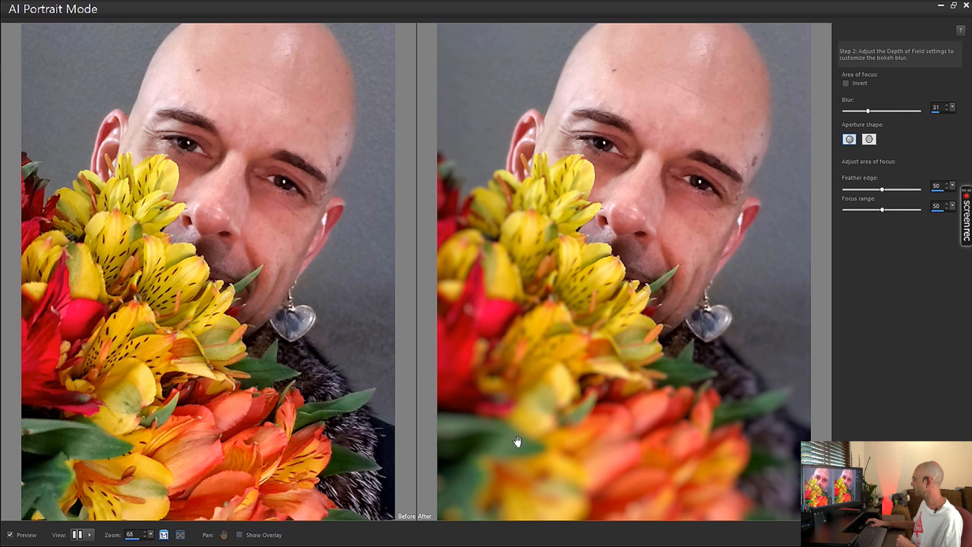
left_click_drag(886, 188, 886, 191)
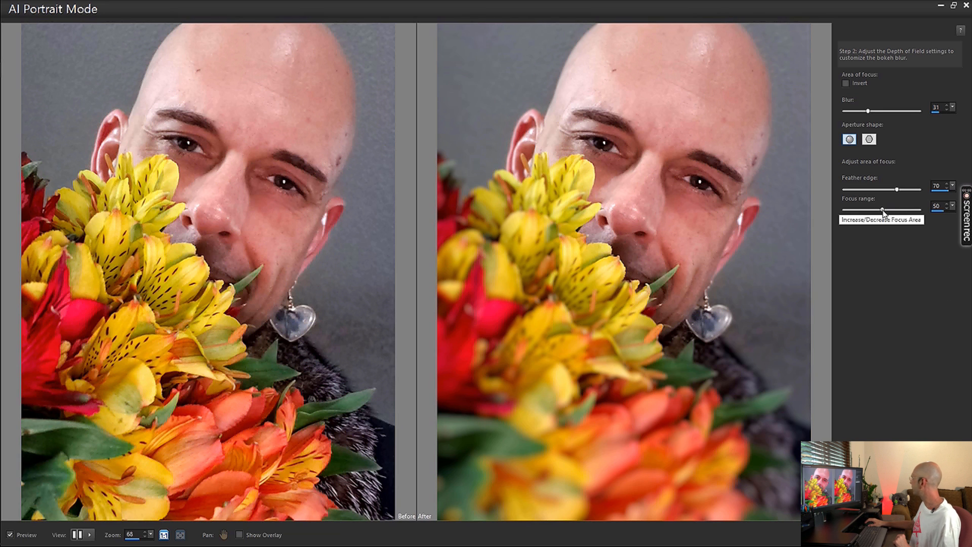
Step: Try low and high focus ranges on the flower portrait, set the Focus range to 97 and apply the portrait blur
left_click_drag(883, 209, 886, 210)
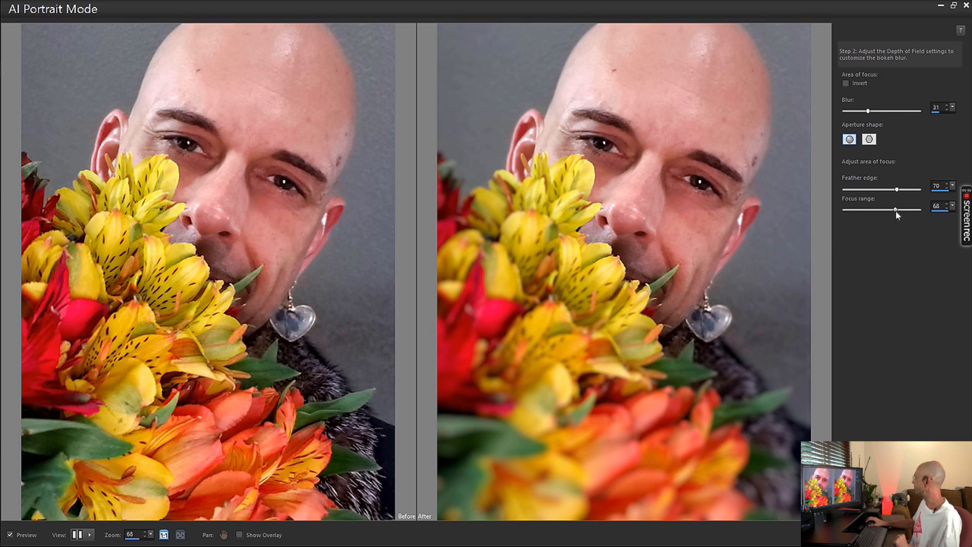
left_click_drag(896, 212, 918, 215)
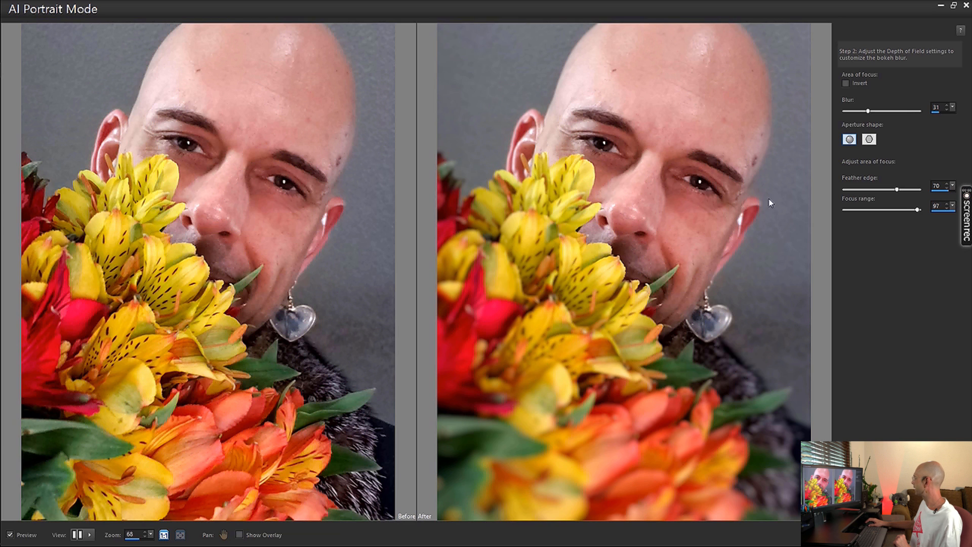
left_click(849, 209)
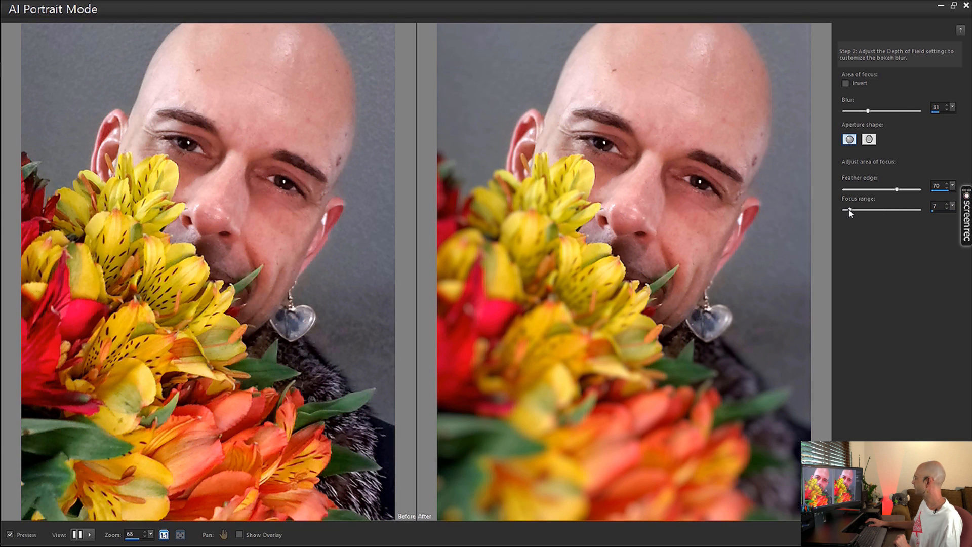
left_click_drag(850, 211, 831, 212)
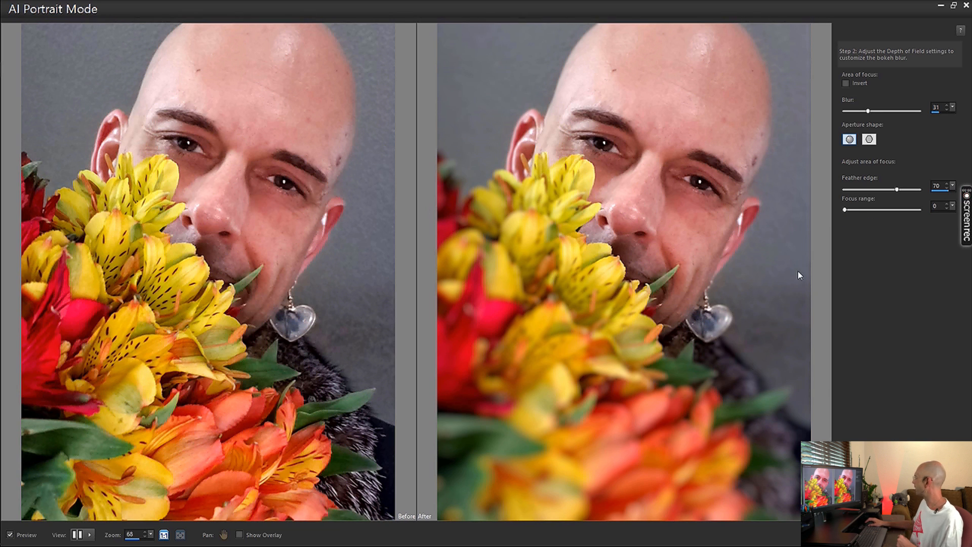
left_click_drag(845, 209, 874, 212)
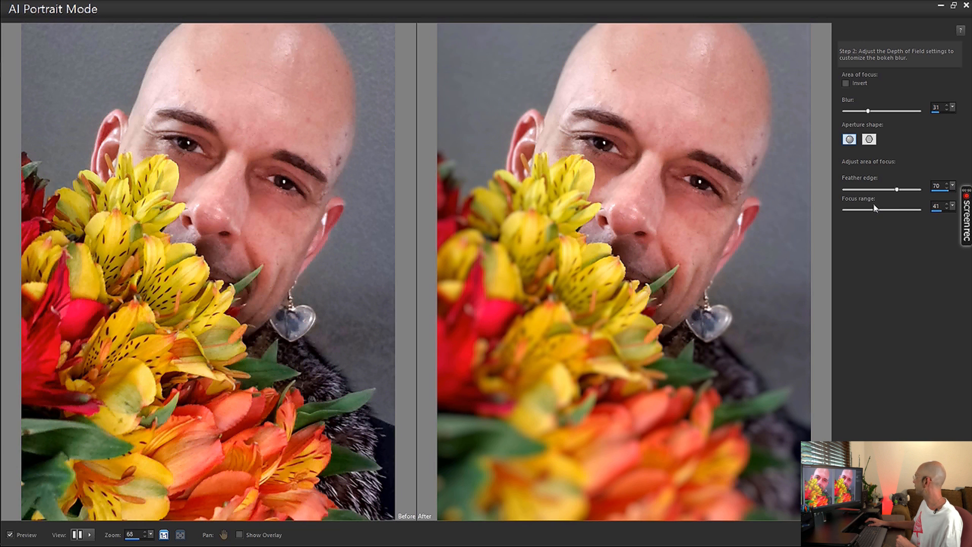
left_click_drag(875, 210, 901, 211)
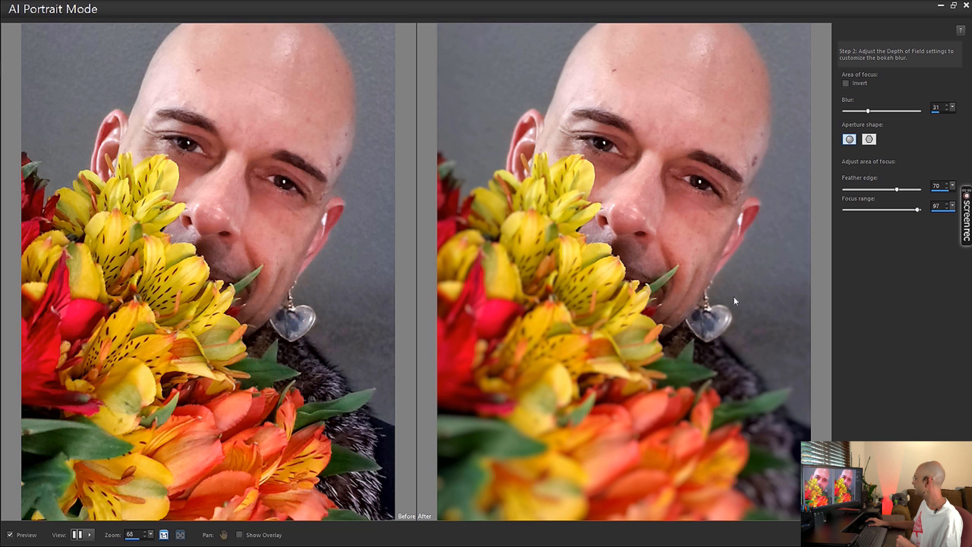
left_click(165, 536)
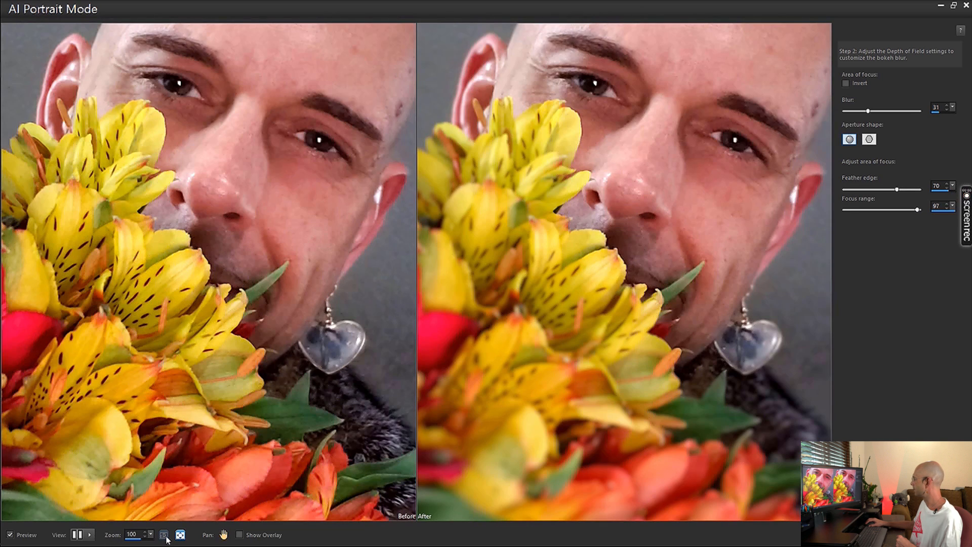
left_click(178, 537)
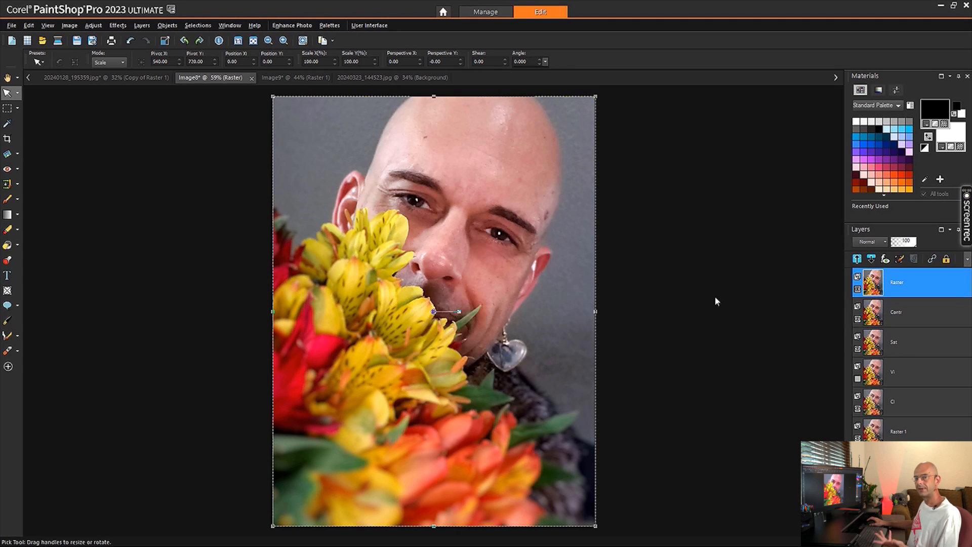
Step: Rename the blurred top layer as AI Focus and compare the image with and without it
left_click(894, 282)
type("AI Focus")
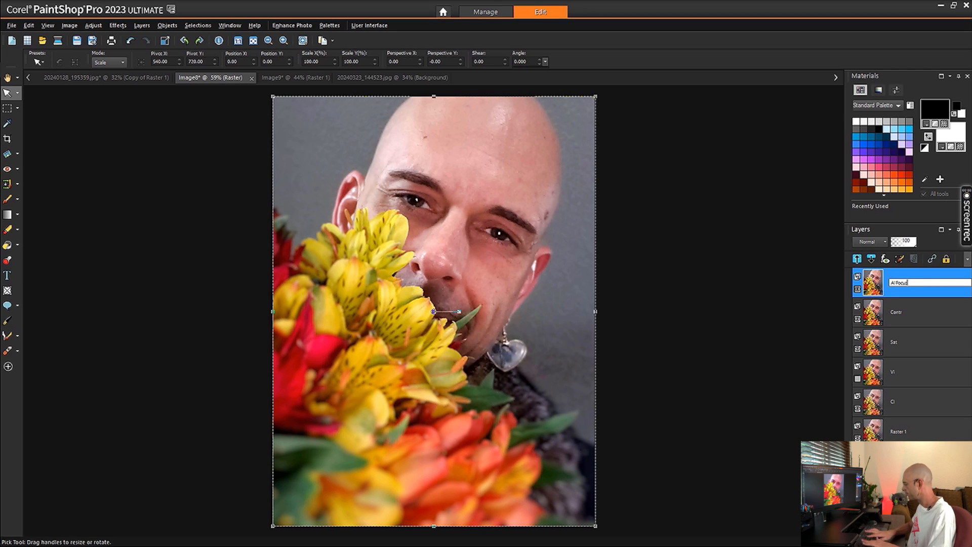
key("Return")
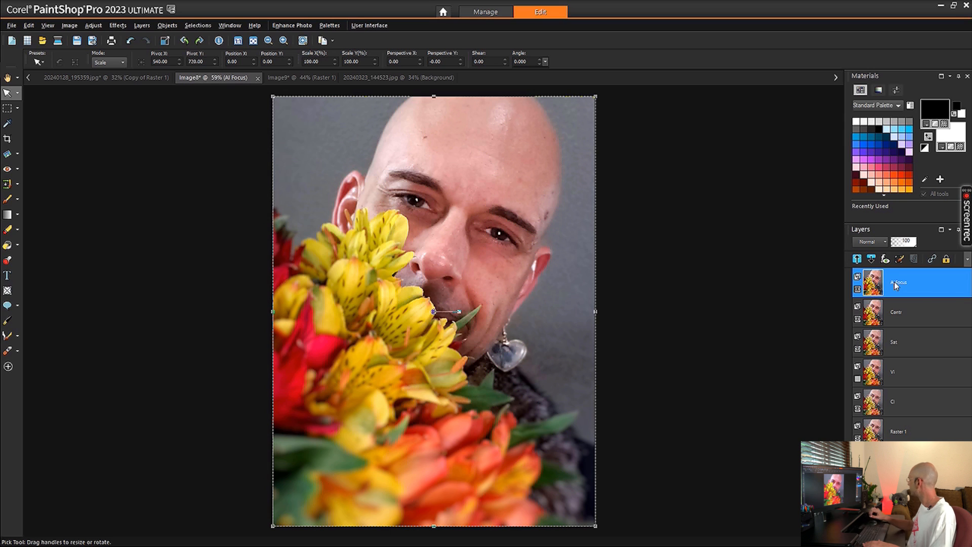
left_click(857, 290)
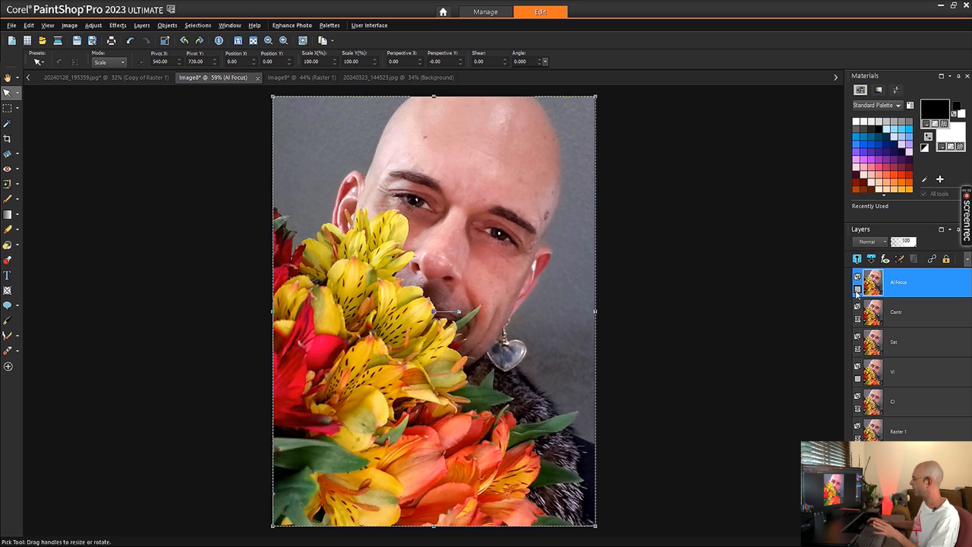
left_click(857, 290)
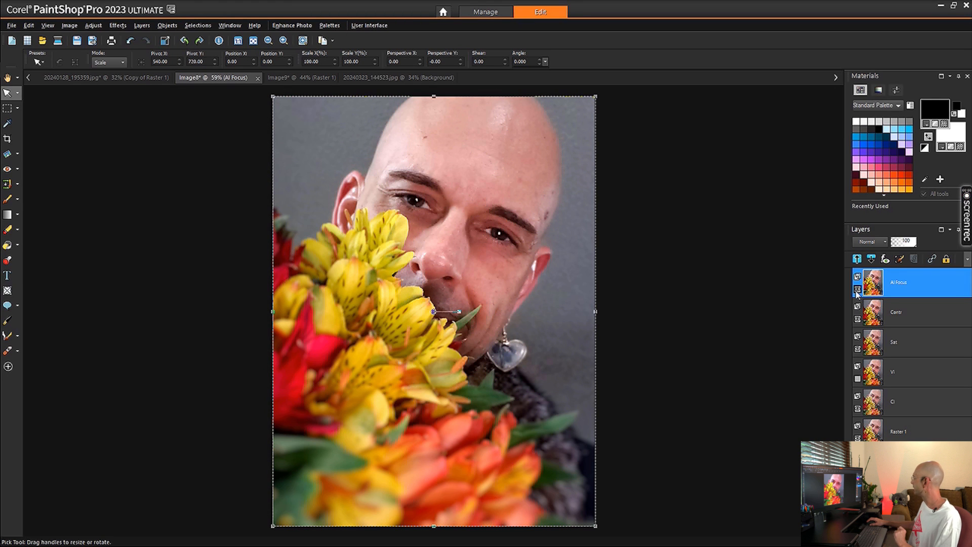
Step: Compare the original flower photo with its finished portrait version and the unedited taller canvas version
left_click(286, 77)
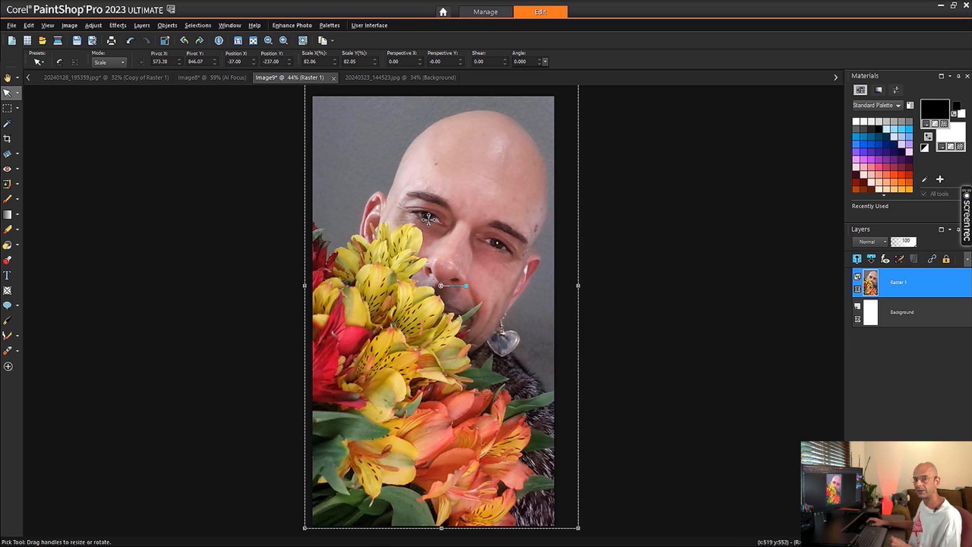
left_click(646, 338)
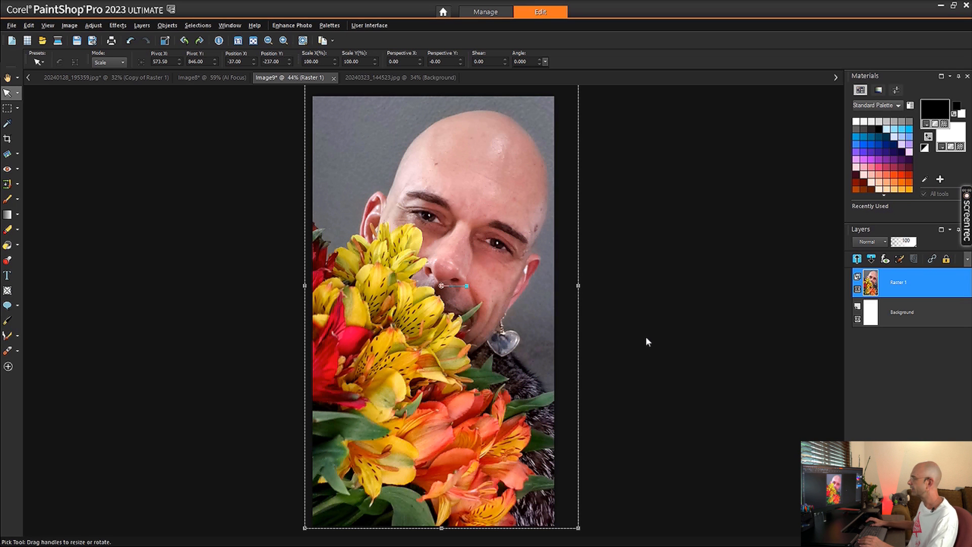
left_click(79, 79)
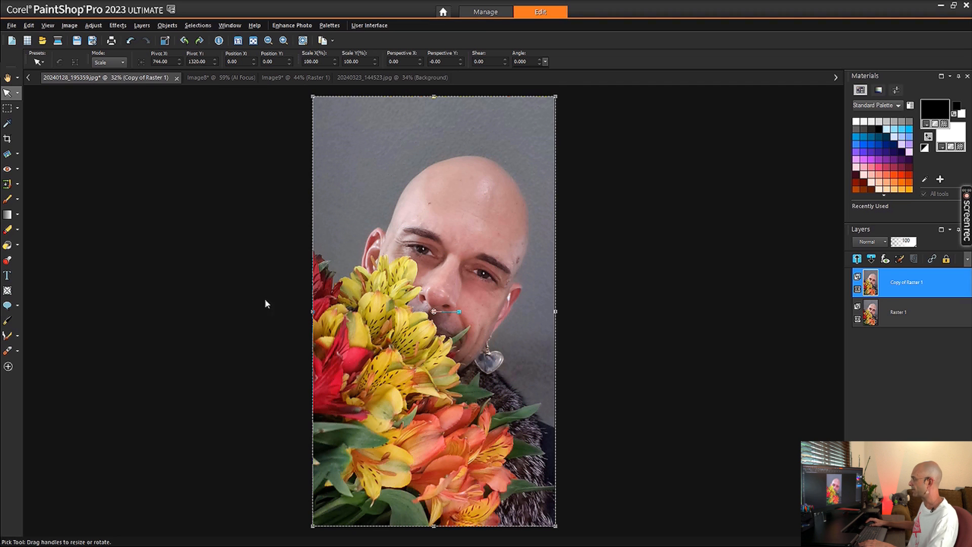
left_click(292, 79)
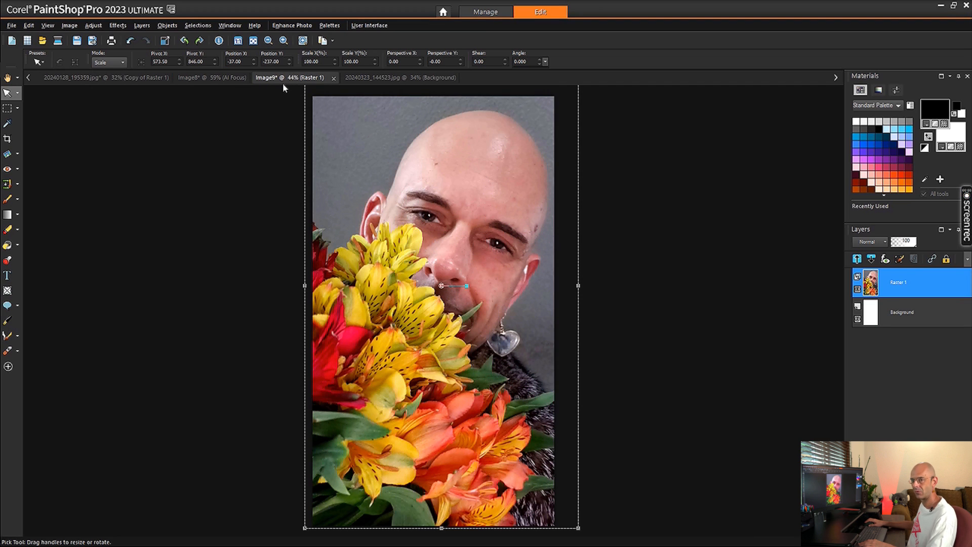
left_click(205, 79)
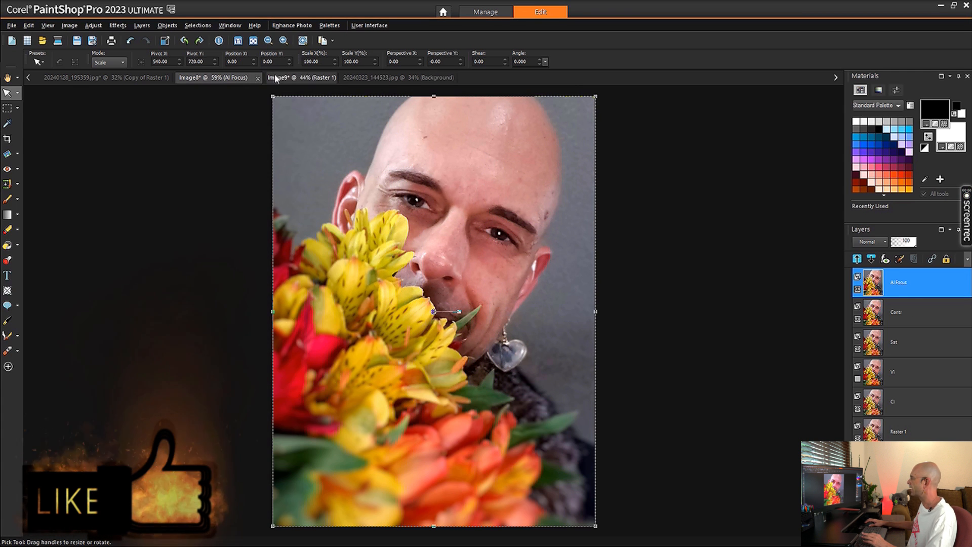
left_click(279, 78)
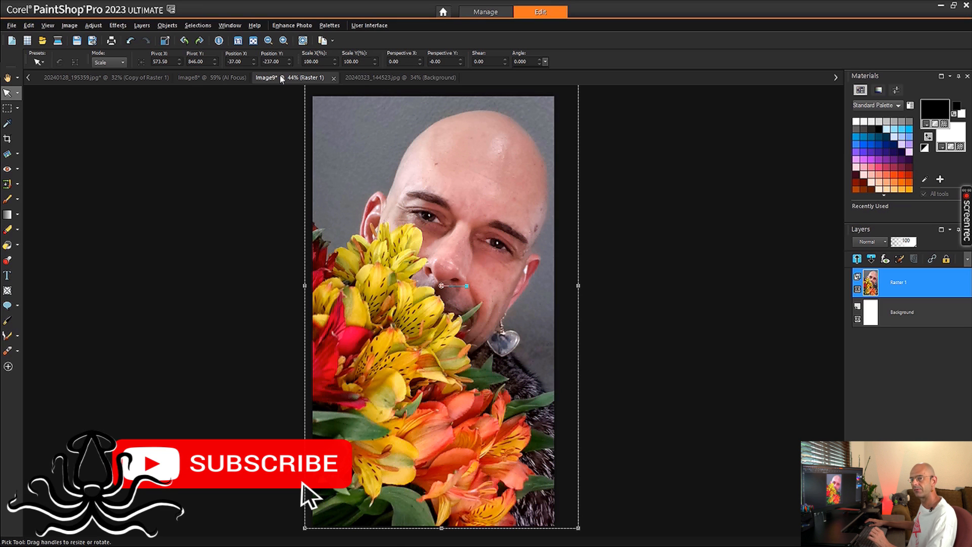
Step: Create a blank 1080 by 1920 pixel raster canvas with a white background for the sunglasses photo
left_click(368, 77)
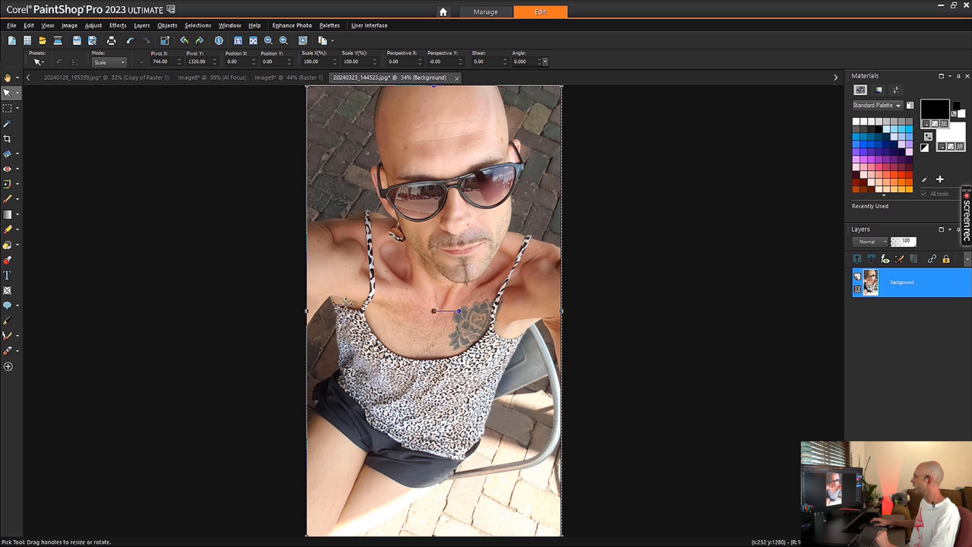
left_click(12, 41)
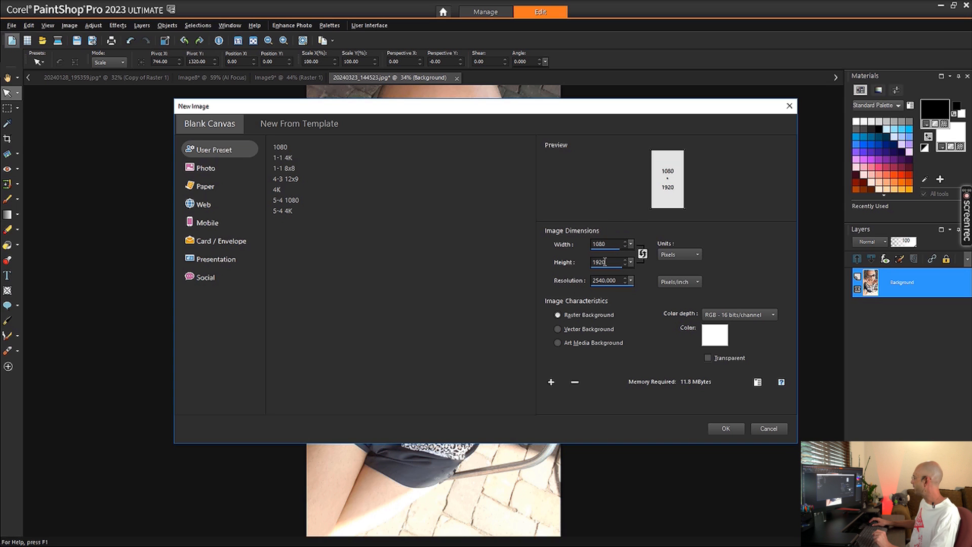
left_click(726, 429)
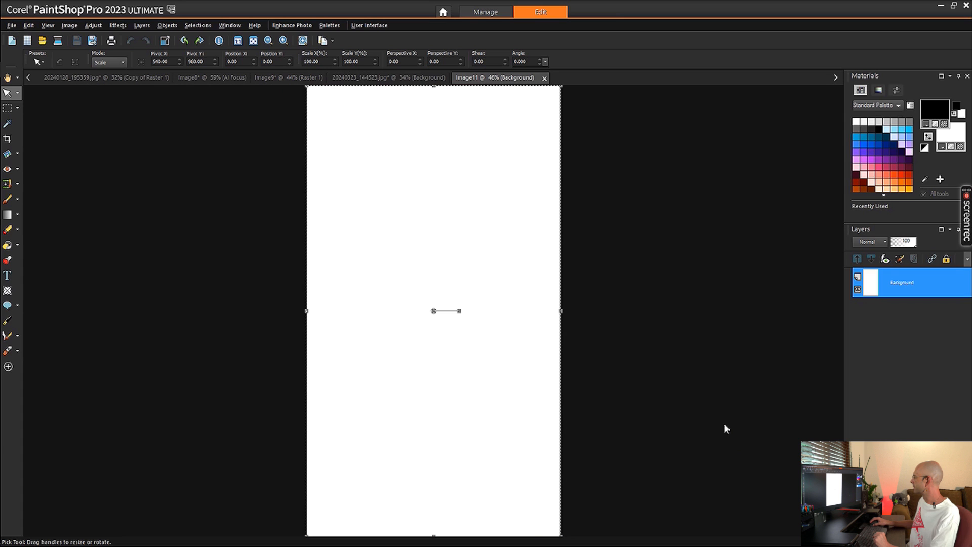
Step: Duplicate the Background layer of the sunglasses photo and place the copy on the new blank canvas
left_click(392, 78)
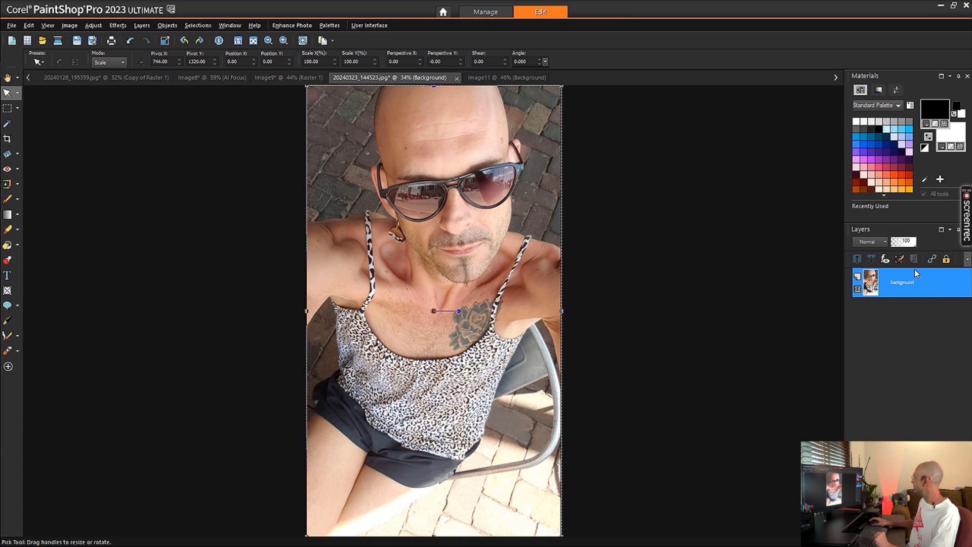
right_click(916, 274)
left_click(878, 305)
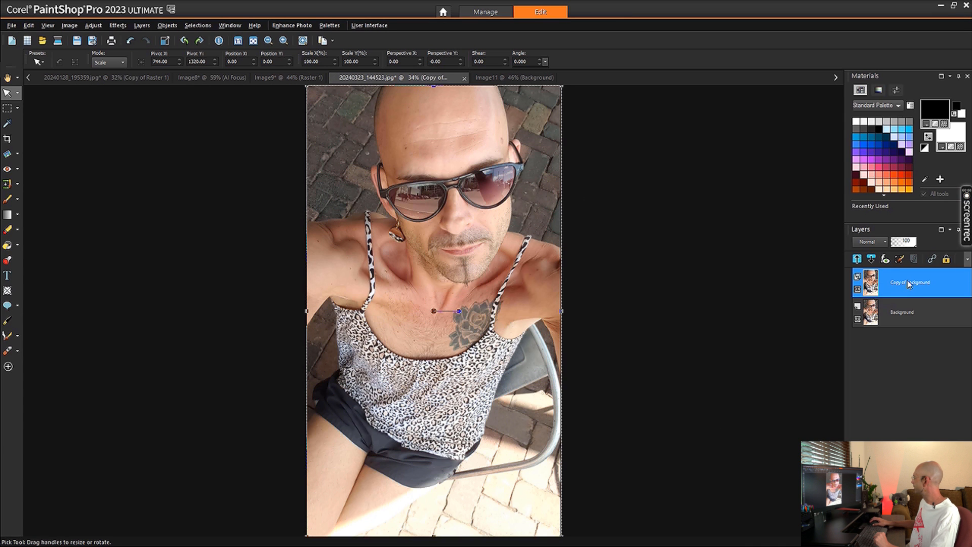
left_click_drag(907, 280, 438, 287)
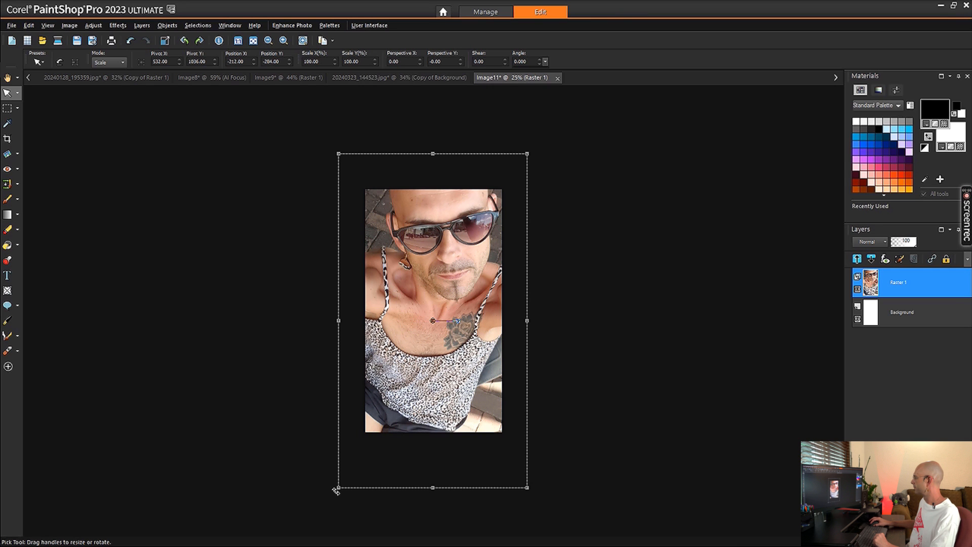
Step: Scale the sunglasses photo to about 84.5% and position it at about X -30, Y -70 so it covers the canvas
left_click_drag(338, 488, 353, 457)
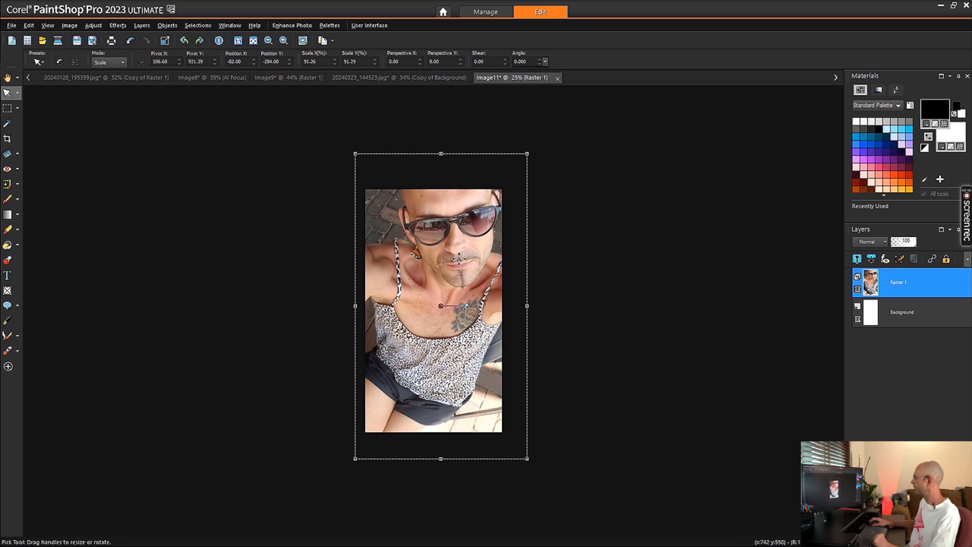
left_click_drag(526, 153, 512, 175)
left_click_drag(455, 276, 458, 276)
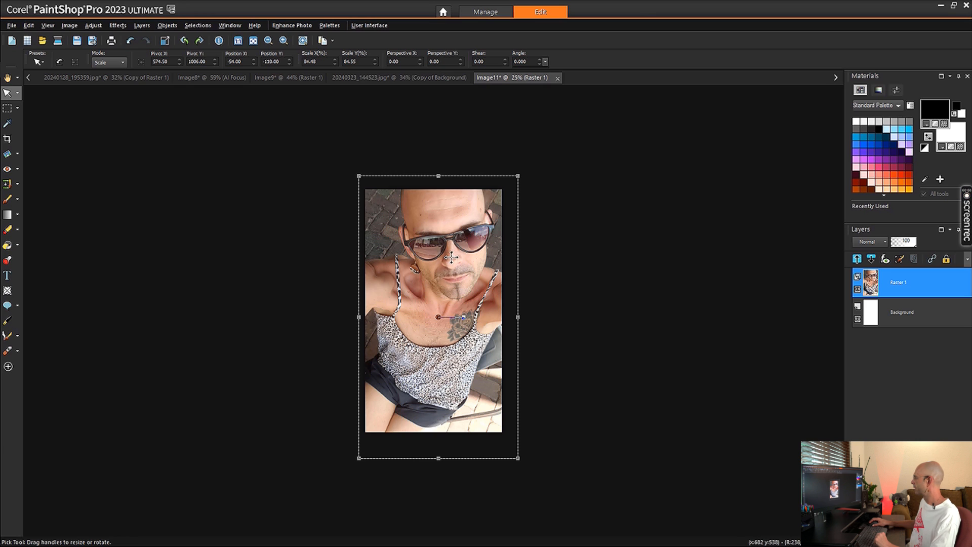
left_click_drag(450, 250, 451, 255)
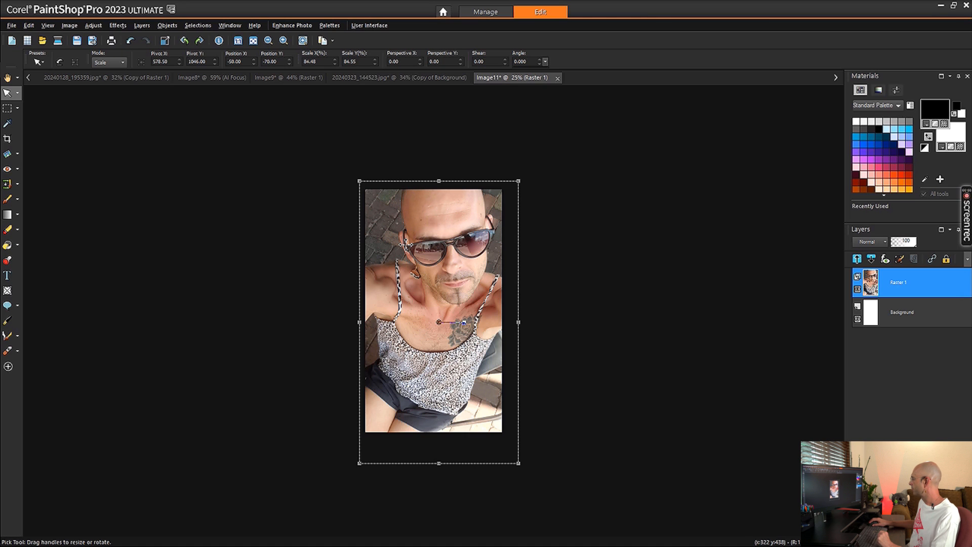
left_click_drag(405, 244, 411, 244)
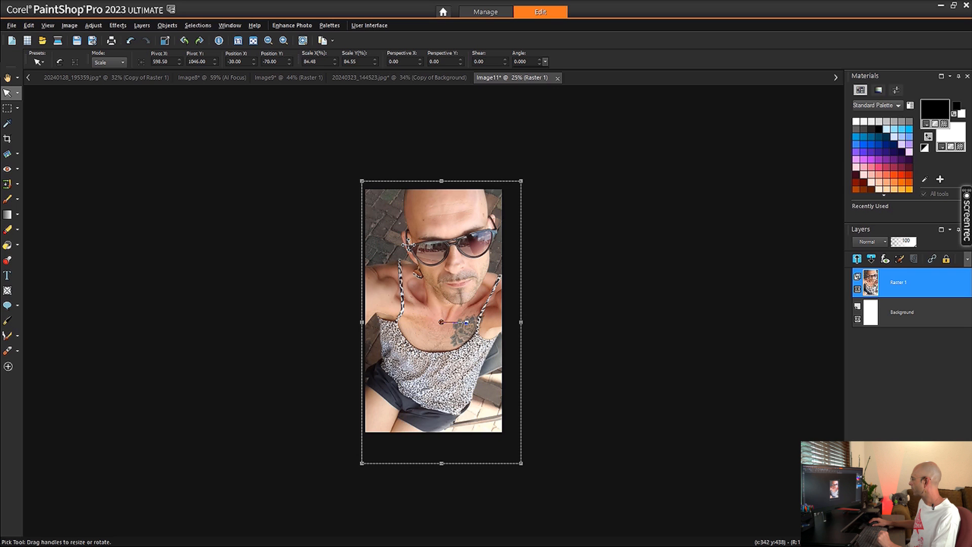
scroll(408, 244, "up", 2)
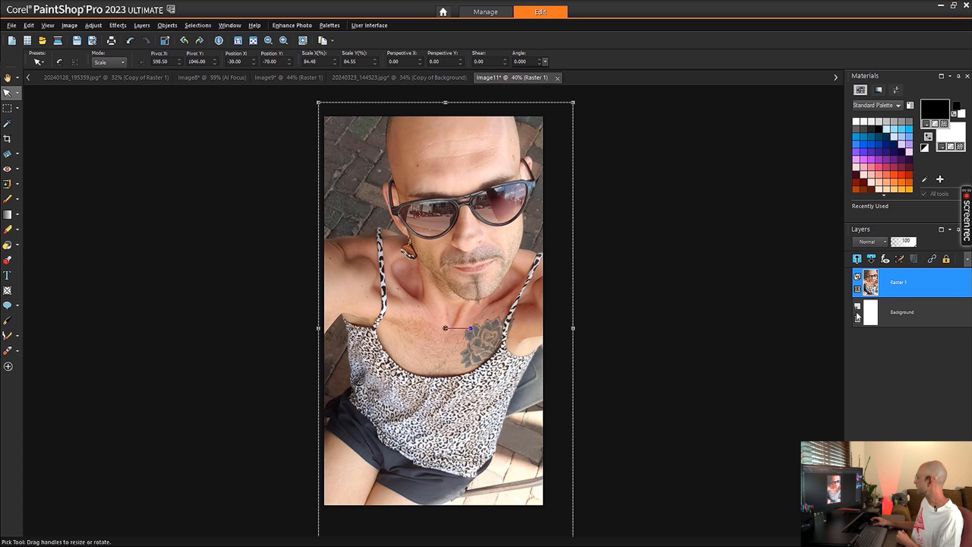
mouse_move(898, 287)
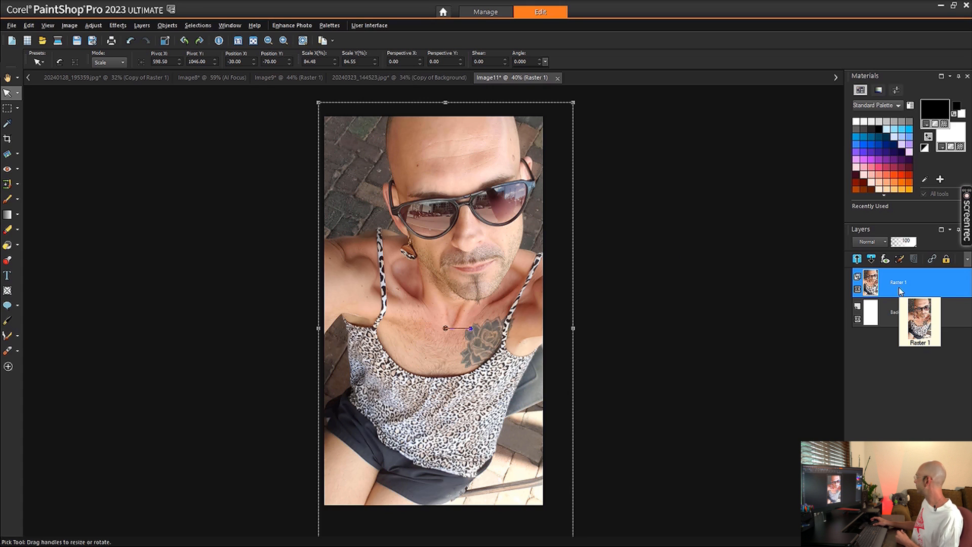
Step: Duplicate the Raster 1 layer of the sunglasses photo and rename the copy Cl
right_click(898, 287)
left_click(886, 305)
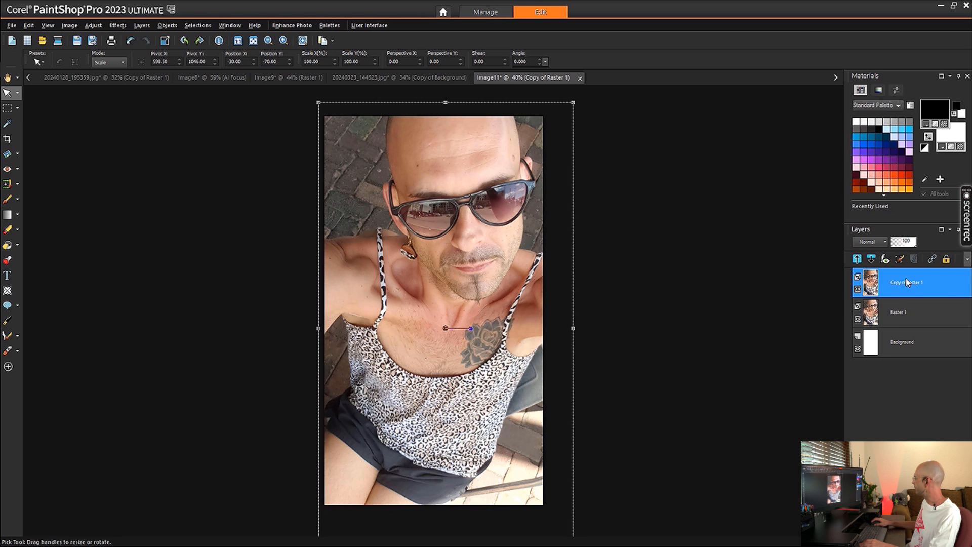
left_click(907, 282)
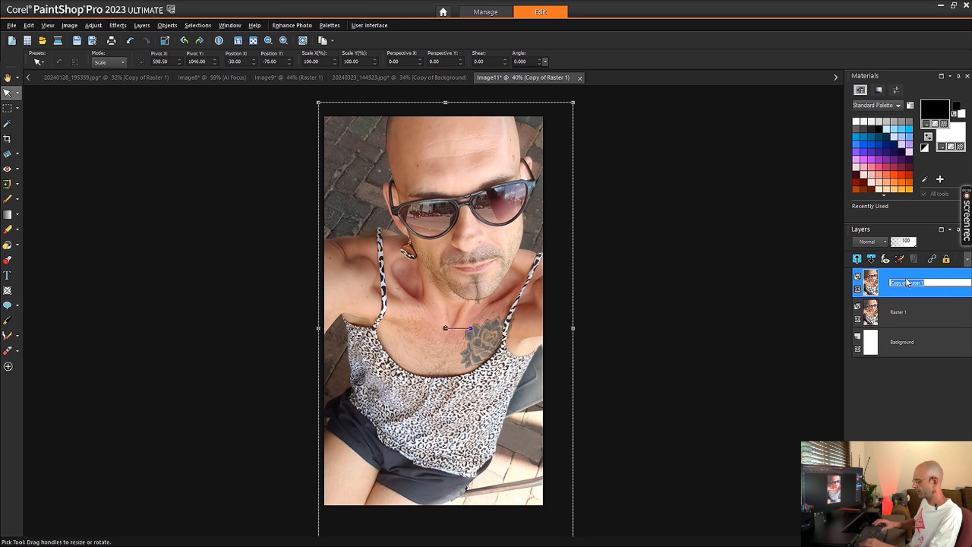
type("cl")
key("Return")
Step: Start a Fill Light/Clarity adjustment on the Cl layer with the Default preset and turn on the preview on the image
scroll(571, 228, "up", 1)
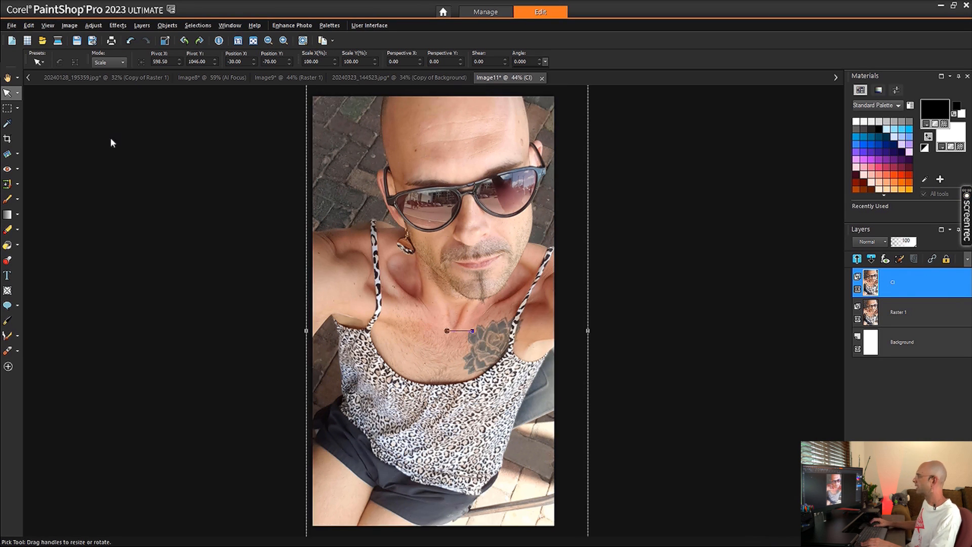
left_click(93, 26)
mouse_move(144, 133)
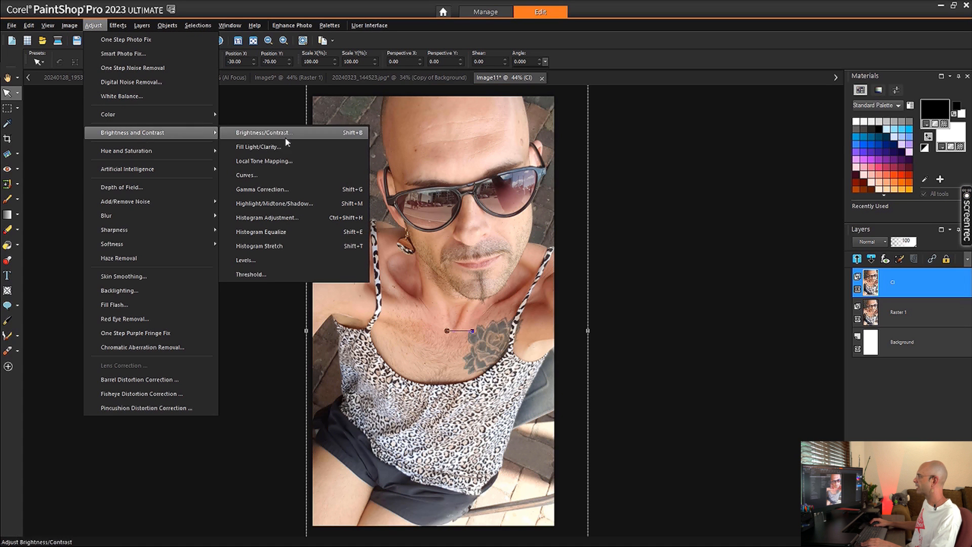
left_click(273, 147)
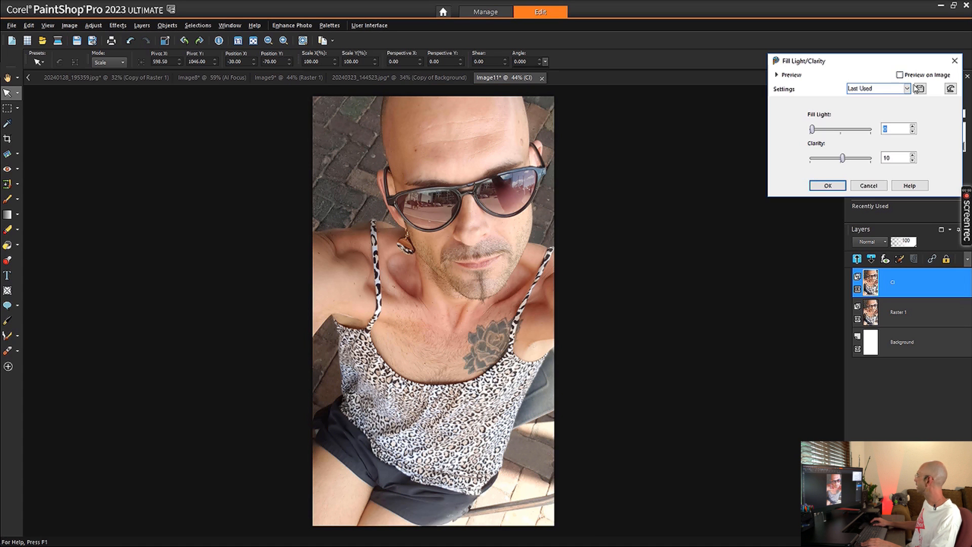
left_click(907, 88)
left_click(834, 124)
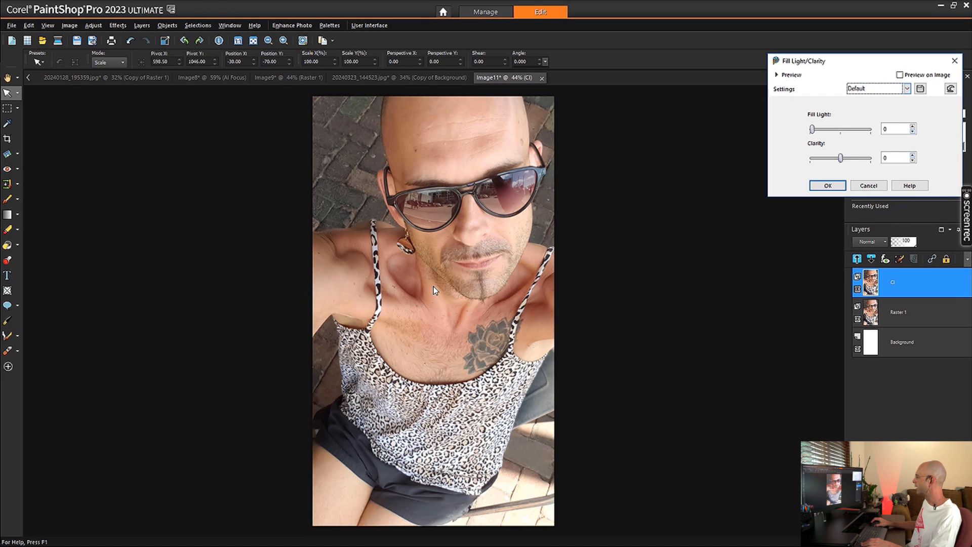
scroll(435, 290, "up", 2)
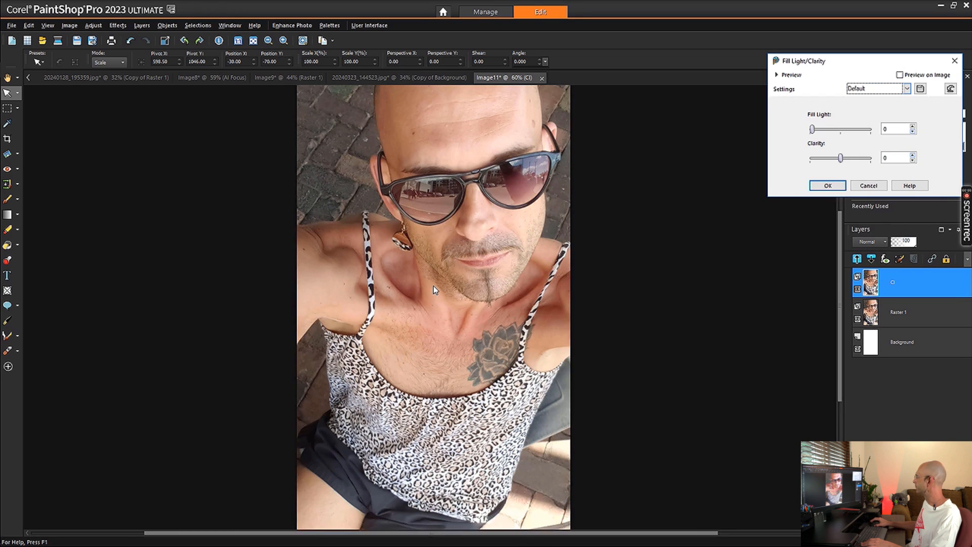
left_click(900, 75)
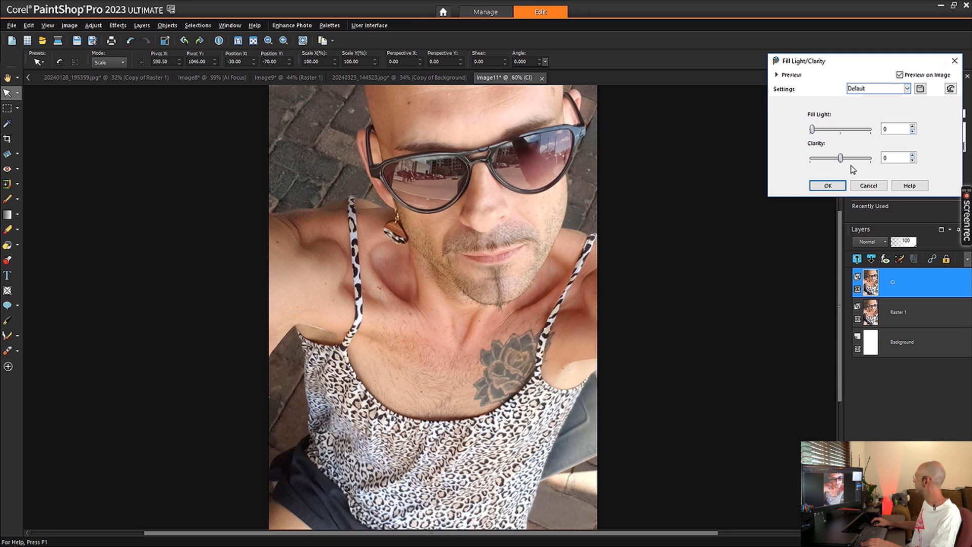
Step: Set Clarity to 14 with Fill Light at 0 and apply the adjustment to the Cl layer
double_click(912, 156)
left_click(912, 156)
left_click(912, 156)
left_click(912, 156)
left_click(913, 155)
left_click(913, 156)
left_click(912, 156)
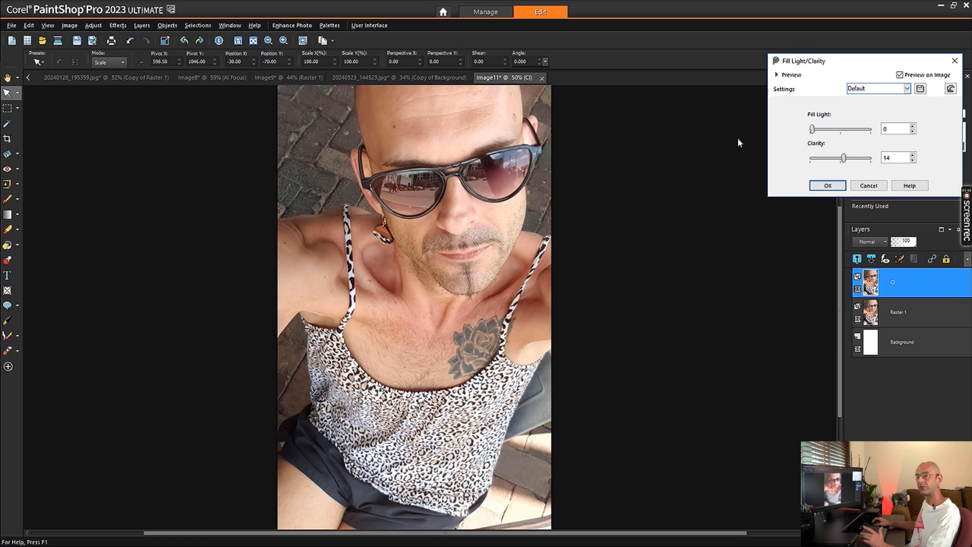
left_click(828, 185)
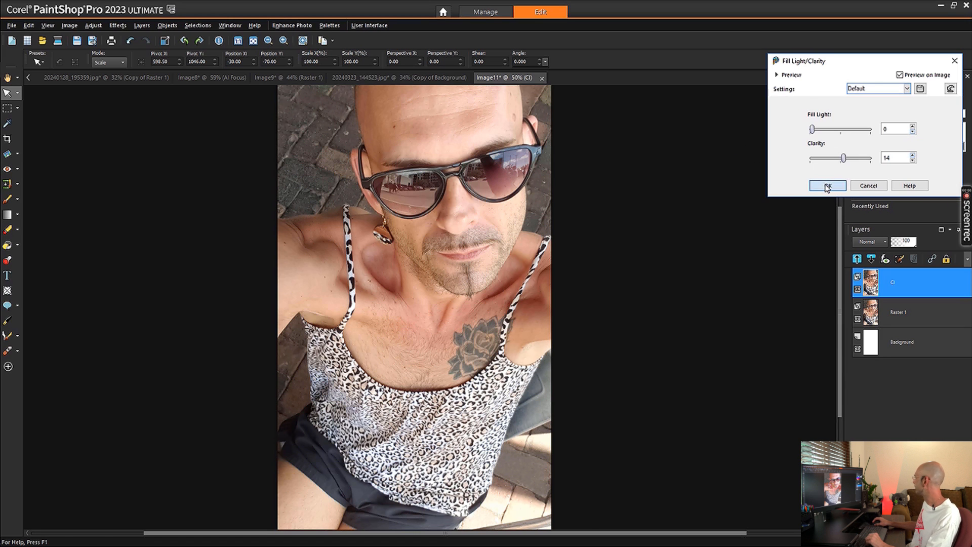
Step: Duplicate the Cl layer and rename the copy Vi
right_click(910, 284)
left_click(872, 306)
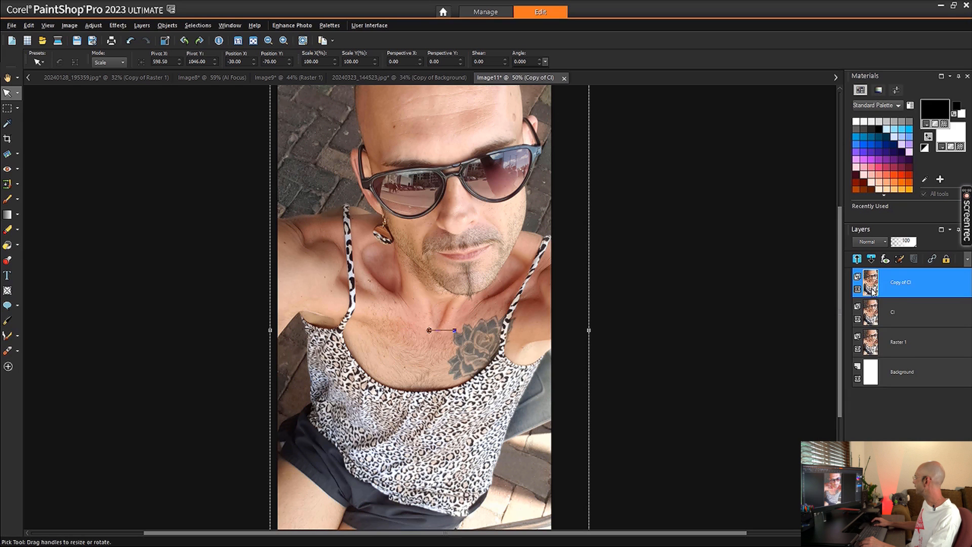
double_click(902, 283)
type("Vi")
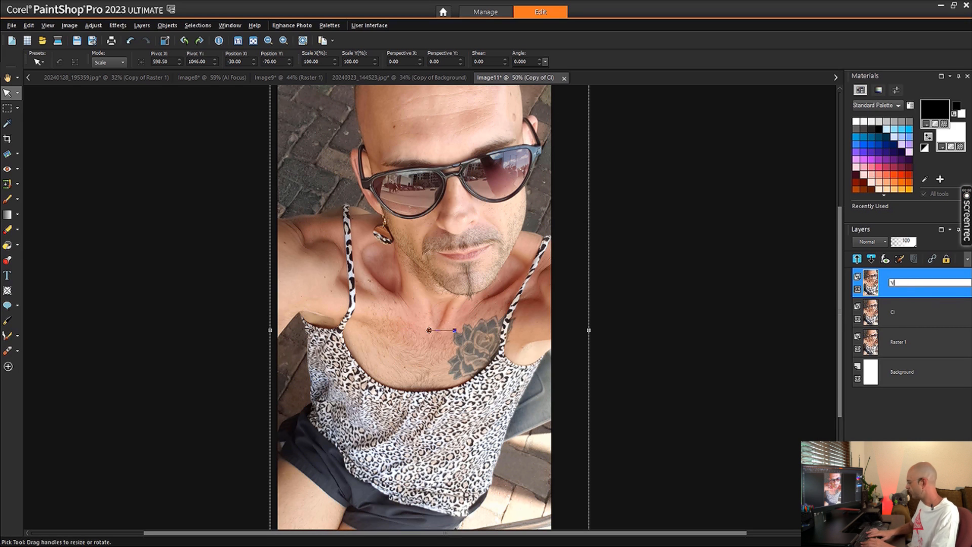
key("Return")
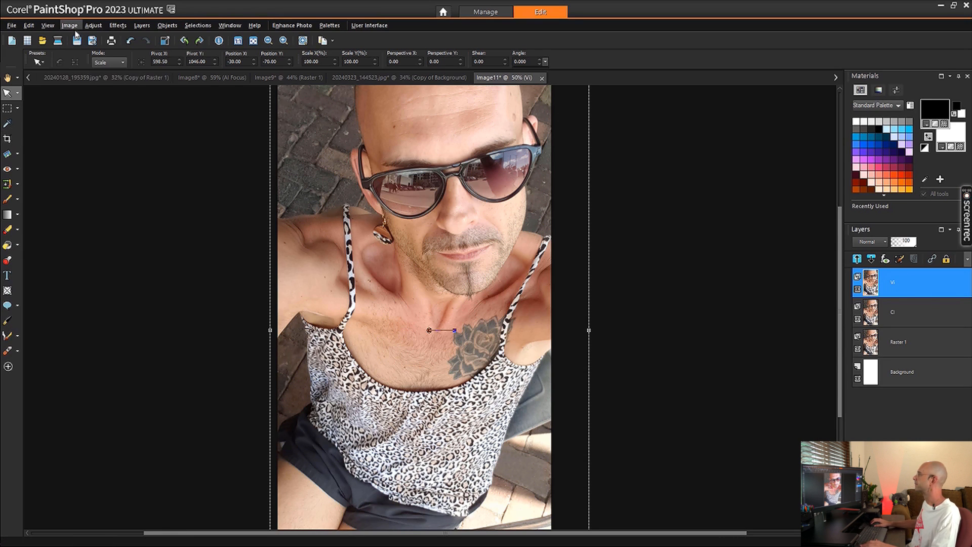
Step: Start a Vibrancy adjustment on the Vi layer and load its Default preset
left_click(93, 25)
mouse_move(136, 172)
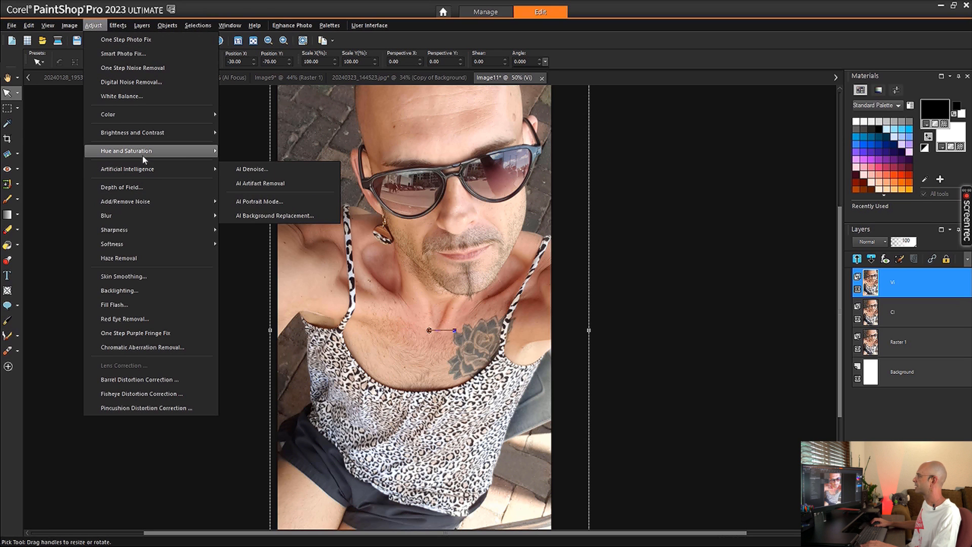
mouse_move(142, 154)
left_click(245, 180)
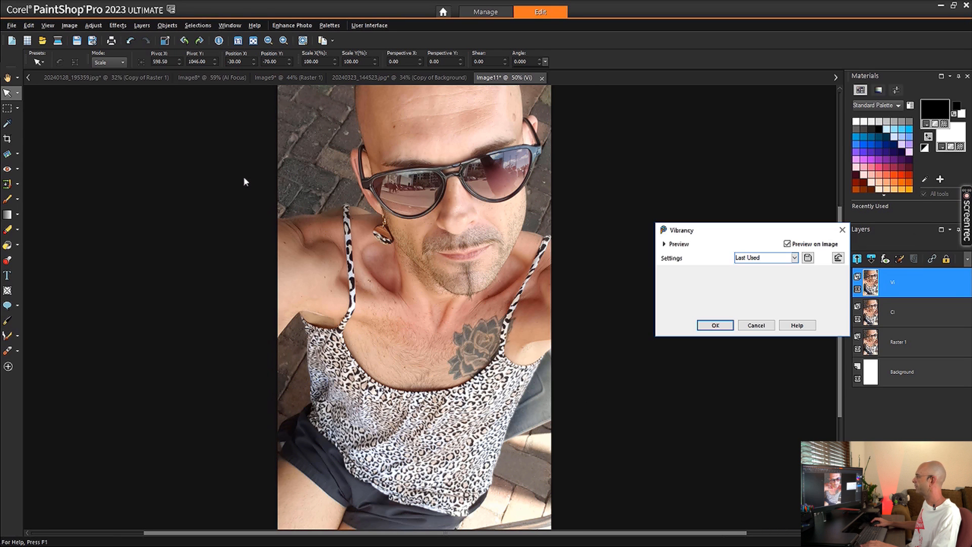
left_click(764, 258)
left_click(658, 297)
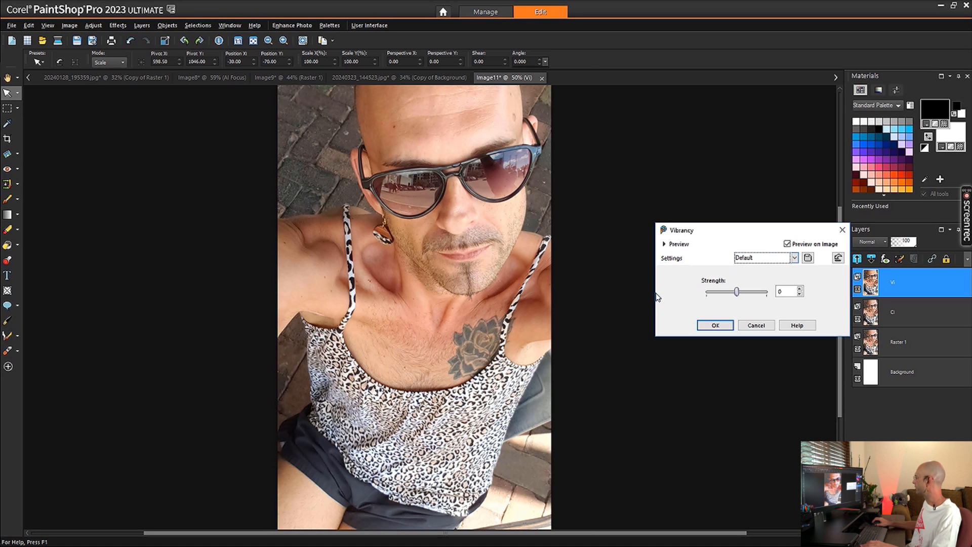
Step: Set the Vibrancy strength to 15 and apply it to the Vi layer
left_click(800, 288)
left_click(800, 288)
left_click(800, 289)
left_click(800, 289)
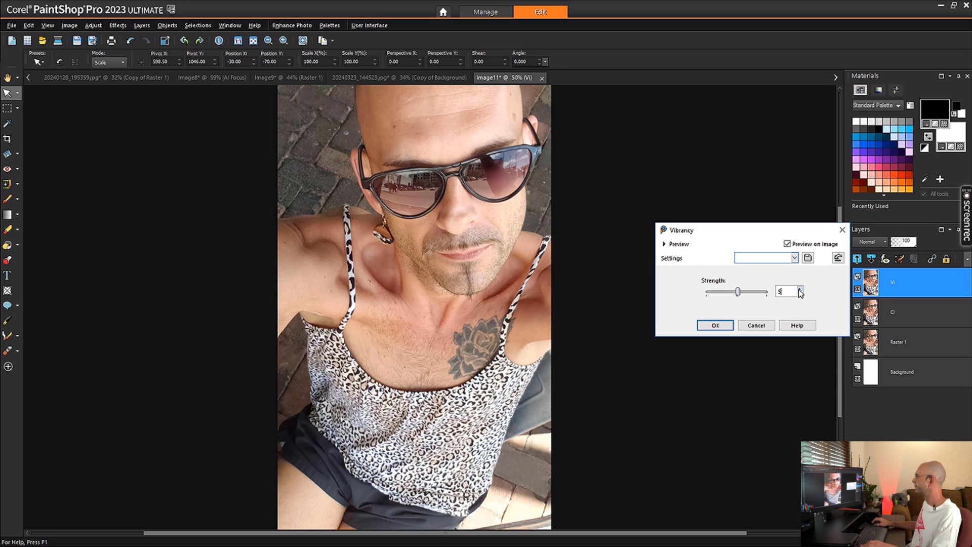
left_click(800, 290)
left_click(800, 289)
left_click(800, 289)
left_click(800, 289)
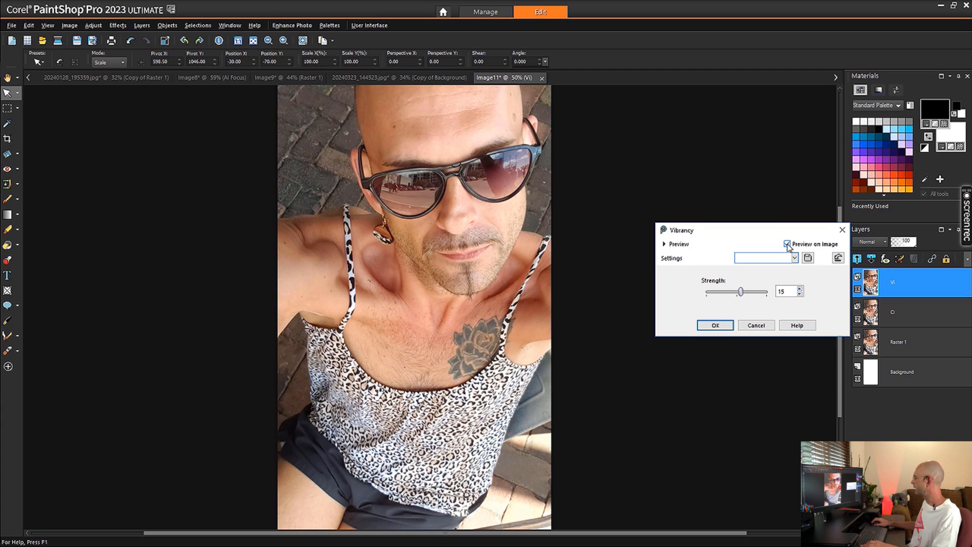
left_click(719, 326)
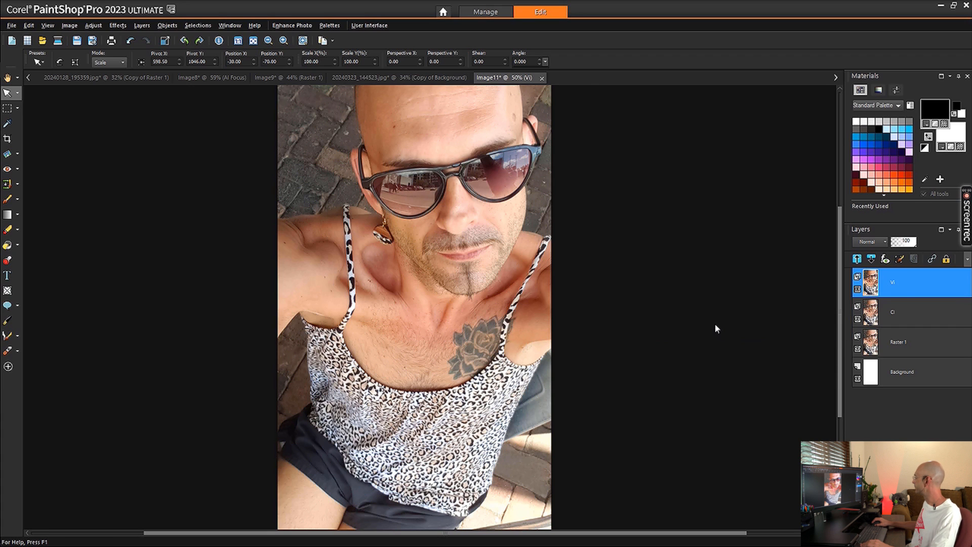
Step: Duplicate the Vi layer and rename the copy Co
right_click(891, 282)
left_click(853, 307)
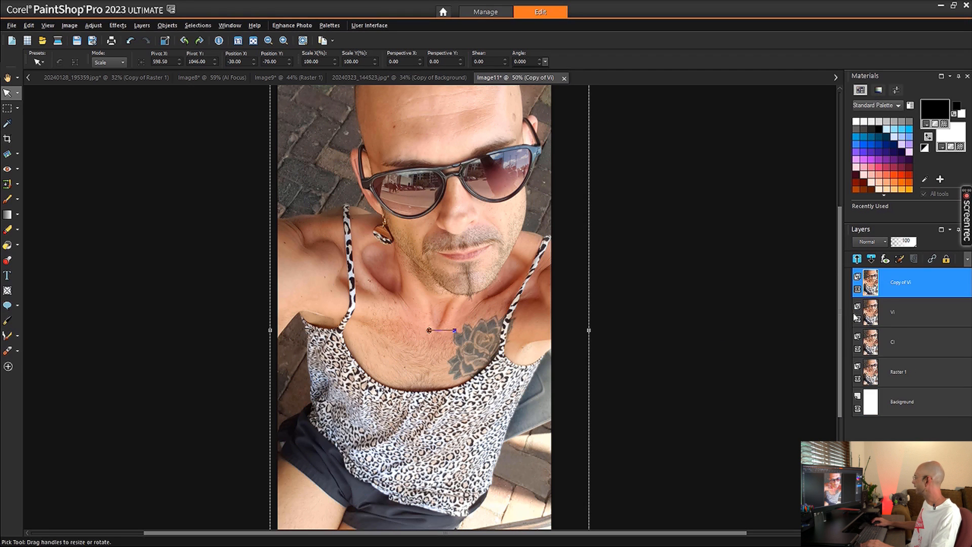
double_click(896, 283)
type("Co")
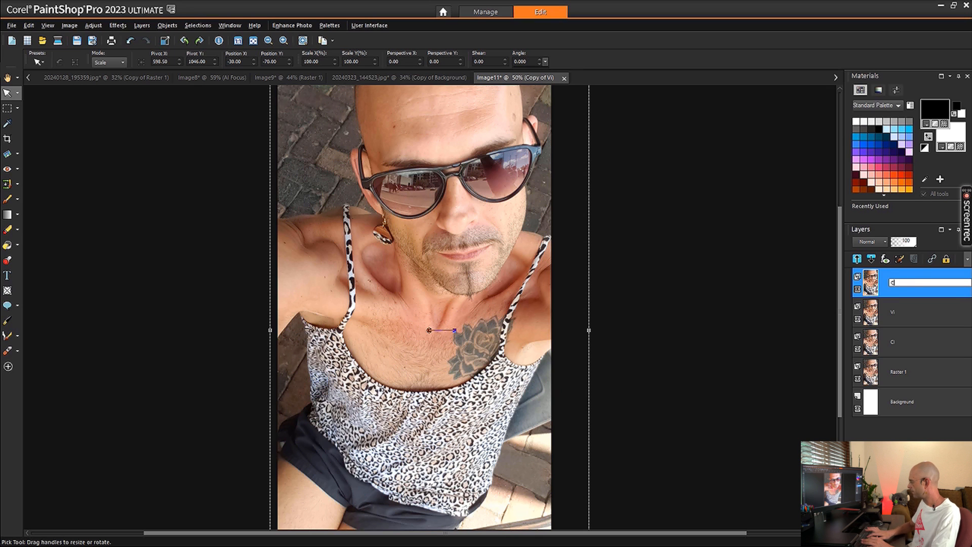
key("Return")
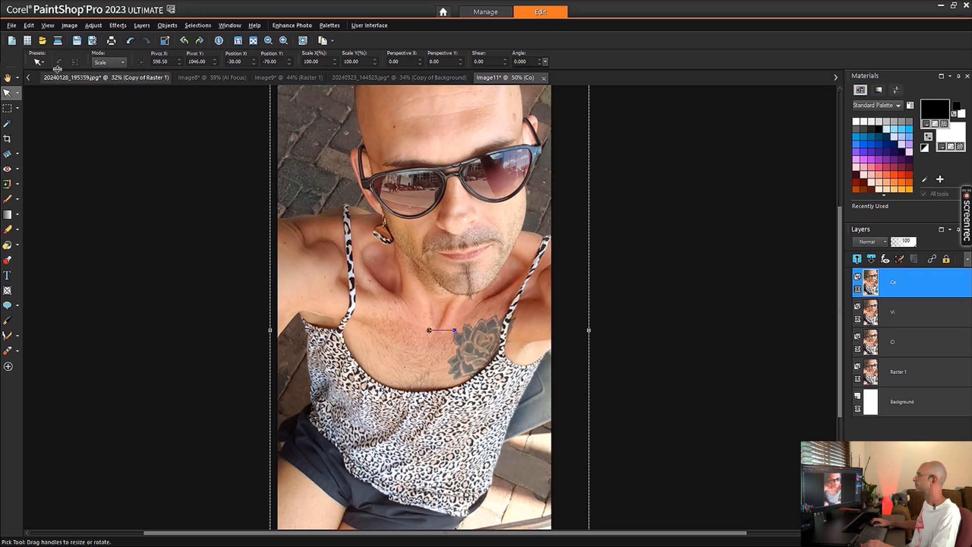
Step: Start a Brightness/Contrast adjustment on the Co layer and load its Default preset
left_click(94, 26)
mouse_move(159, 132)
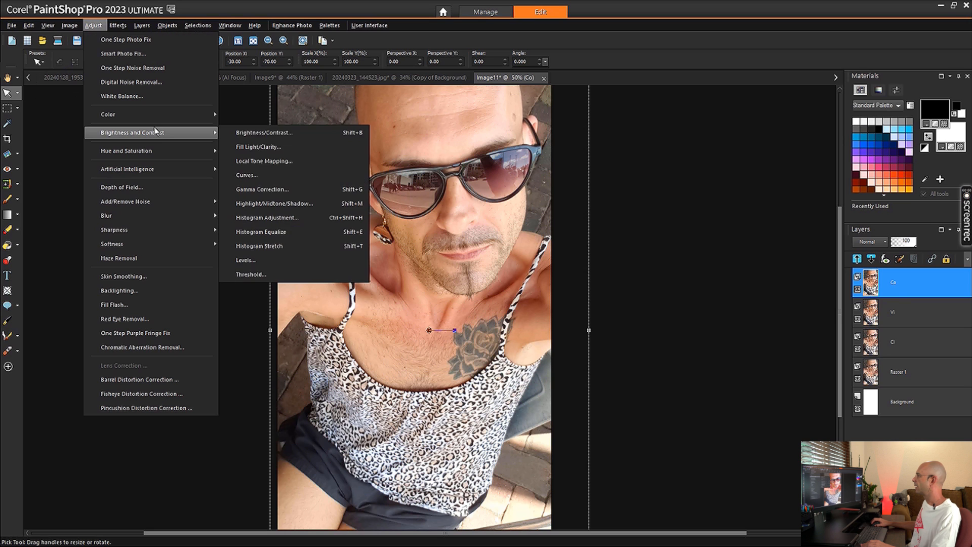
left_click(241, 132)
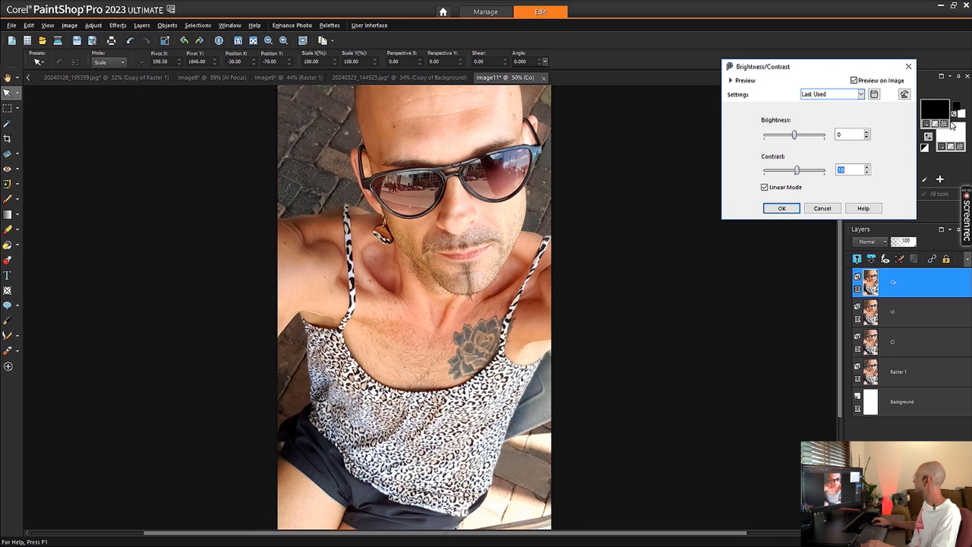
left_click(833, 95)
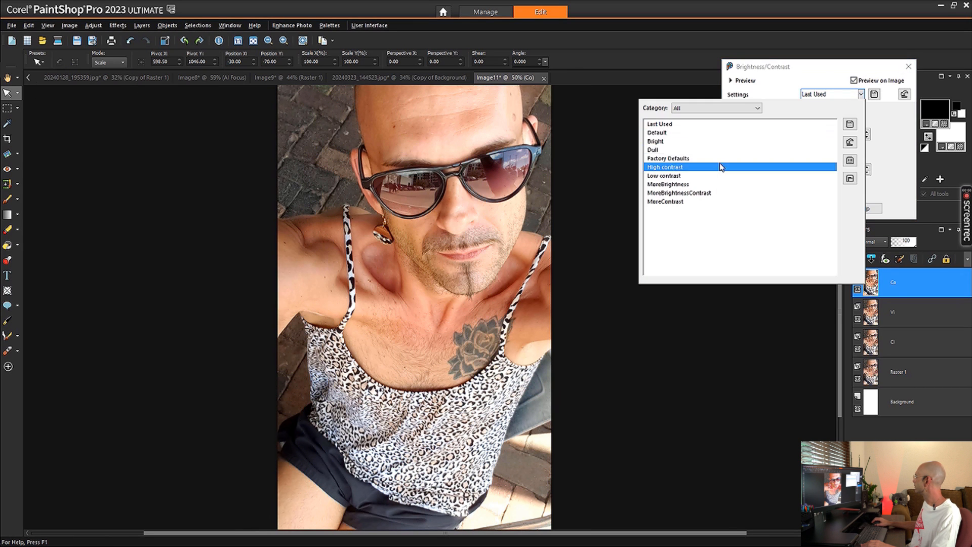
left_click(701, 133)
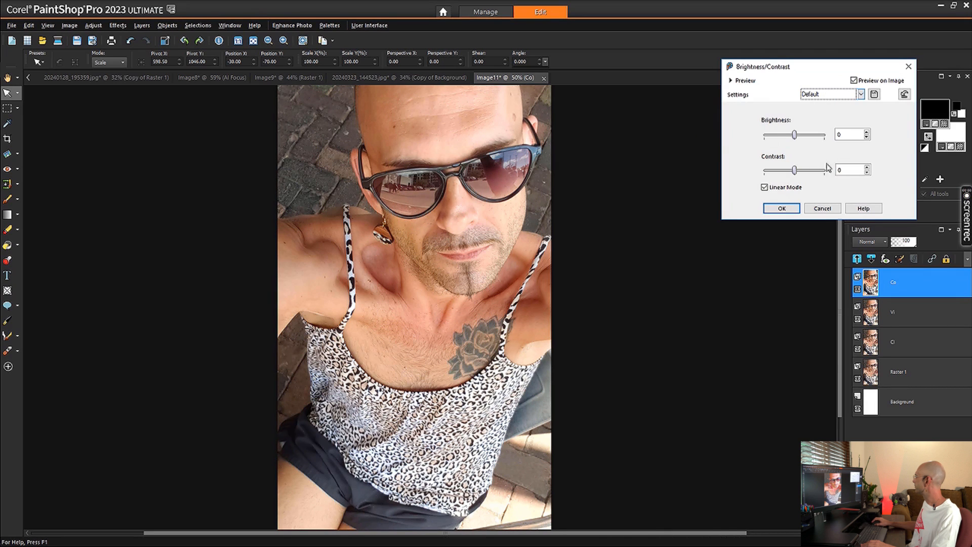
Step: Set Contrast to 10 with Brightness at 0, check the preview on the image, and apply the adjustment to the Co layer
left_click(867, 168)
left_click(867, 168)
left_click(868, 167)
left_click(867, 168)
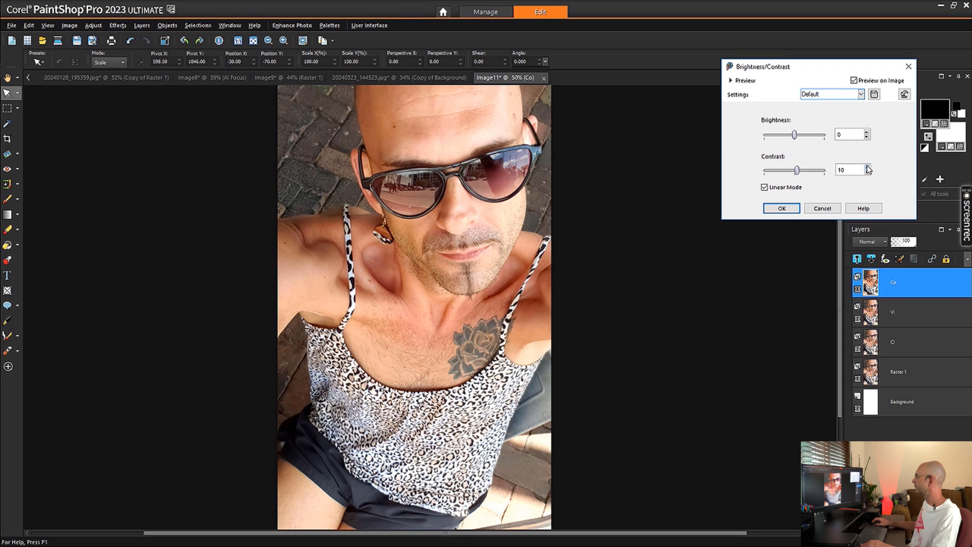
left_click(854, 82)
left_click(780, 209)
scroll(372, 289, "down", 3)
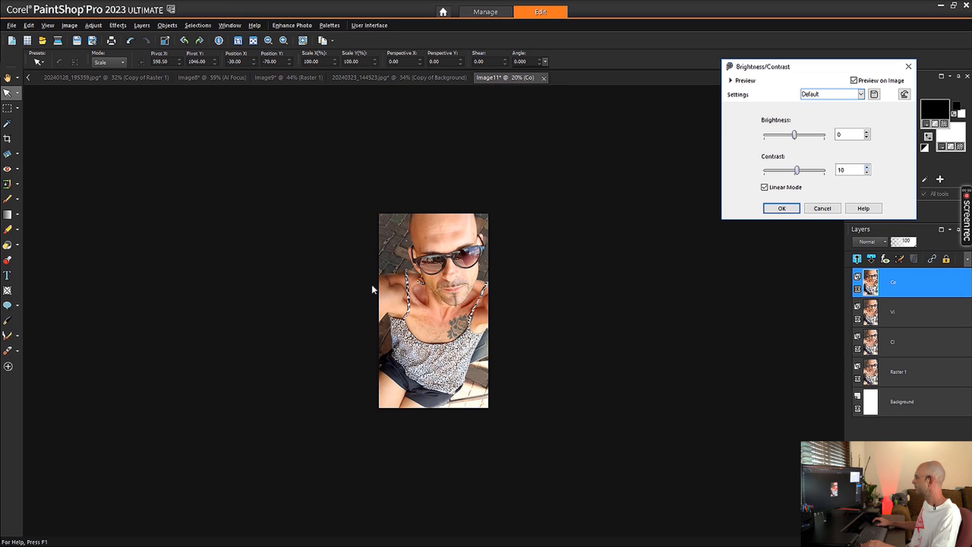
scroll(372, 289, "down", 1)
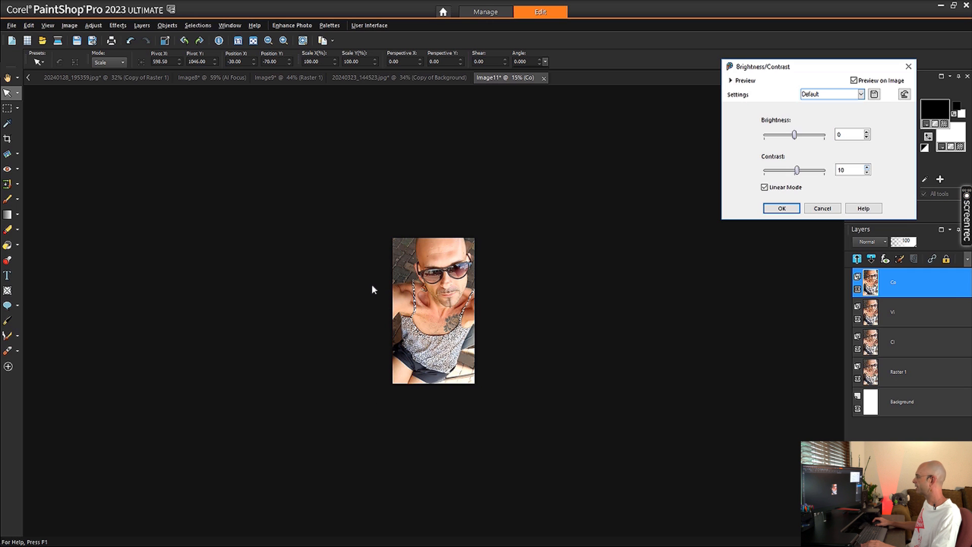
scroll(389, 292, "up", 2)
scroll(389, 292, "up", 1)
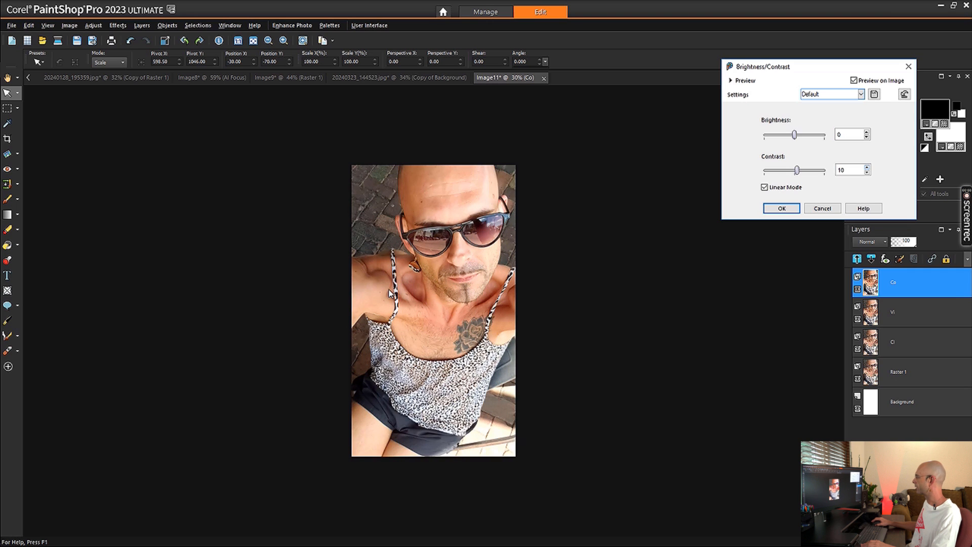
scroll(389, 293, "up", 1)
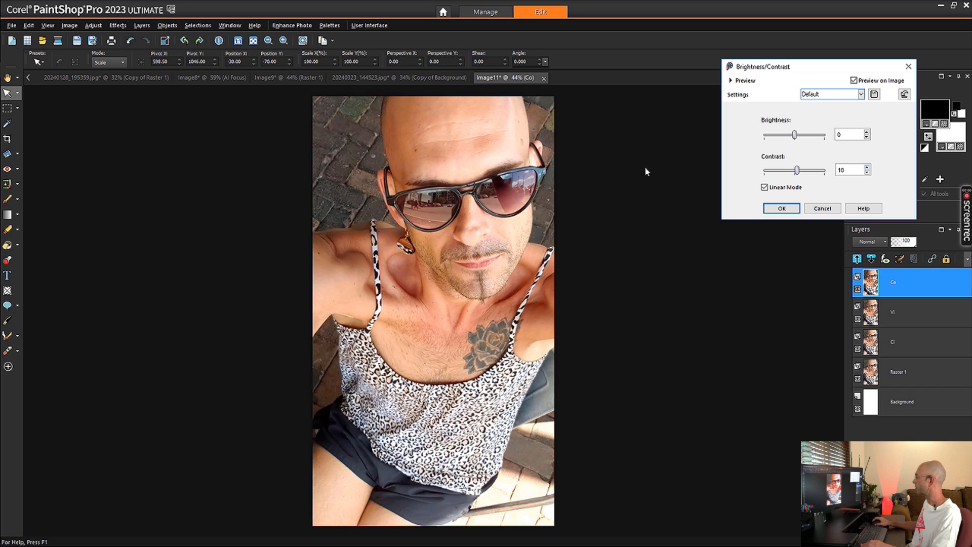
left_click(782, 208)
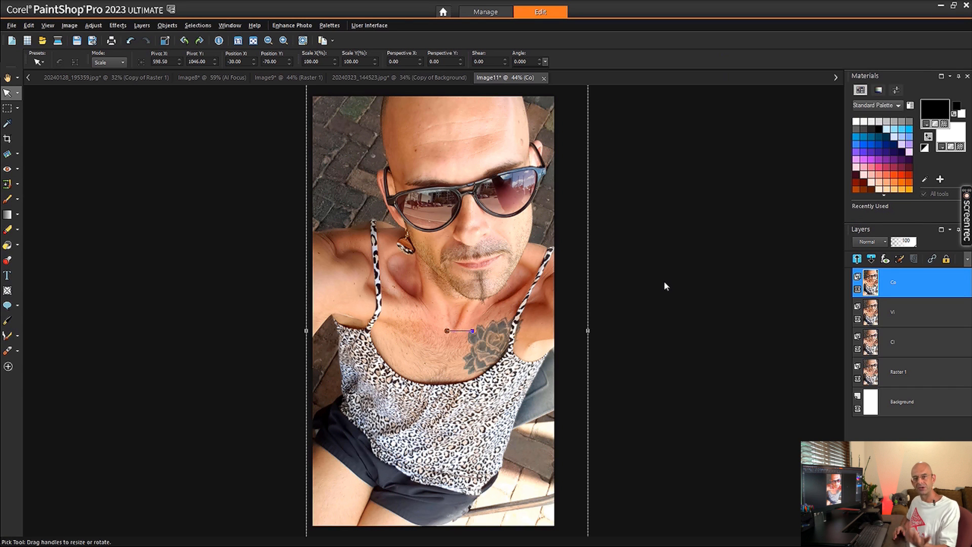
Step: Compare the original sunglasses photo with its enhanced version on the new canvas
key("a")
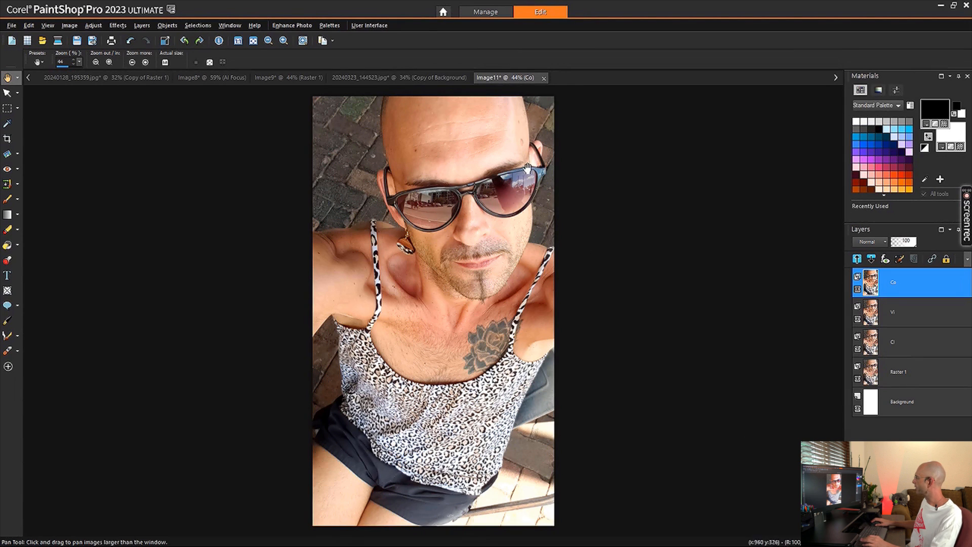
left_click(418, 81)
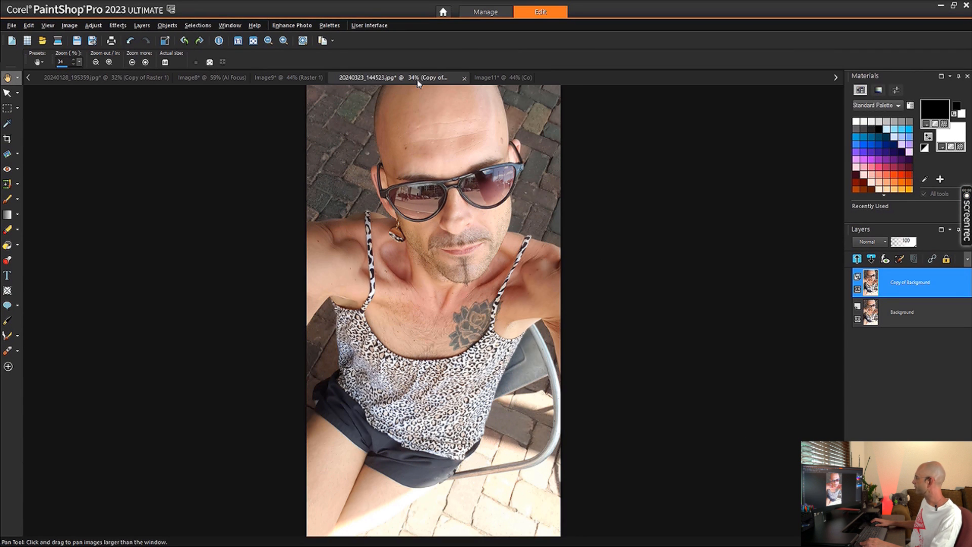
left_click(496, 76)
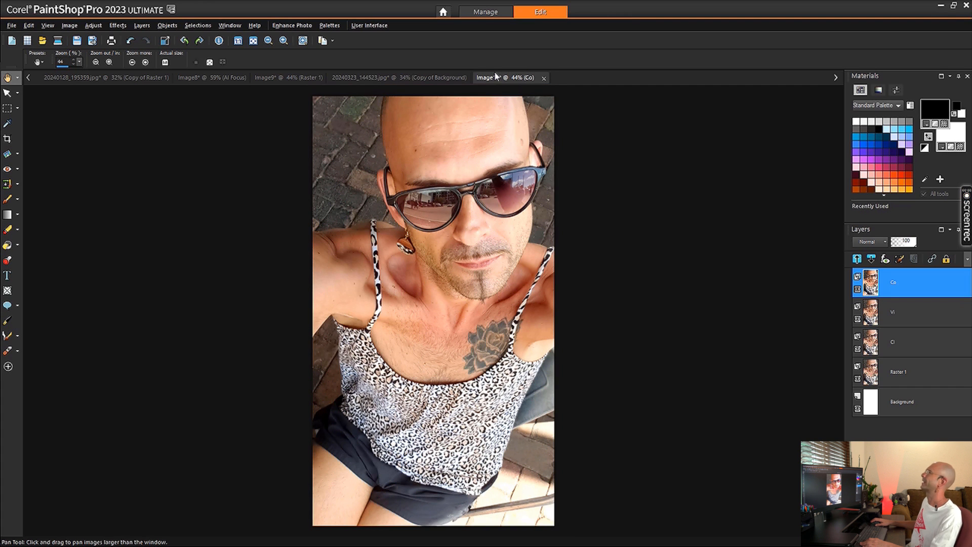
left_click(415, 78)
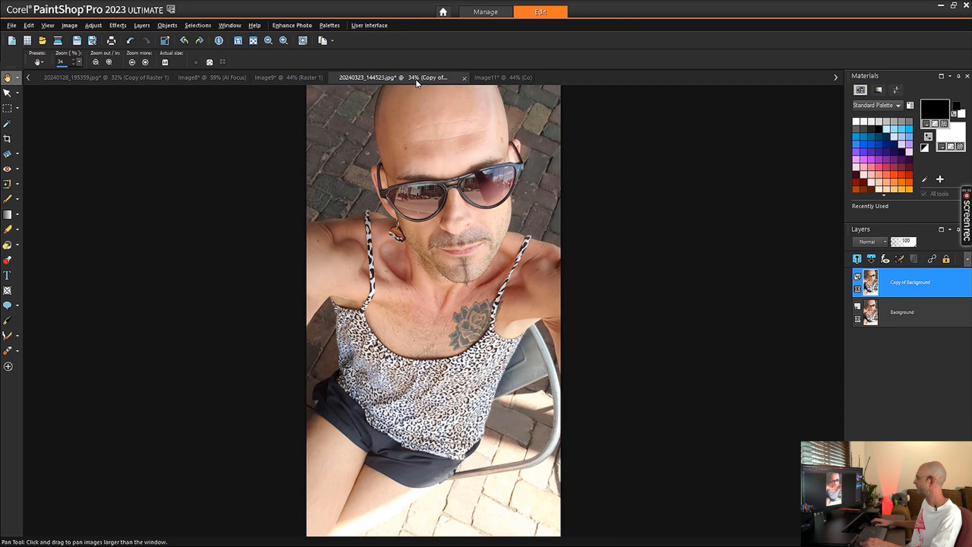
left_click(489, 79)
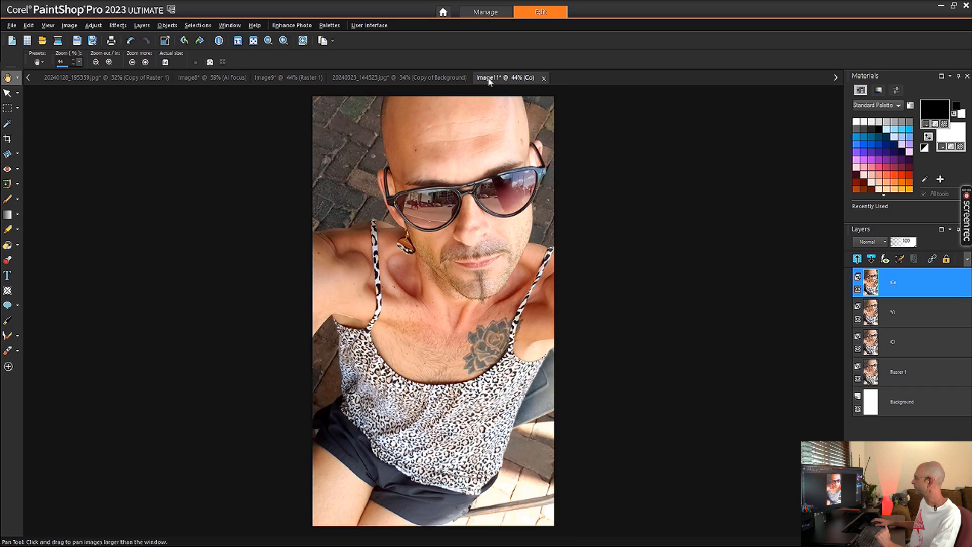